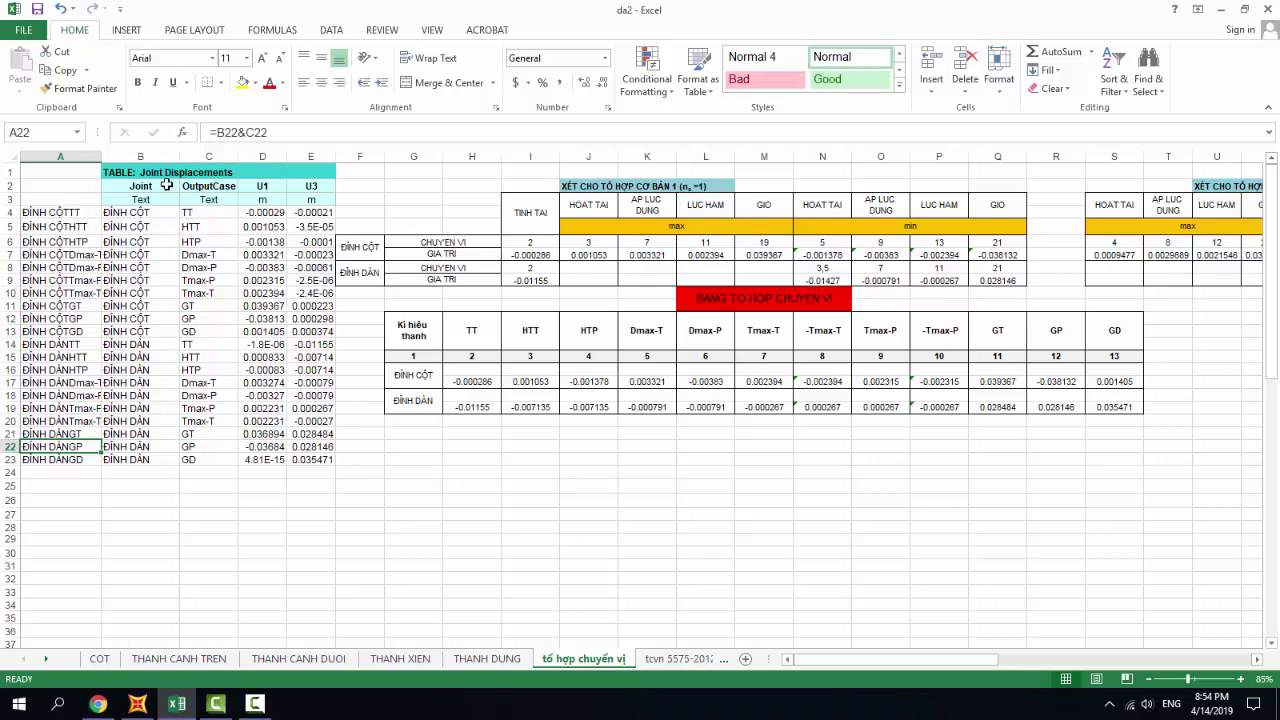
# Switch to SAP2000, select the right column's top joint and the roof truss's apex joint, and open the table selection for them.
pyautogui.click(136, 705)
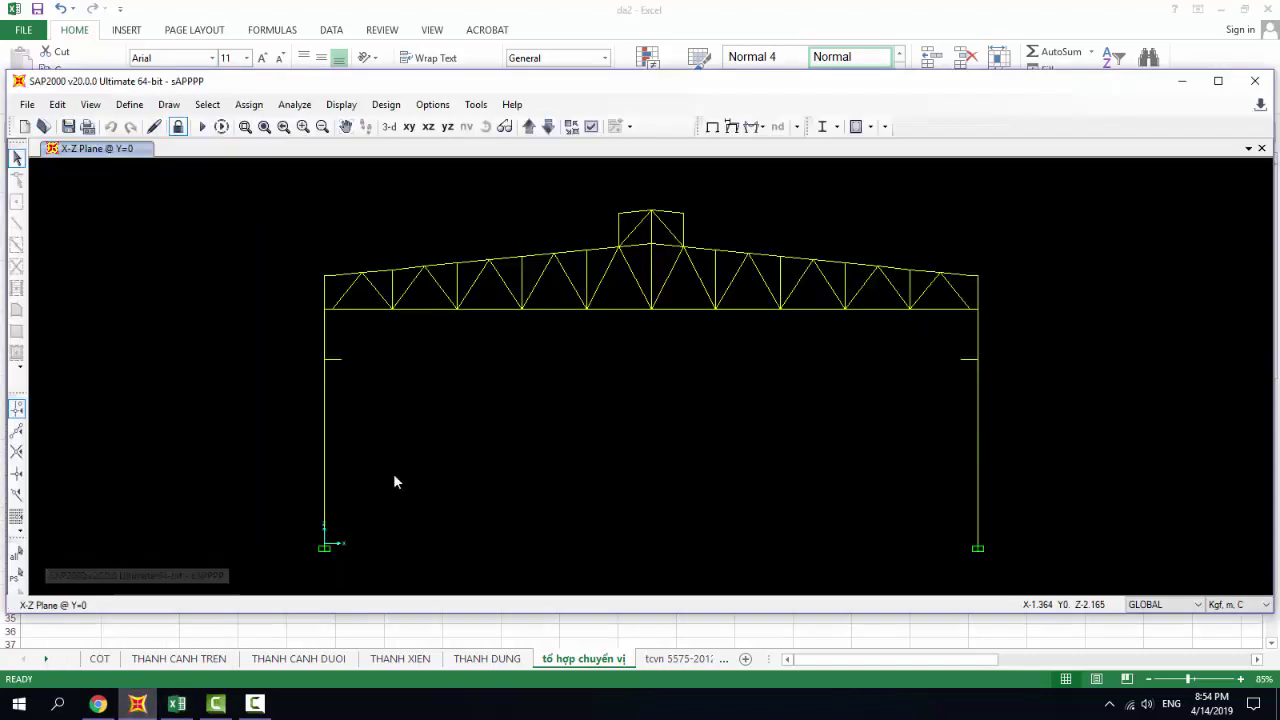
pyautogui.click(978, 275)
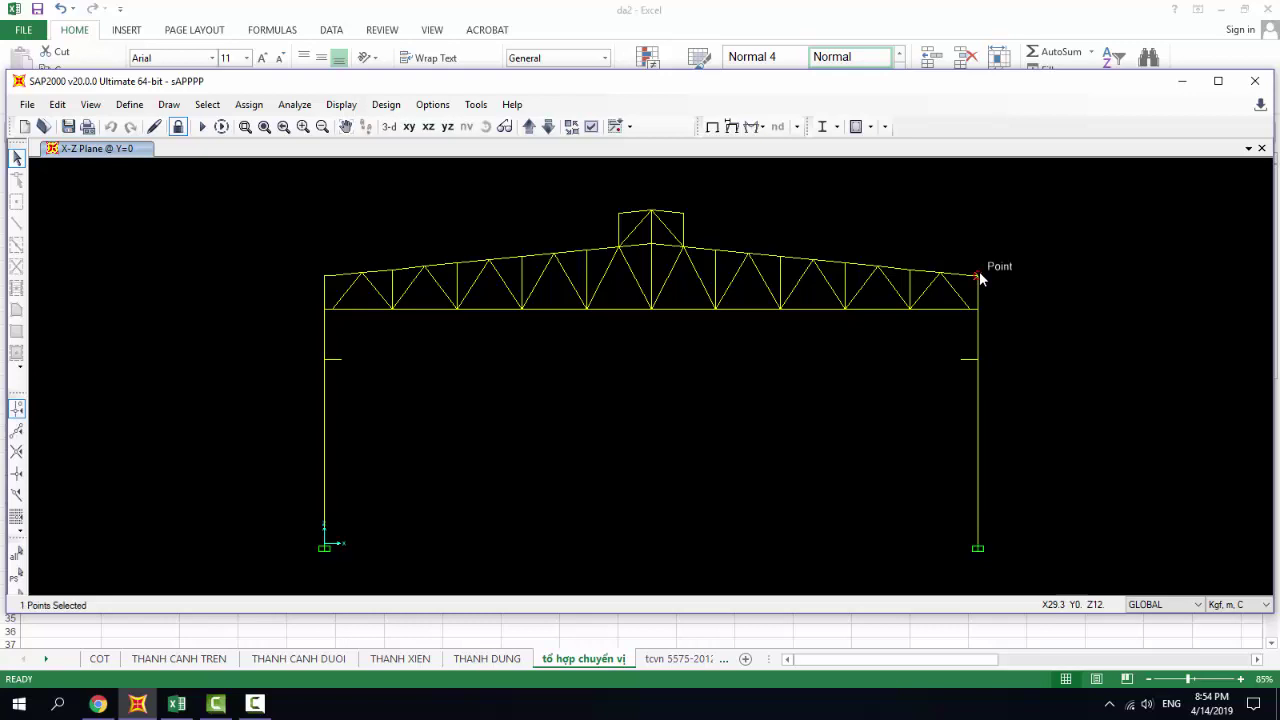
pyautogui.click(649, 248)
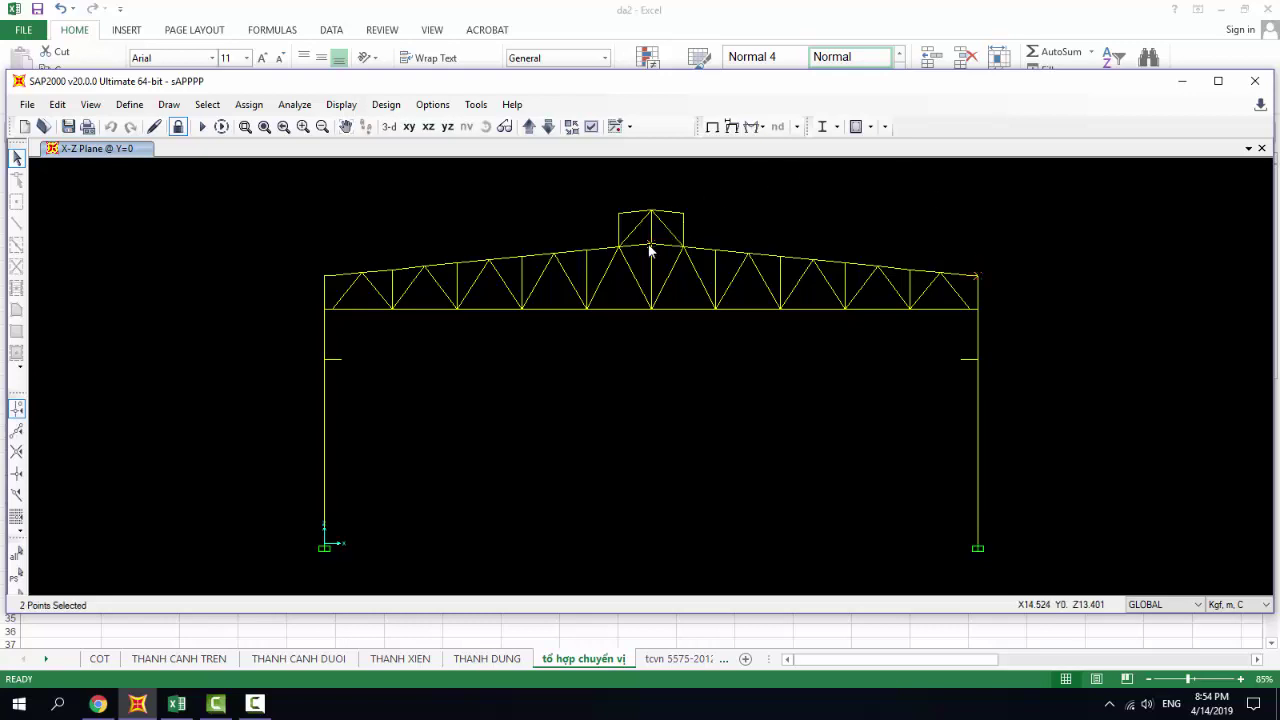
pyautogui.click(341, 105)
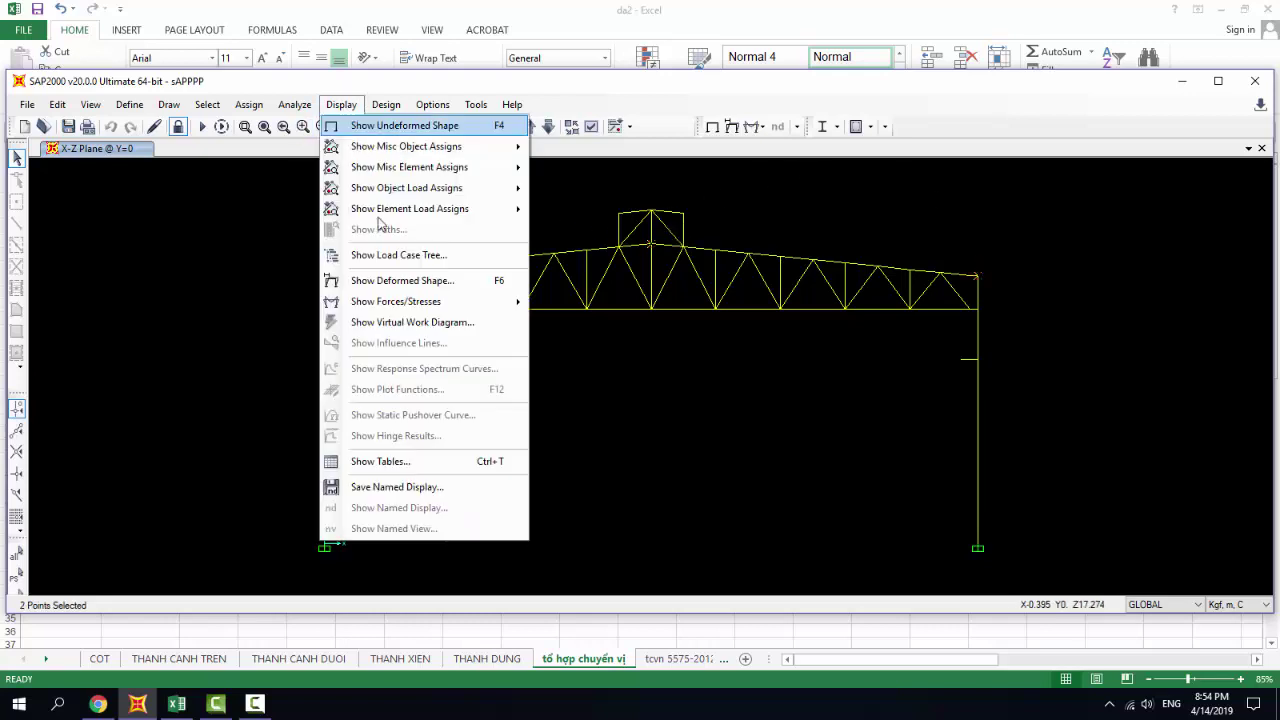
pyautogui.click(463, 466)
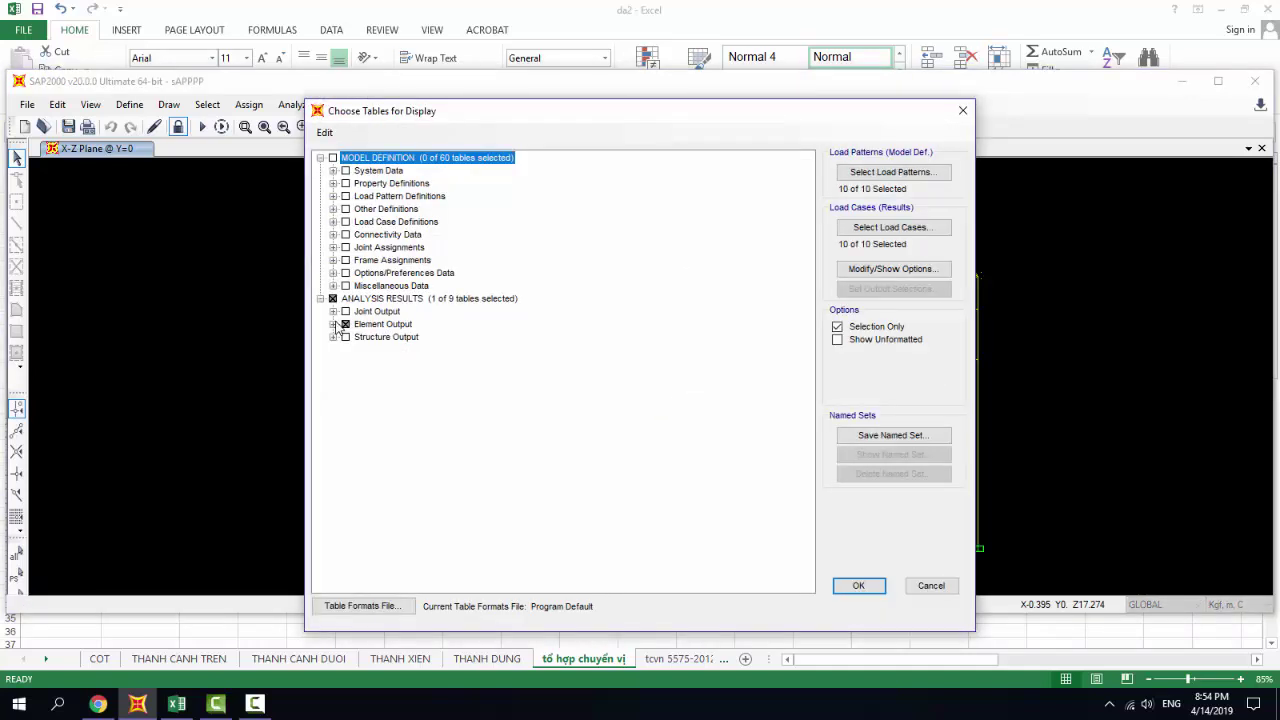
# Deselect the Element Output tables, choose only the Joint Displacements table under Joint Output, and display it.
pyautogui.click(334, 325)
pyautogui.click(347, 338)
pyautogui.click(370, 350)
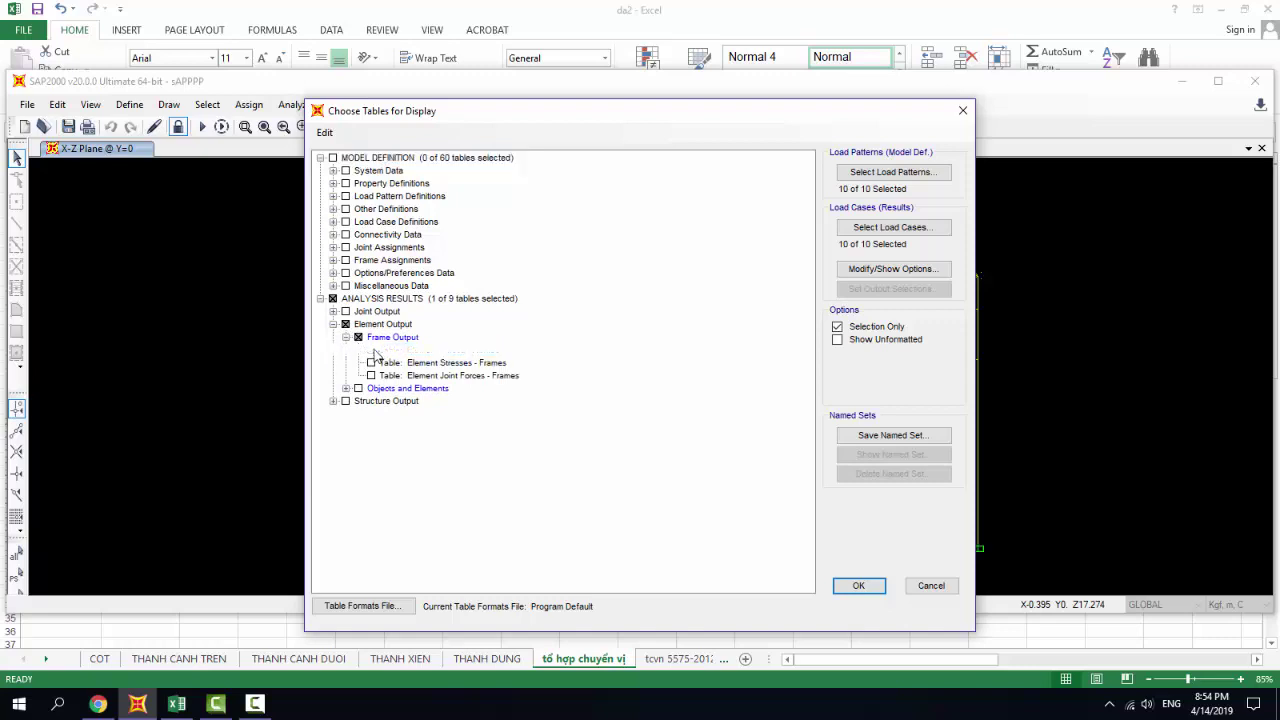
pyautogui.click(334, 324)
pyautogui.click(334, 312)
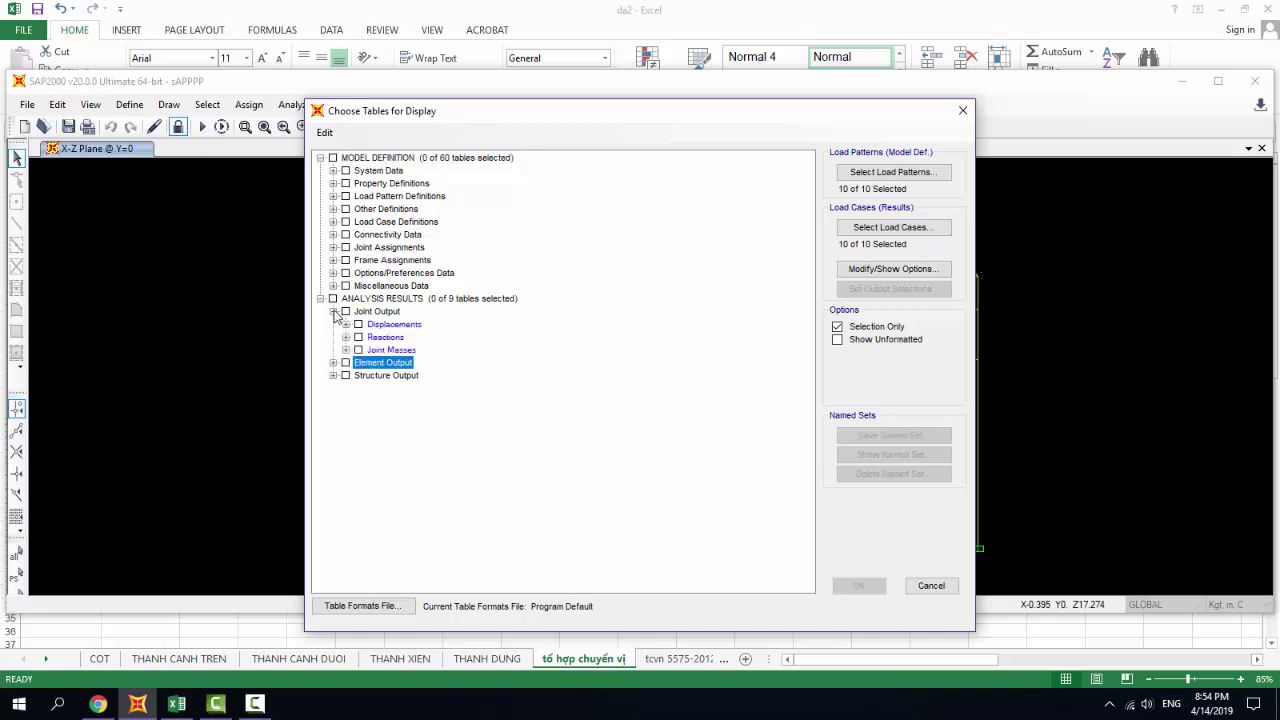
pyautogui.click(346, 325)
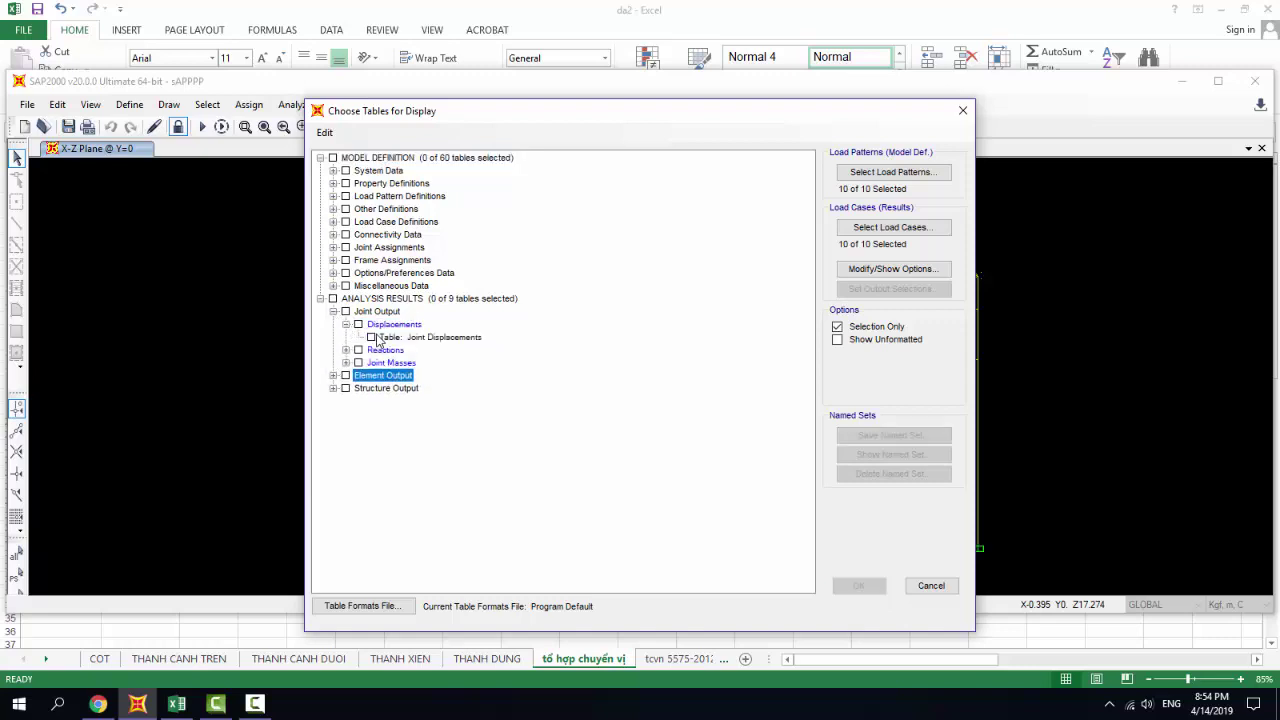
pyautogui.click(372, 338)
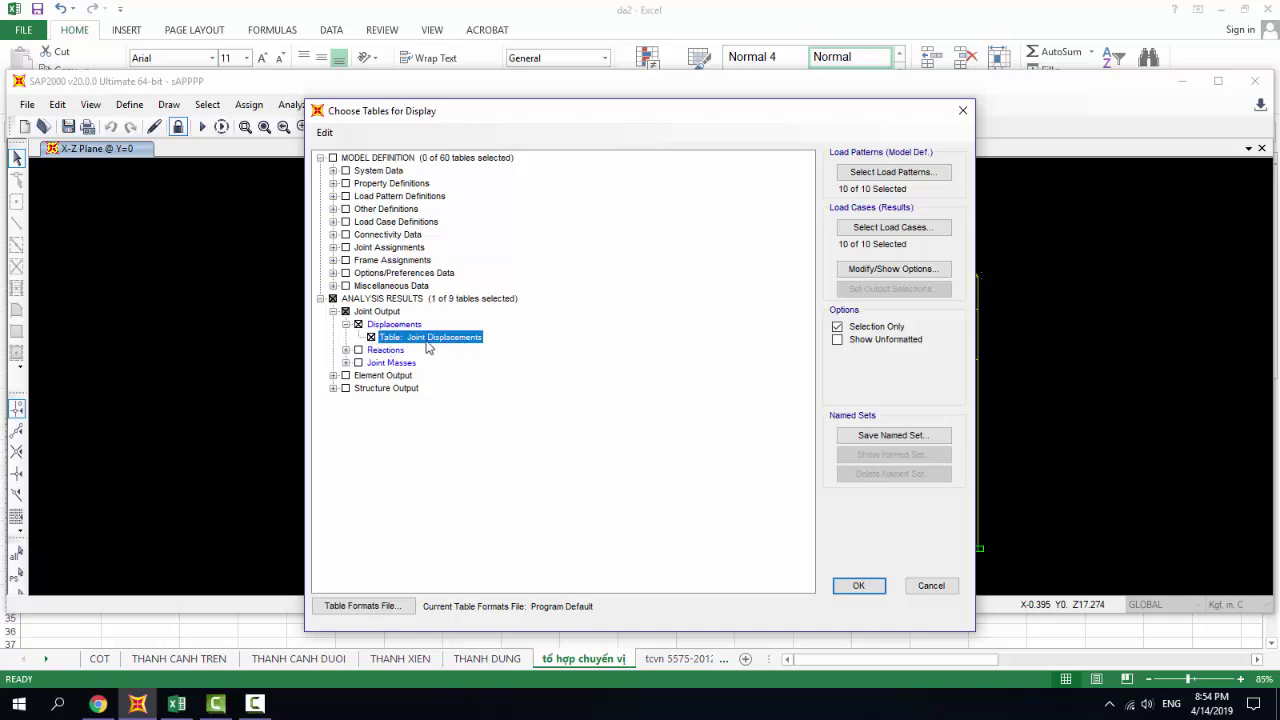
pyautogui.click(859, 587)
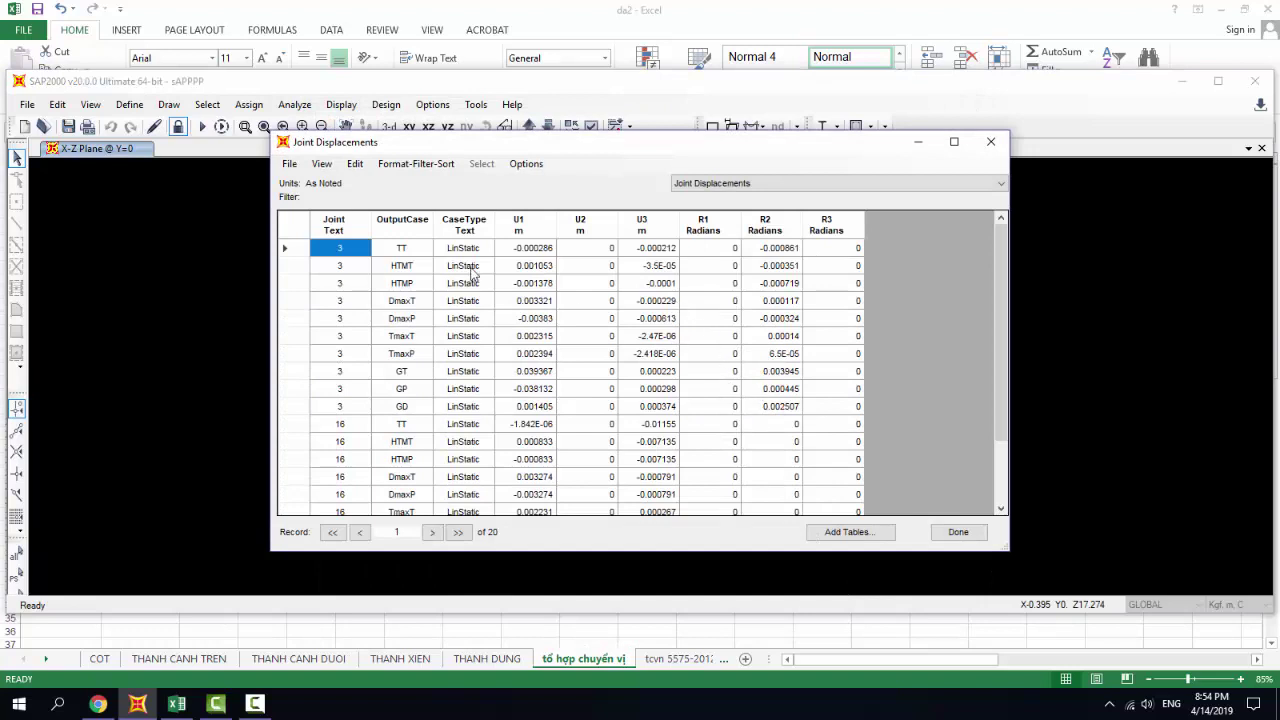
# Export the Joint Displacements table to Excel and close the table window.
pyautogui.click(290, 164)
pyautogui.moveTo(305, 181)
pyautogui.click(575, 180)
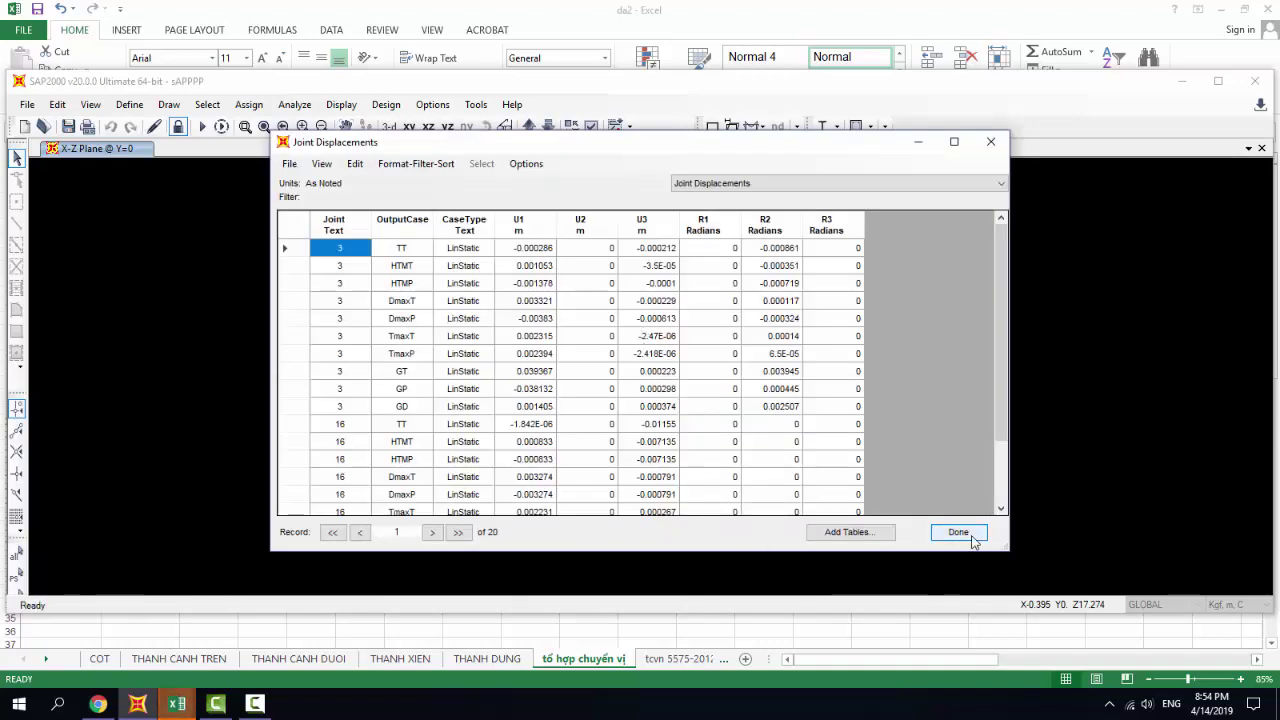
pyautogui.click(966, 533)
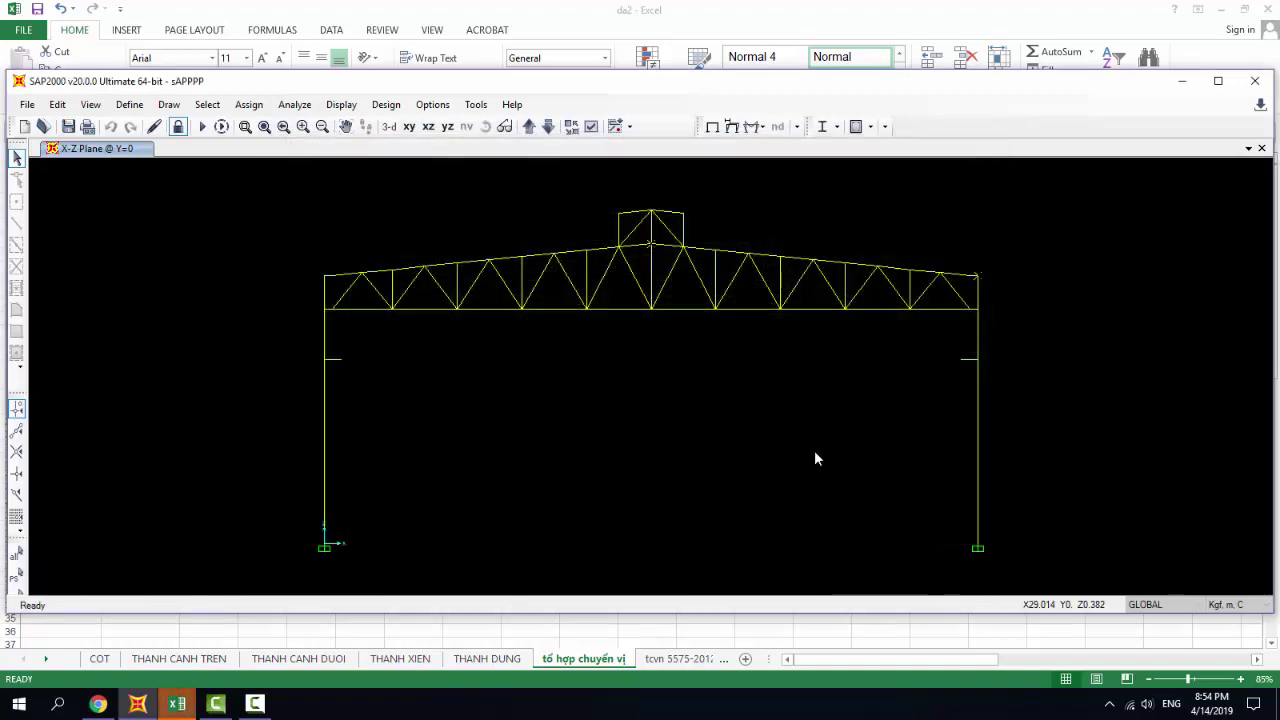
# In the maximized exported workbook Book1, clear the U2 column and move the U3 column into its place beside U1.
pyautogui.moveTo(177, 703)
pyautogui.click(265, 635)
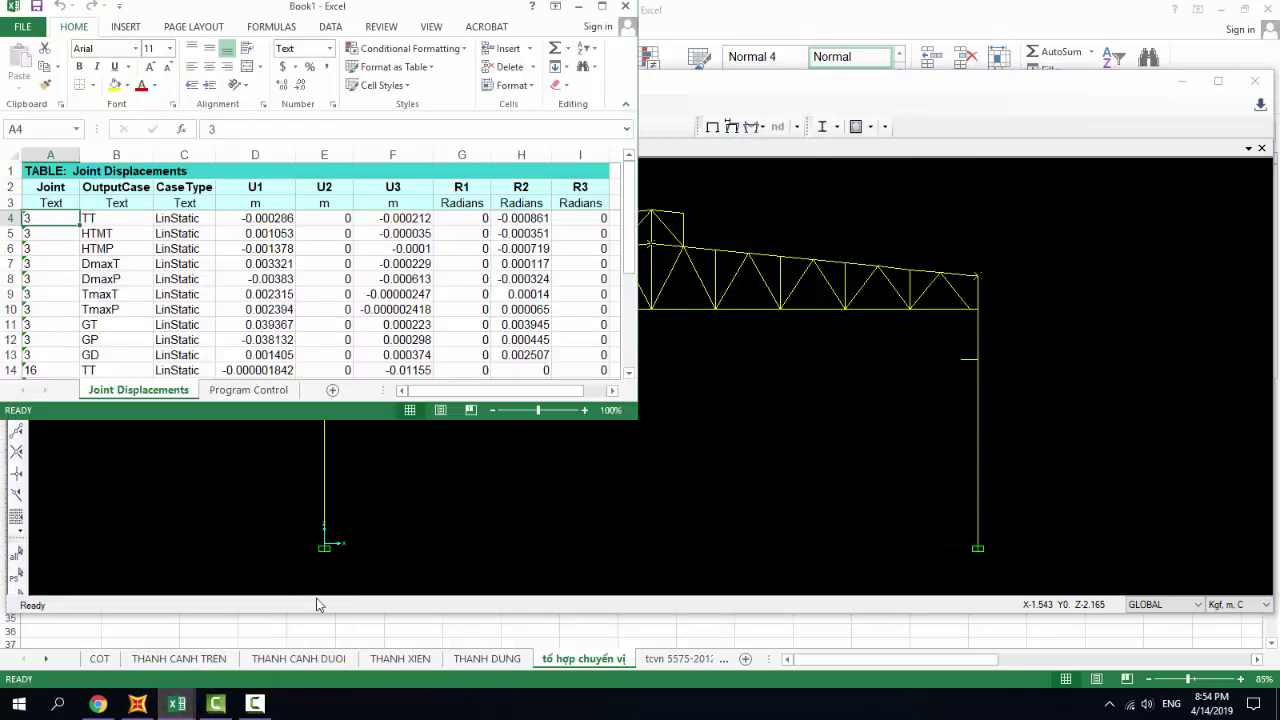
pyautogui.click(603, 7)
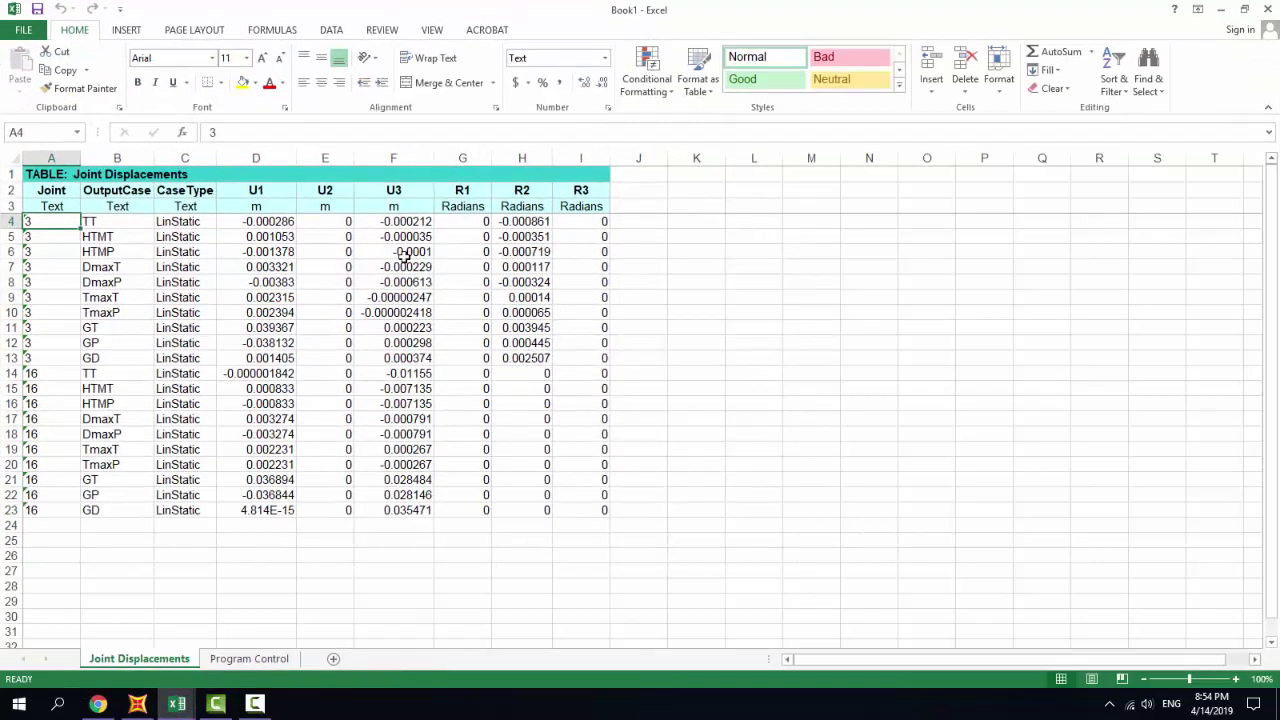
pyautogui.click(325, 158)
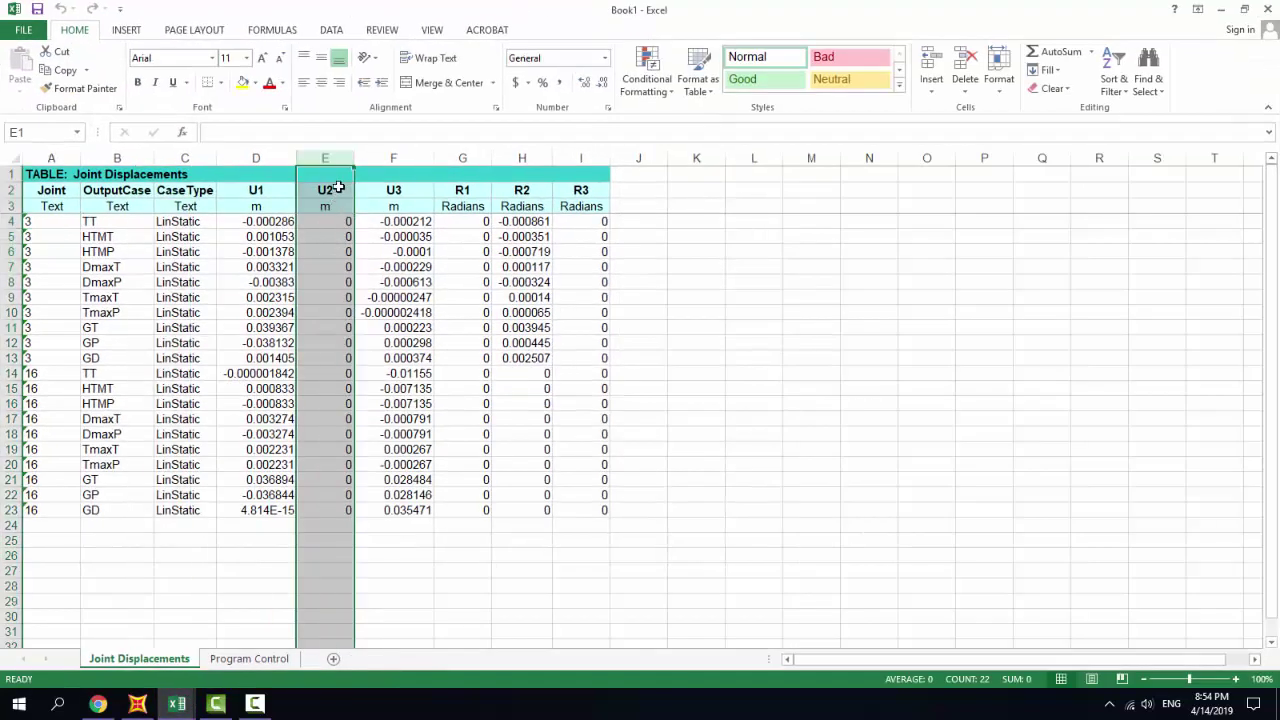
pyautogui.press('Delete')
pyautogui.click(407, 158)
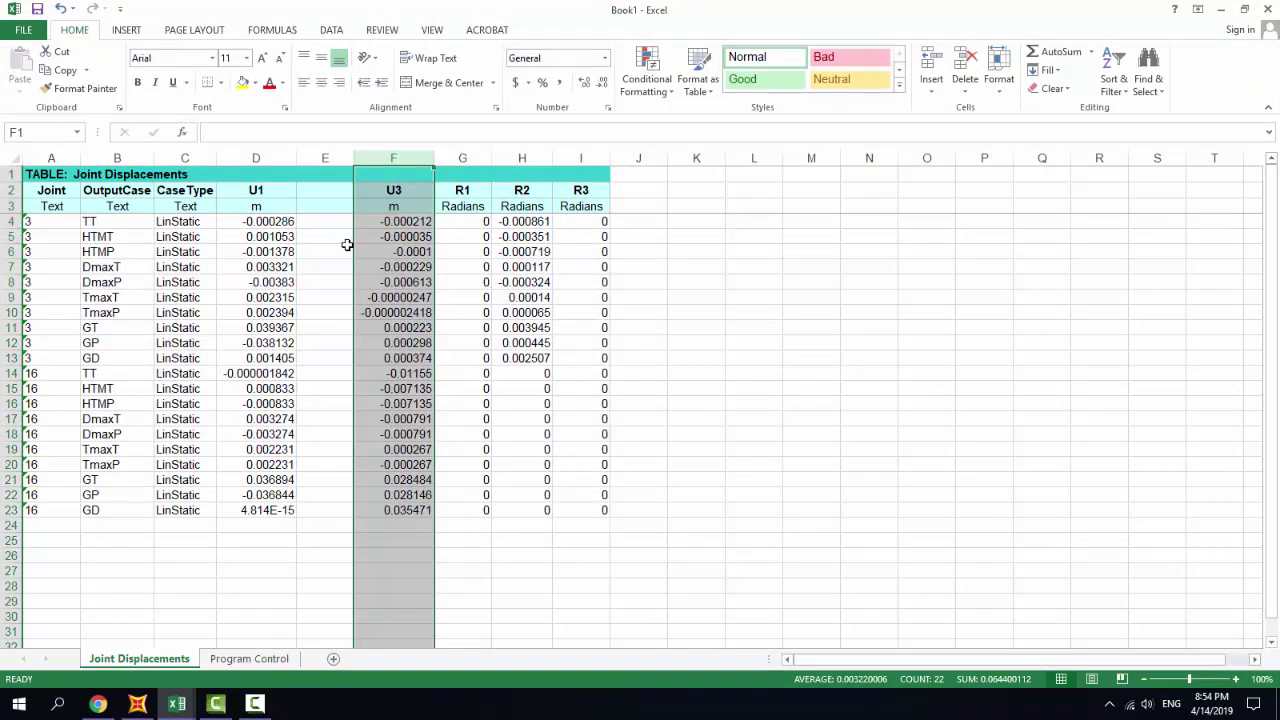
pyautogui.moveTo(355, 246); pyautogui.dragTo(314, 254)
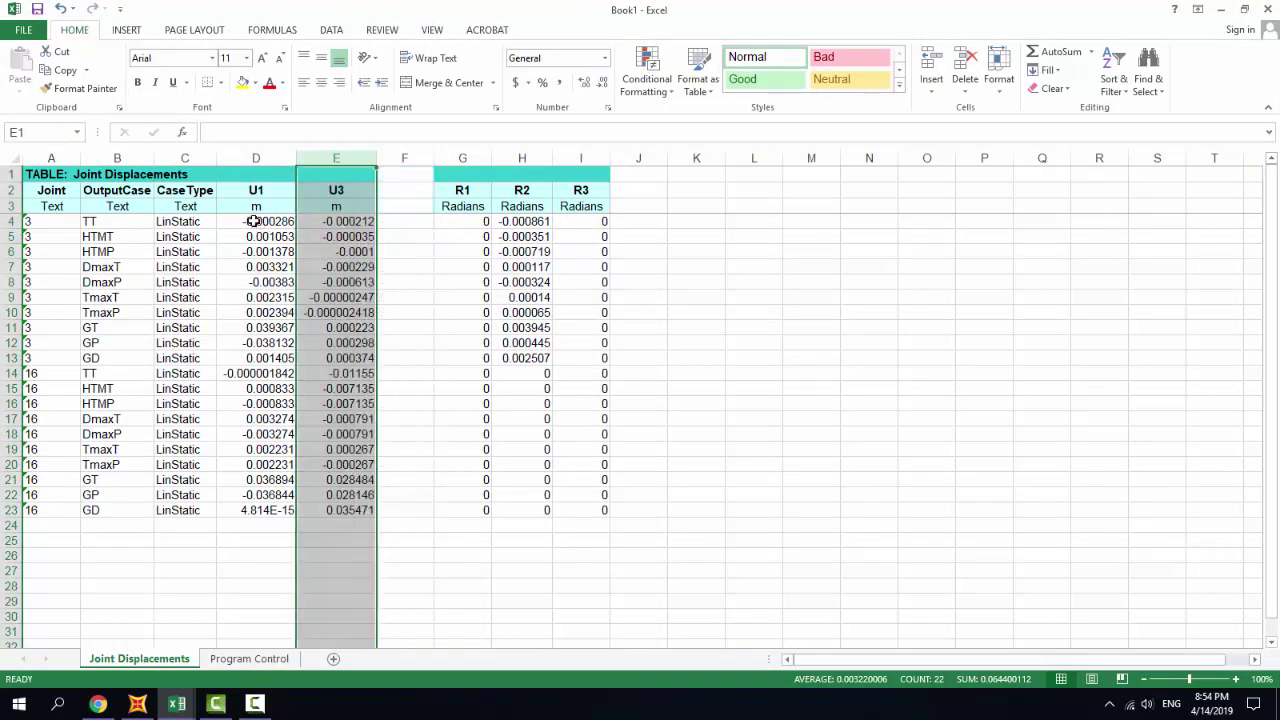
# Copy the U1 and U3 values in D4:E23 of Book1 and select the matching range D4:E23 in the da2 workbook.
pyautogui.moveTo(235, 221); pyautogui.dragTo(337, 509)
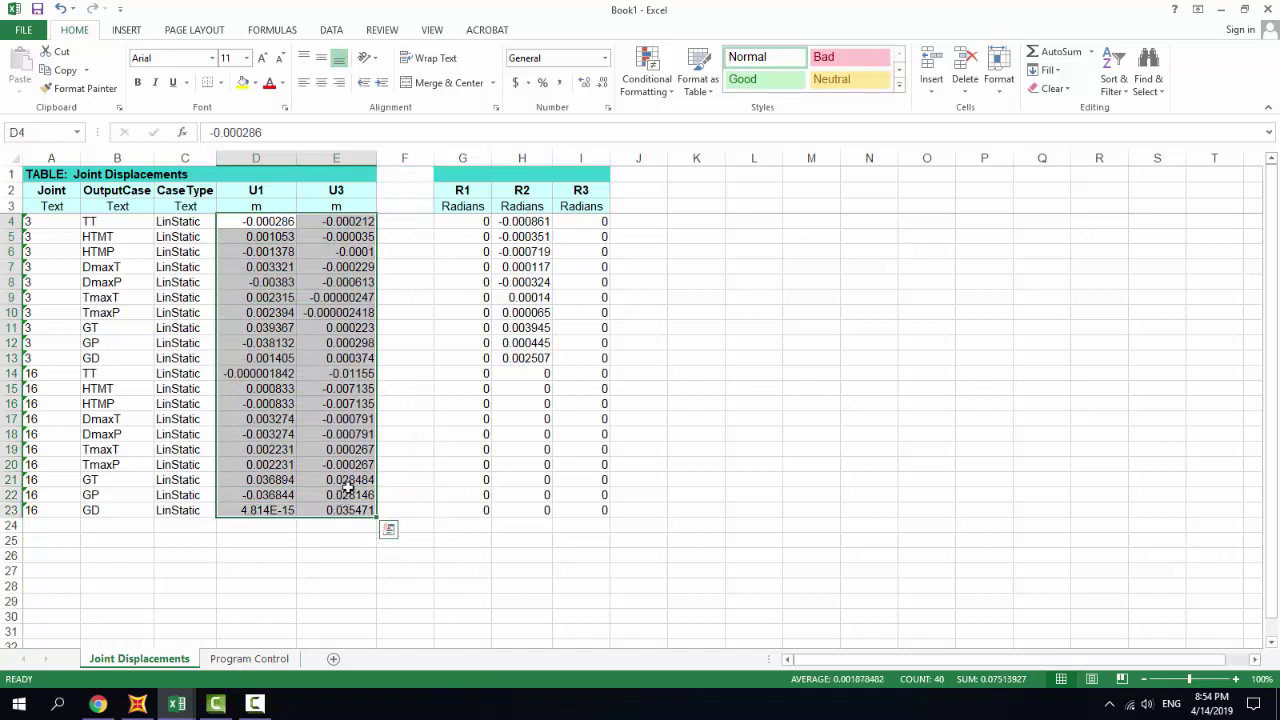
pyautogui.rightClick(330, 390)
pyautogui.click(389, 100)
pyautogui.moveTo(180, 698)
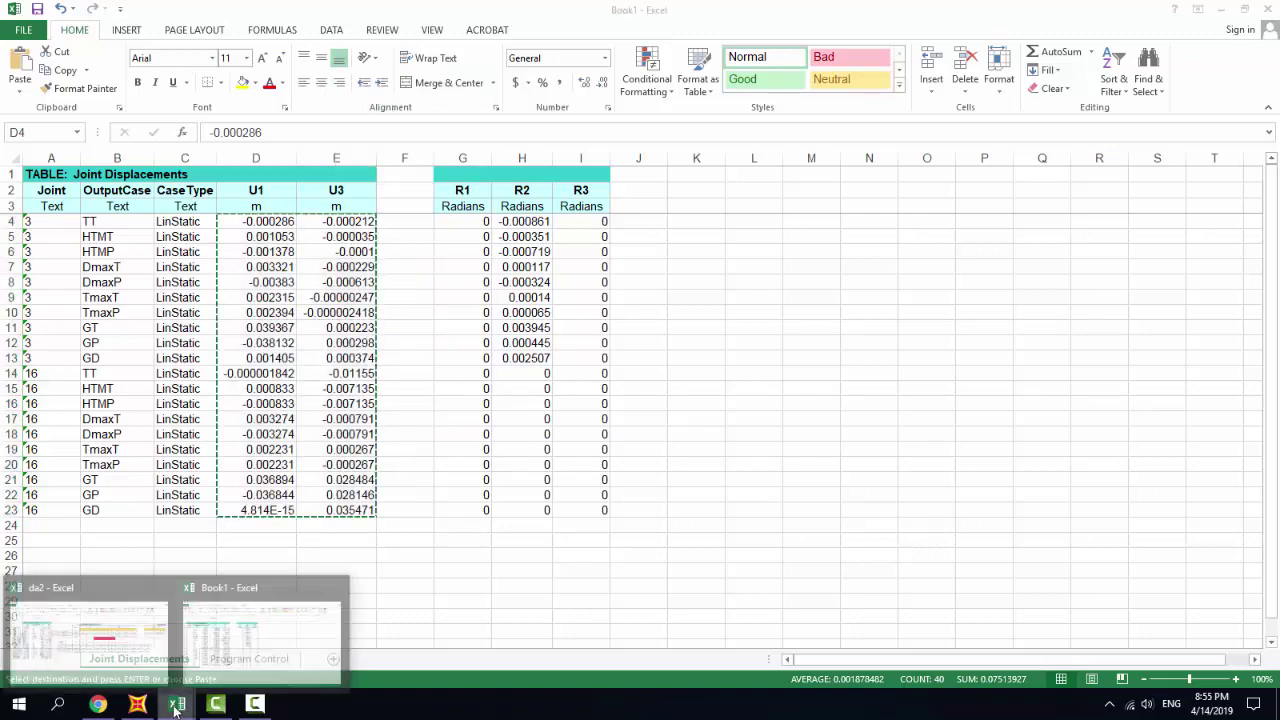
pyautogui.click(85, 635)
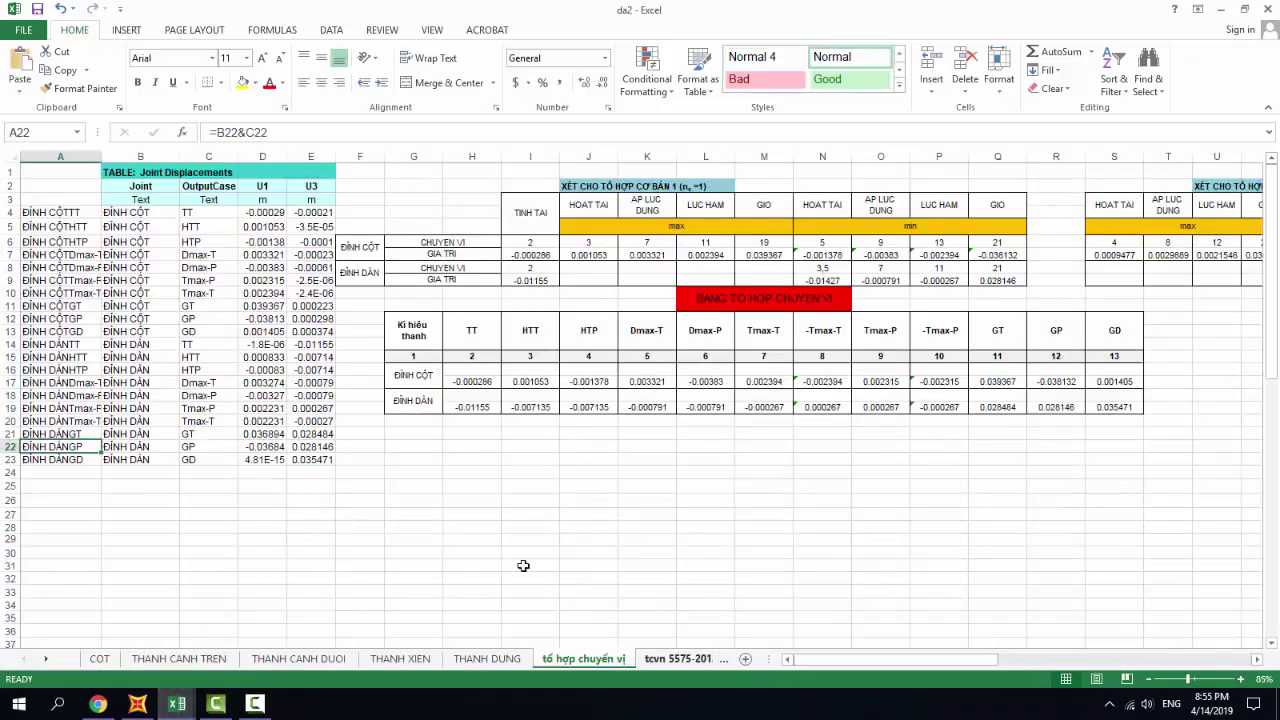
pyautogui.click(262, 212)
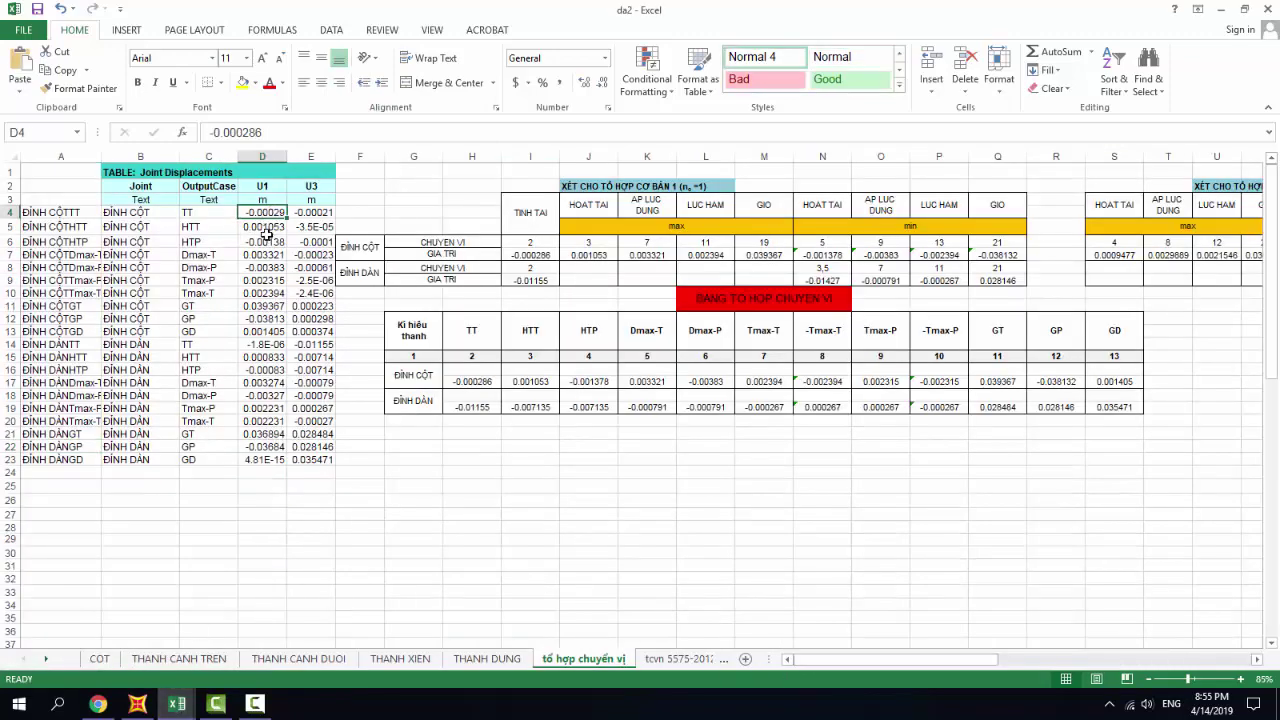
pyautogui.keyDown('shift'); pyautogui.click(311, 459); pyautogui.keyUp('shift')
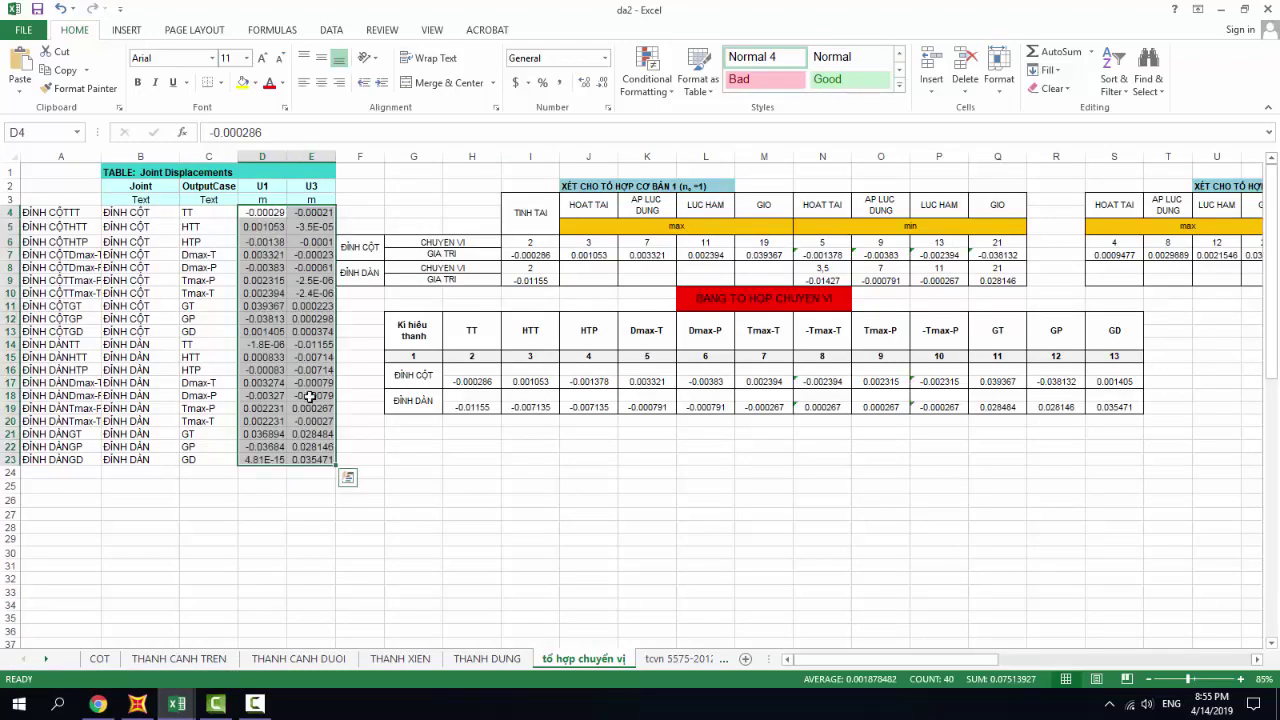
# In the displacement checks below the combination tables, set the column height Hc to 12 and the truss span L to 30.
pyautogui.moveTo(875, 667); pyautogui.dragTo(1090, 663)
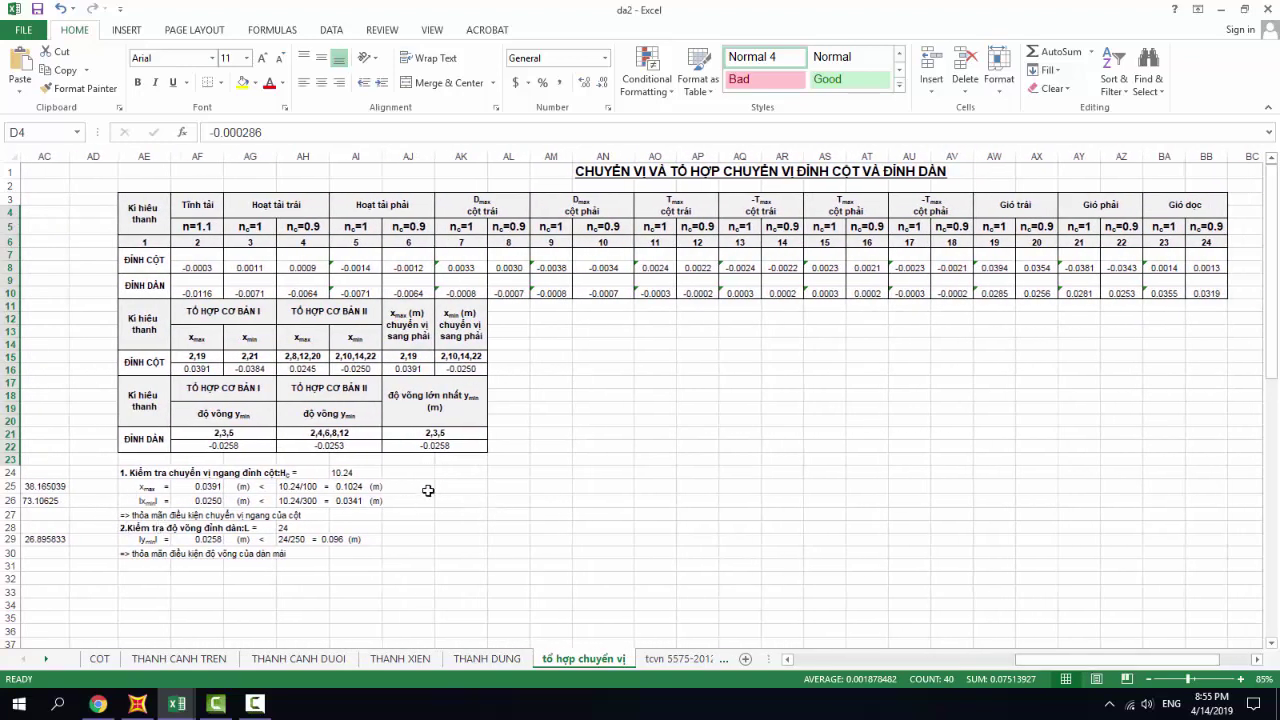
pyautogui.click(355, 472)
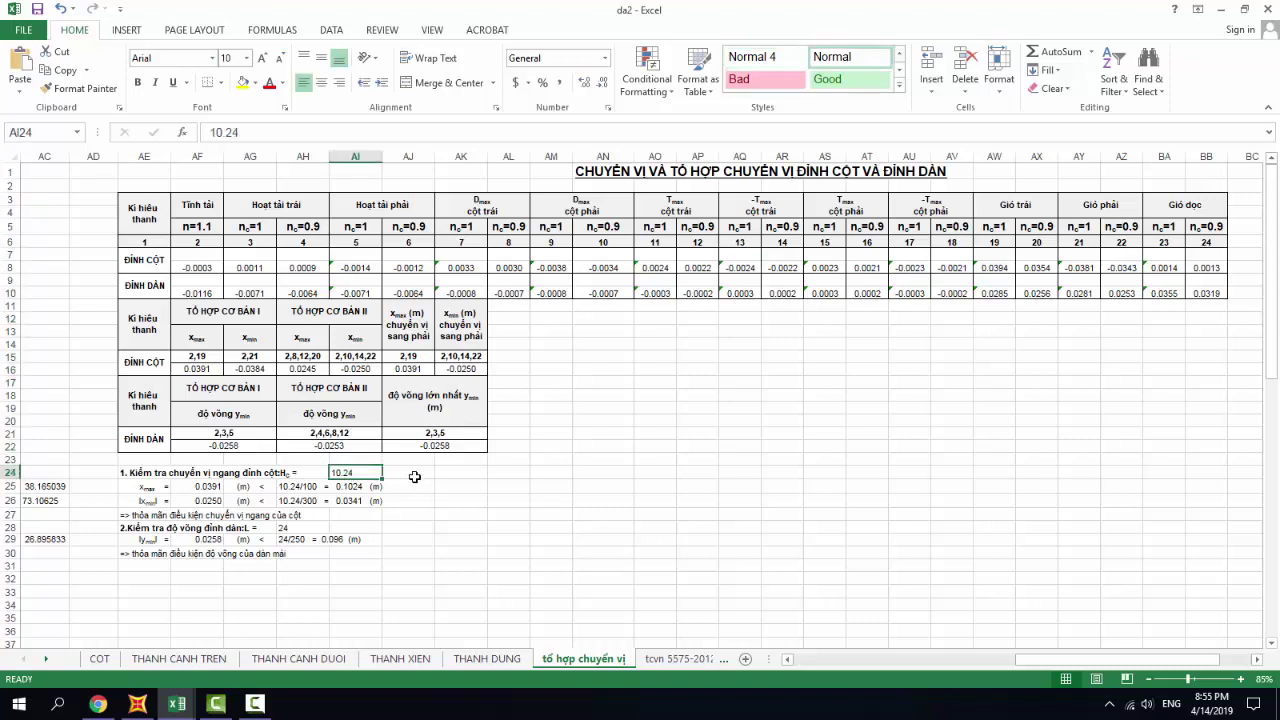
pyautogui.write('12')
pyautogui.rightClick(411, 478)
pyautogui.press('Escape')
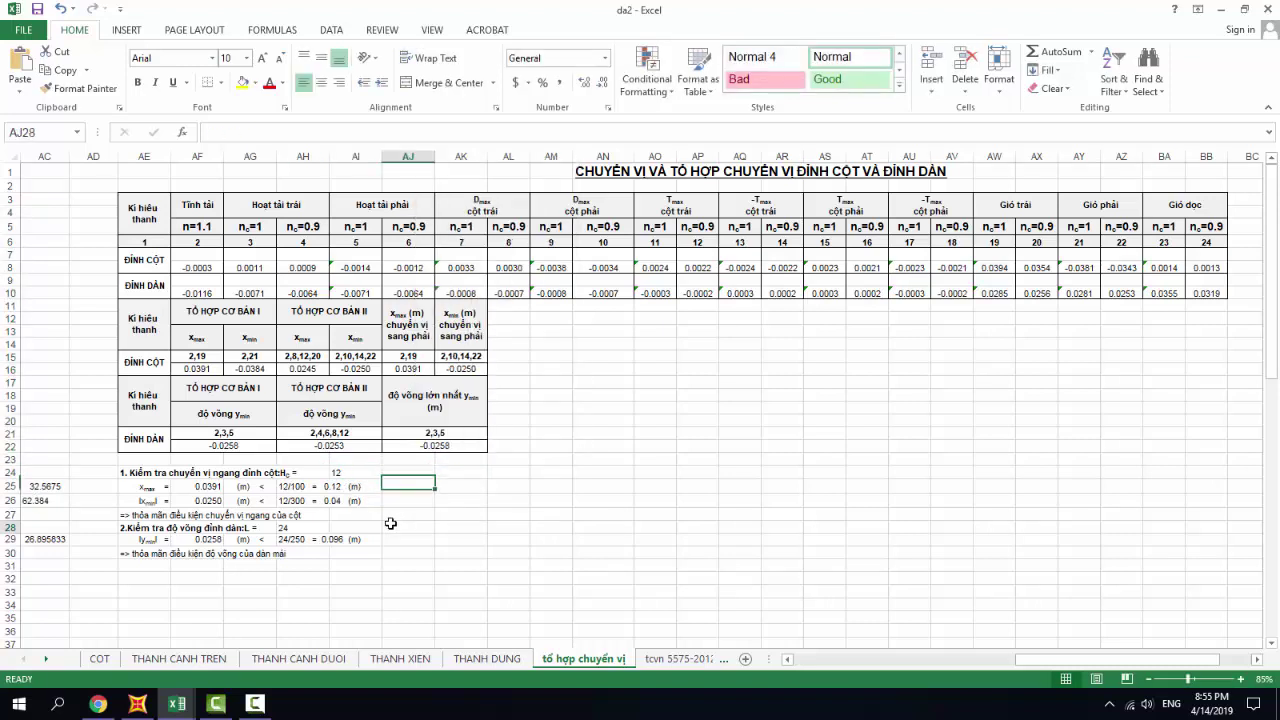
pyautogui.click(390, 523)
pyautogui.click(302, 530)
pyautogui.write('30')
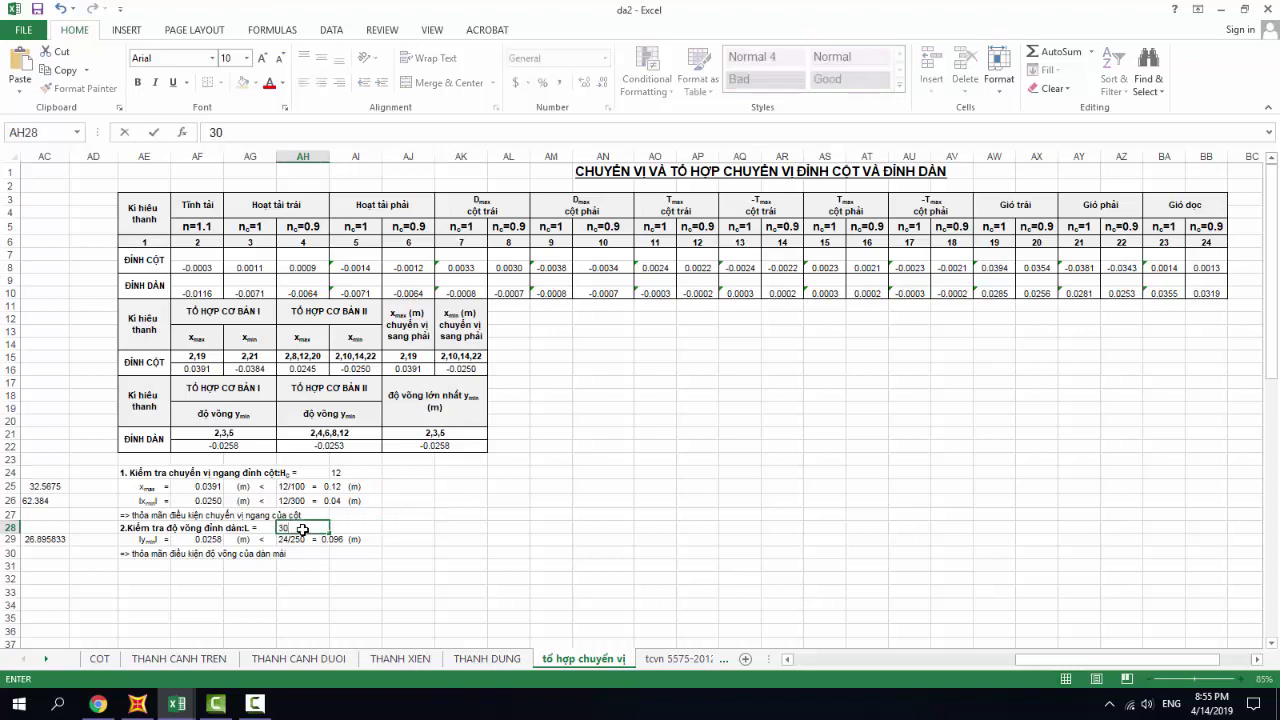
pyautogui.click(418, 509)
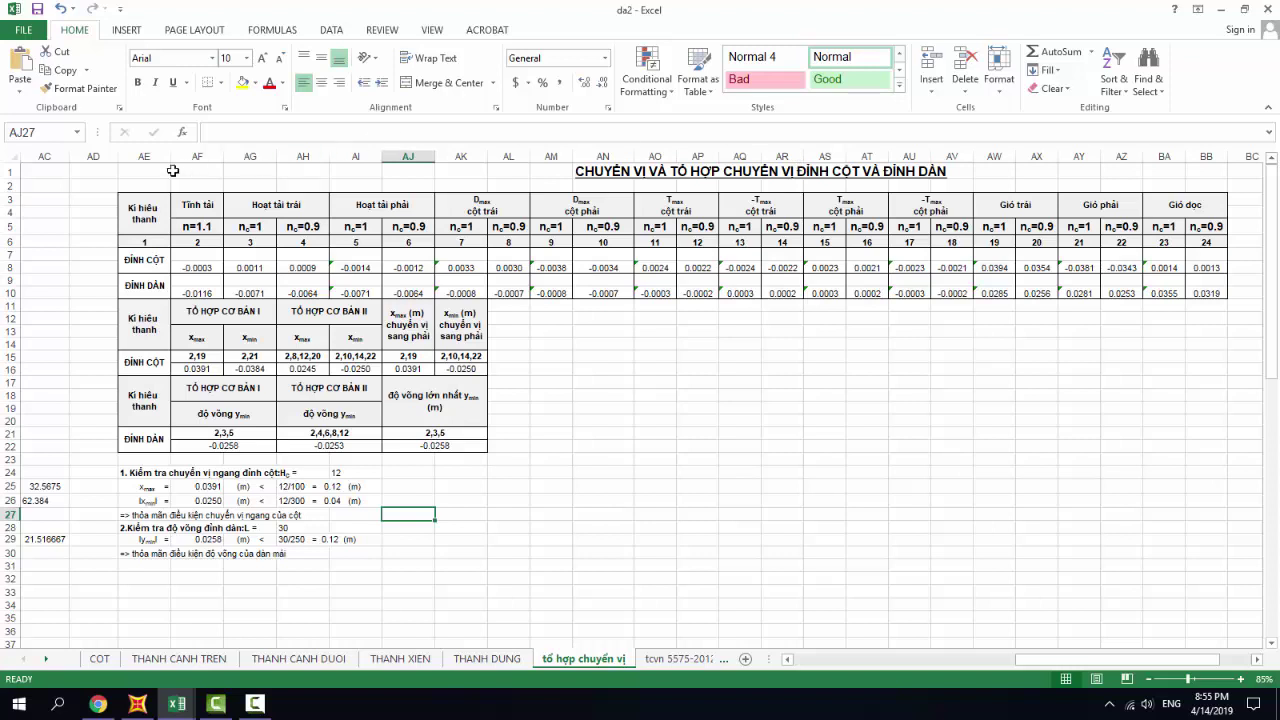
# Print the displacement tables and checks in AE1:BB31 to a PDF named da2 on the Desktop with the Foxit PhantomPDF Printer.
pyautogui.moveTo(139, 171); pyautogui.dragTo(1200, 563)
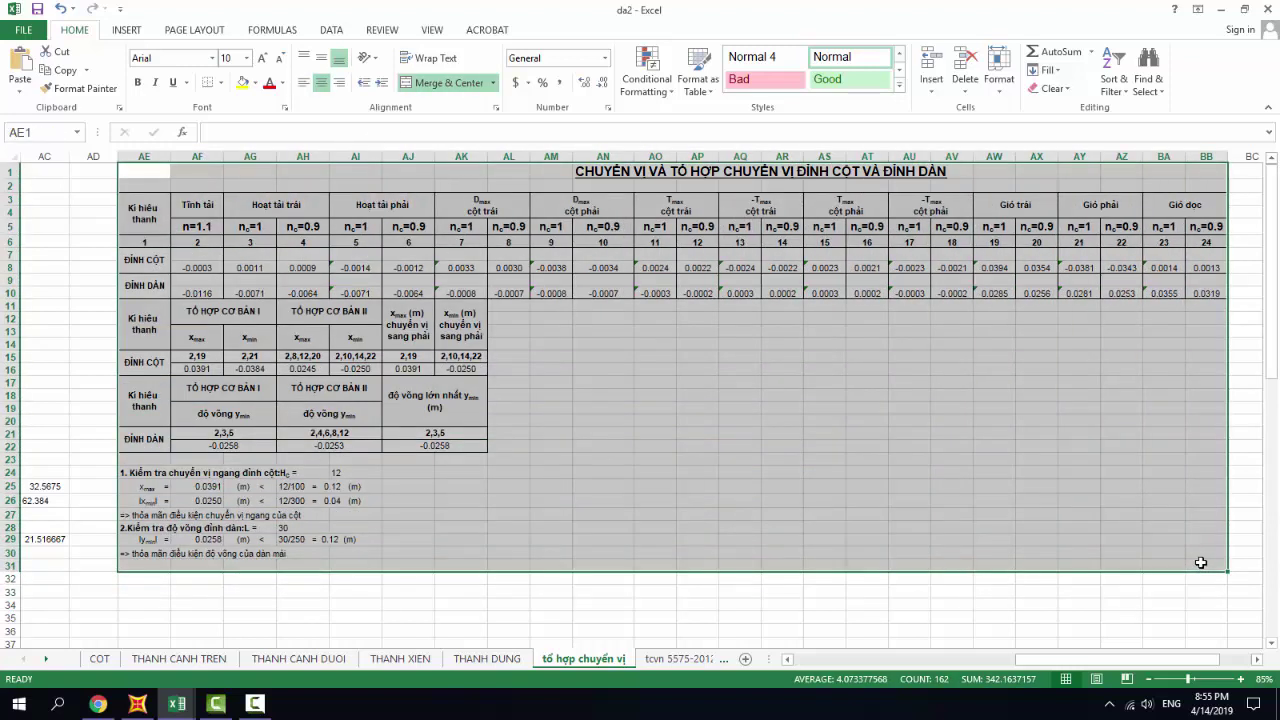
pyautogui.hotkey('ctrl', 'p')
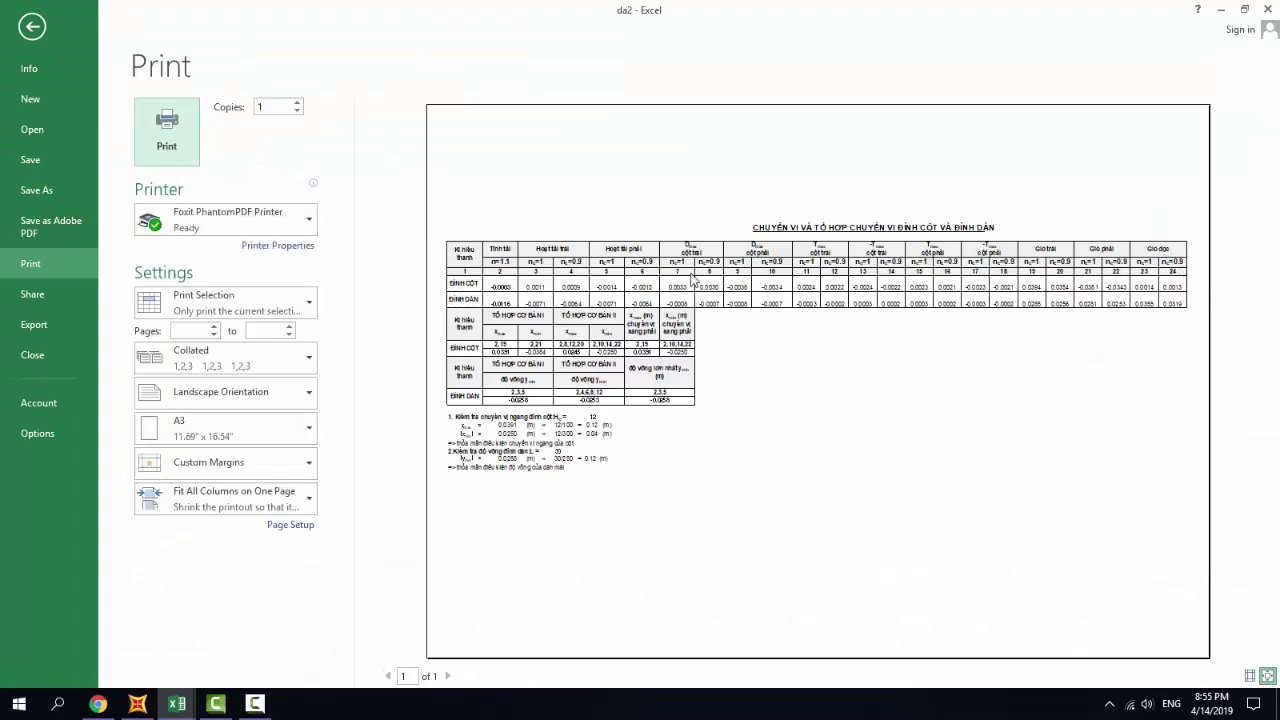
pyautogui.click(167, 135)
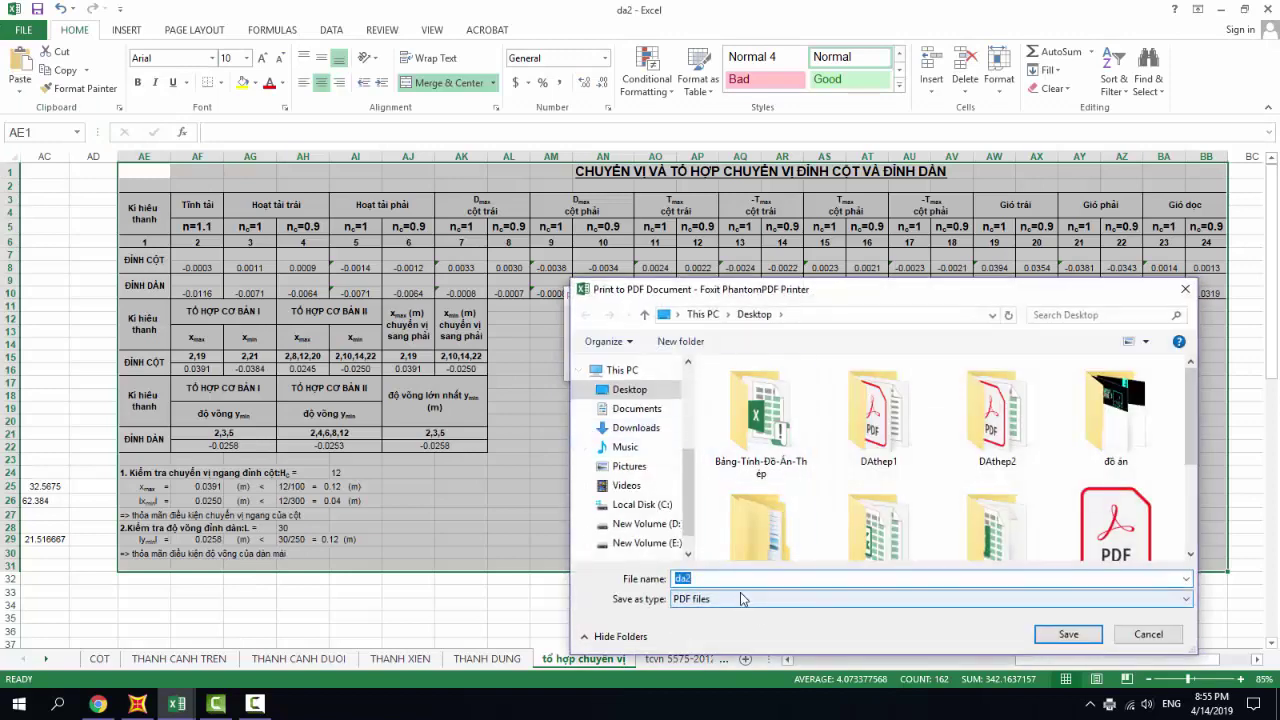
pyautogui.click(1066, 635)
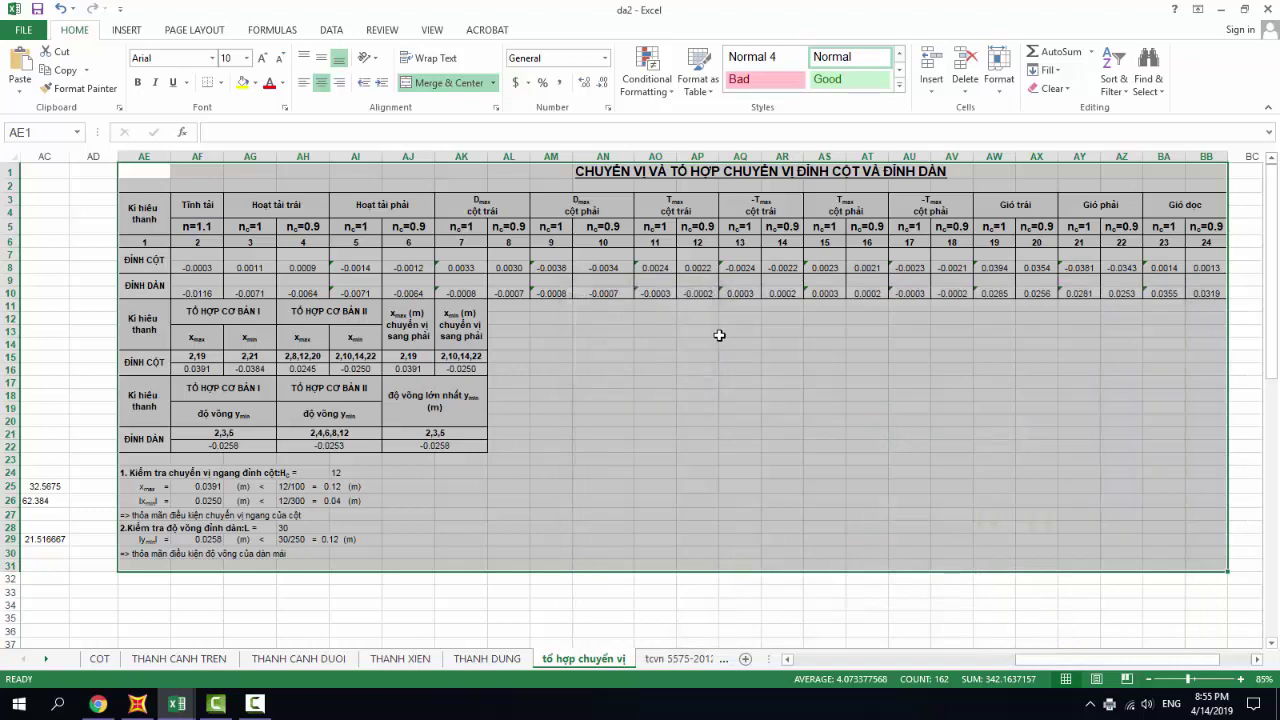
# Look through the column internal force data on the COT sheet.
pyautogui.click(104, 658)
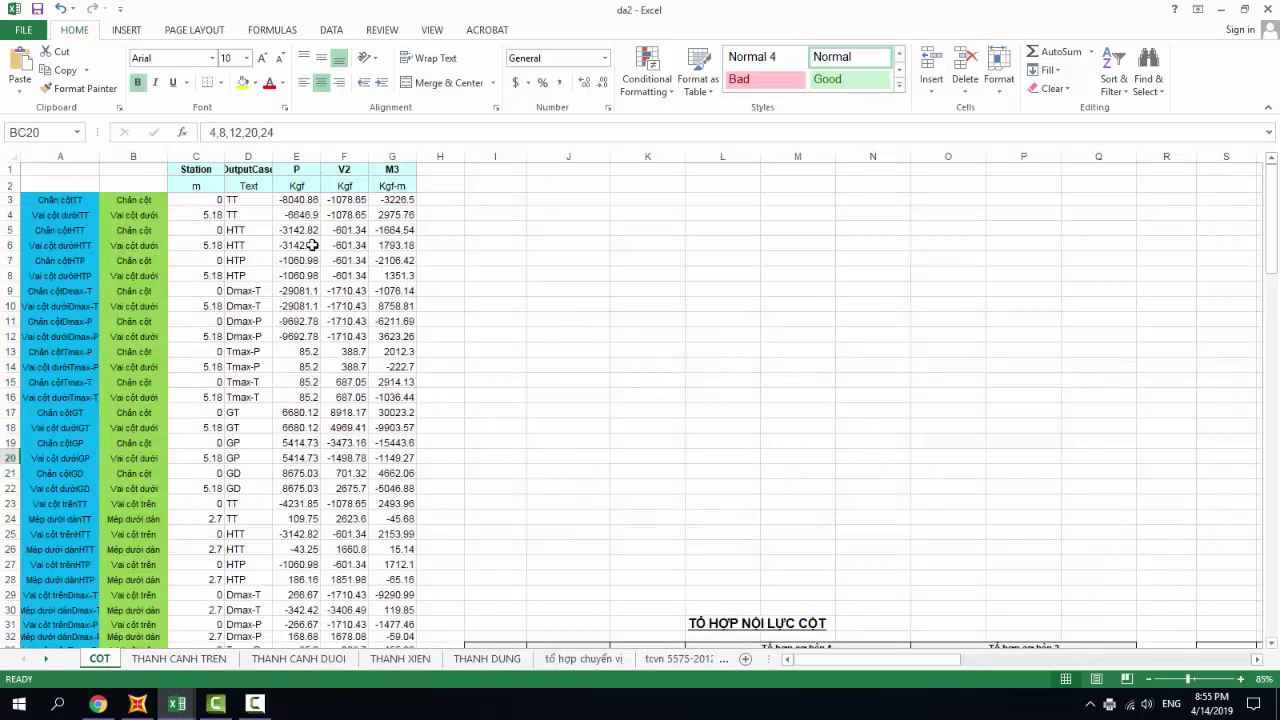
pyautogui.scroll(-4, 340, 290)
pyautogui.scroll(4, 380, 347)
pyautogui.scroll(-3, 290, 380)
pyautogui.scroll(3, 297, 405)
# Switch to SAP2000, select both segments of the frame's left column and open the choice of tables for display.
pyautogui.click(138, 704)
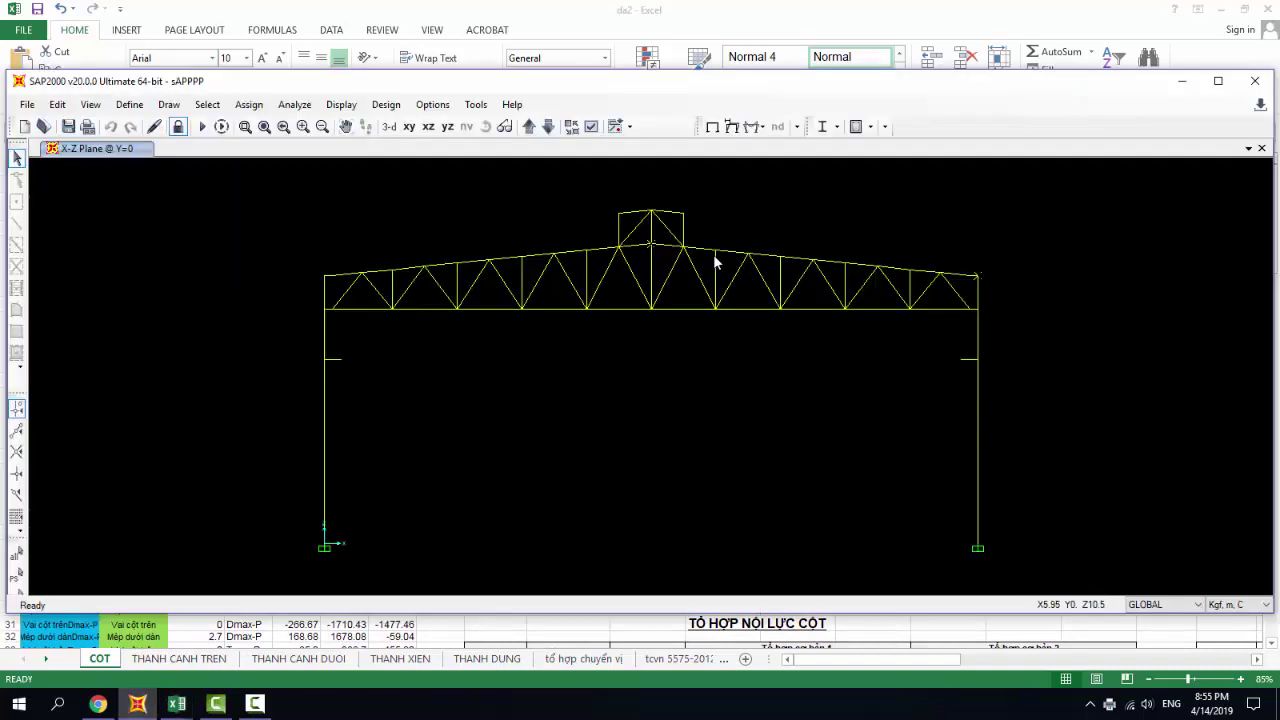
pyautogui.click(308, 412)
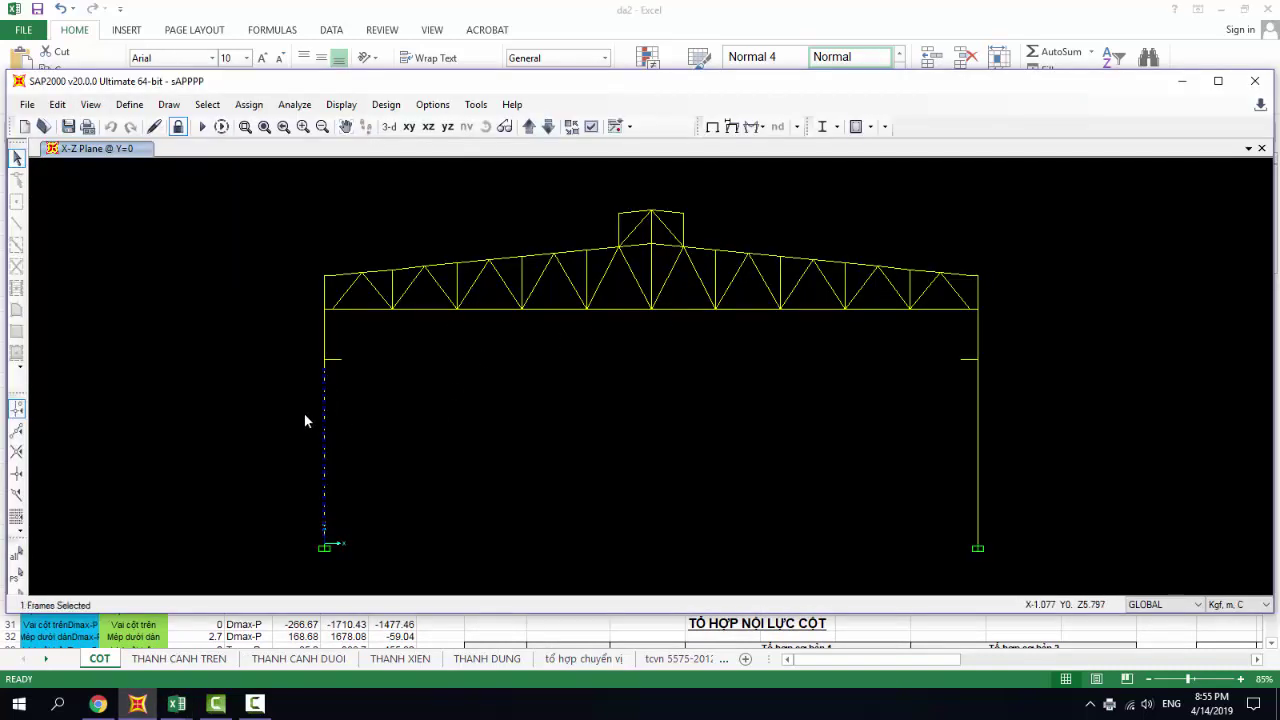
pyautogui.click(341, 104)
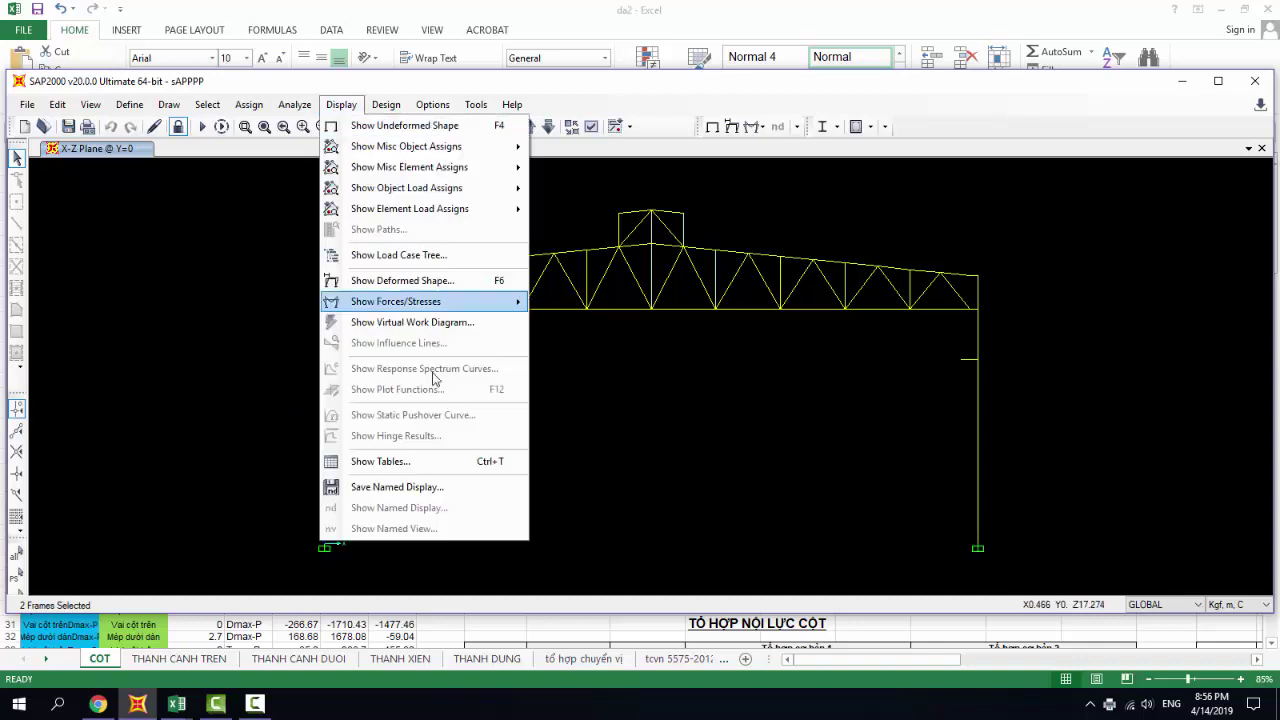
pyautogui.click(431, 467)
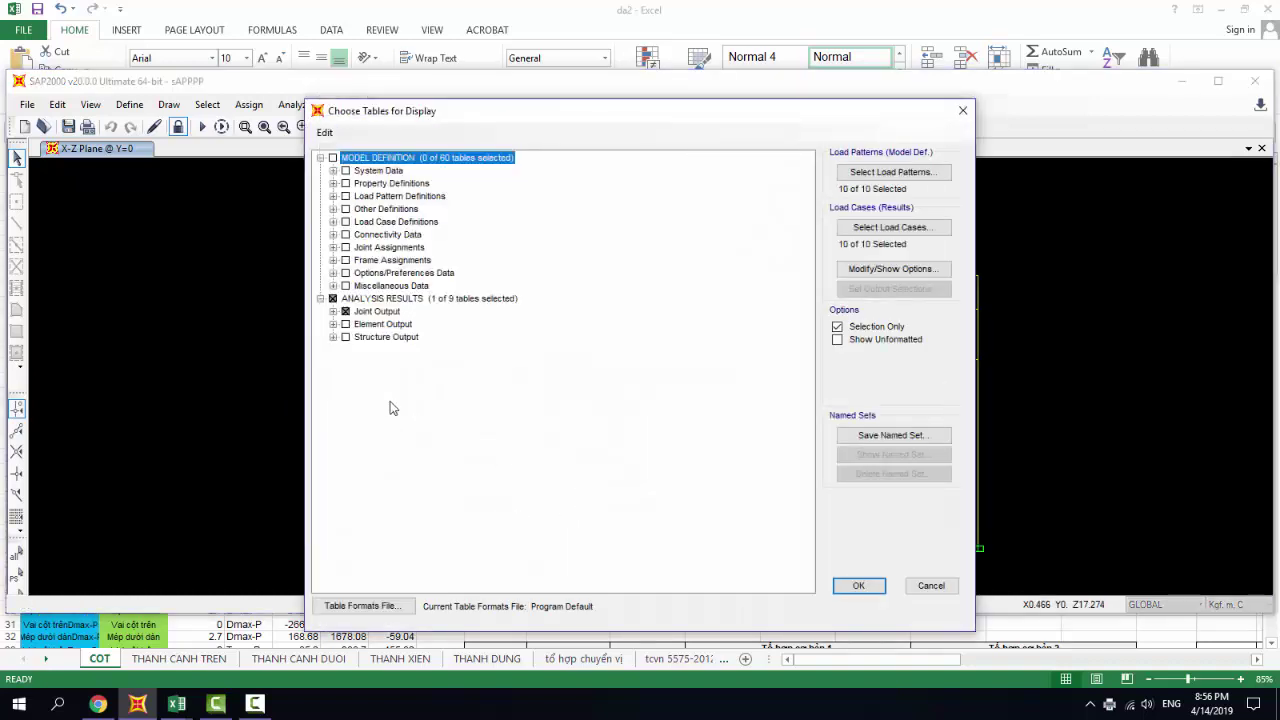
# Deselect the Joint Displacements table, choose Element Forces - Frames instead and display it for the selected columns.
pyautogui.click(333, 311)
pyautogui.click(345, 324)
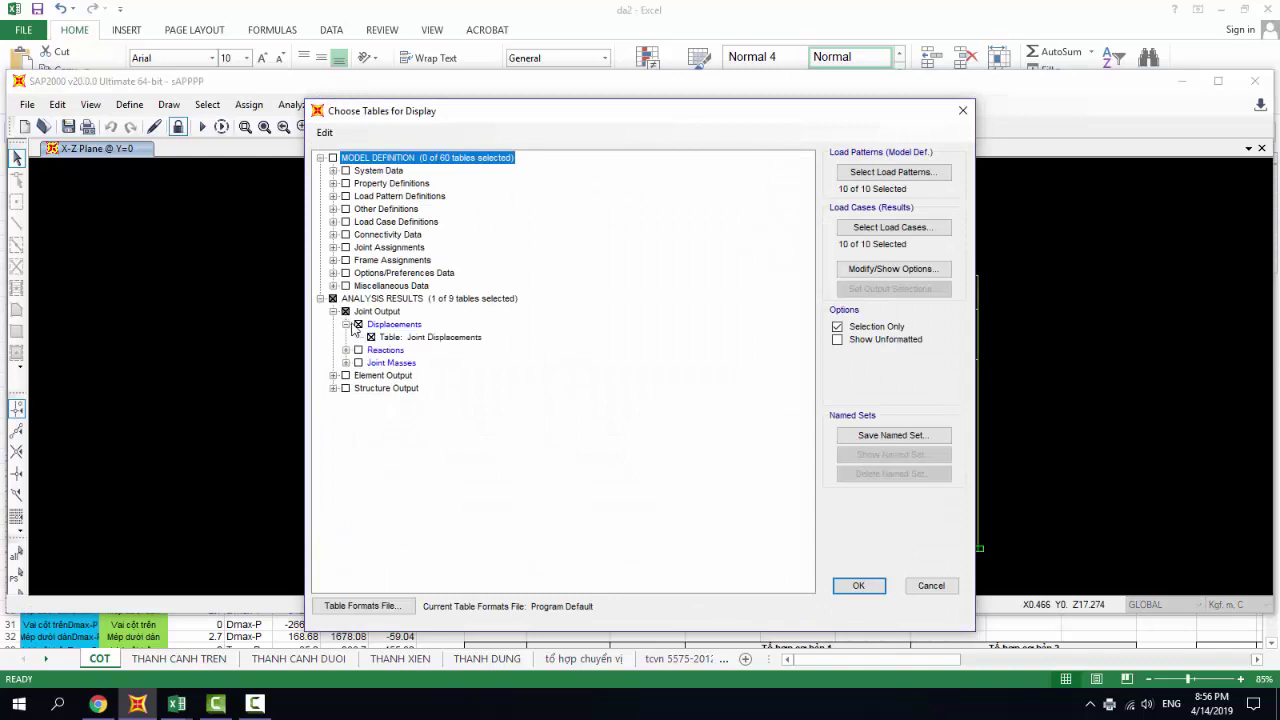
pyautogui.click(371, 337)
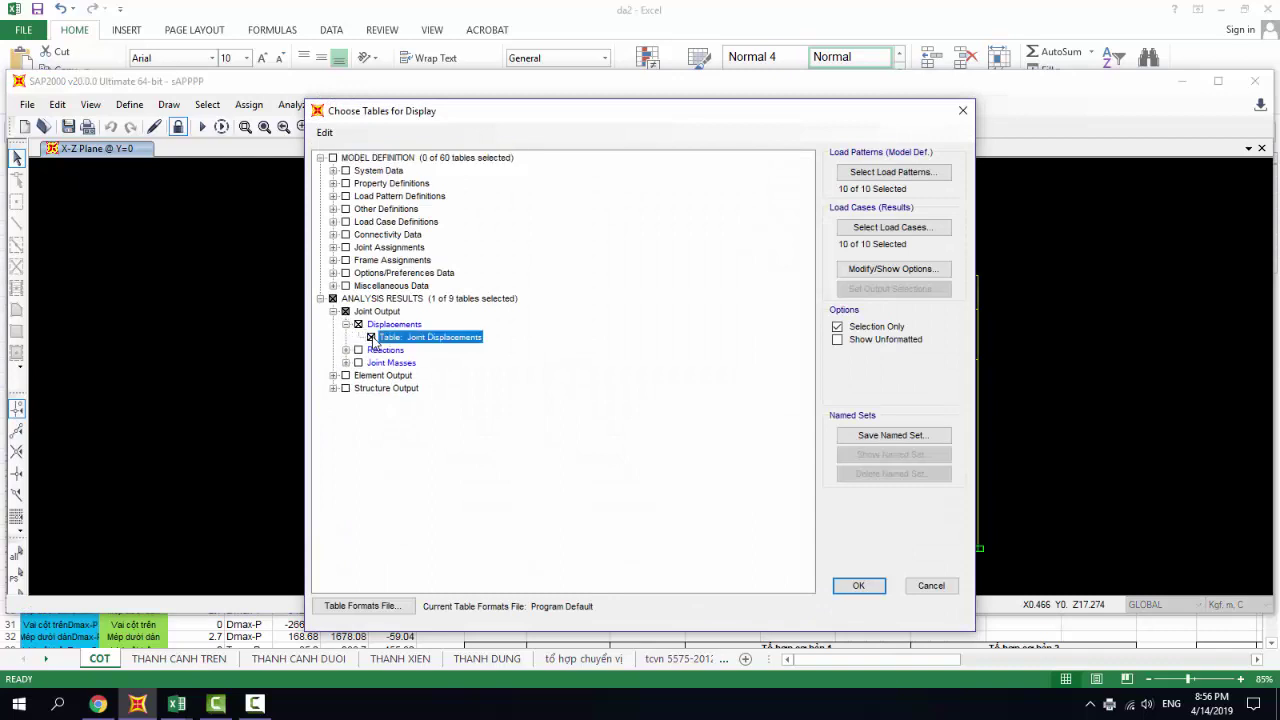
pyautogui.click(333, 375)
pyautogui.click(345, 388)
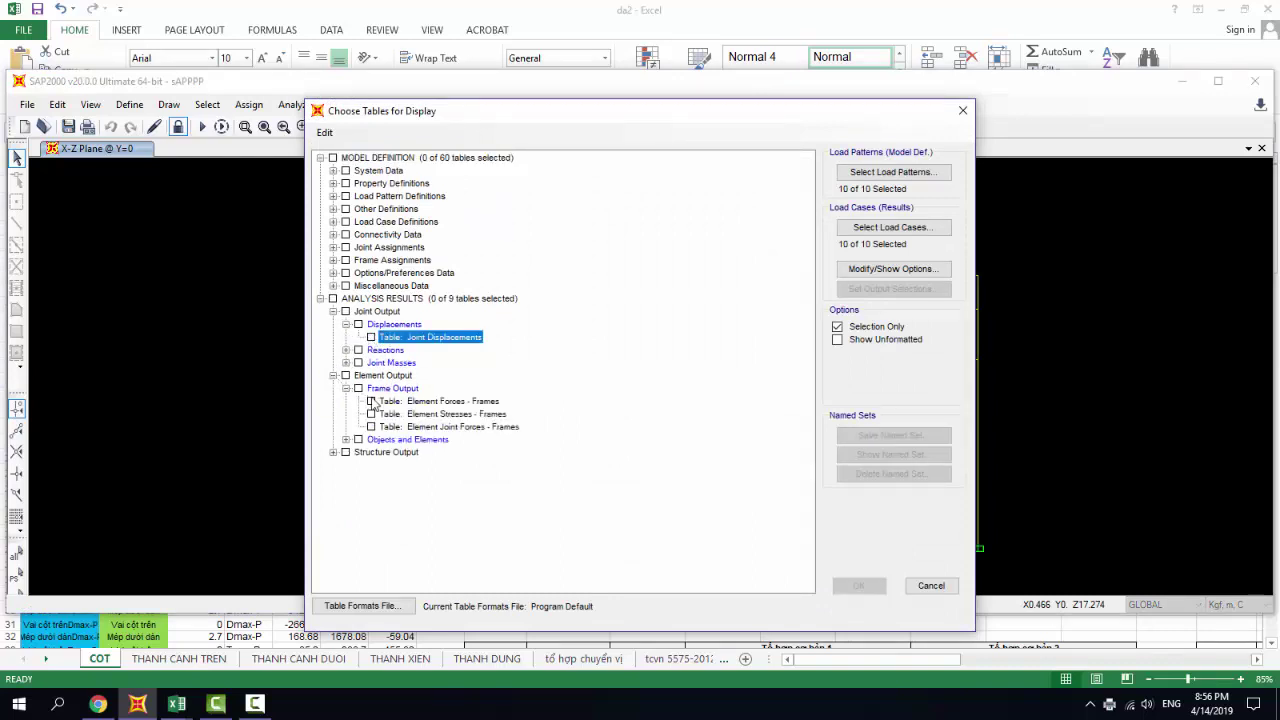
pyautogui.click(371, 401)
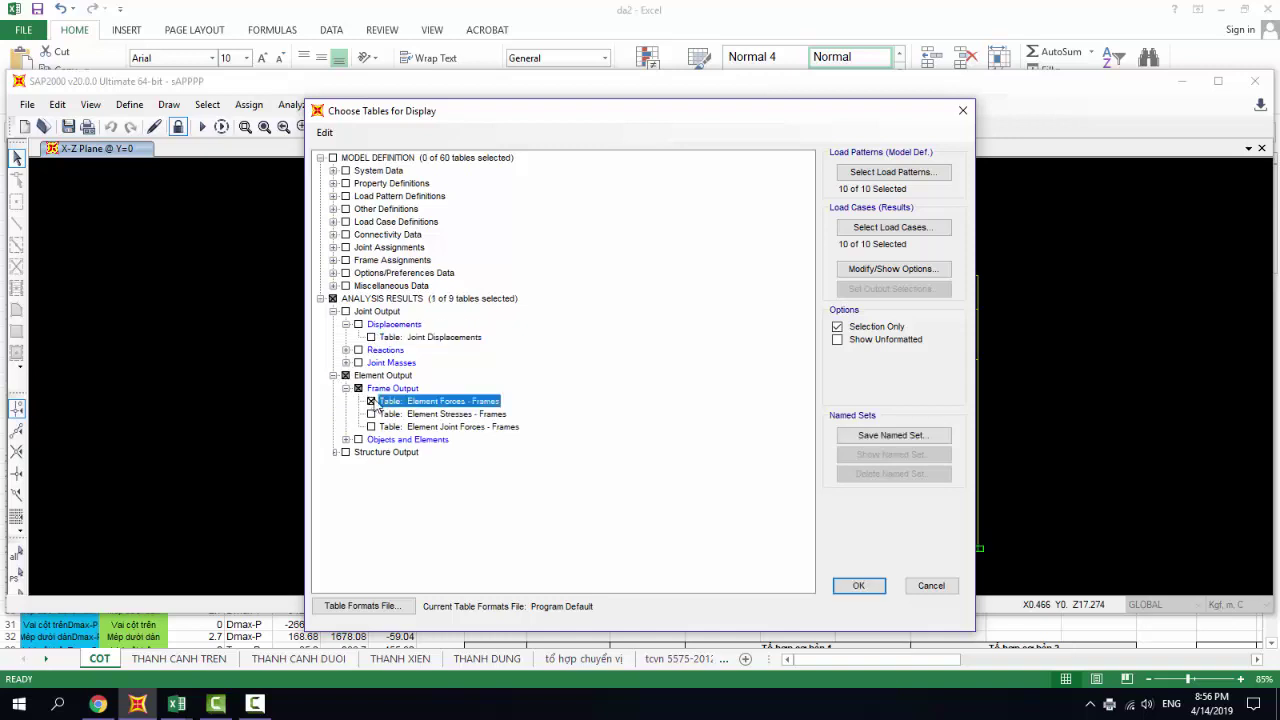
pyautogui.click(333, 311)
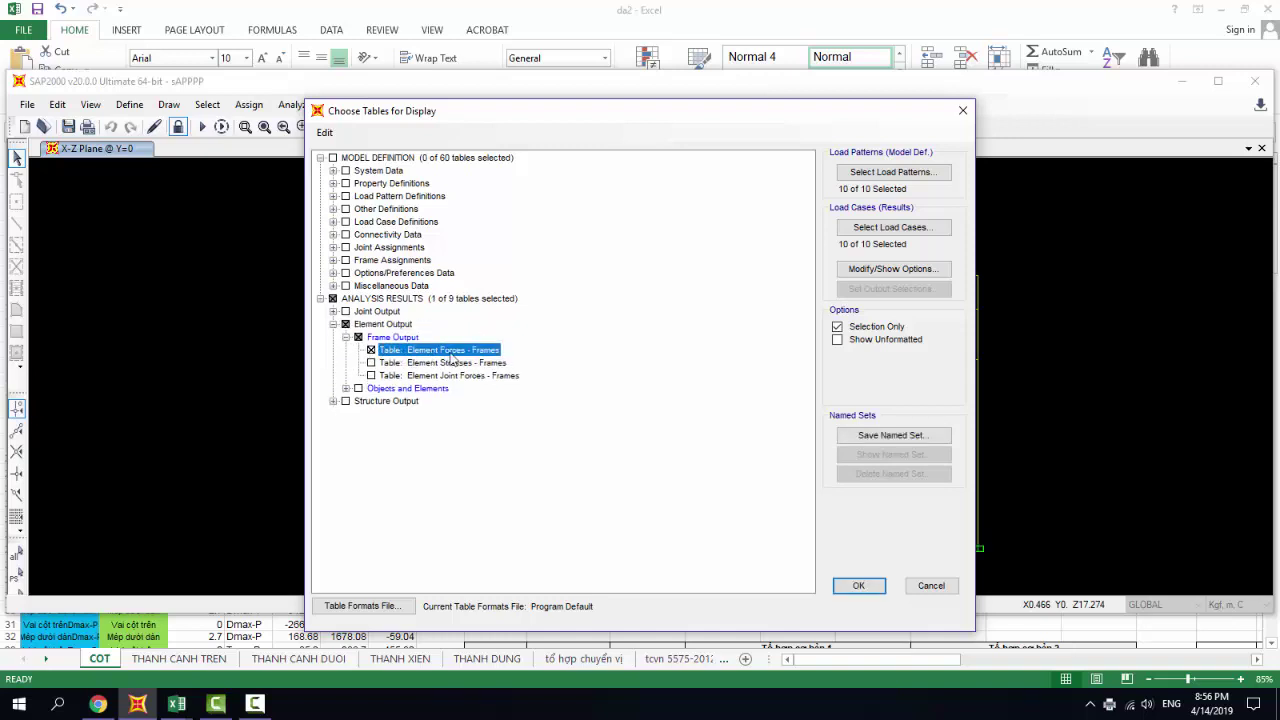
pyautogui.click(853, 583)
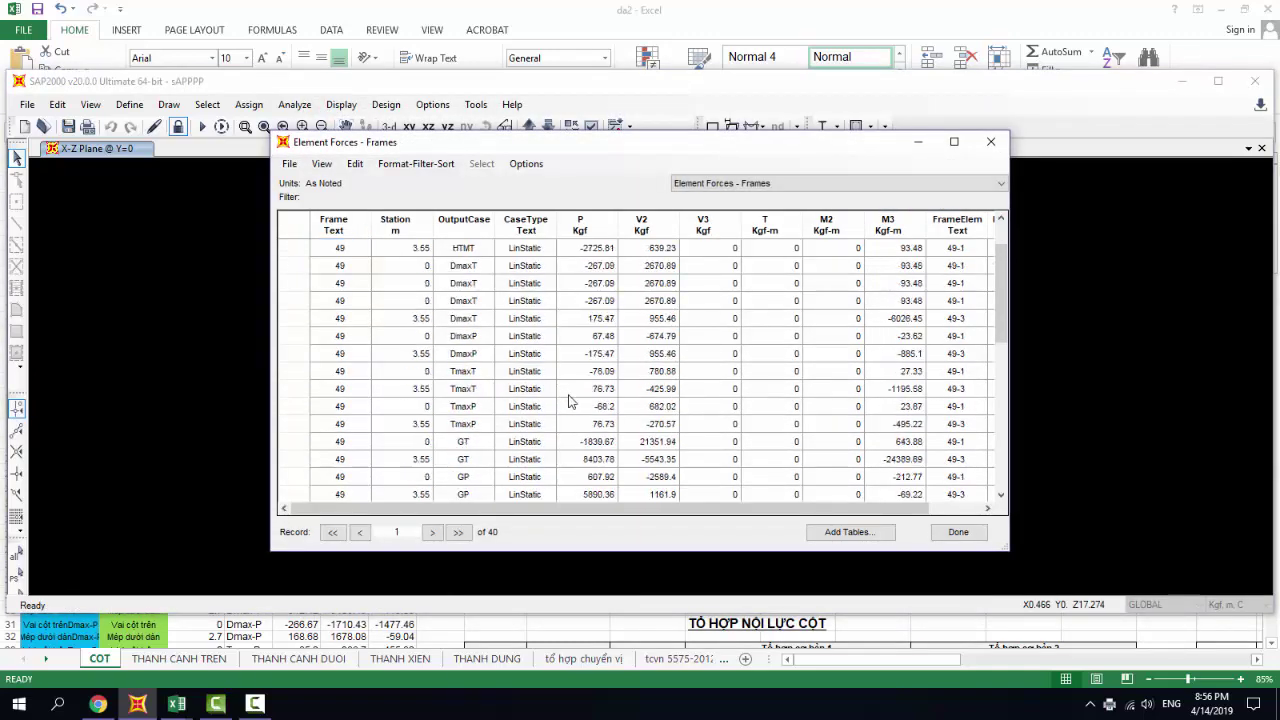
# Export the current Element Forces - Frames table to Excel, close the table and switch to the Book2 workbook.
pyautogui.click(289, 164)
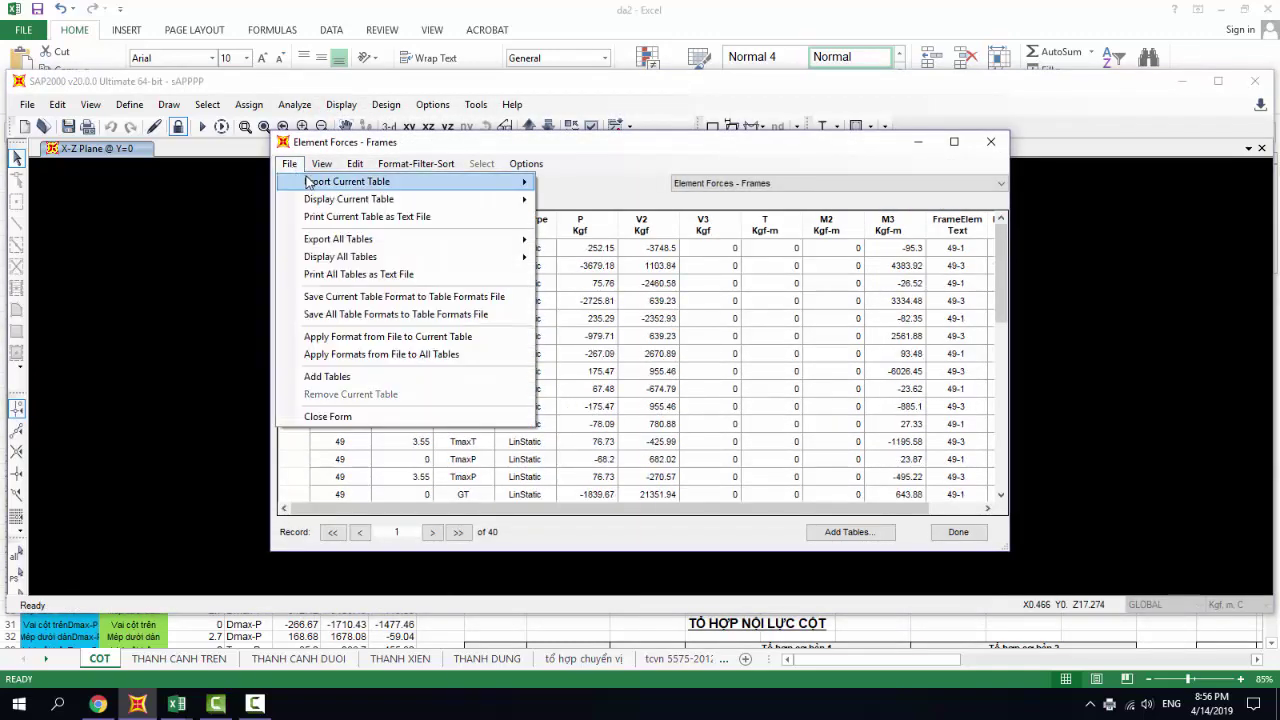
pyautogui.moveTo(370, 186)
pyautogui.click(581, 184)
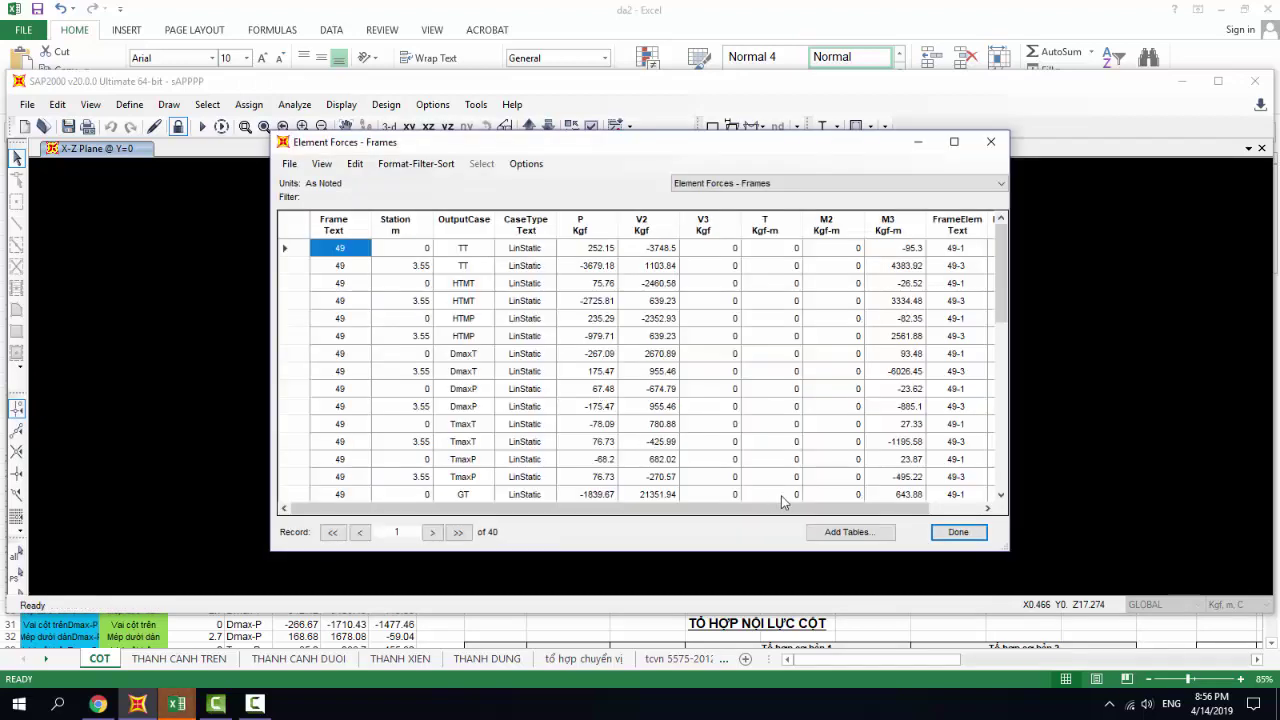
pyautogui.click(952, 534)
pyautogui.moveTo(177, 704)
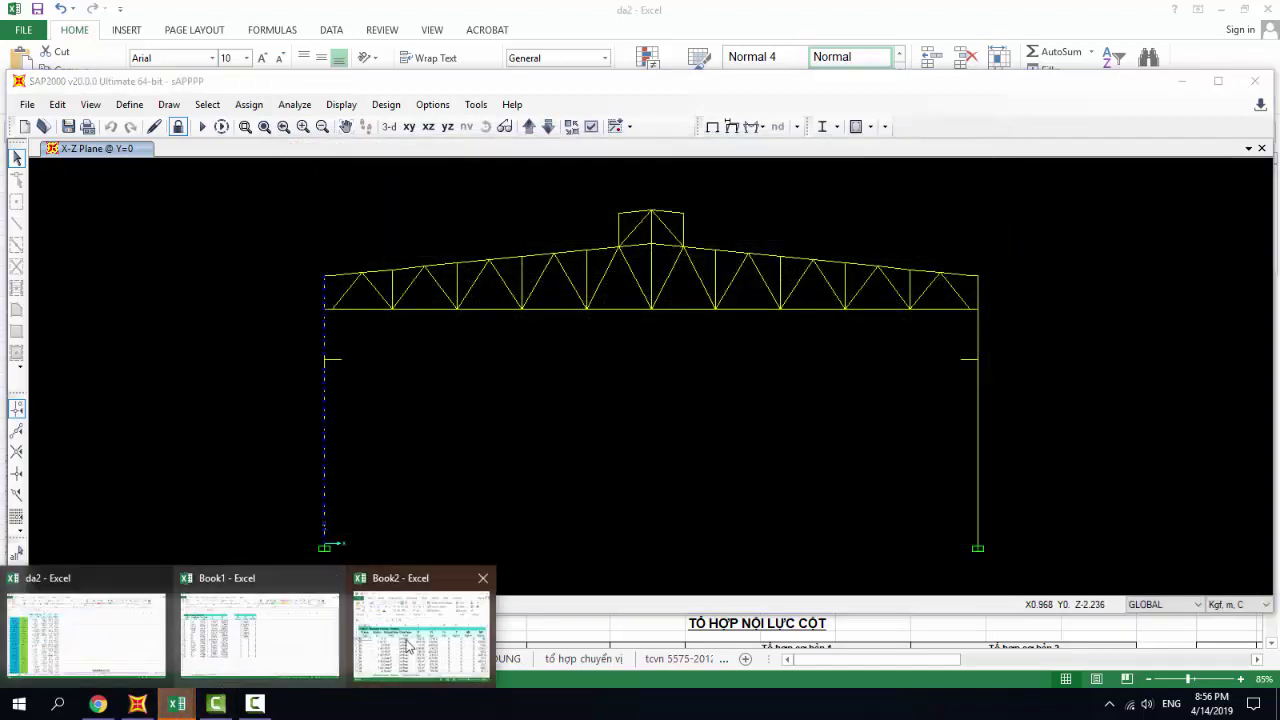
pyautogui.click(423, 630)
pyautogui.click(601, 6)
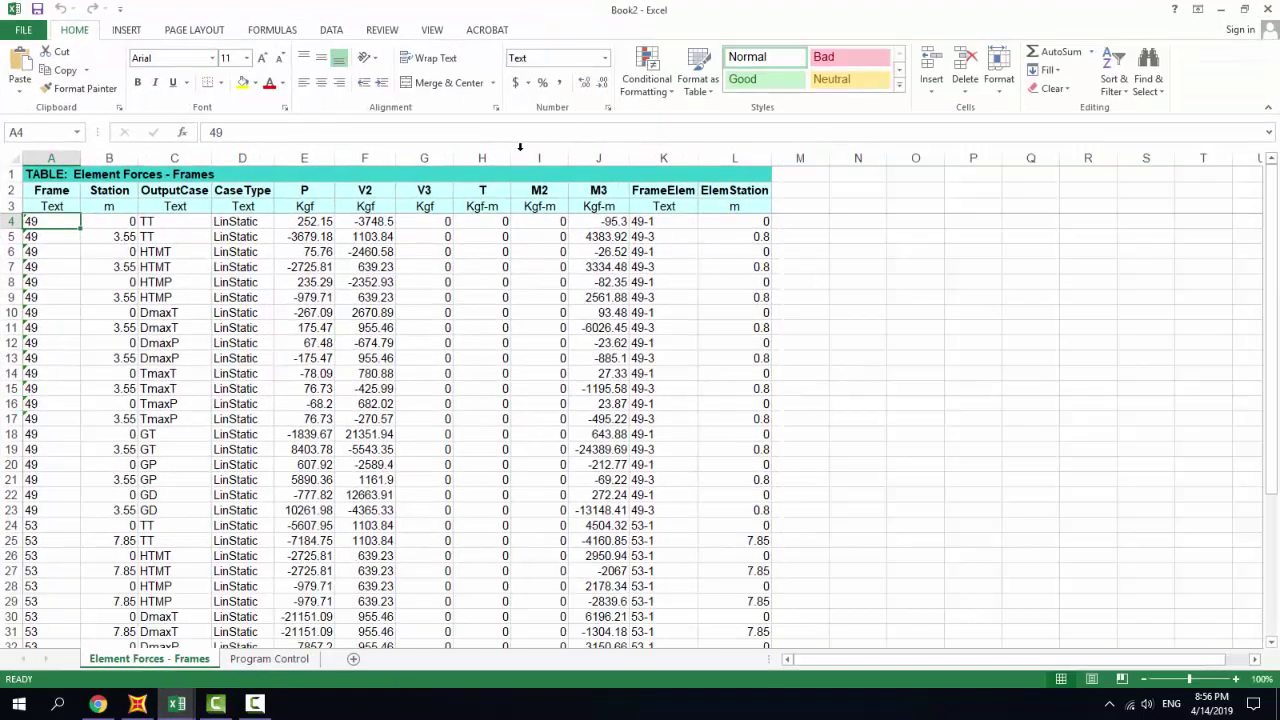
# Clear the V3, T and M2 columns in Book2 and move the M3 column into column G beside V2.
pyautogui.click(443, 158)
pyautogui.press('Delete')
pyautogui.click(482, 158)
pyautogui.press('Delete')
pyautogui.click(539, 158)
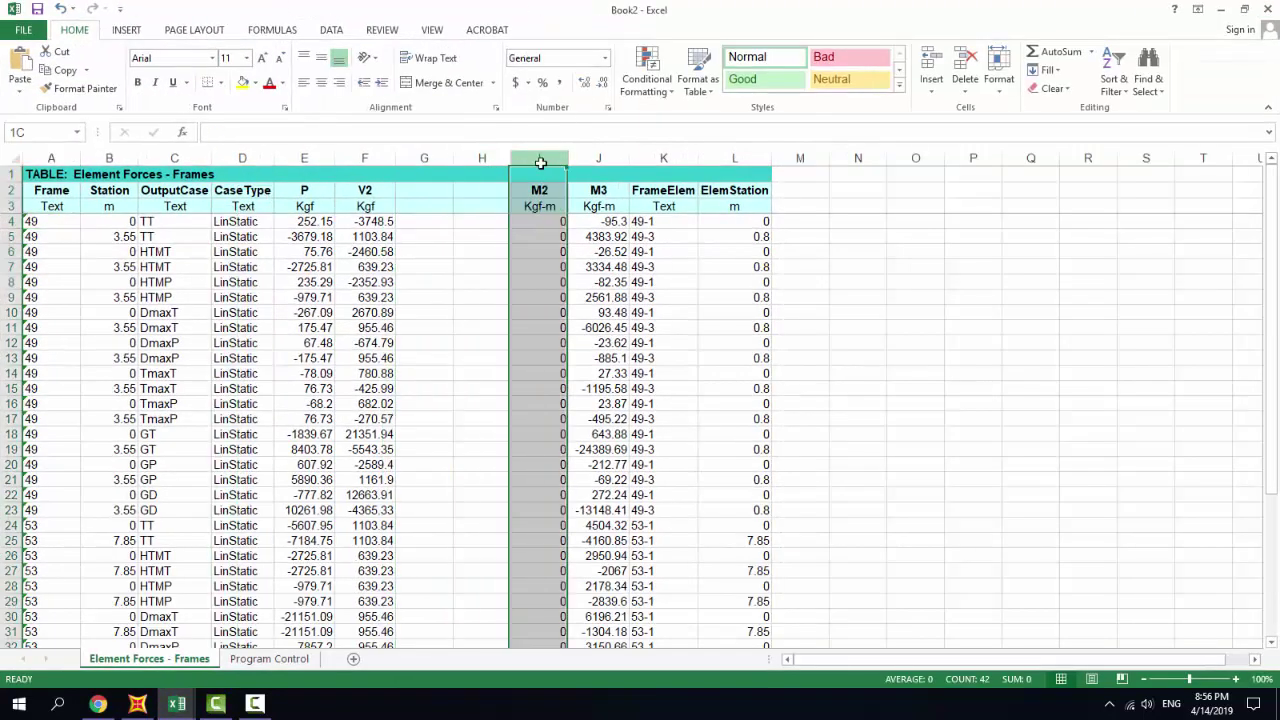
pyautogui.press('Delete')
pyautogui.click(603, 158)
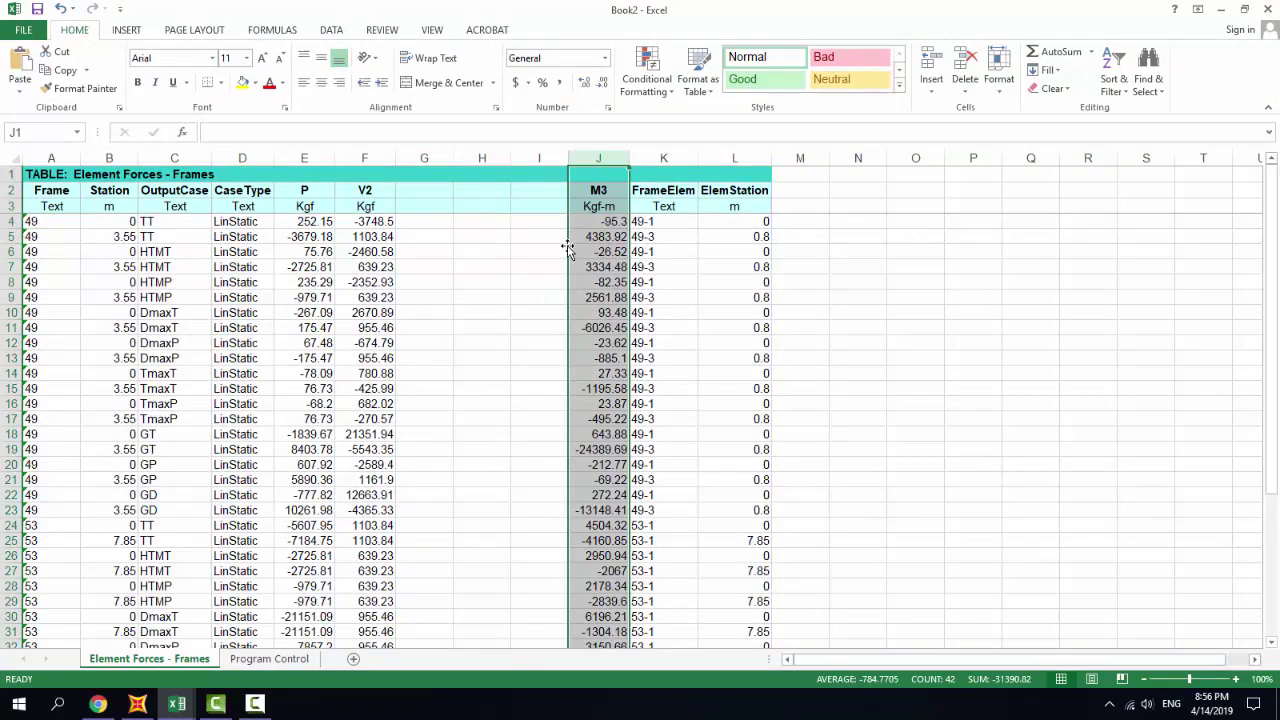
pyautogui.moveTo(569, 250); pyautogui.dragTo(420, 262)
pyautogui.scroll(-1, 385, 268)
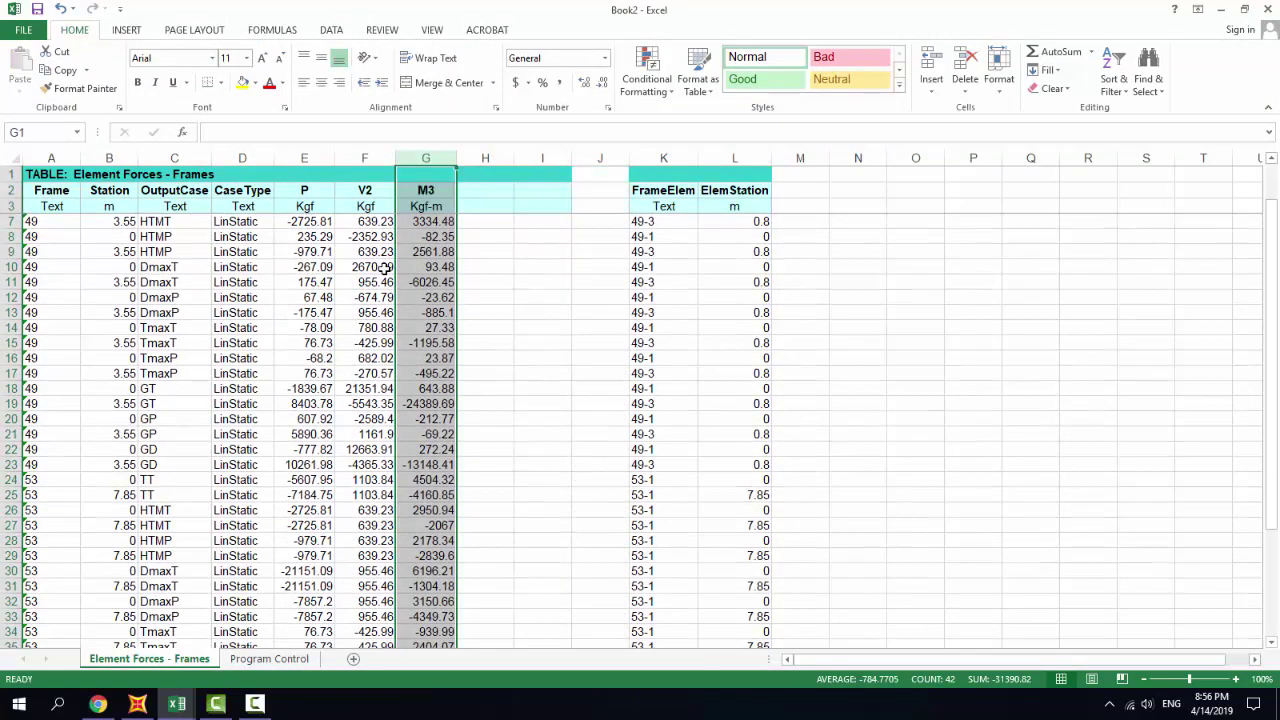
pyautogui.scroll(1, 380, 278)
# Compare the lower and upper column stations on the da2 COT sheet with the stations of frames 49 and 53 in Book2.
pyautogui.moveTo(176, 704)
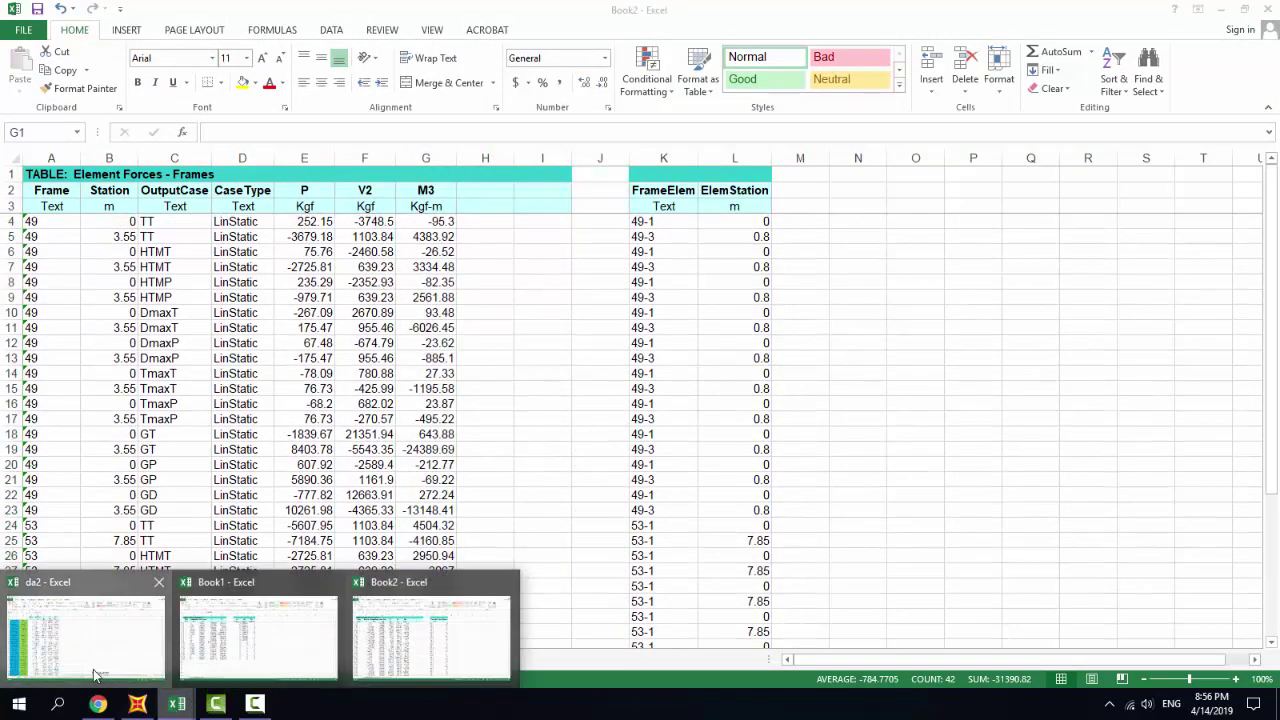
pyautogui.click(85, 620)
pyautogui.click(210, 214)
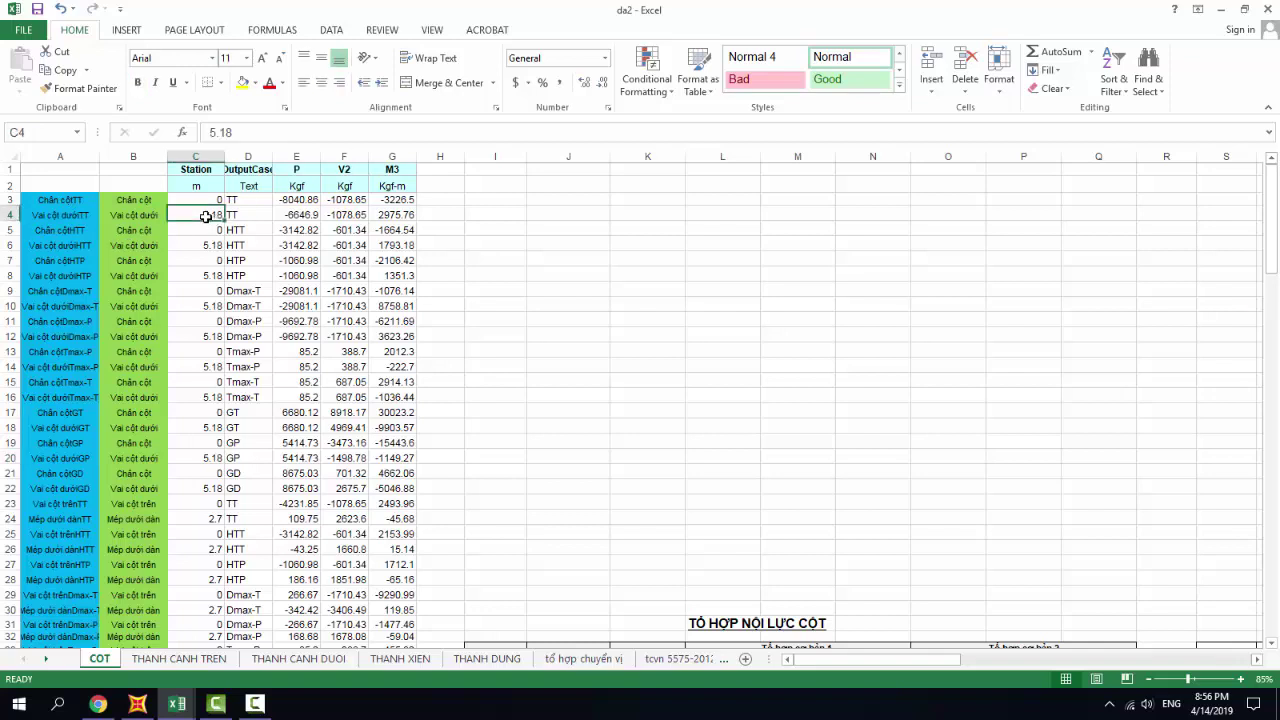
pyautogui.doubleClick(210, 214)
pyautogui.click(215, 518)
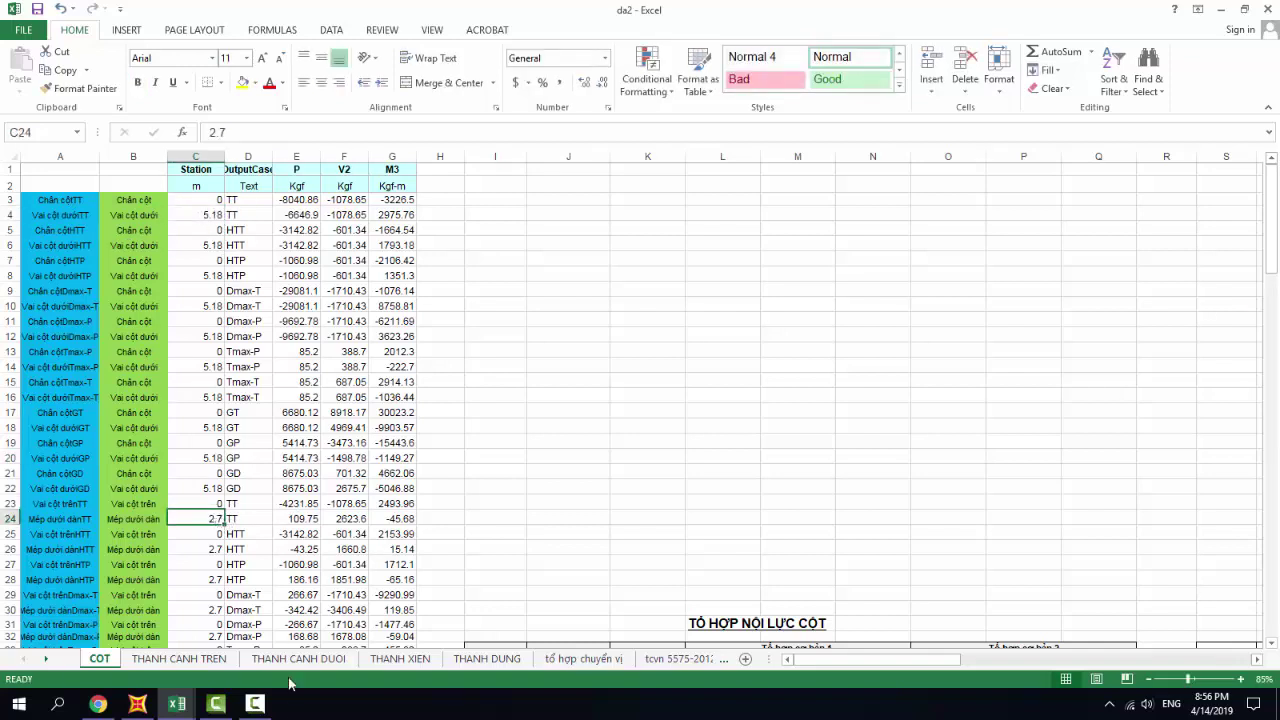
pyautogui.moveTo(177, 704)
pyautogui.click(405, 640)
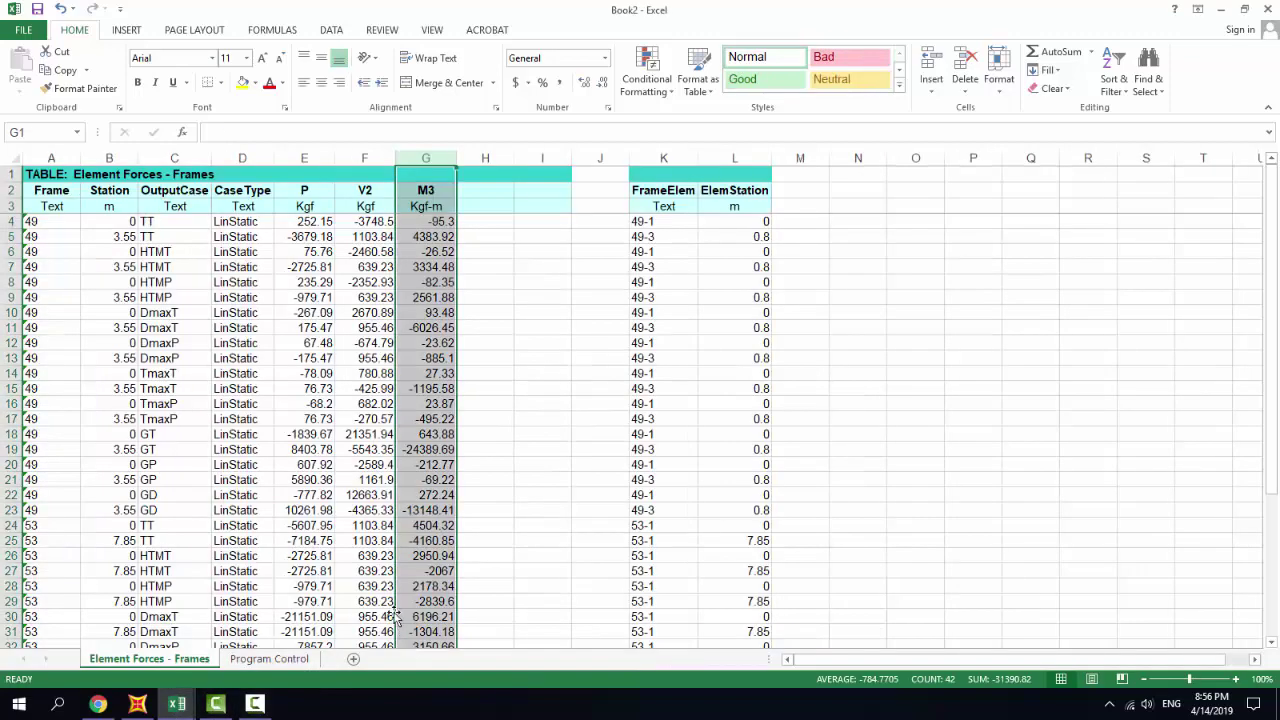
pyautogui.click(118, 358)
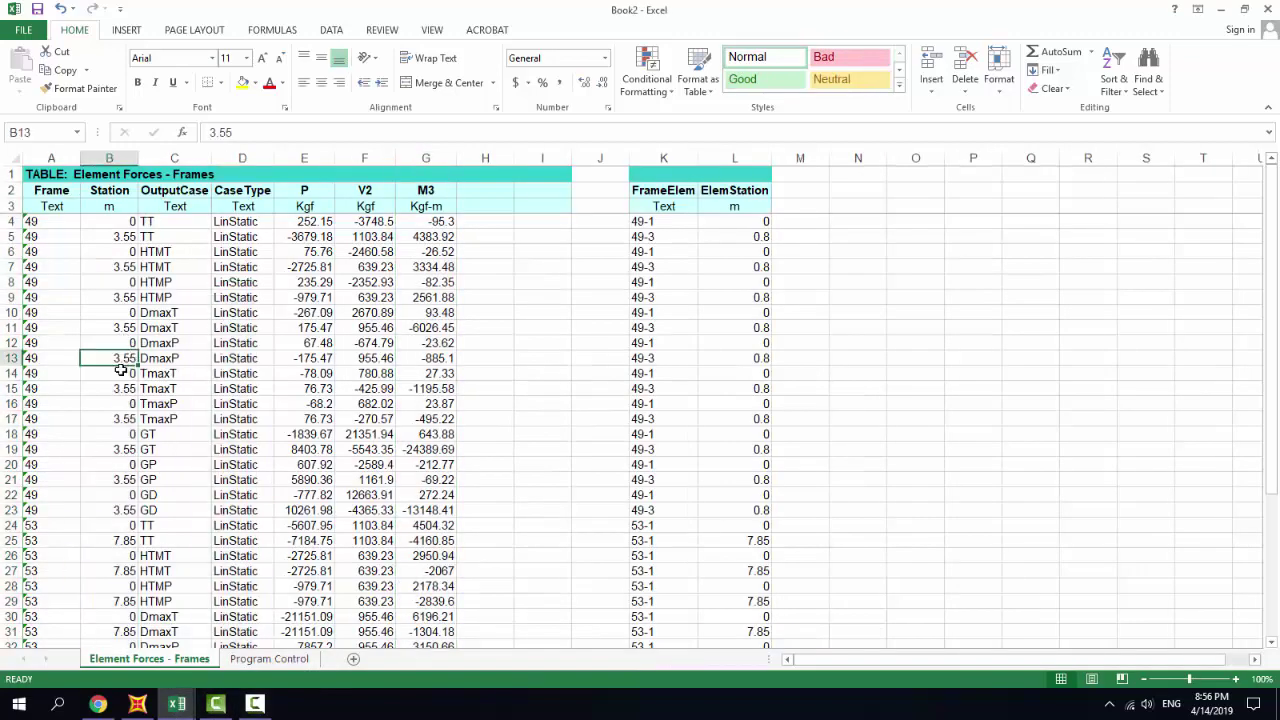
pyautogui.click(116, 571)
pyautogui.scroll(-3, 218, 543)
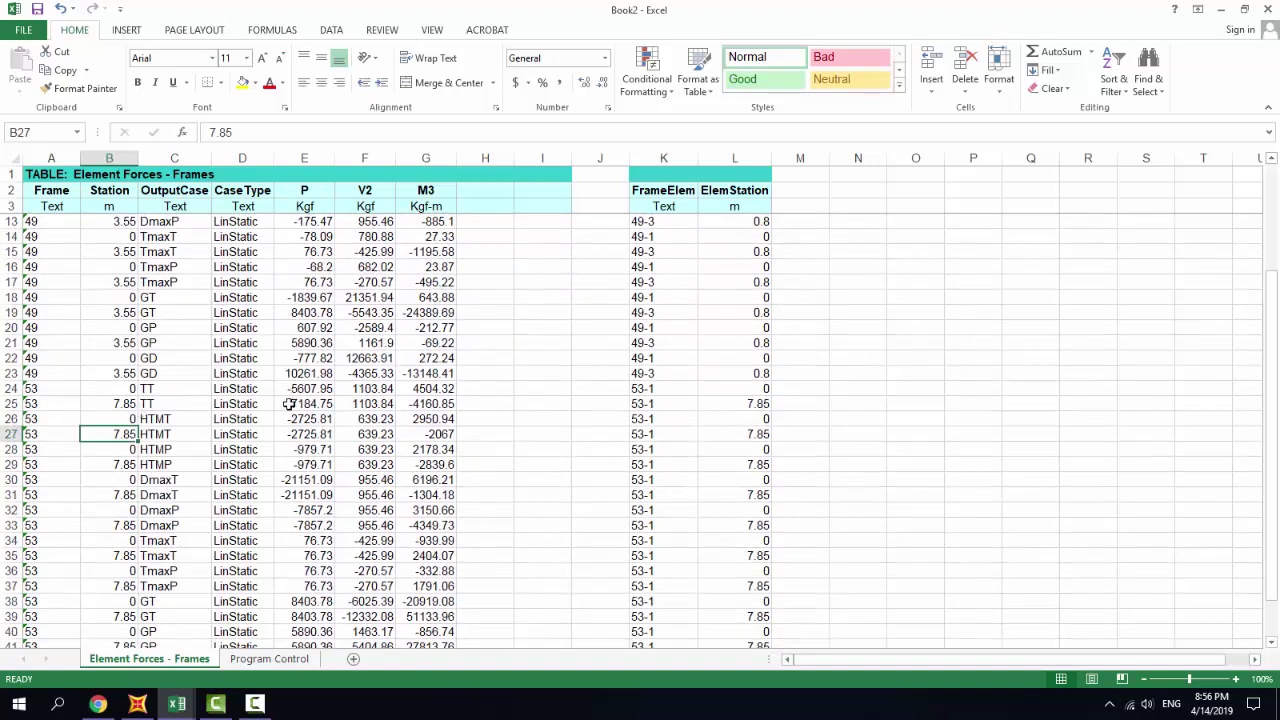
# Copy the frame 53 forces in E25:G43 of Book2 and paste them at E3 on the da2 COT sheet.
pyautogui.moveTo(299, 403); pyautogui.dragTo(420, 590)
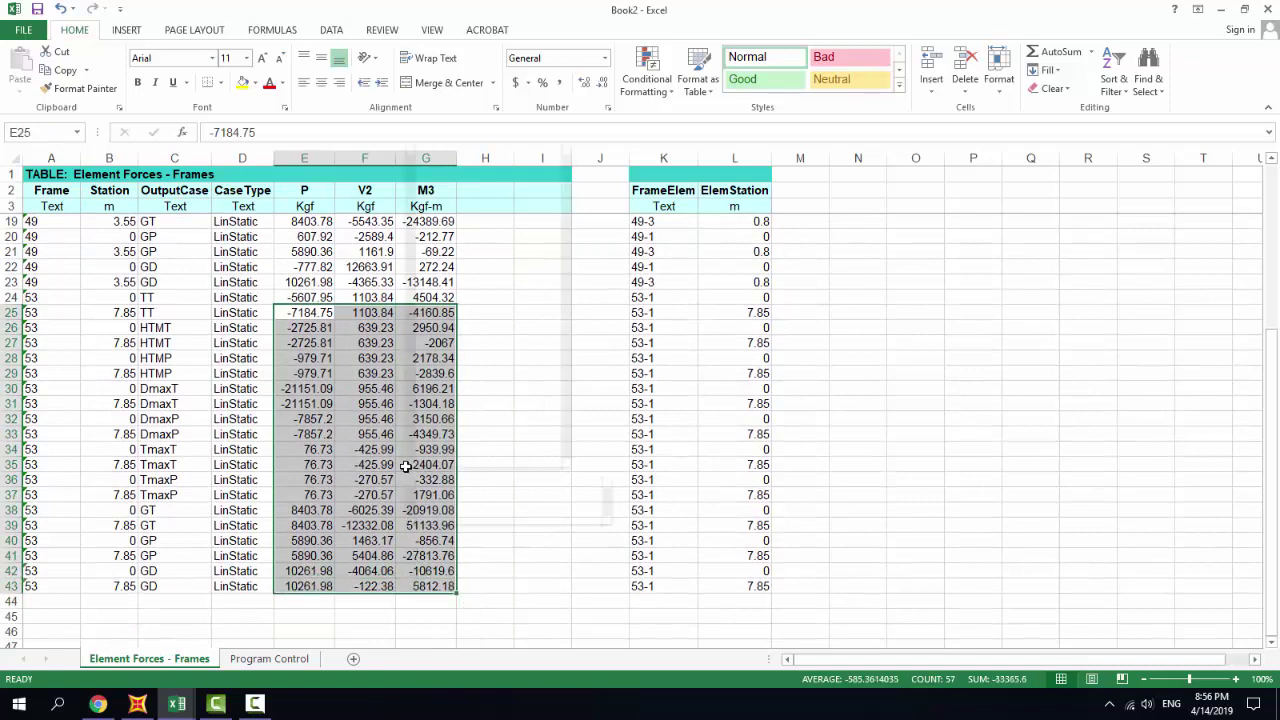
pyautogui.rightClick(407, 467)
pyautogui.click(455, 177)
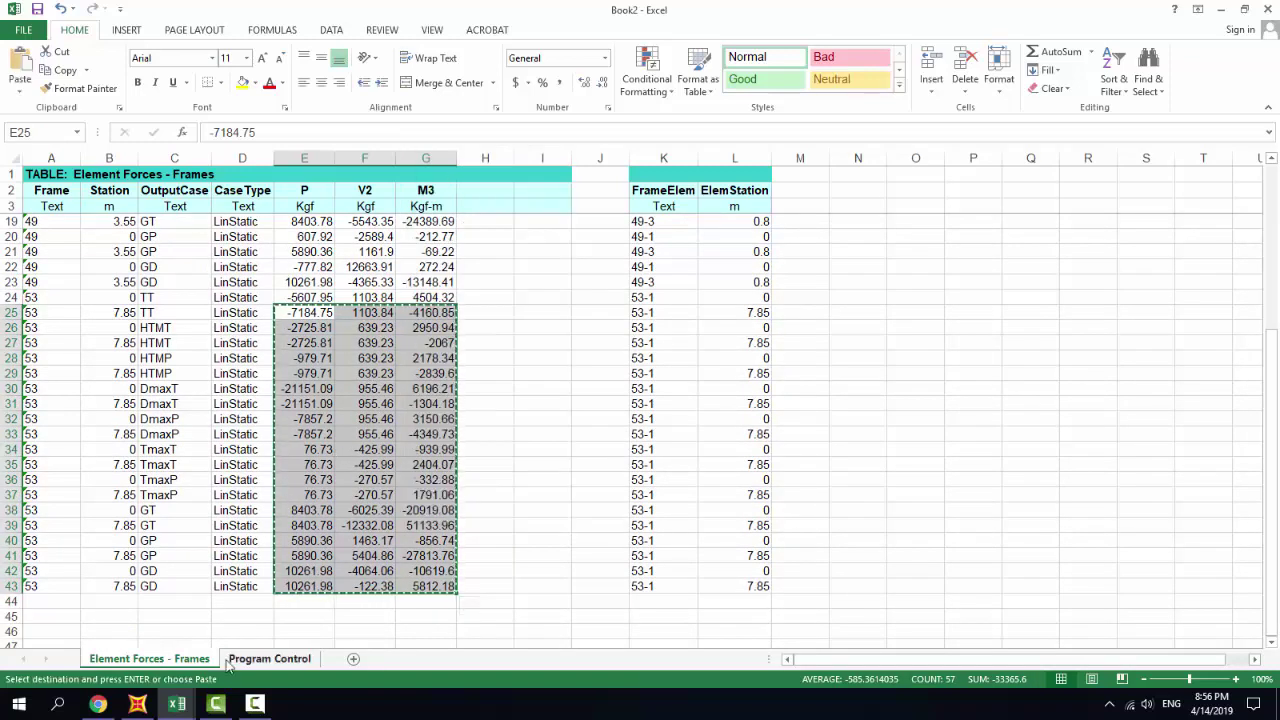
pyautogui.click(114, 630)
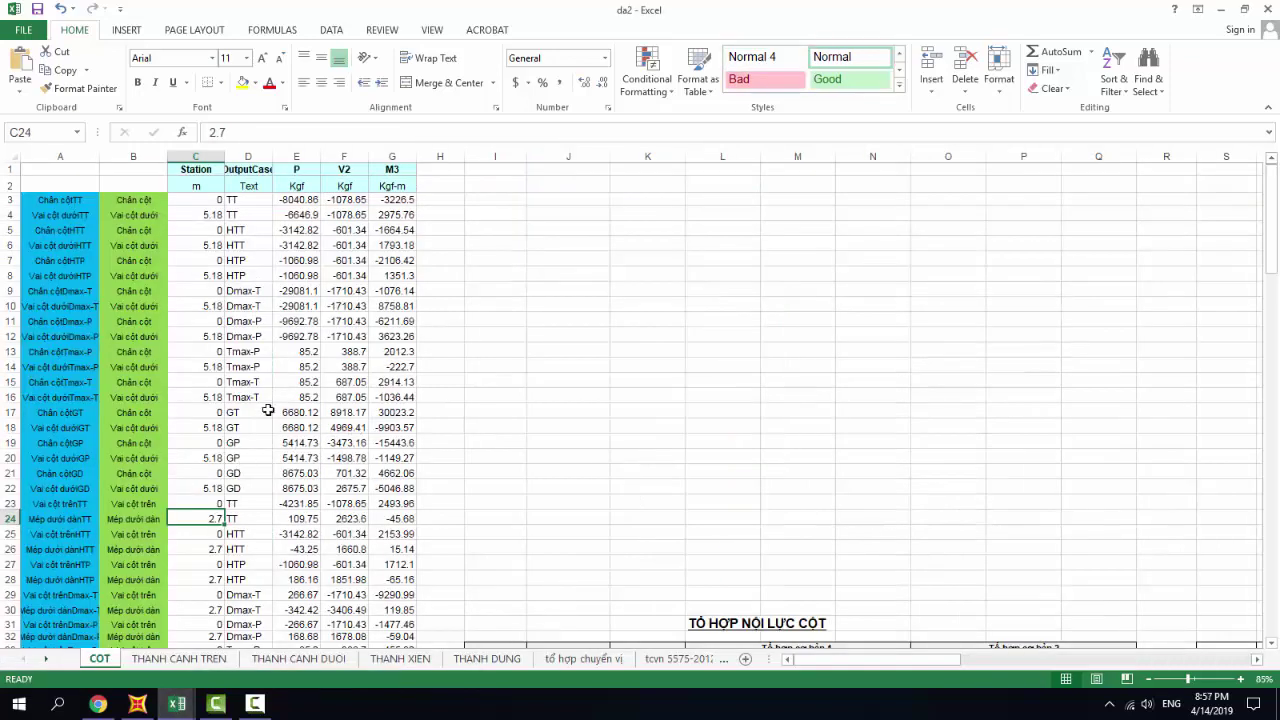
pyautogui.click(301, 201)
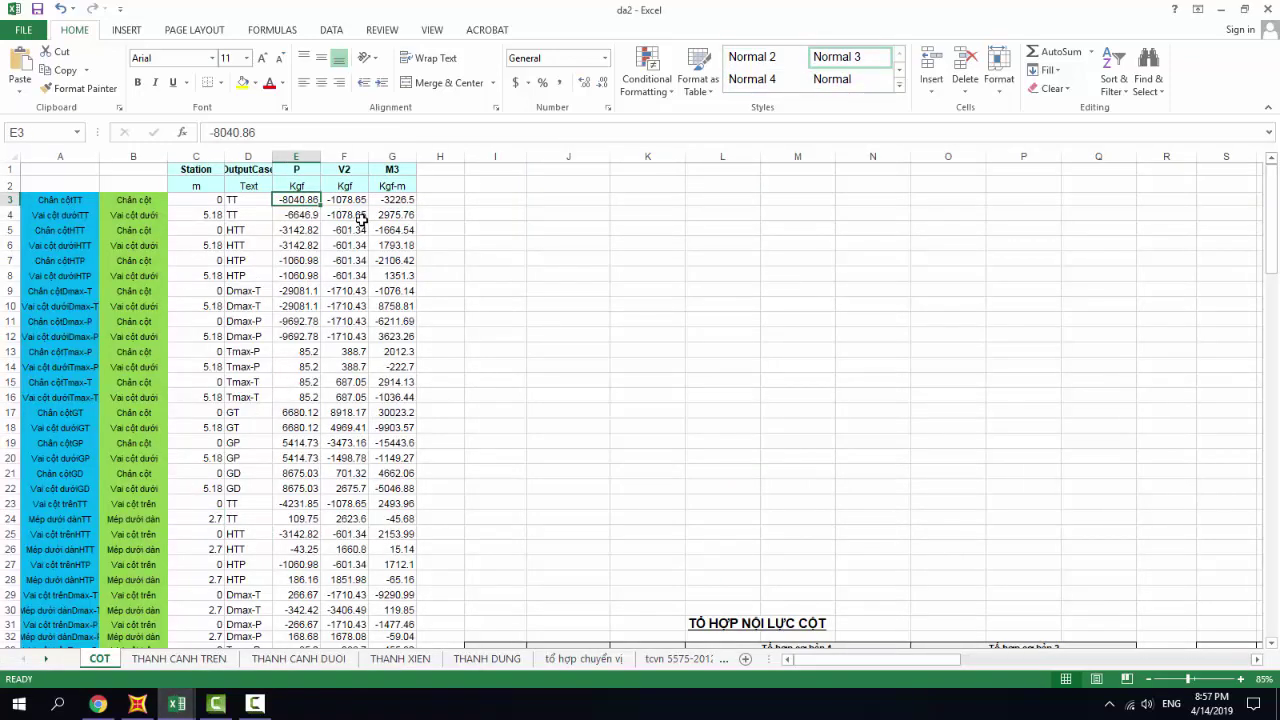
pyautogui.hotkey('ctrl', 'v')
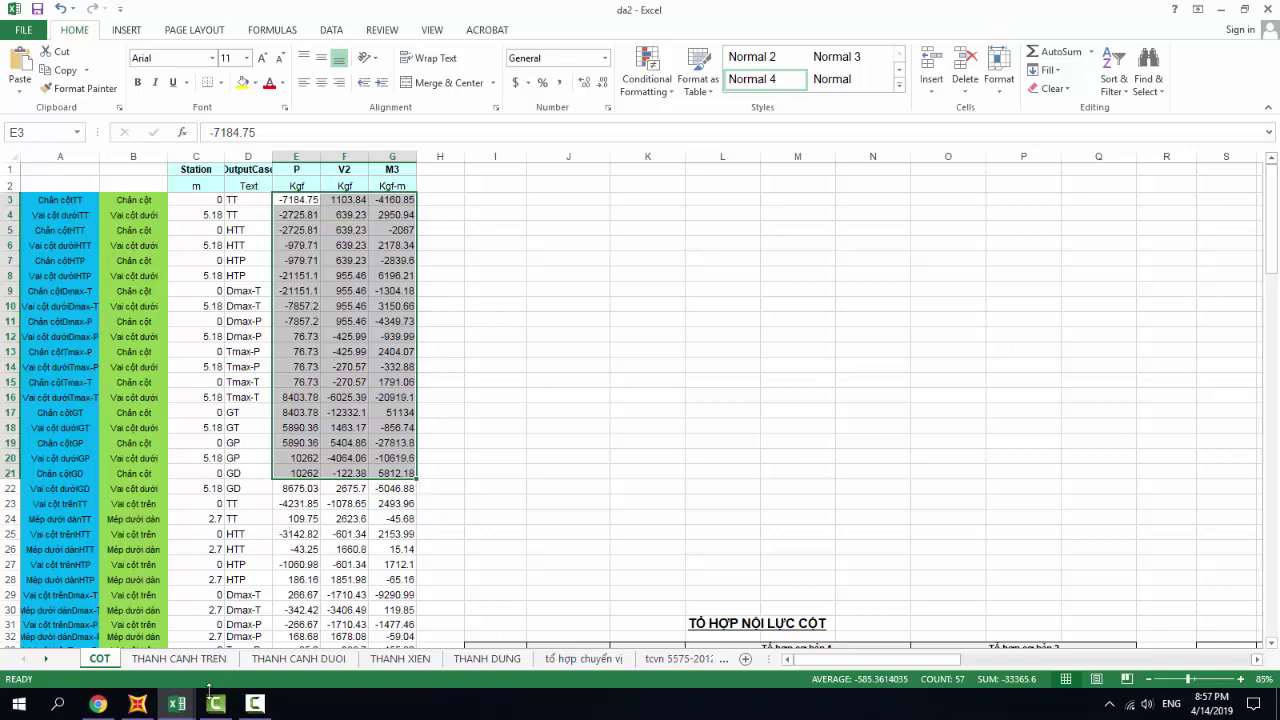
# Copy the frame 53 P, V2 and M3 values in E24:G43 of Book2 and paste them at E3 on the da2 COT sheet.
pyautogui.moveTo(176, 704)
pyautogui.click(387, 628)
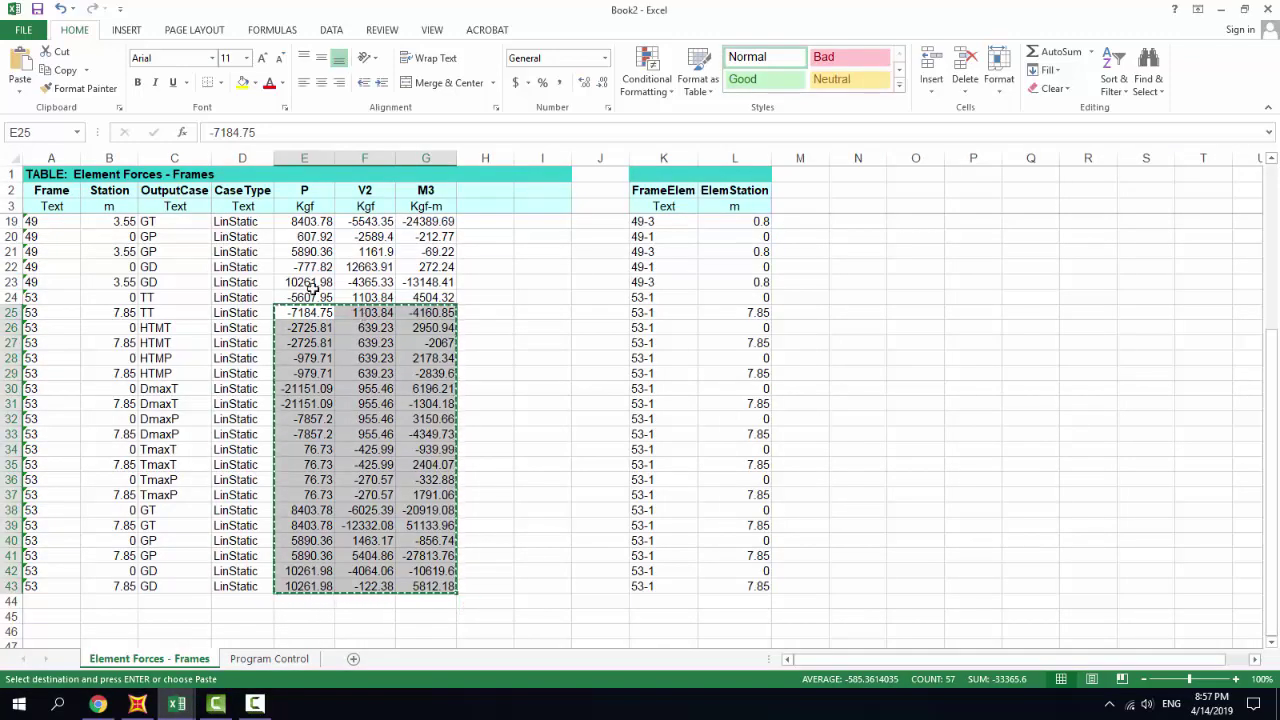
pyautogui.press('Escape')
pyautogui.moveTo(298, 294); pyautogui.dragTo(416, 586)
pyautogui.rightClick(378, 447)
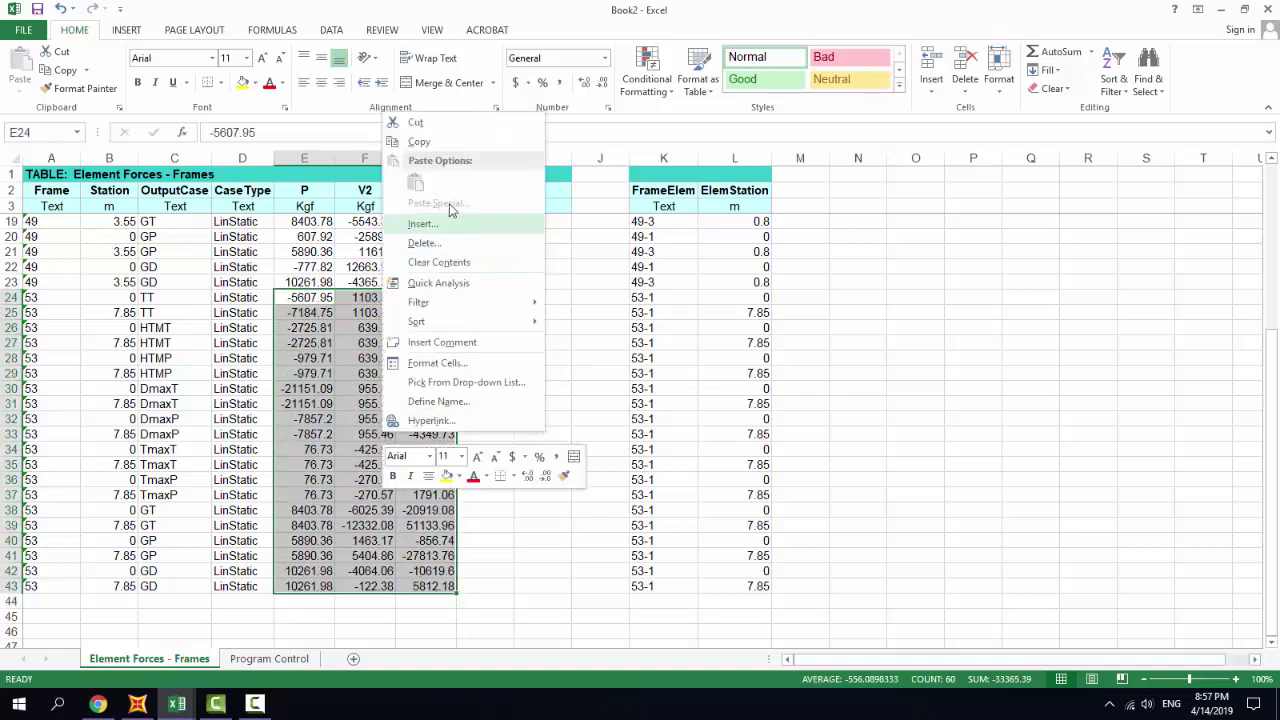
pyautogui.click(430, 142)
pyautogui.moveTo(177, 704)
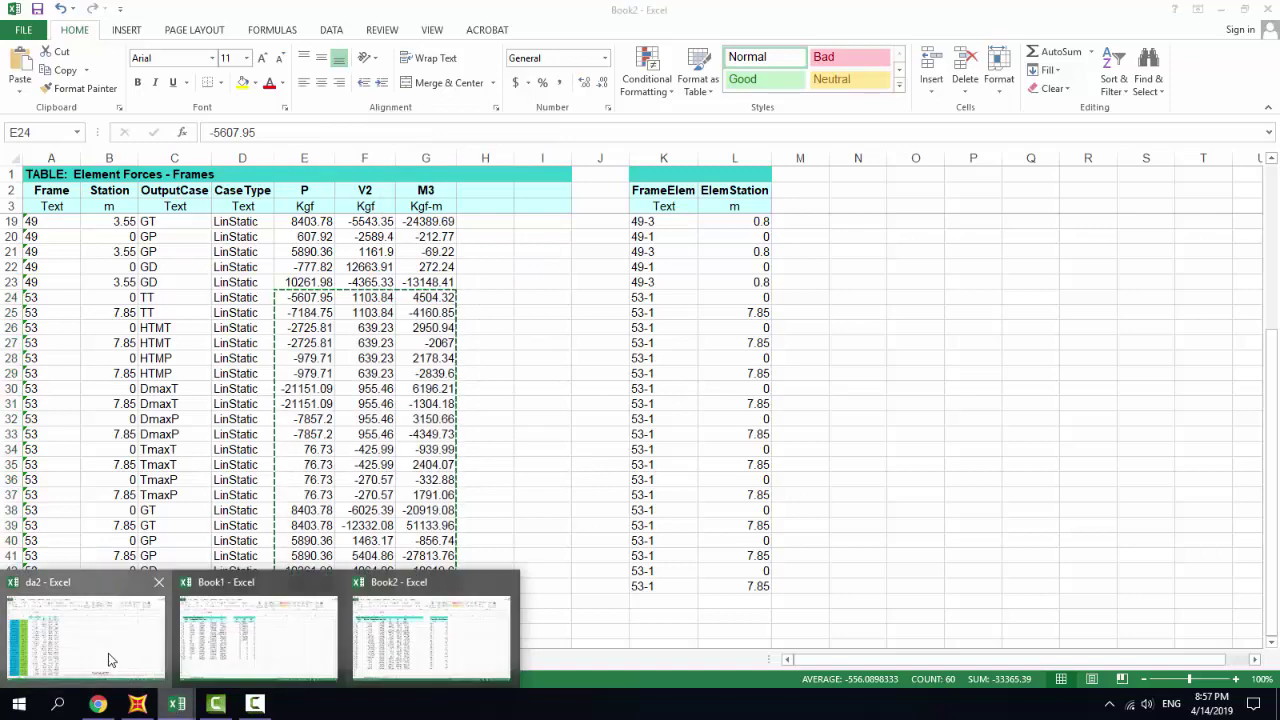
pyautogui.click(100, 640)
pyautogui.click(298, 200)
pyautogui.hotkey('ctrl', 'v')
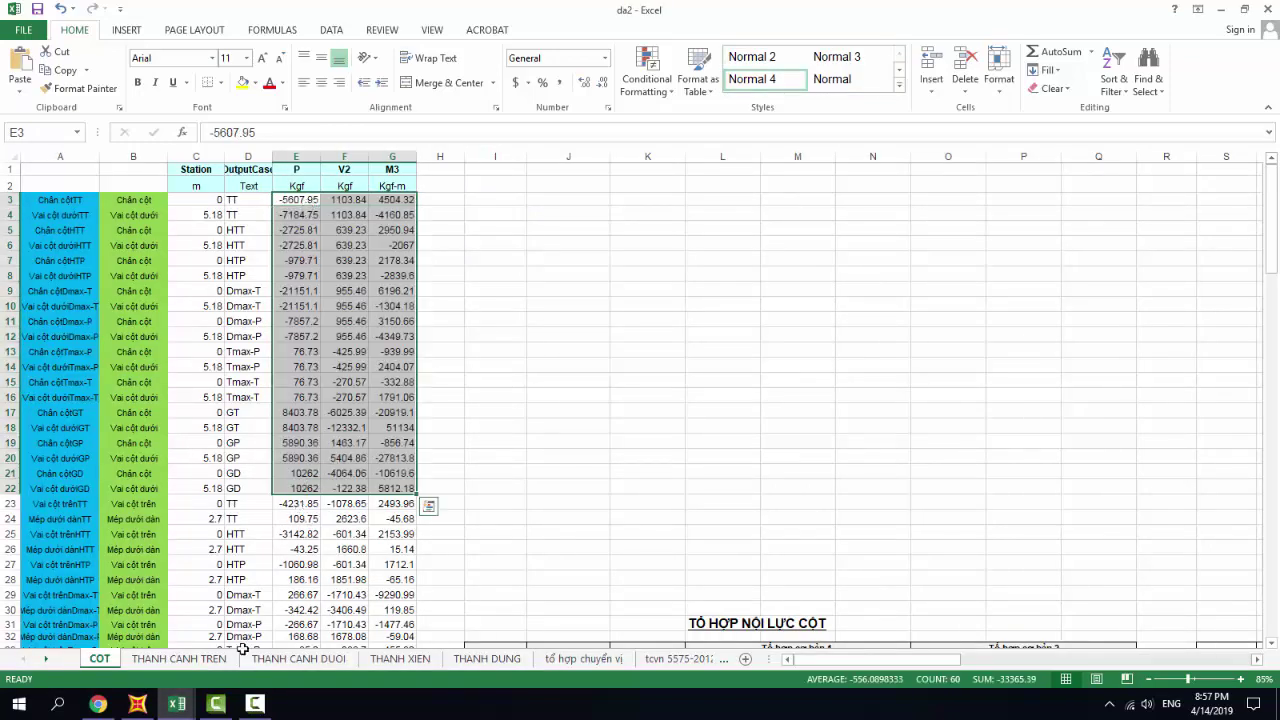
# Copy the frame 49 P, V2 and M3 values in E4:G23 of Book2 and paste them at E23 on the da2 COT sheet.
pyautogui.moveTo(177, 704)
pyautogui.click(430, 630)
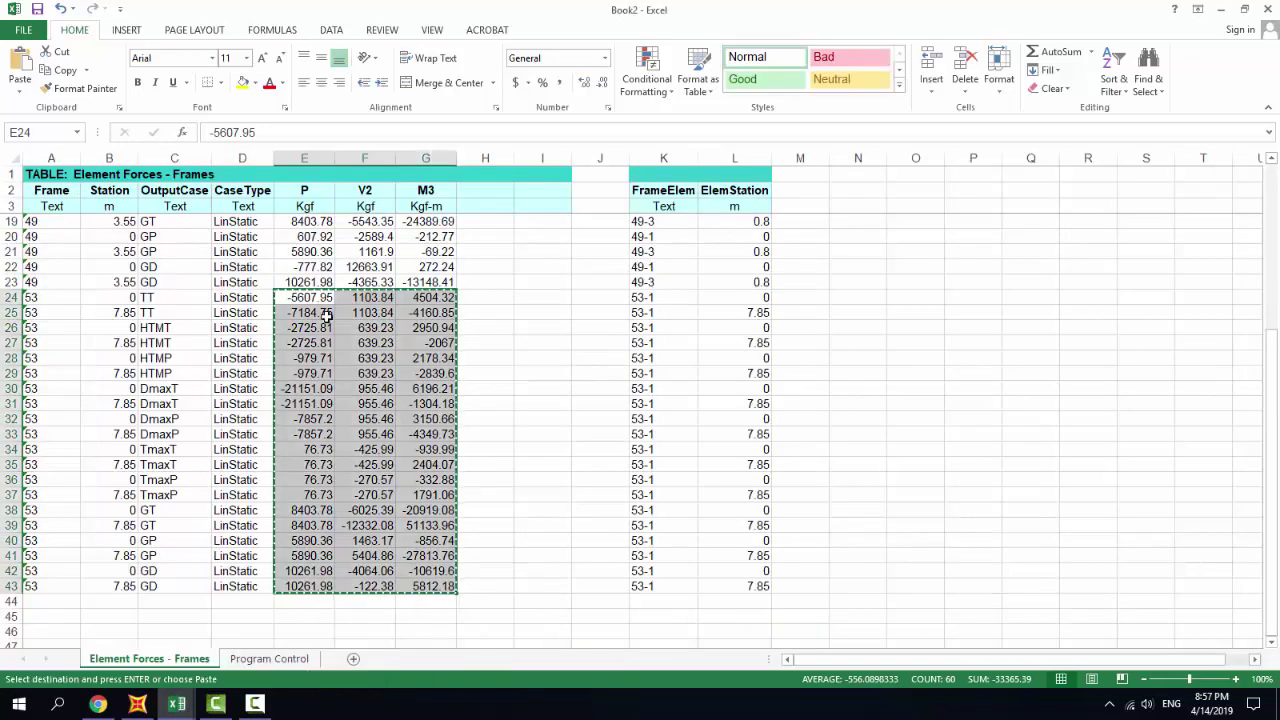
pyautogui.press('Escape')
pyautogui.scroll(1, 340, 272)
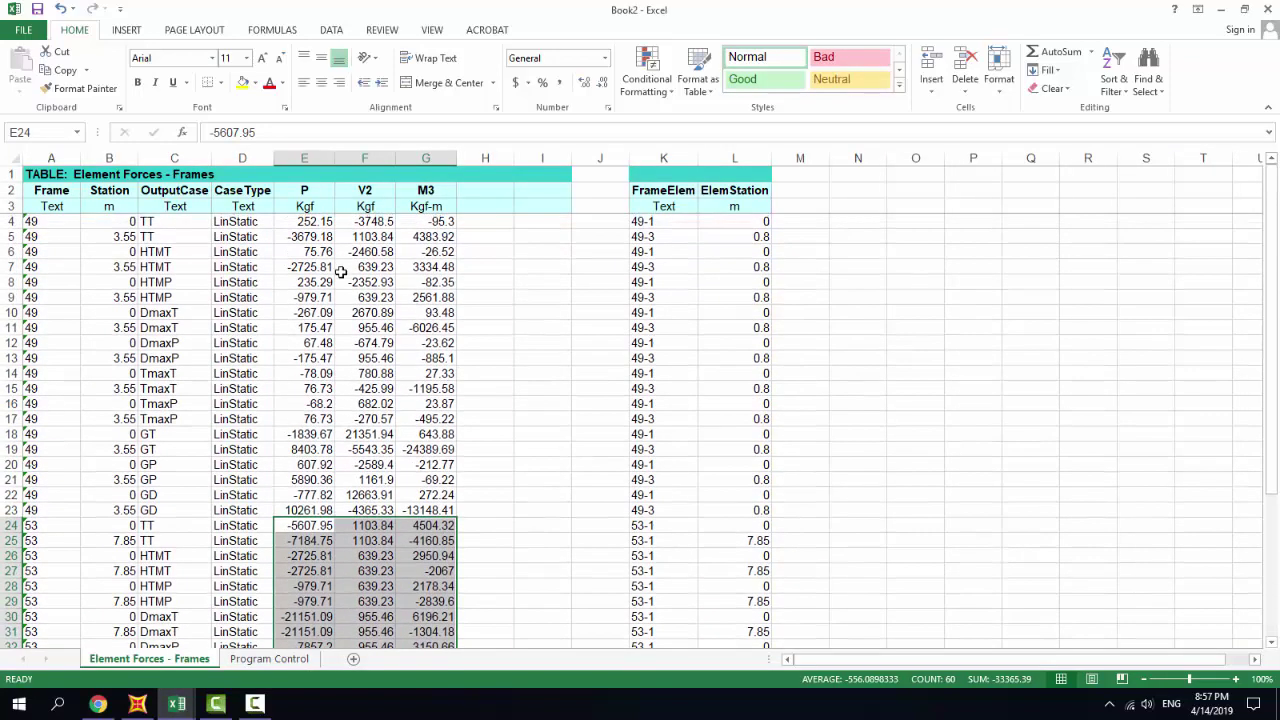
pyautogui.moveTo(300, 218); pyautogui.dragTo(404, 507)
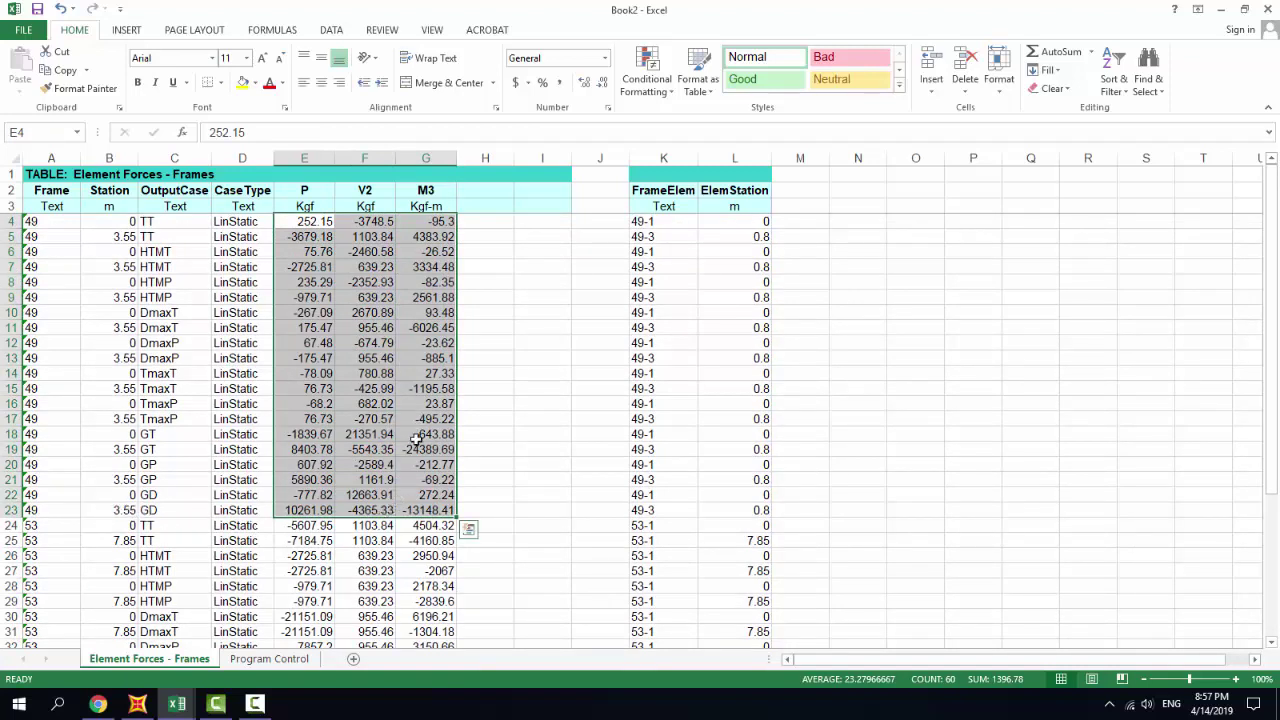
pyautogui.hotkey('ctrl', 'c')
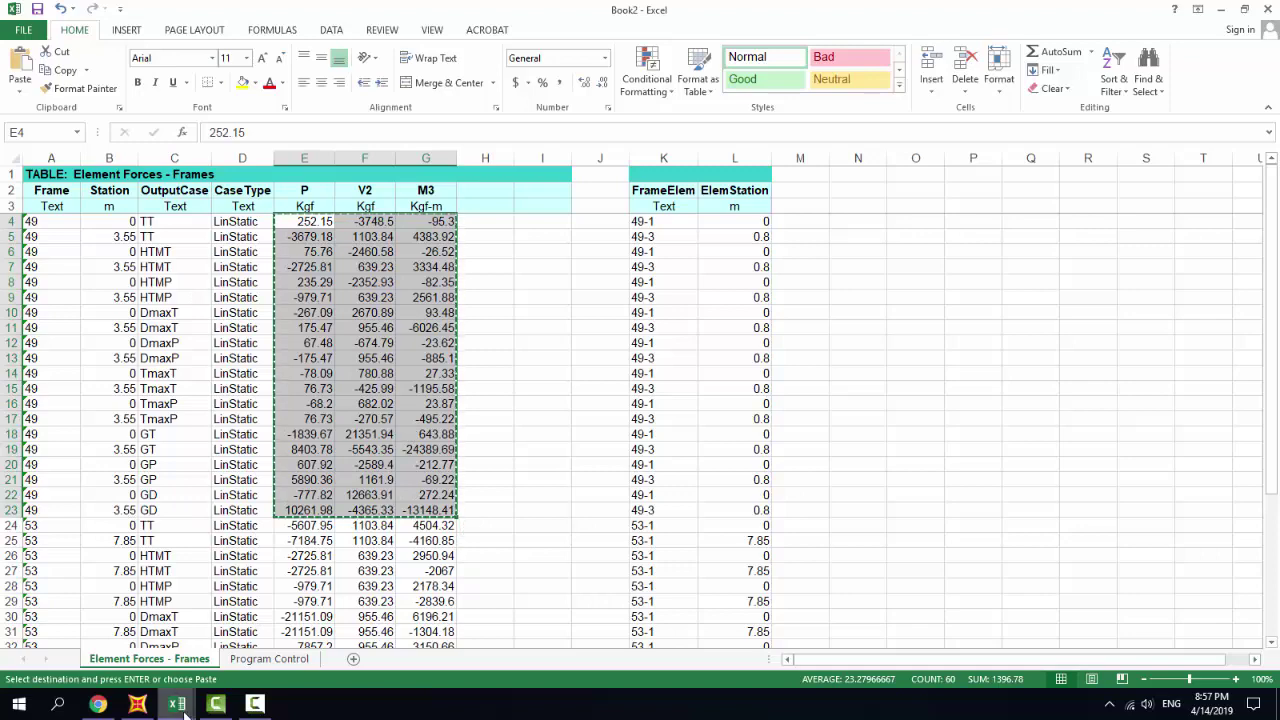
pyautogui.click(176, 704)
pyautogui.click(110, 641)
pyautogui.scroll(-2, 325, 397)
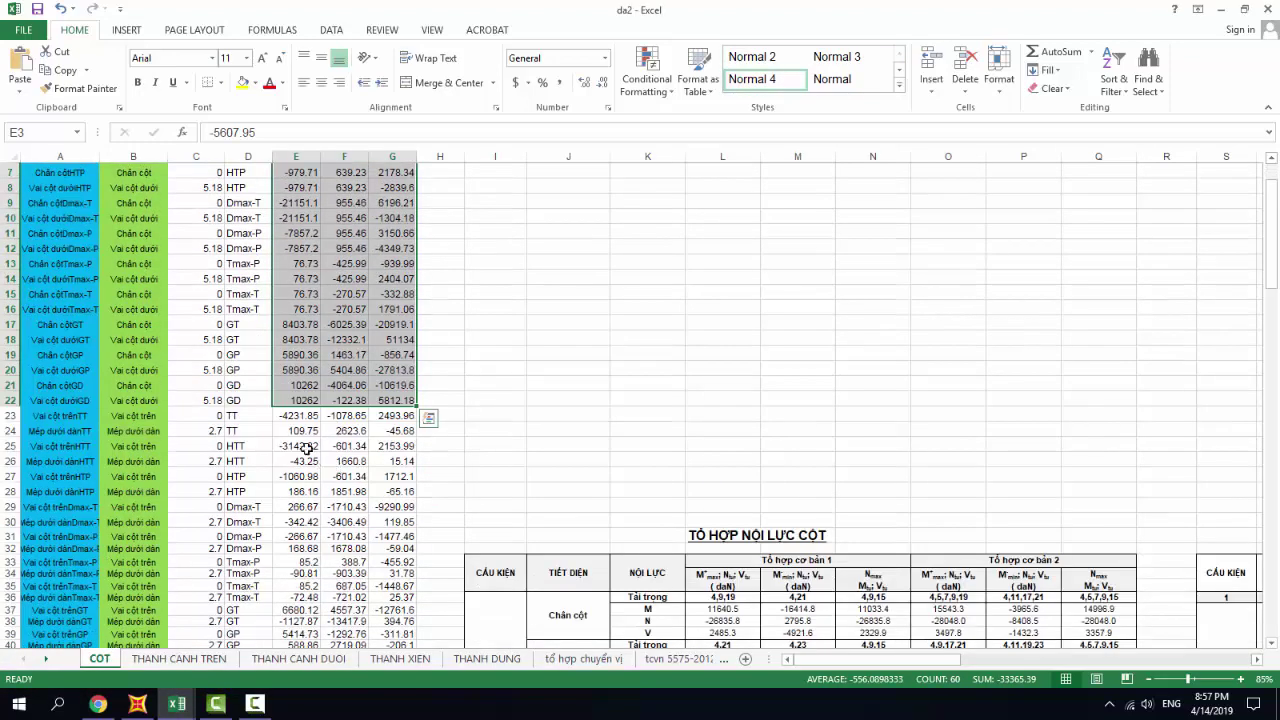
pyautogui.click(297, 415)
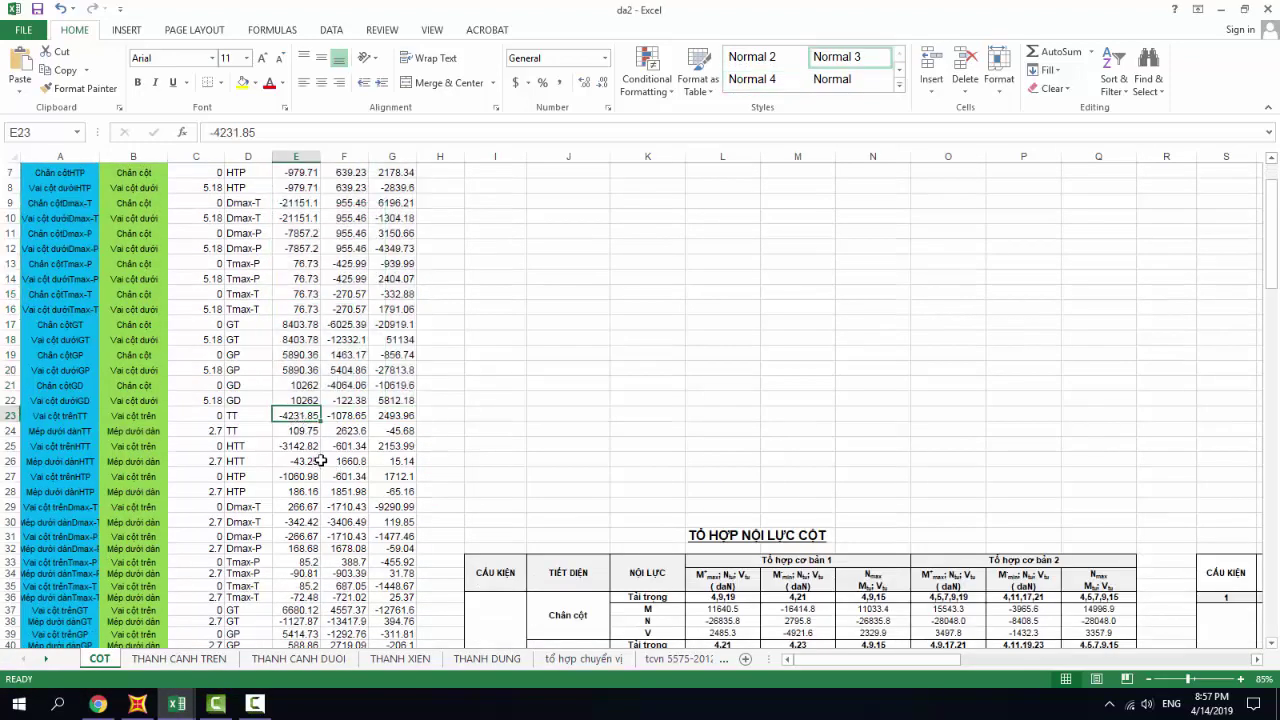
pyautogui.hotkey('ctrl', 'v')
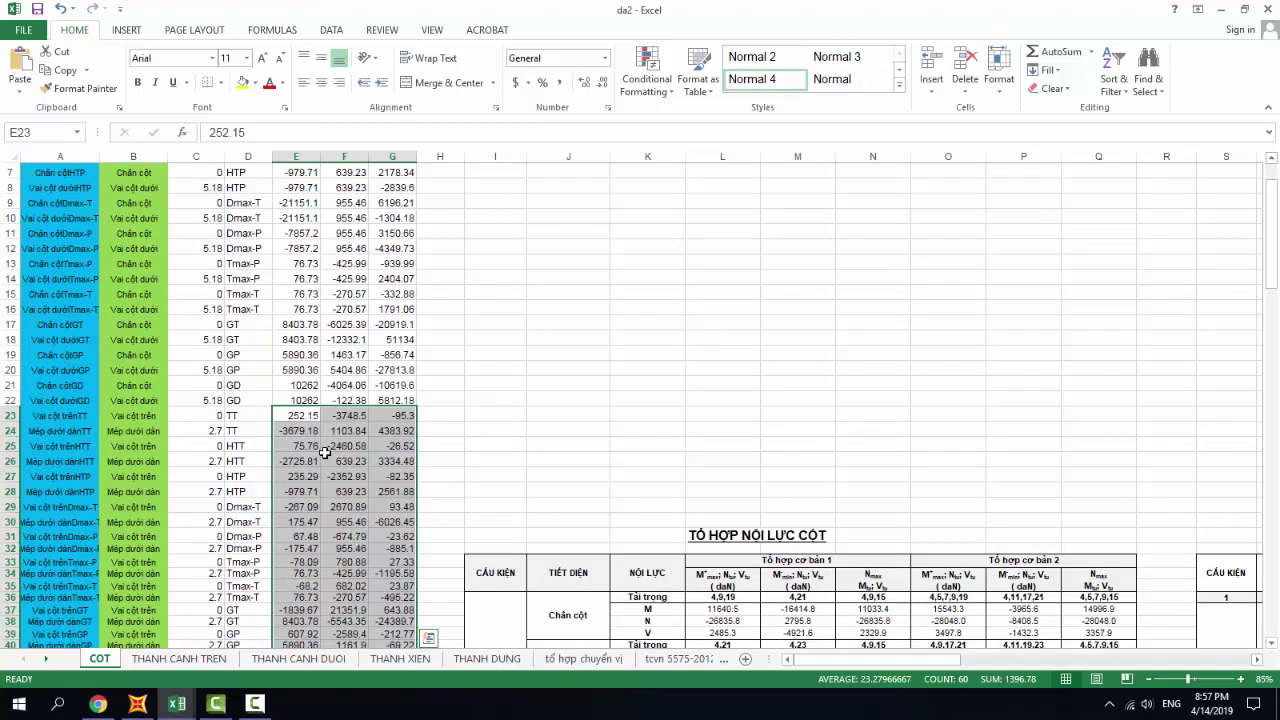
# Return to Book2, clear the copy selection and close the workbook without saving it.
pyautogui.hotkey('alt', 'Tab')
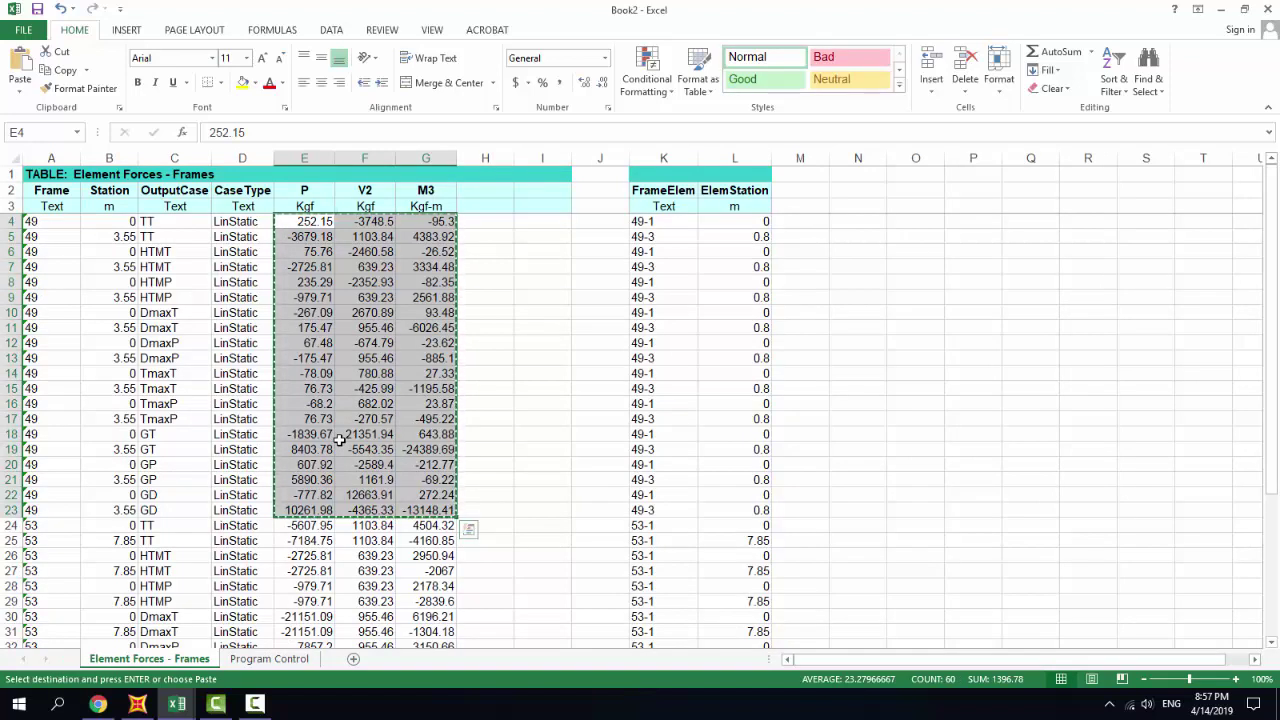
pyautogui.press('Escape')
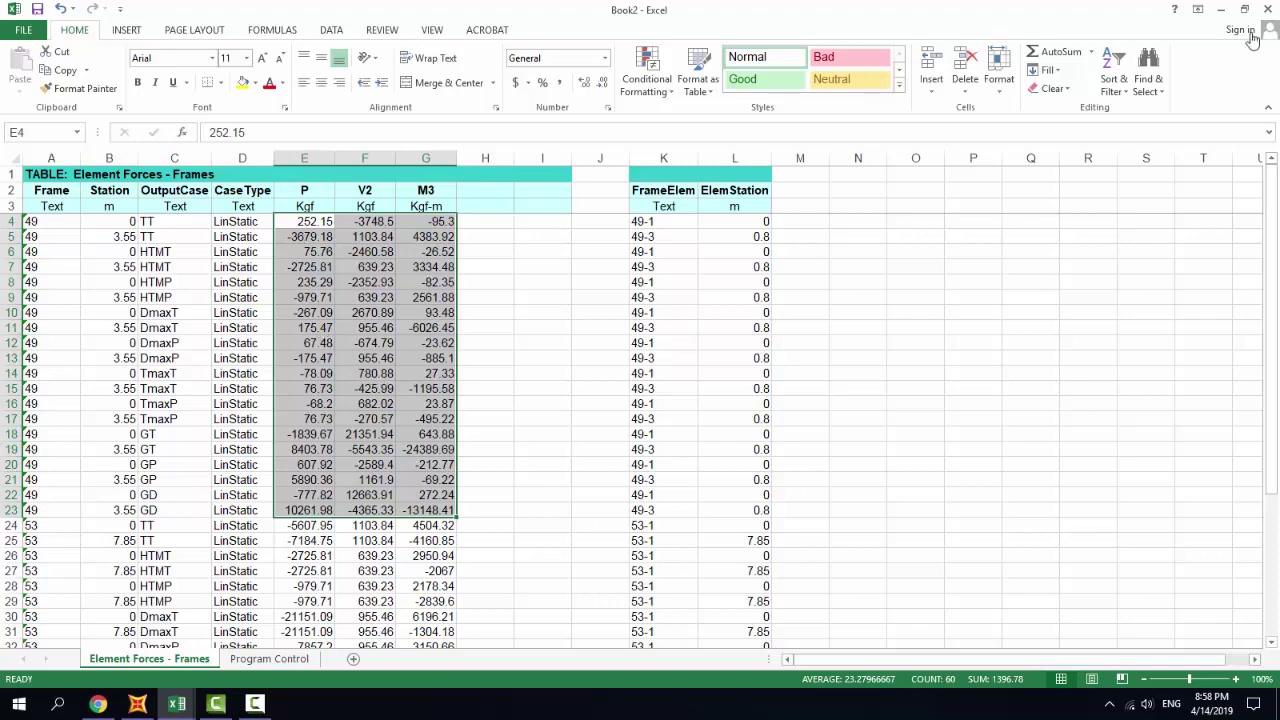
pyautogui.click(1271, 9)
pyautogui.click(636, 367)
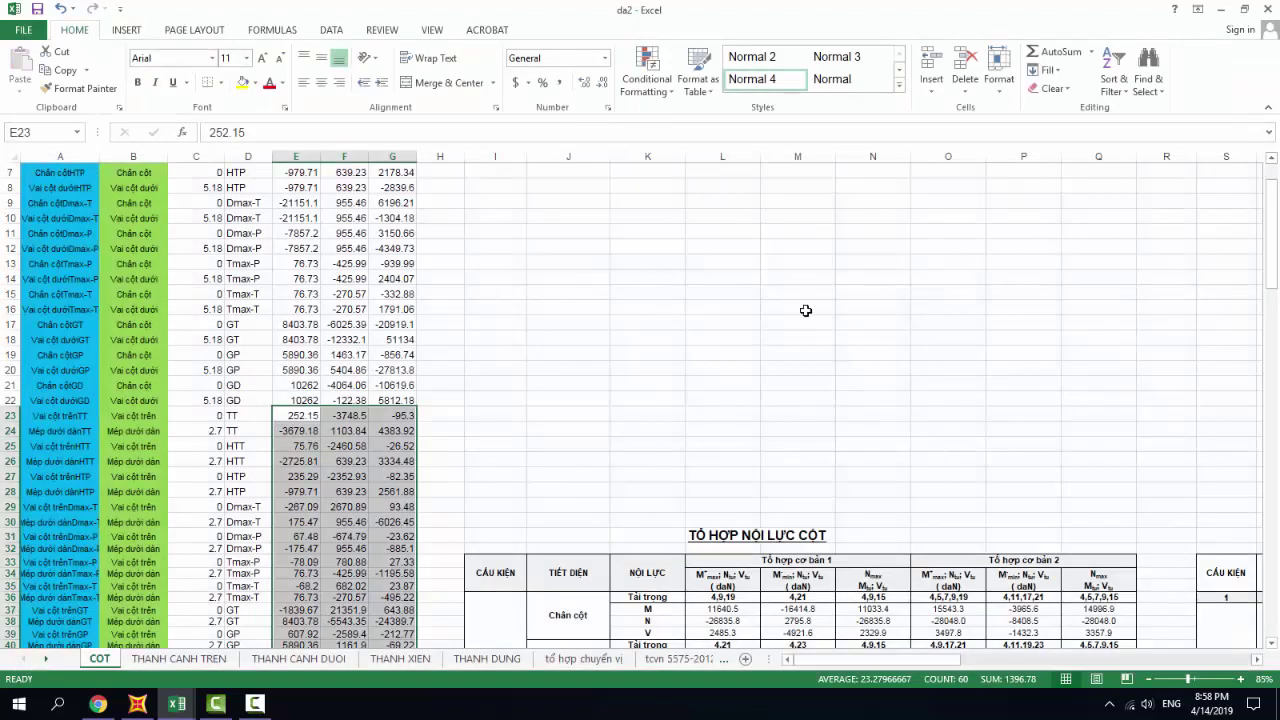
# Print the BẢNG NỘI LỰC CỘT table in AA2:AZ23 of the COT sheet to a PDF named 002 on the Desktop.
pyautogui.scroll(-5, 502, 483)
pyautogui.moveTo(848, 660); pyautogui.dragTo(1012, 680)
pyautogui.scroll(7, 710, 553)
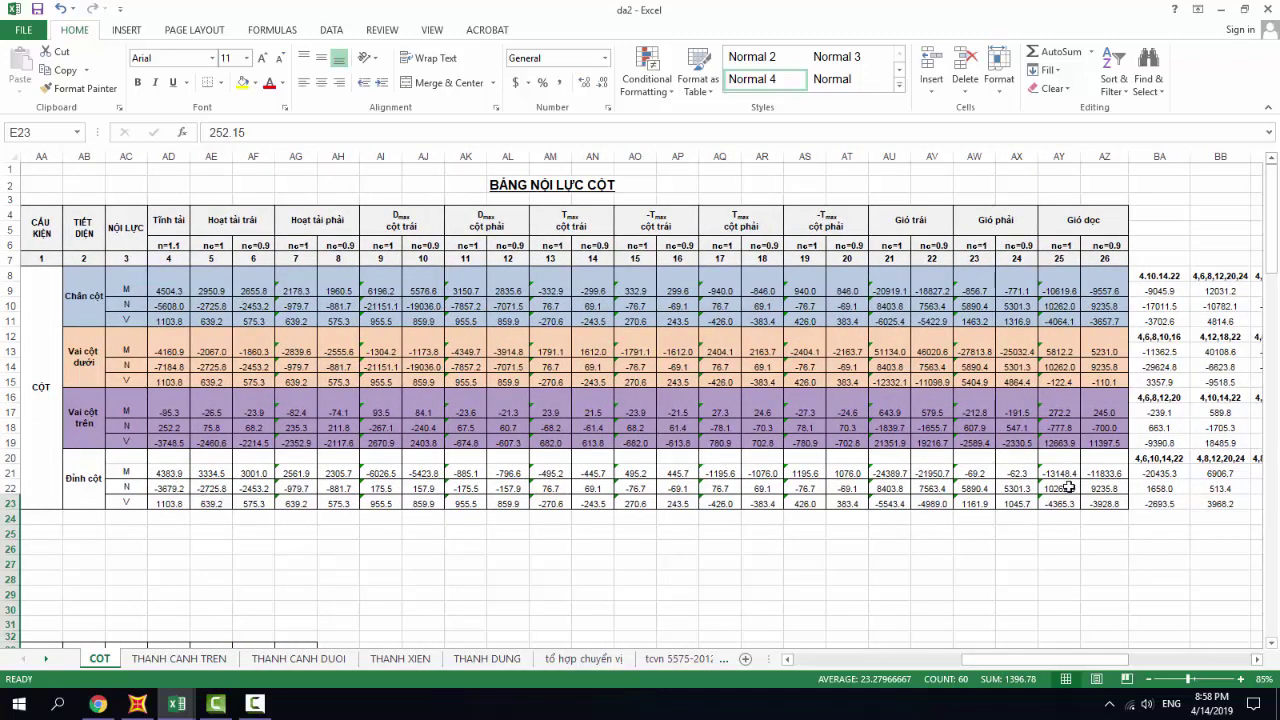
pyautogui.moveTo(1124, 509); pyautogui.dragTo(62, 181)
pyautogui.hotkey('ctrl', 'p')
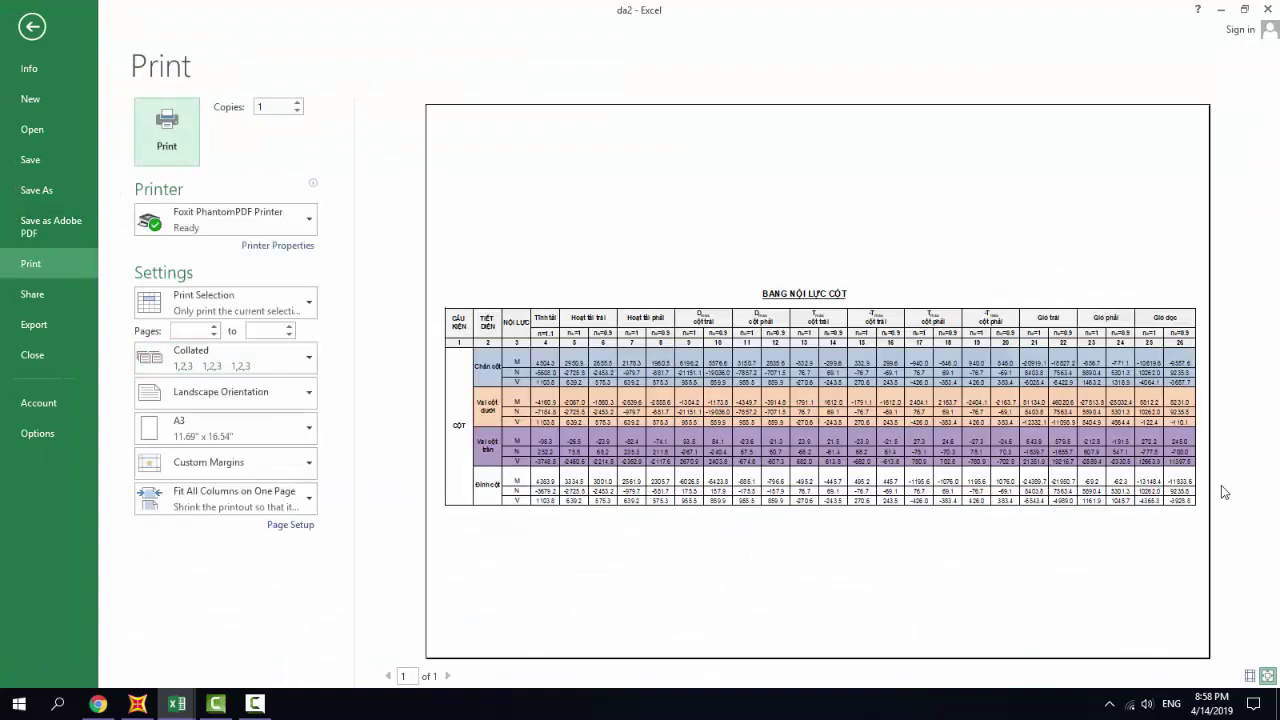
pyautogui.click(170, 122)
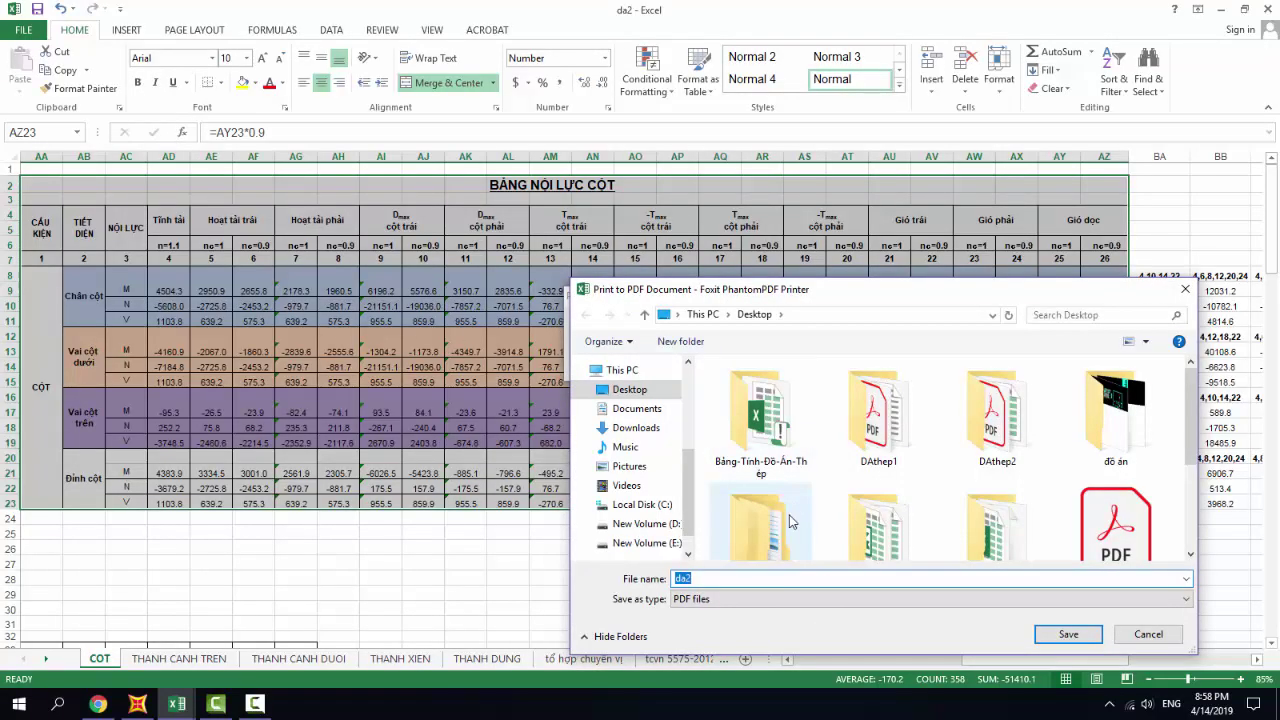
pyautogui.write('002')
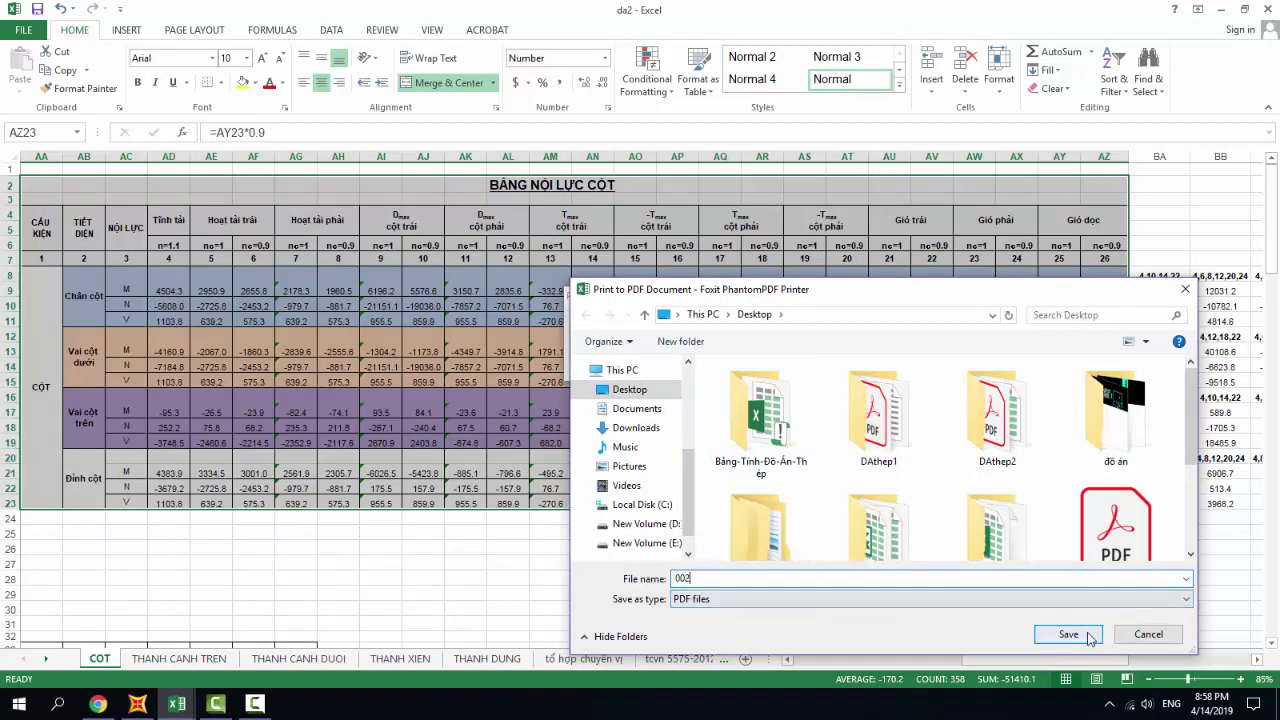
pyautogui.click(1066, 634)
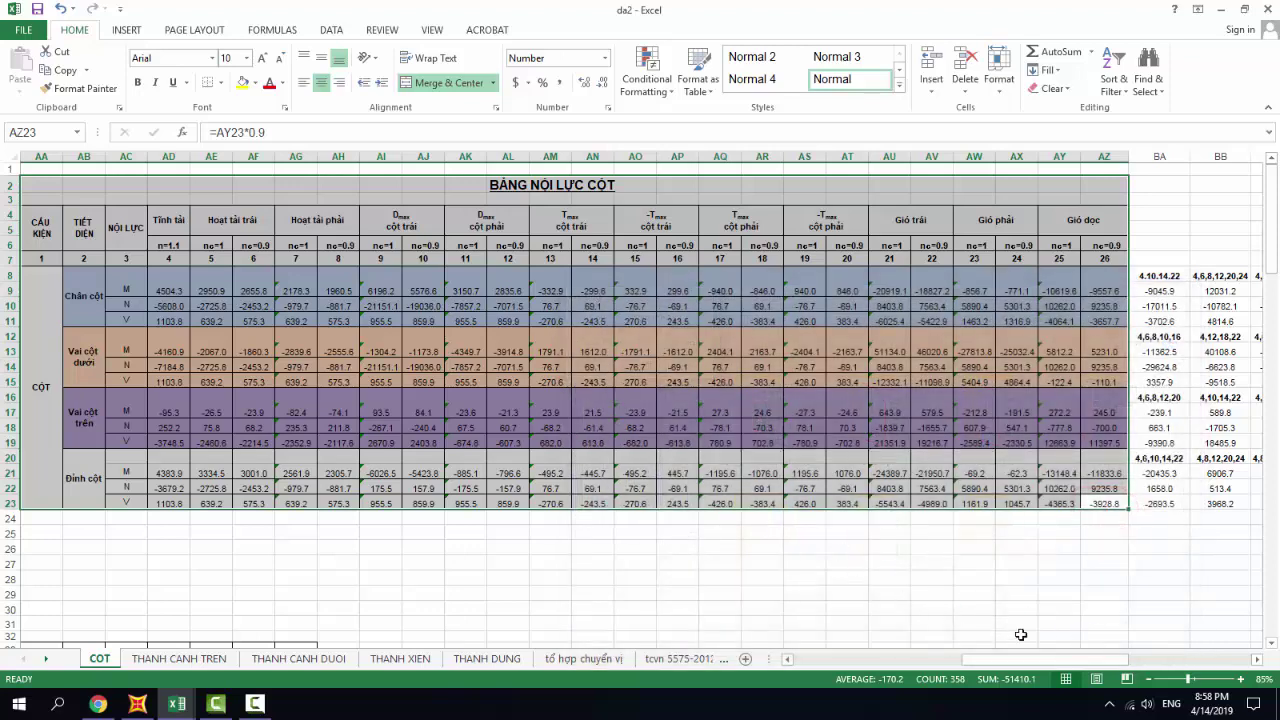
# Check the print preview of the TỔ HỢP NỘI LỰC CỘT table in I31:Q51 on the COT sheet.
pyautogui.moveTo(1018, 660); pyautogui.dragTo(902, 660)
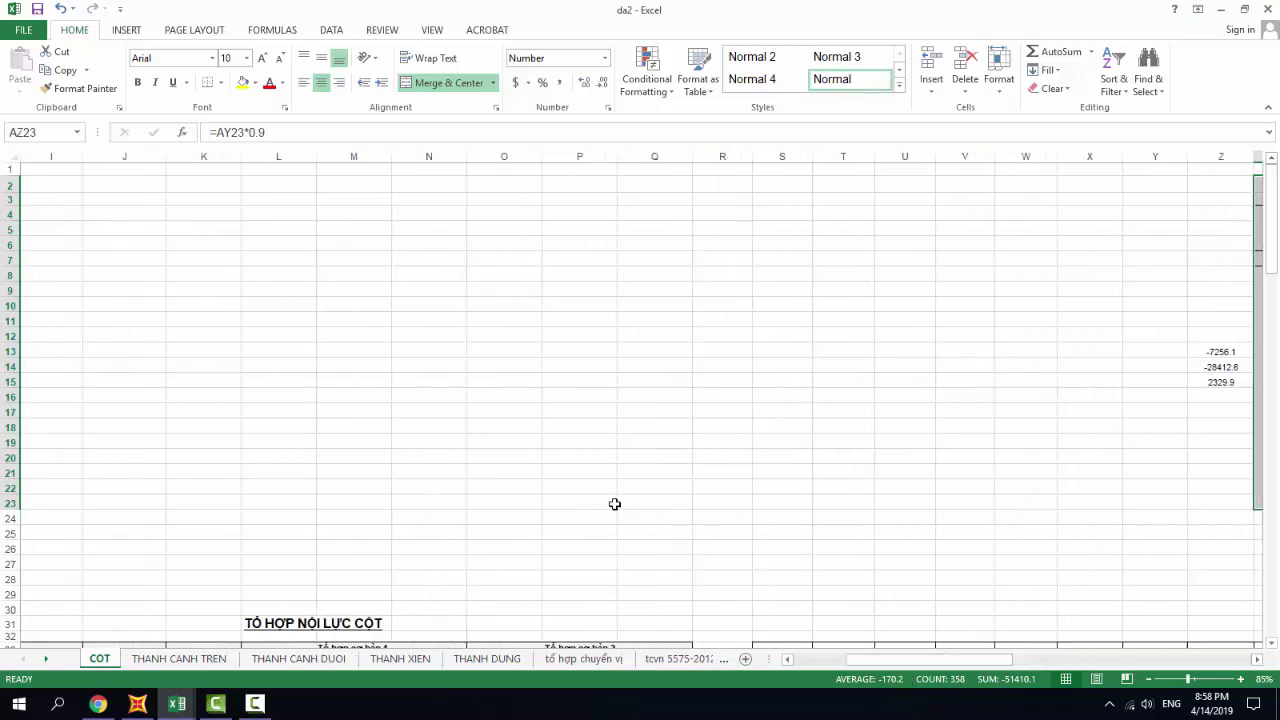
pyautogui.scroll(-7, 614, 504)
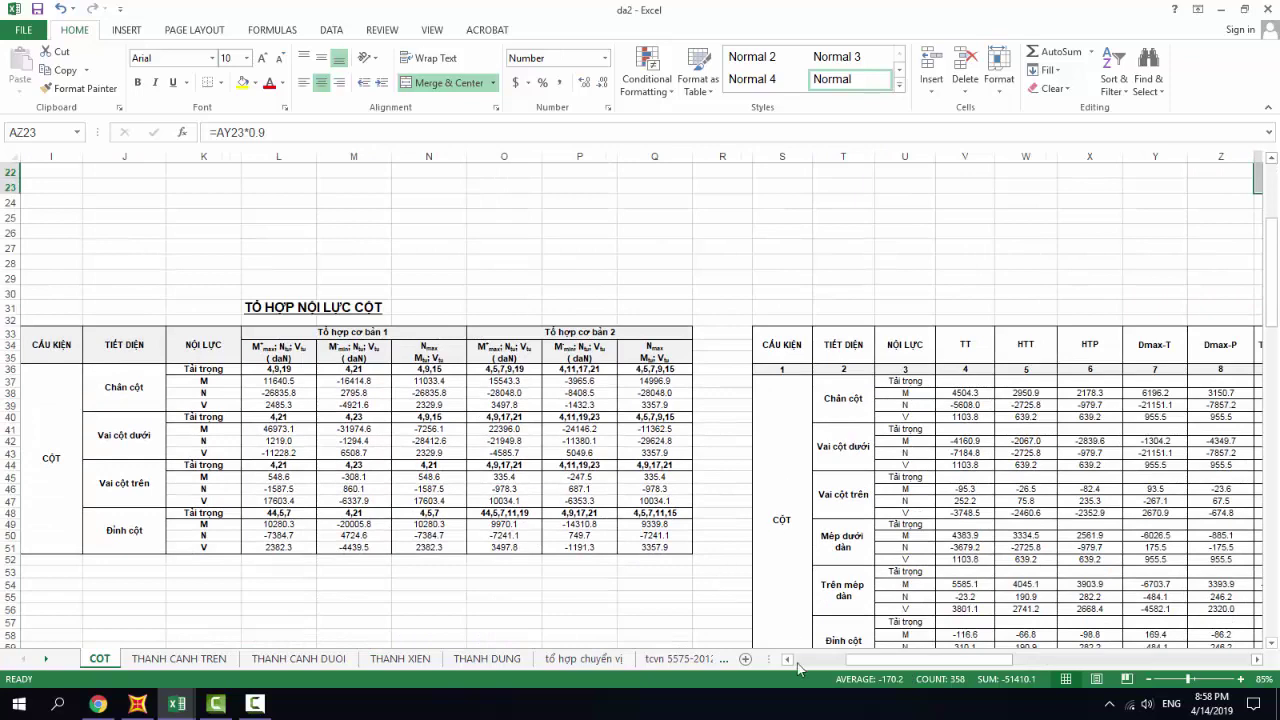
pyautogui.moveTo(930, 660); pyautogui.dragTo(902, 660)
pyautogui.click(860, 551)
pyautogui.moveTo(860, 551); pyautogui.dragTo(225, 310)
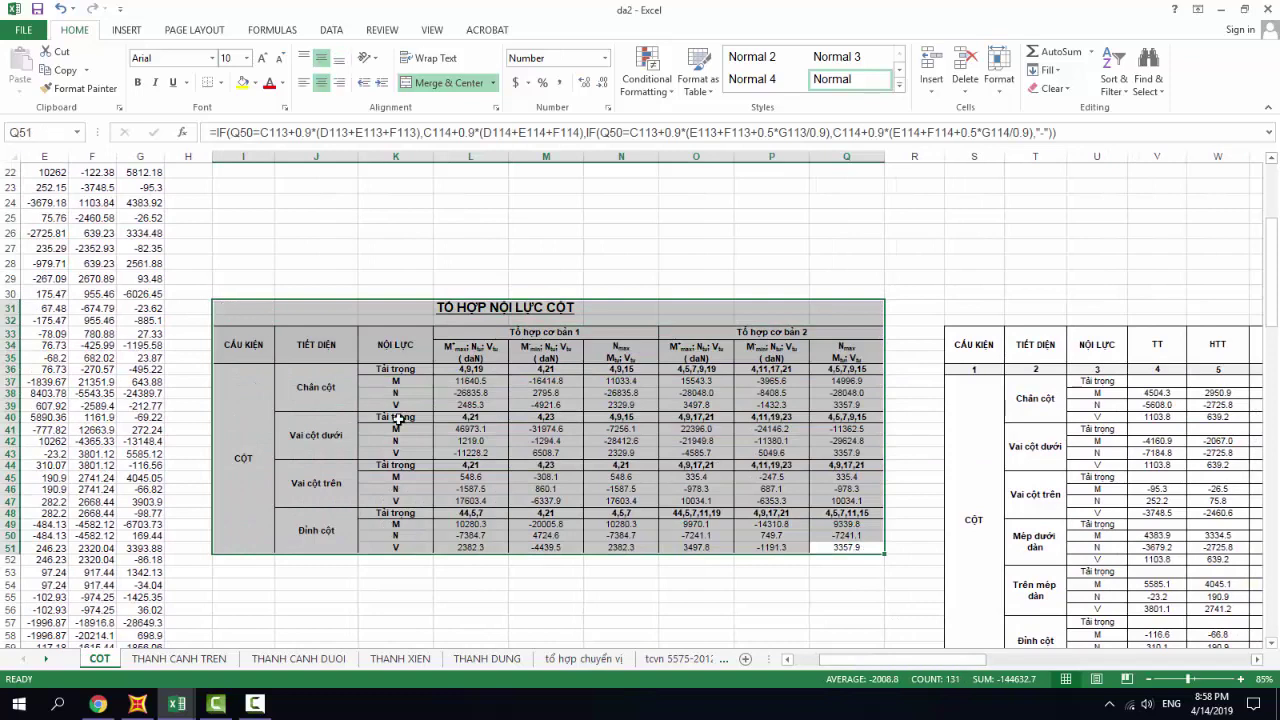
pyautogui.hotkey('ctrl', 'p')
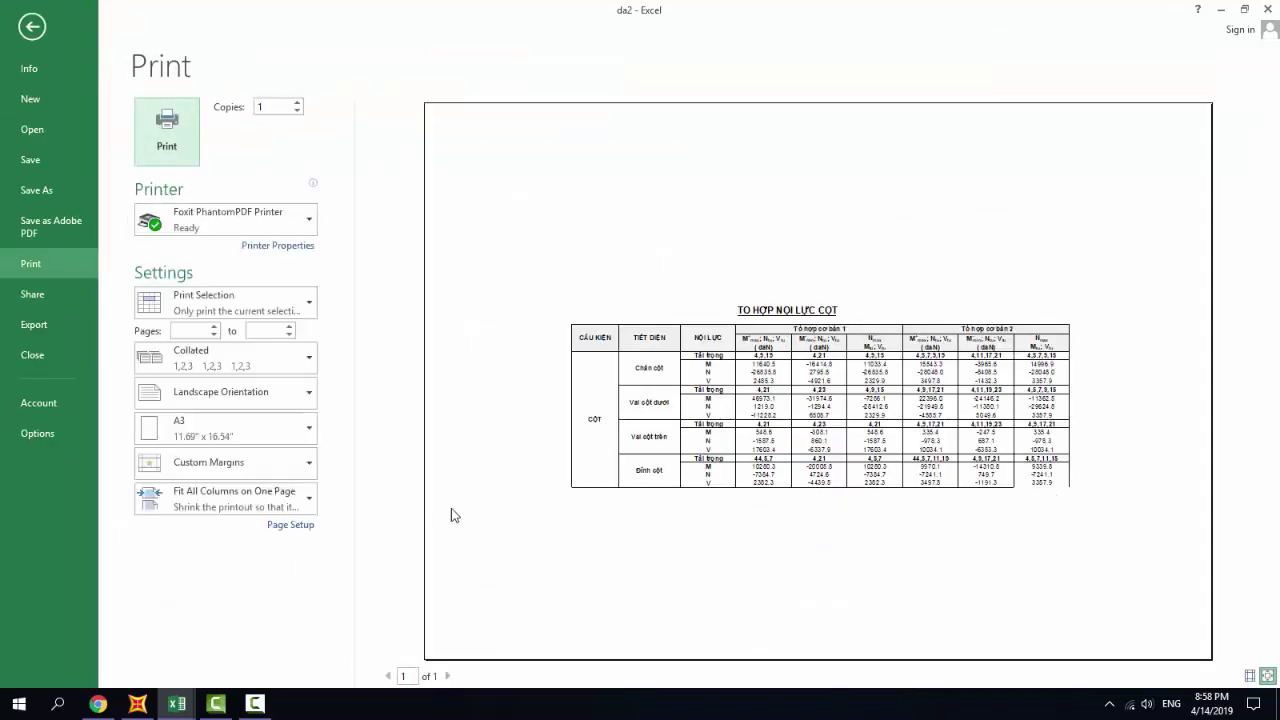
pyautogui.press('Escape')
# Print the TỔ HỢP NỘI LỰC CỘT table with the row below it, I31:Q52, to a PDF named 003 on the Desktop.
pyautogui.click(851, 570)
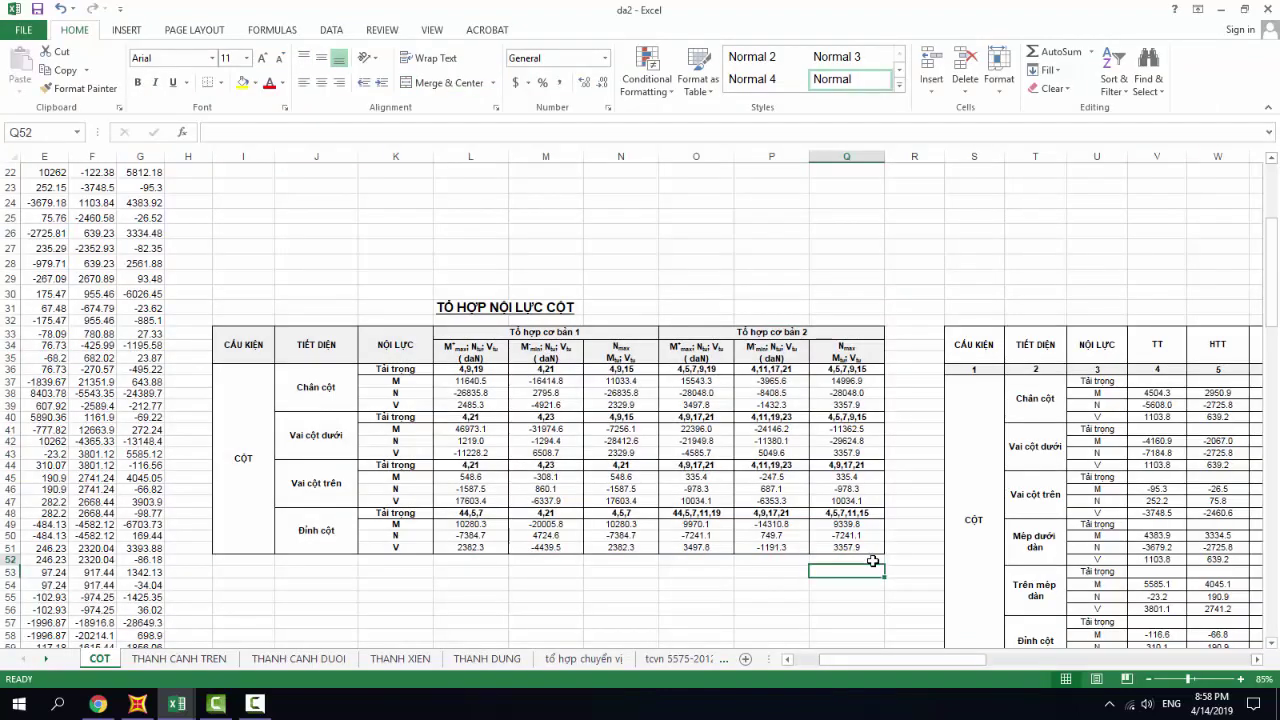
pyautogui.moveTo(873, 564); pyautogui.dragTo(240, 303)
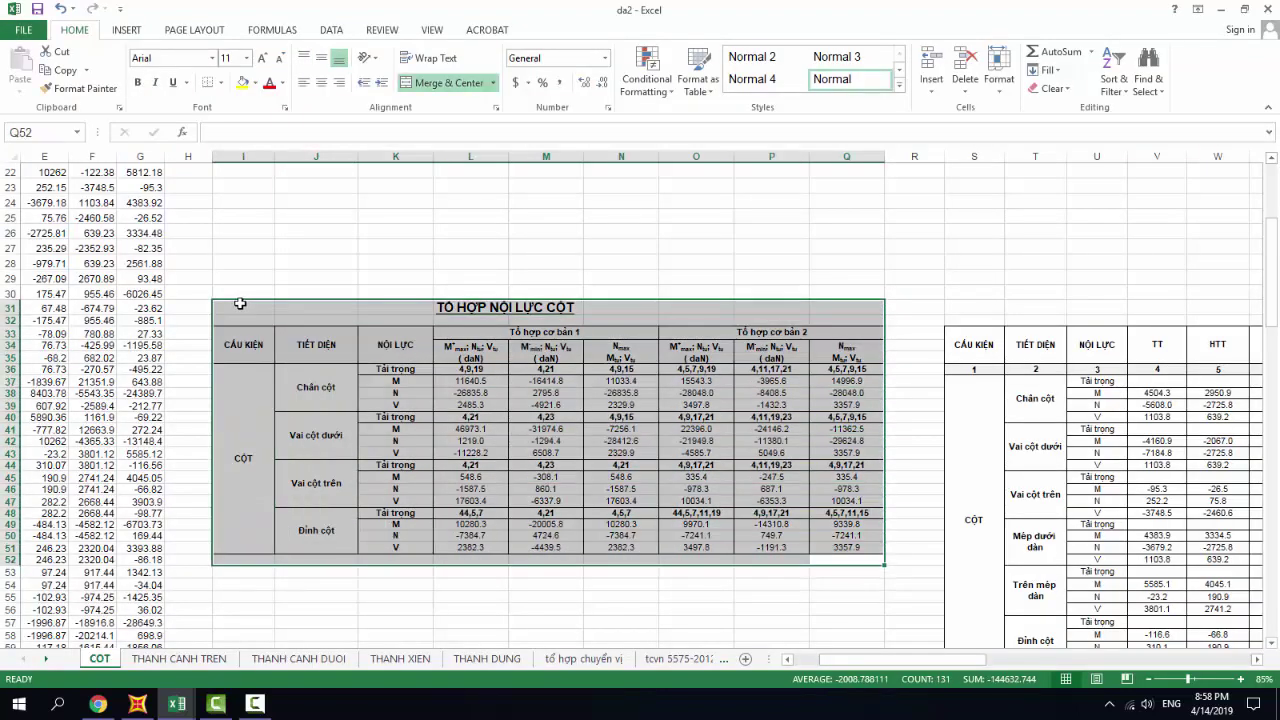
pyautogui.hotkey('ctrl', 'p')
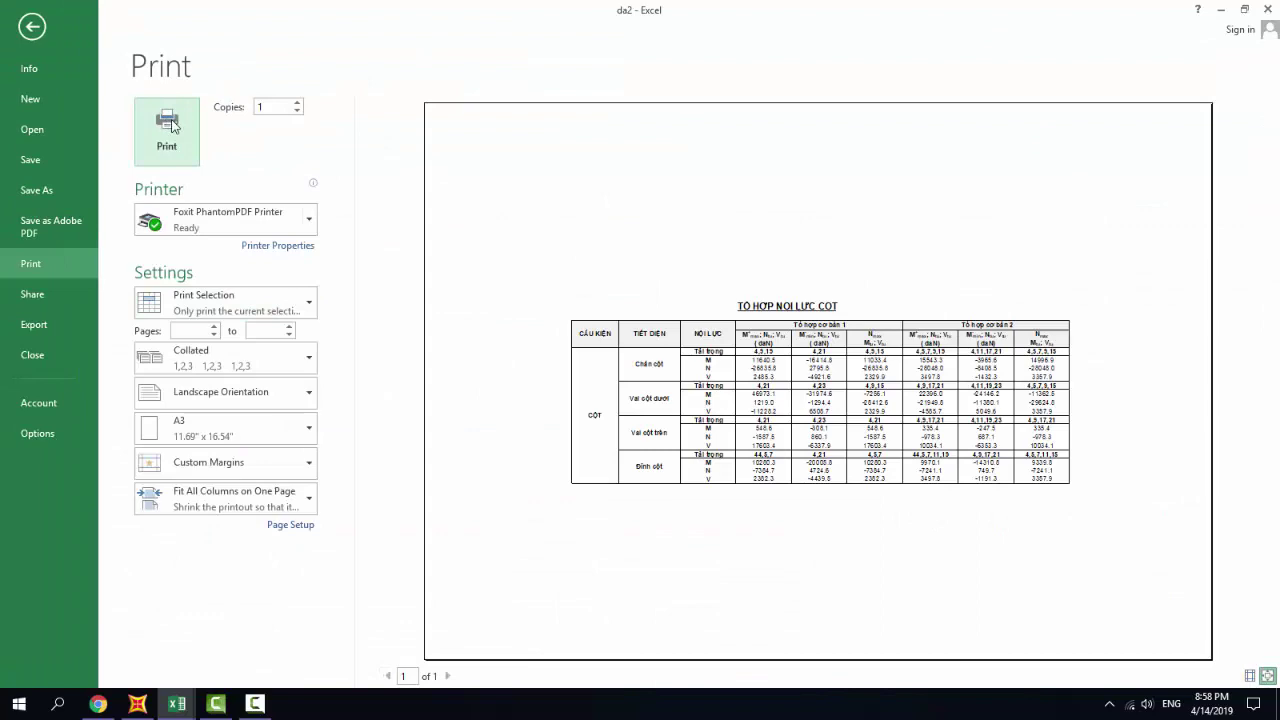
pyautogui.click(168, 124)
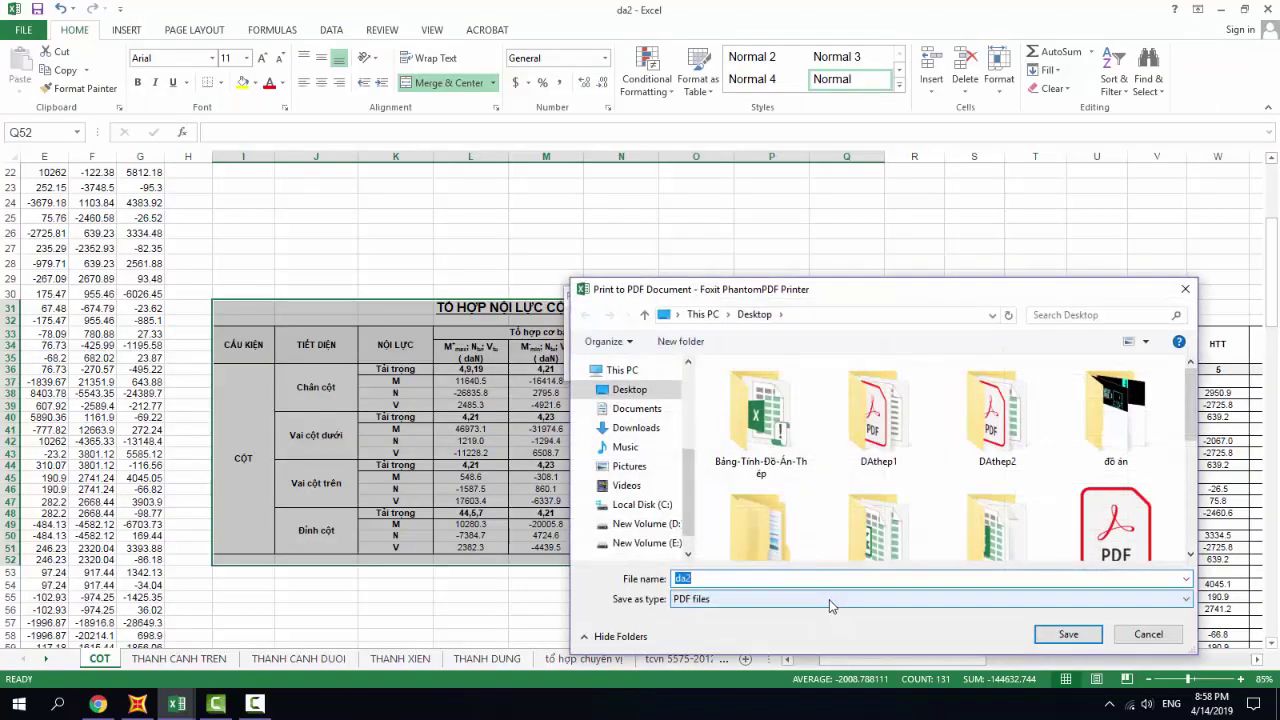
pyautogui.write('003')
pyautogui.click(1101, 638)
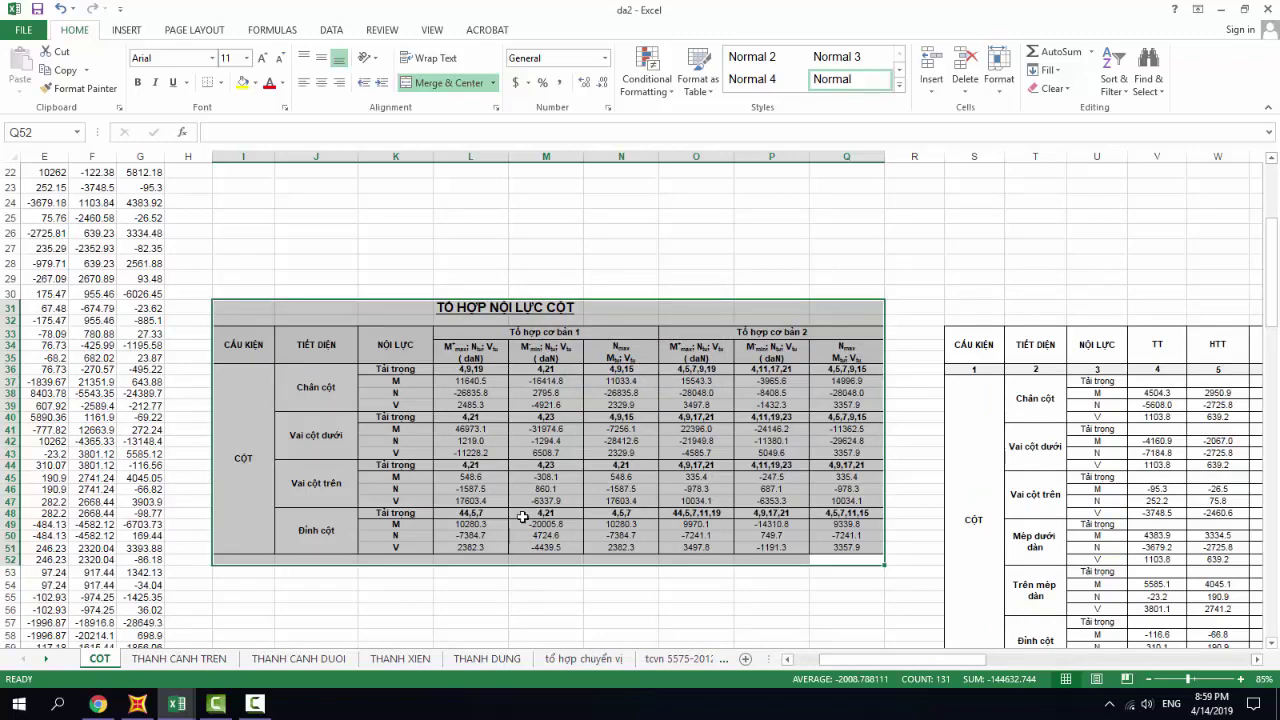
# Open the THANH CANH TREN sheet and show the start of its Frame, OutputCase and P columns.
pyautogui.click(180, 658)
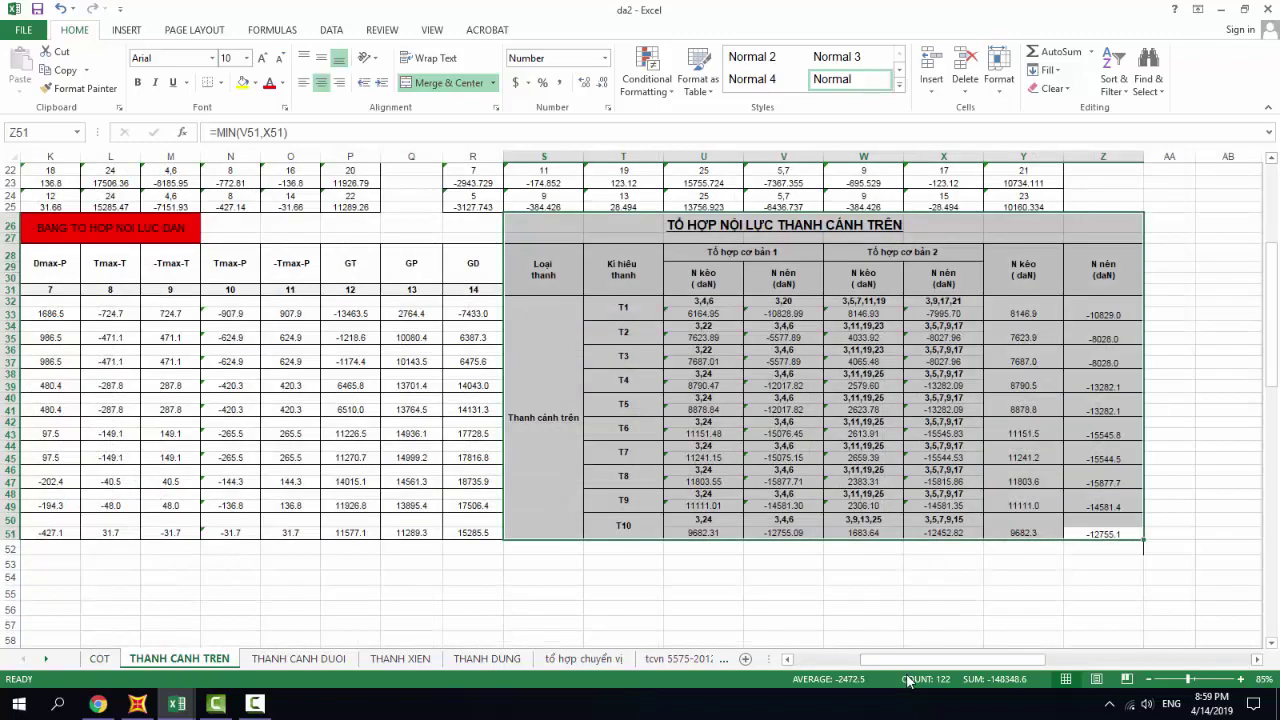
pyautogui.moveTo(905, 659); pyautogui.dragTo(590, 618)
pyautogui.scroll(7, 590, 618)
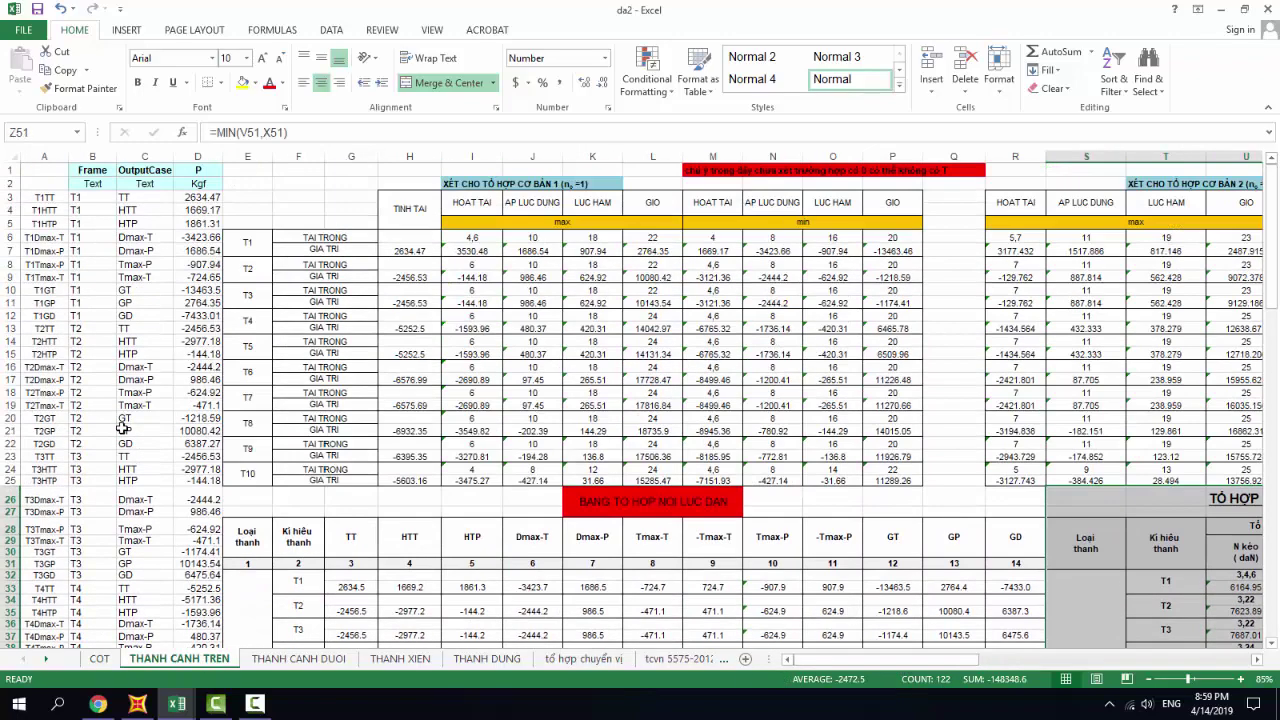
# Switch to SAP2000 and select the ten top-chord frames of the truss from the left column to the ridge.
pyautogui.click(137, 704)
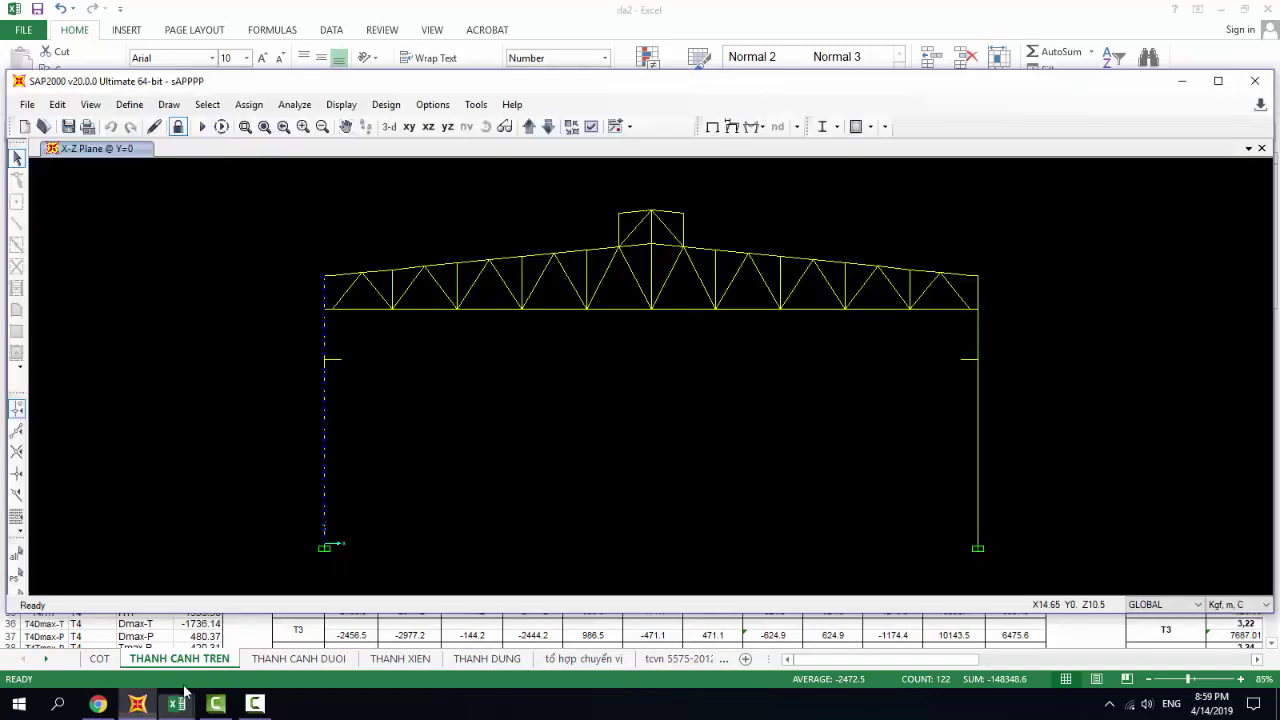
pyautogui.click(344, 276)
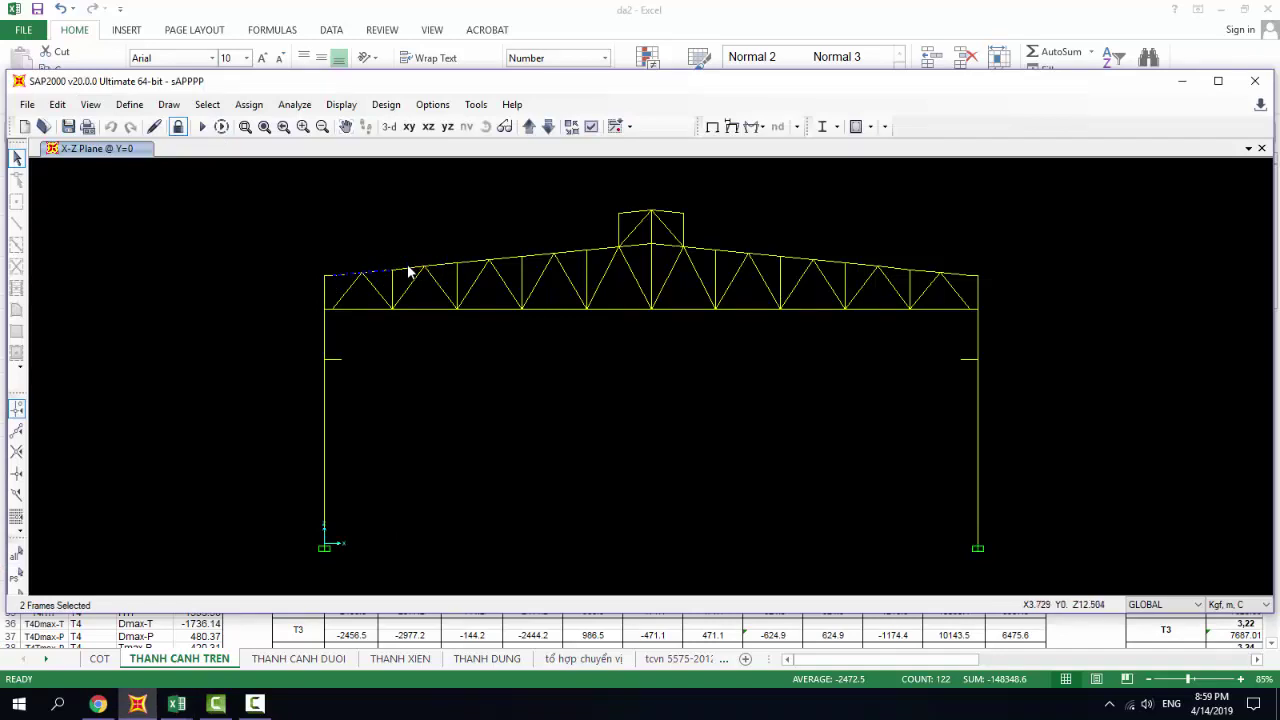
pyautogui.scroll(3, 445, 265)
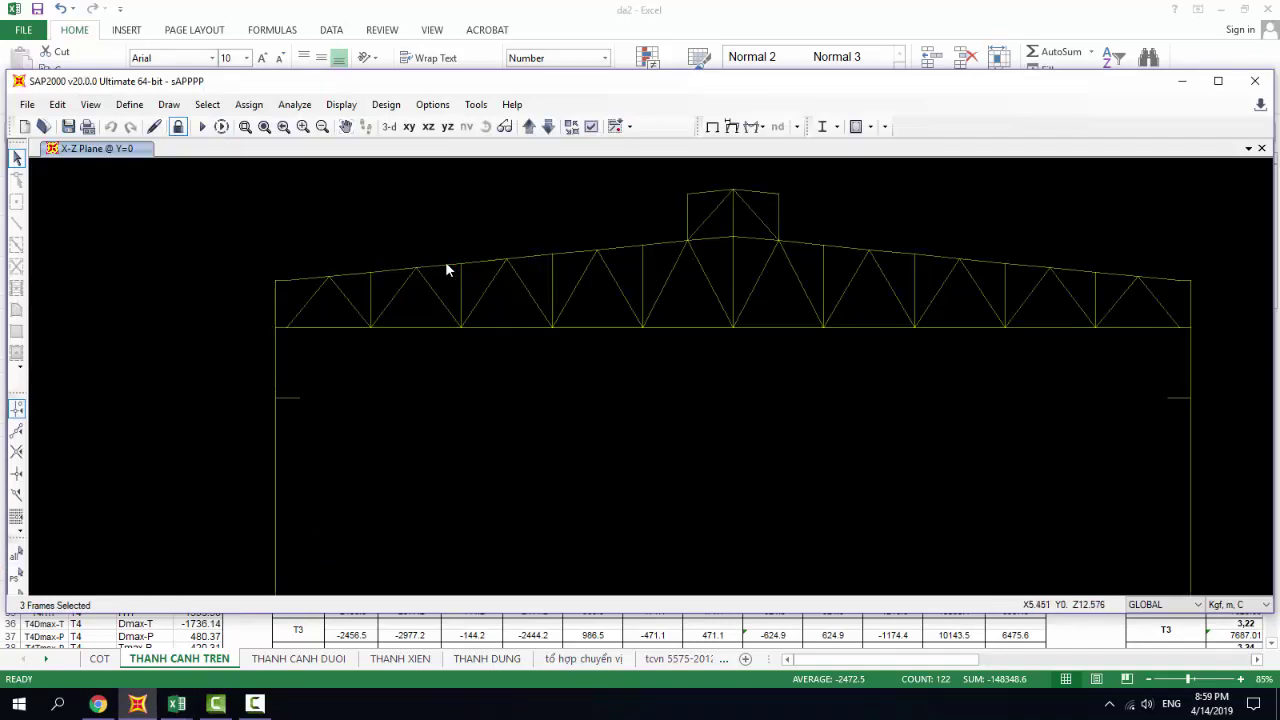
pyautogui.scroll(-1, 433, 268)
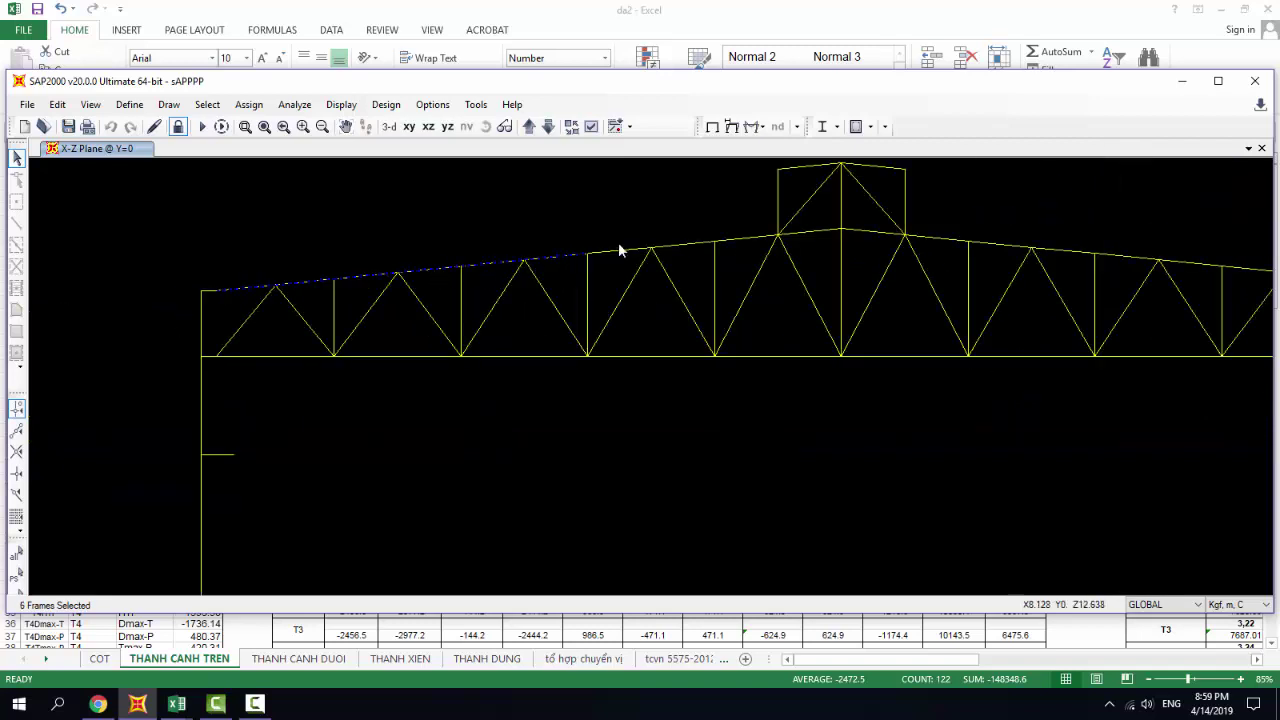
pyautogui.click(819, 231)
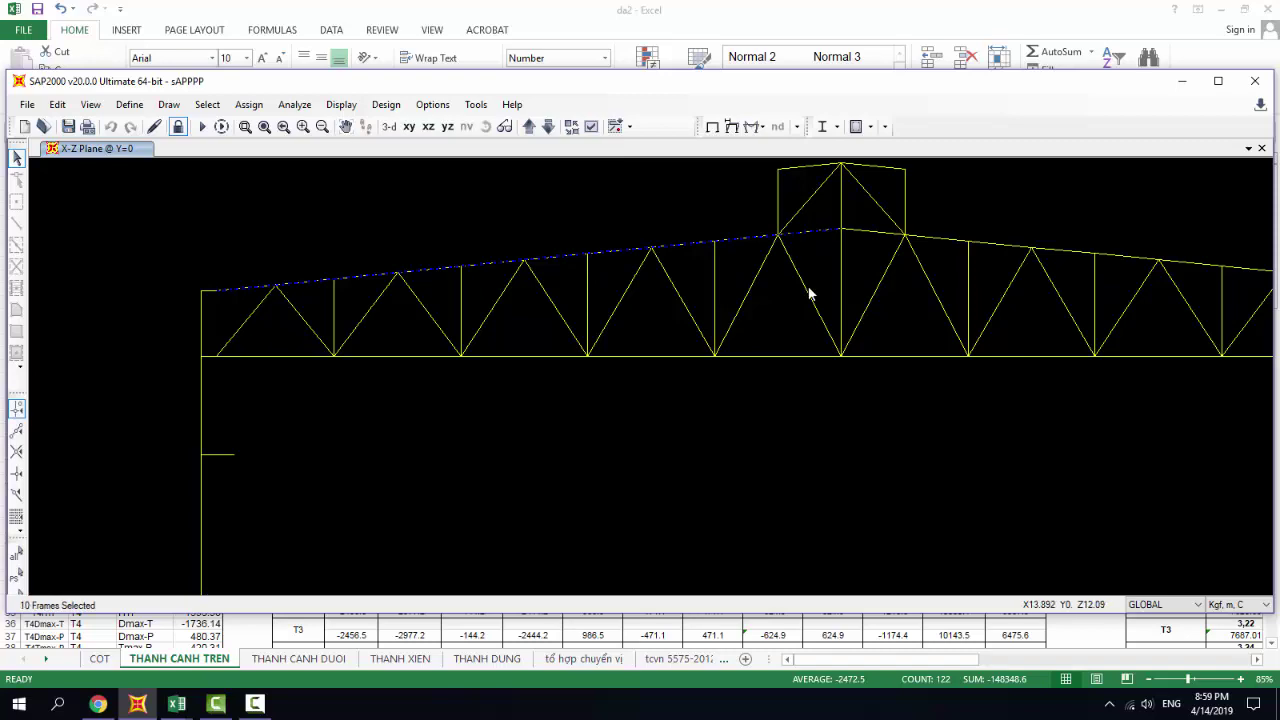
# Display the Element Forces - Frames table for the selected top-chord frames with all 10 load cases and export it to Excel.
pyautogui.hotkey('ctrl', 't')
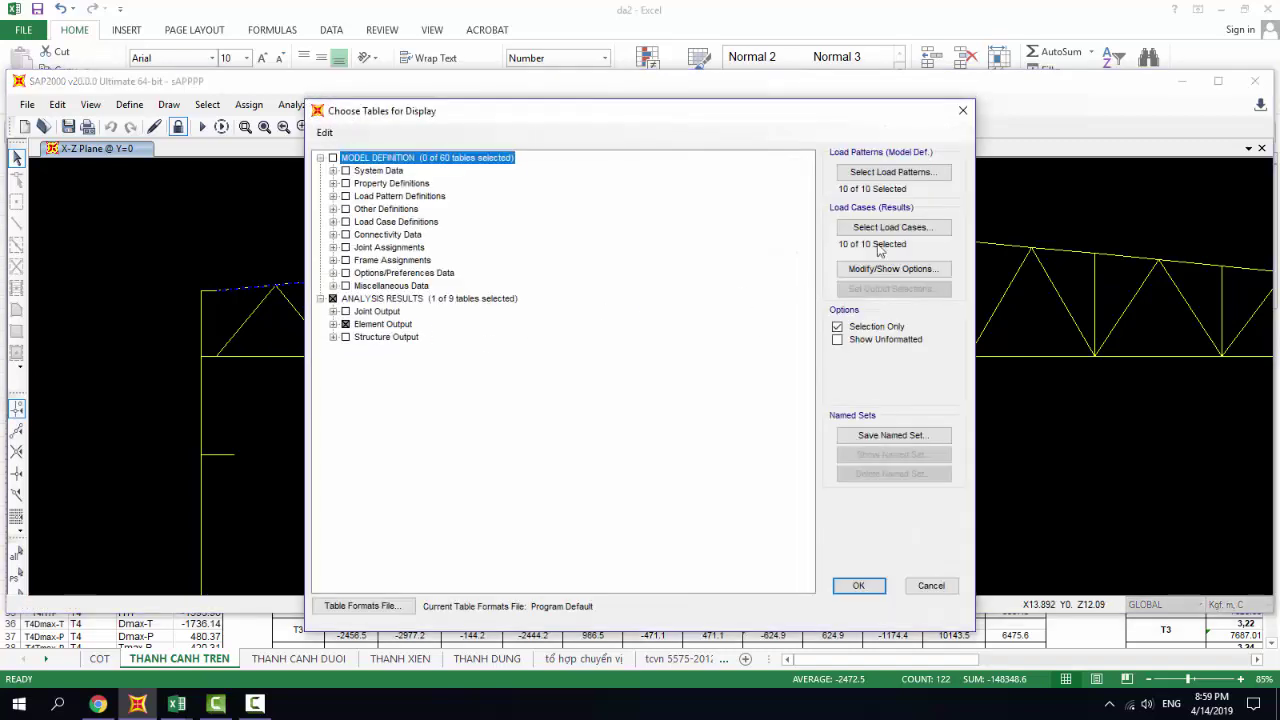
pyautogui.click(856, 585)
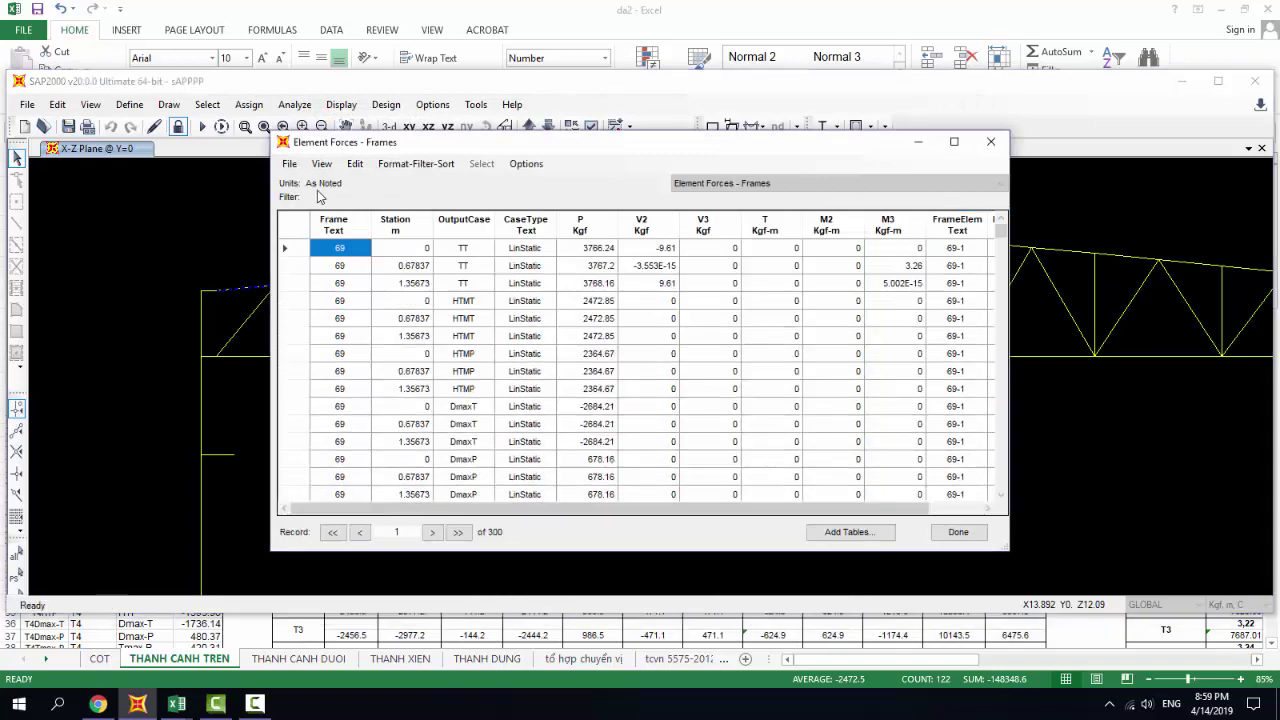
pyautogui.click(288, 164)
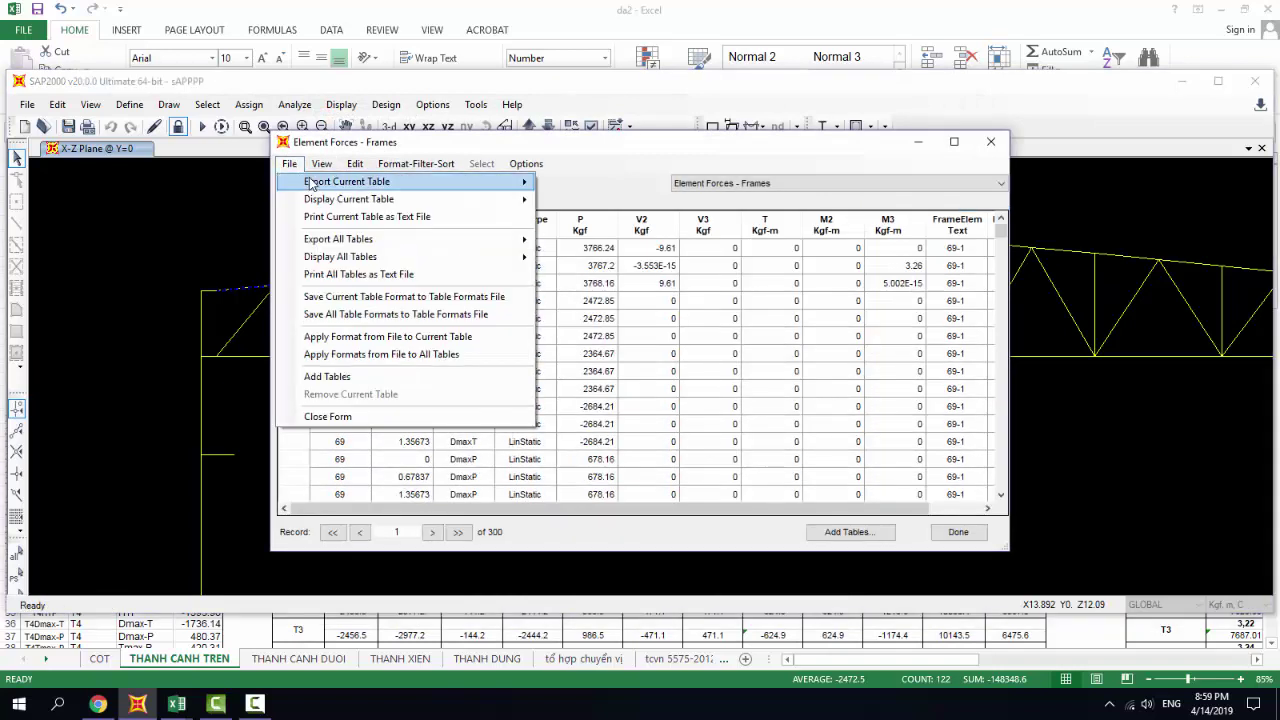
pyautogui.moveTo(522, 187)
pyautogui.click(575, 183)
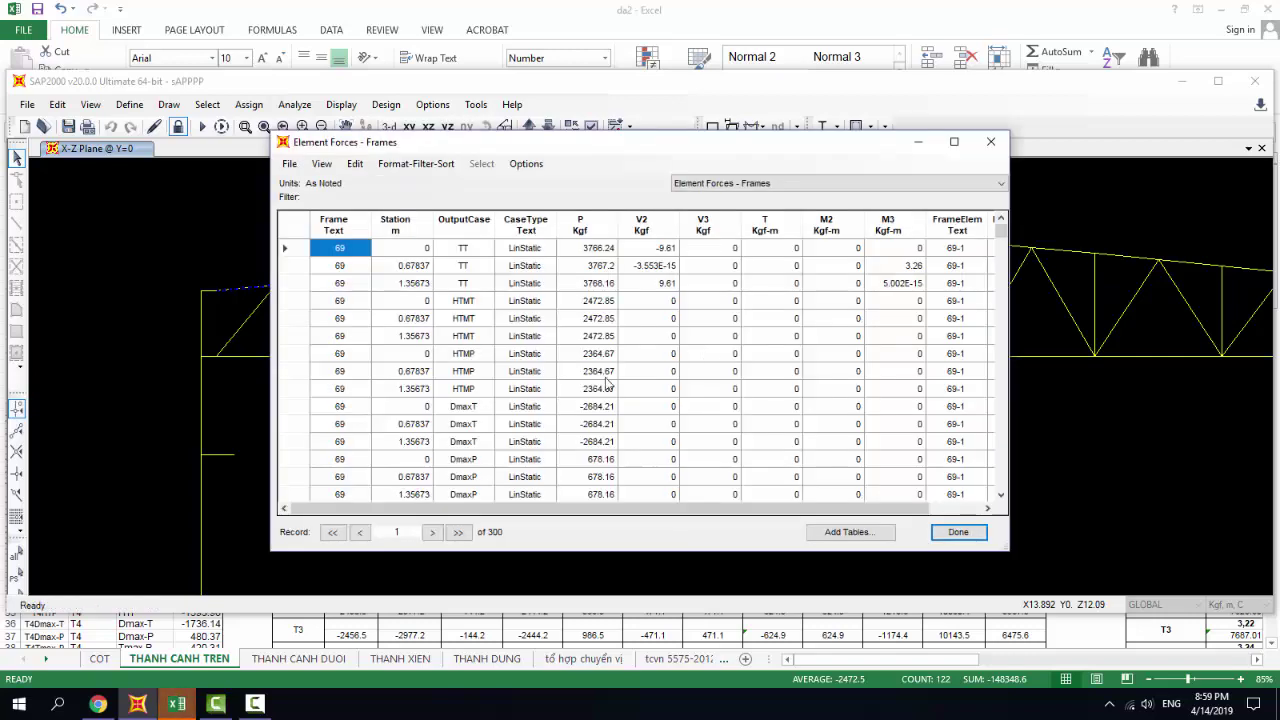
# Close the top-chord force table and switch to the exported Book2 workbook in Excel, maximizing its window.
pyautogui.click(966, 532)
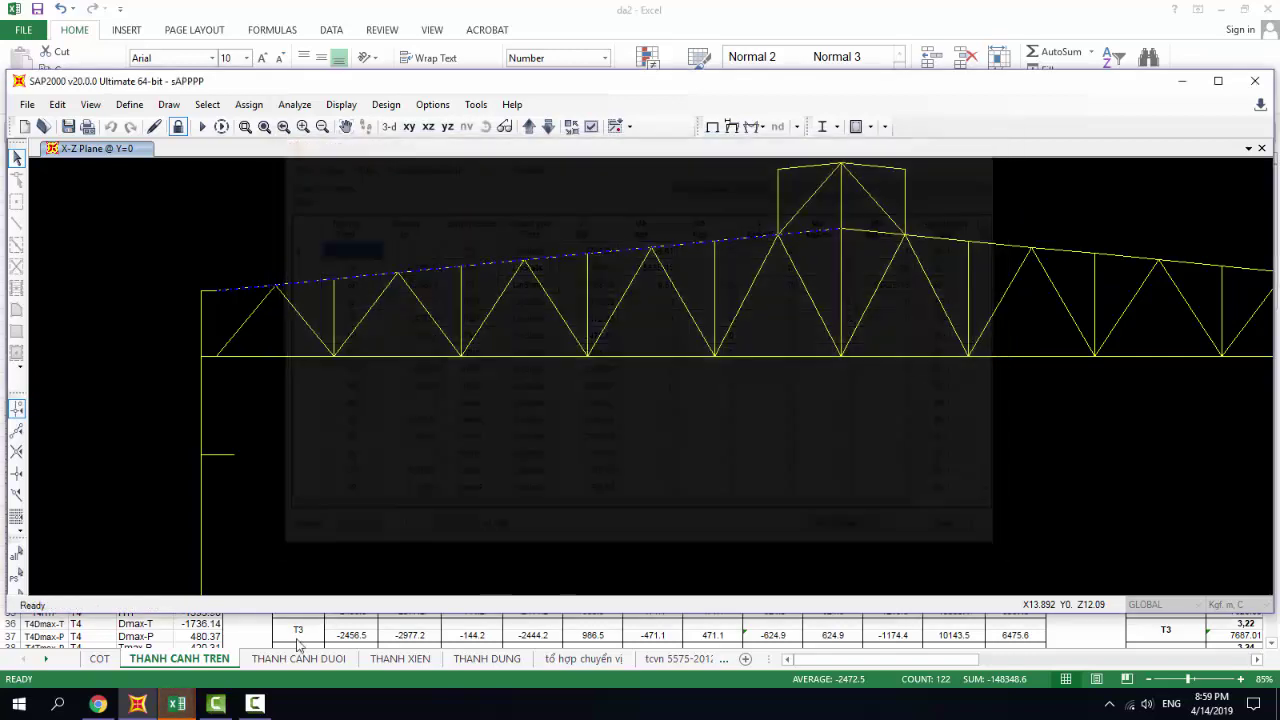
pyautogui.moveTo(176, 704)
pyautogui.click(424, 619)
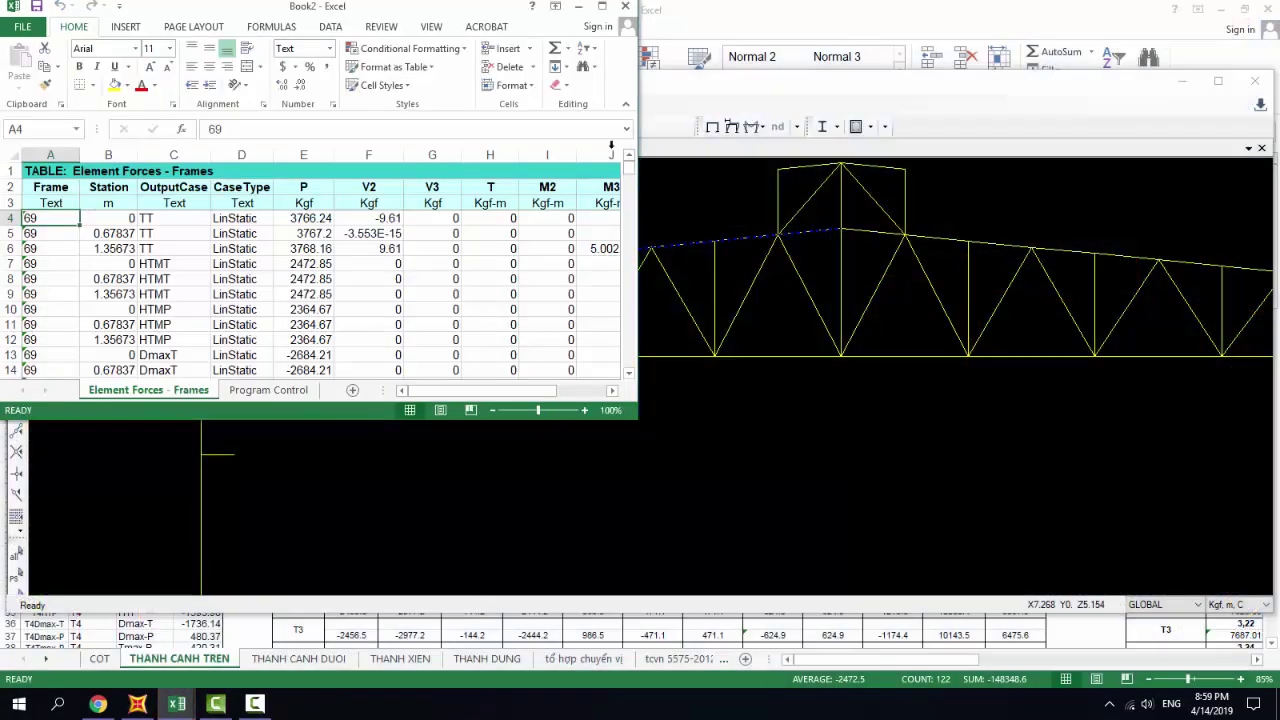
pyautogui.click(601, 6)
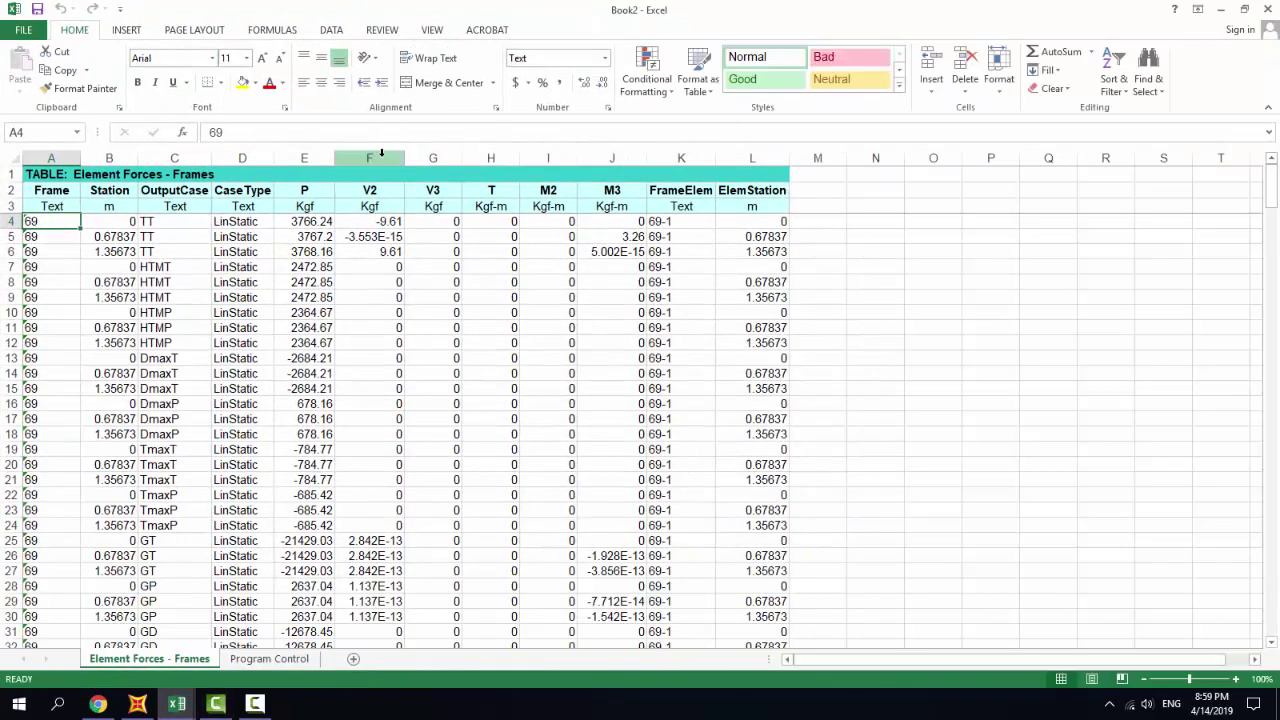
pyautogui.scroll(-2, 330, 240)
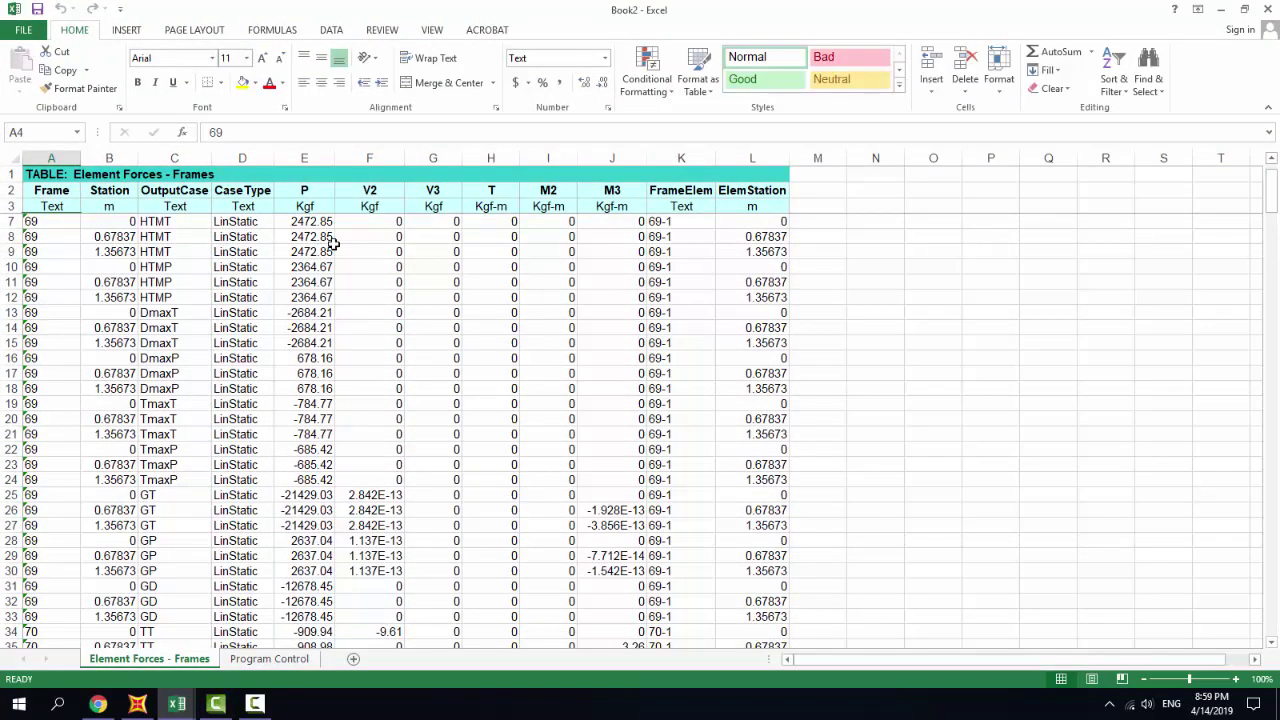
pyautogui.scroll(2, 330, 240)
pyautogui.click(290, 221)
pyautogui.moveTo(290, 221); pyautogui.dragTo(293, 601)
pyautogui.scroll(20, 340, 346)
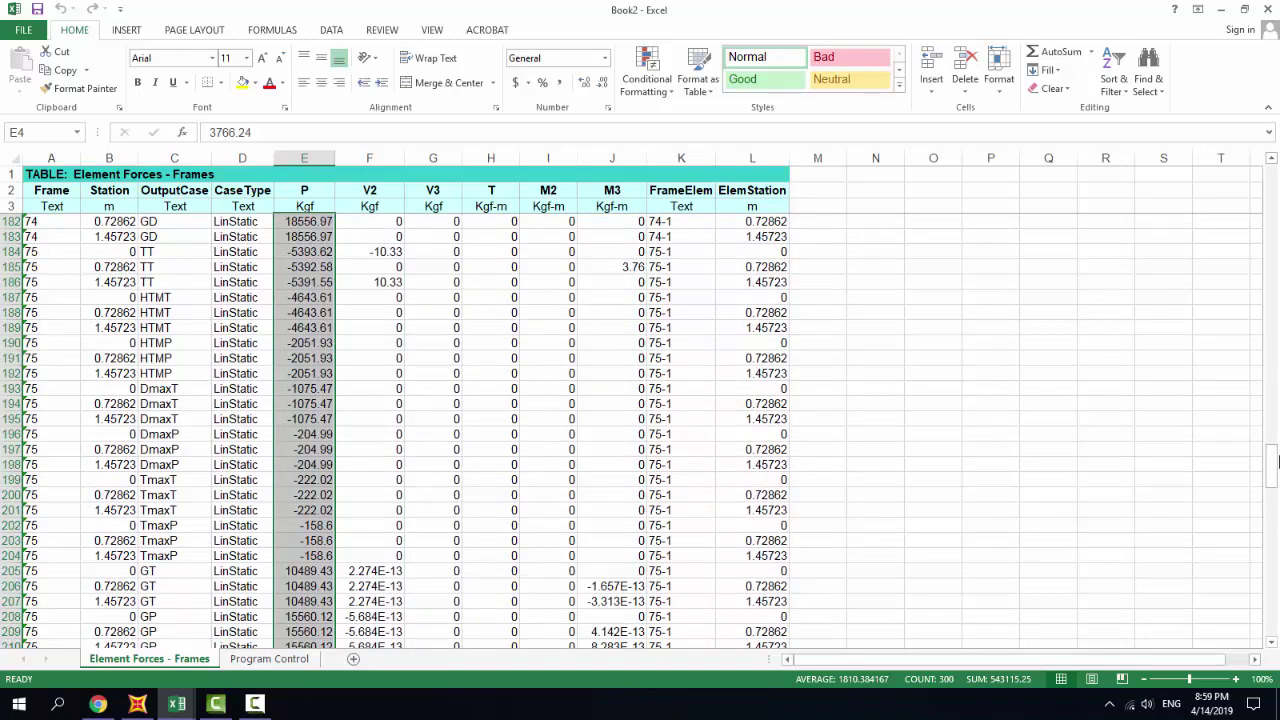
pyautogui.moveTo(1273, 460); pyautogui.dragTo(1181, 172)
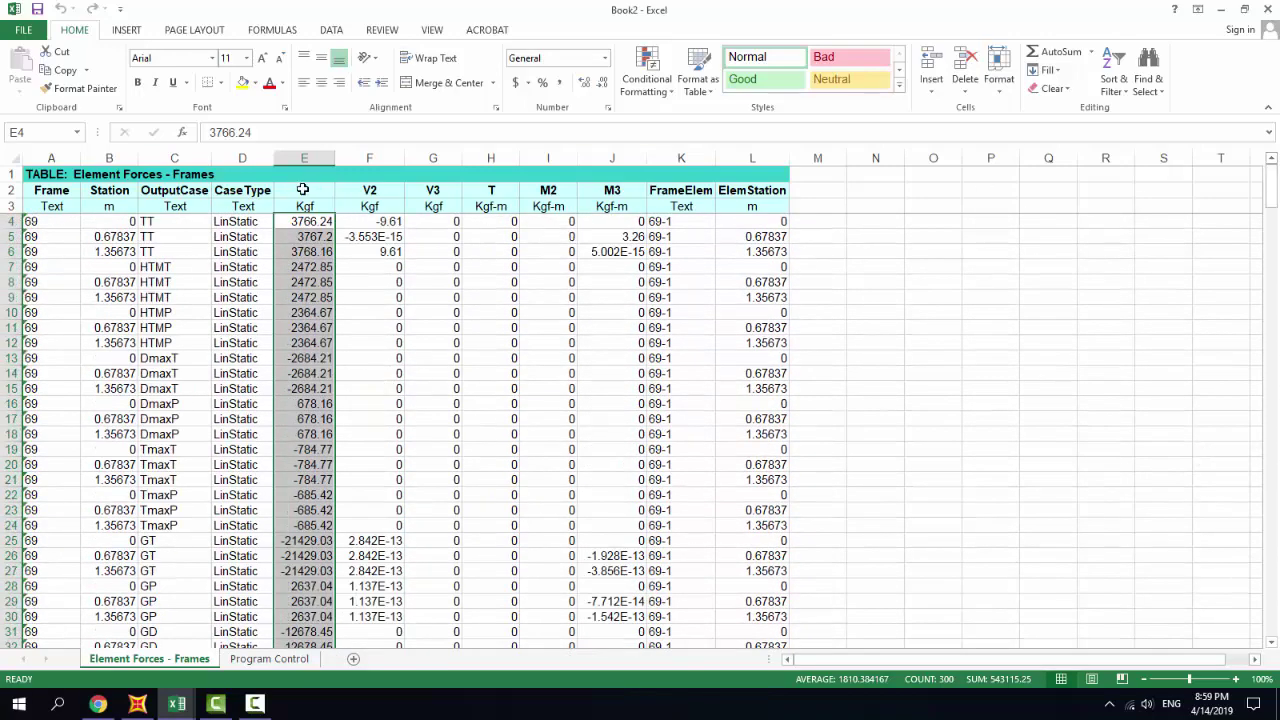
# Filter the Station column of the exported table so that only rows with station 0 are shown.
pyautogui.click(122, 159)
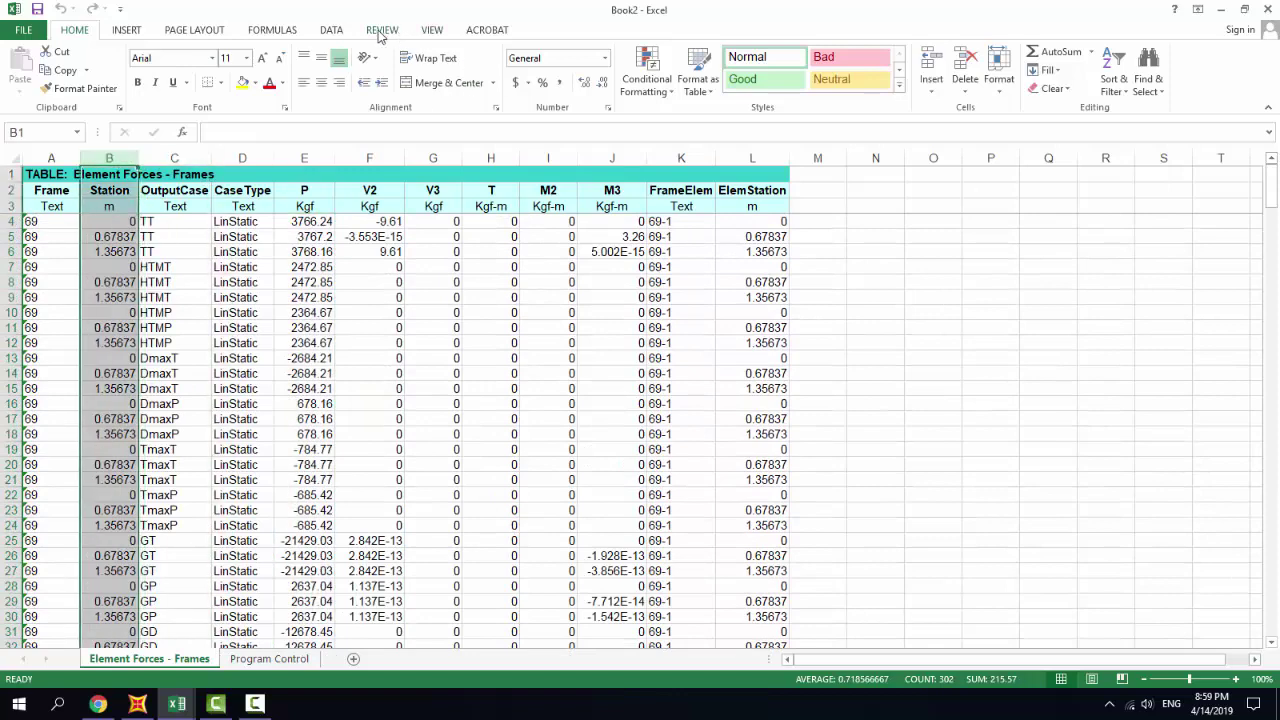
pyautogui.click(331, 30)
pyautogui.click(423, 68)
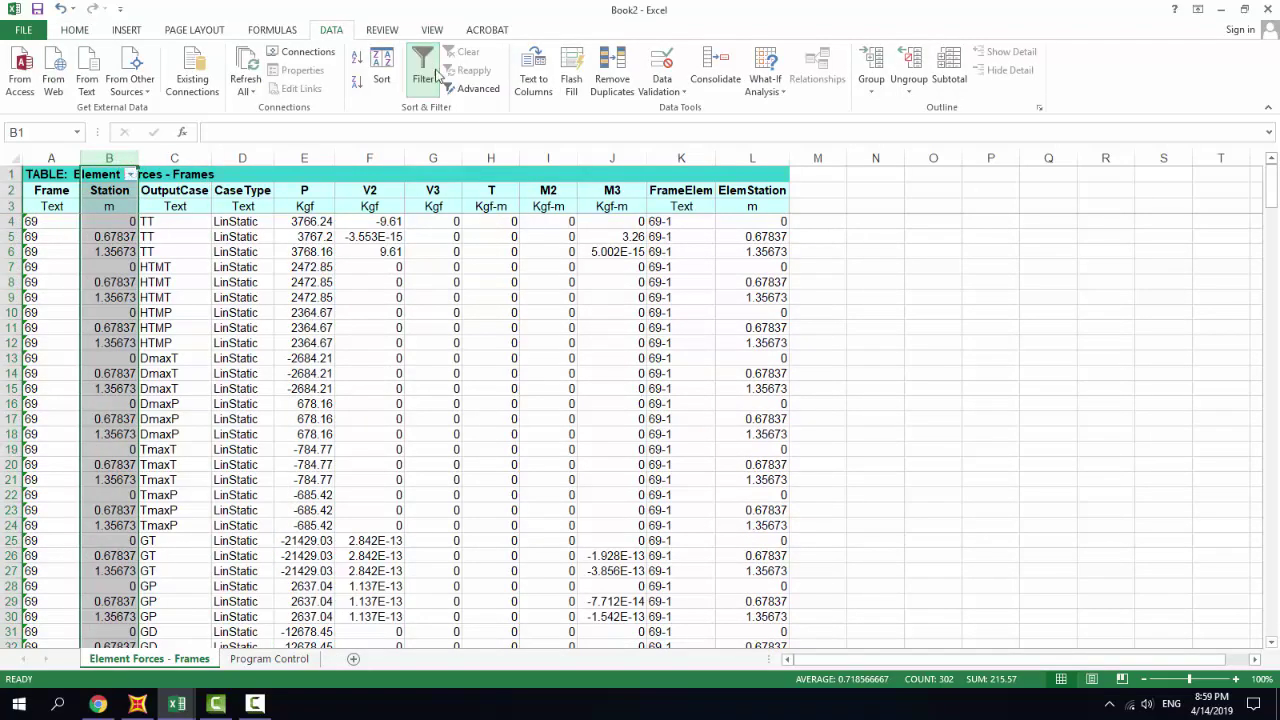
pyautogui.click(130, 174)
pyautogui.click(48, 329)
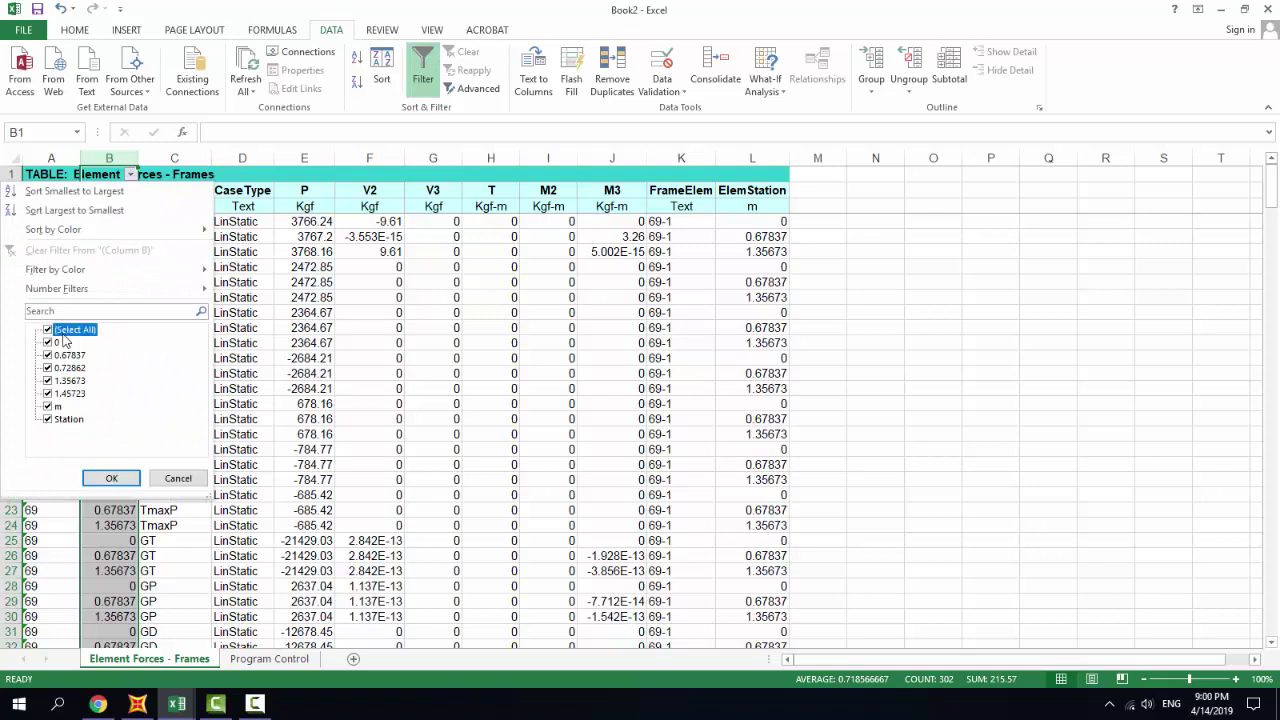
pyautogui.click(48, 342)
pyautogui.click(111, 478)
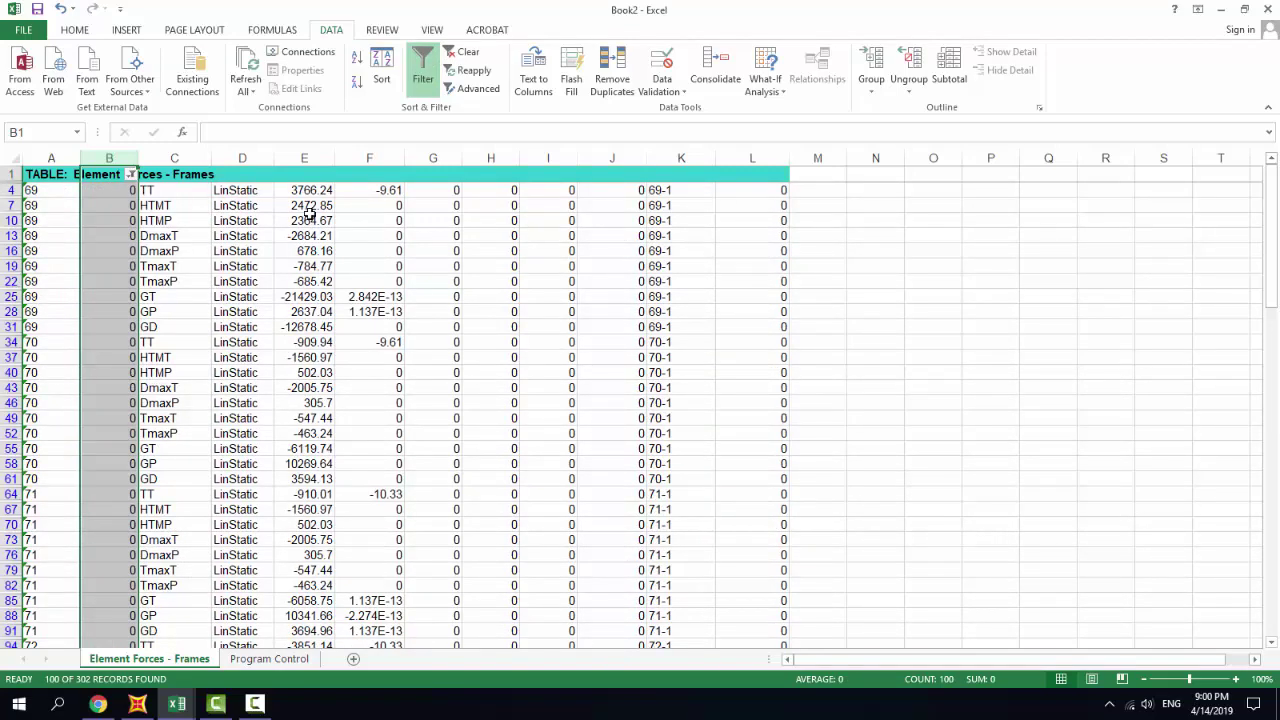
# Copy all filtered P values of the exported table, from E4 down to E301.
pyautogui.moveTo(296, 191); pyautogui.dragTo(303, 613)
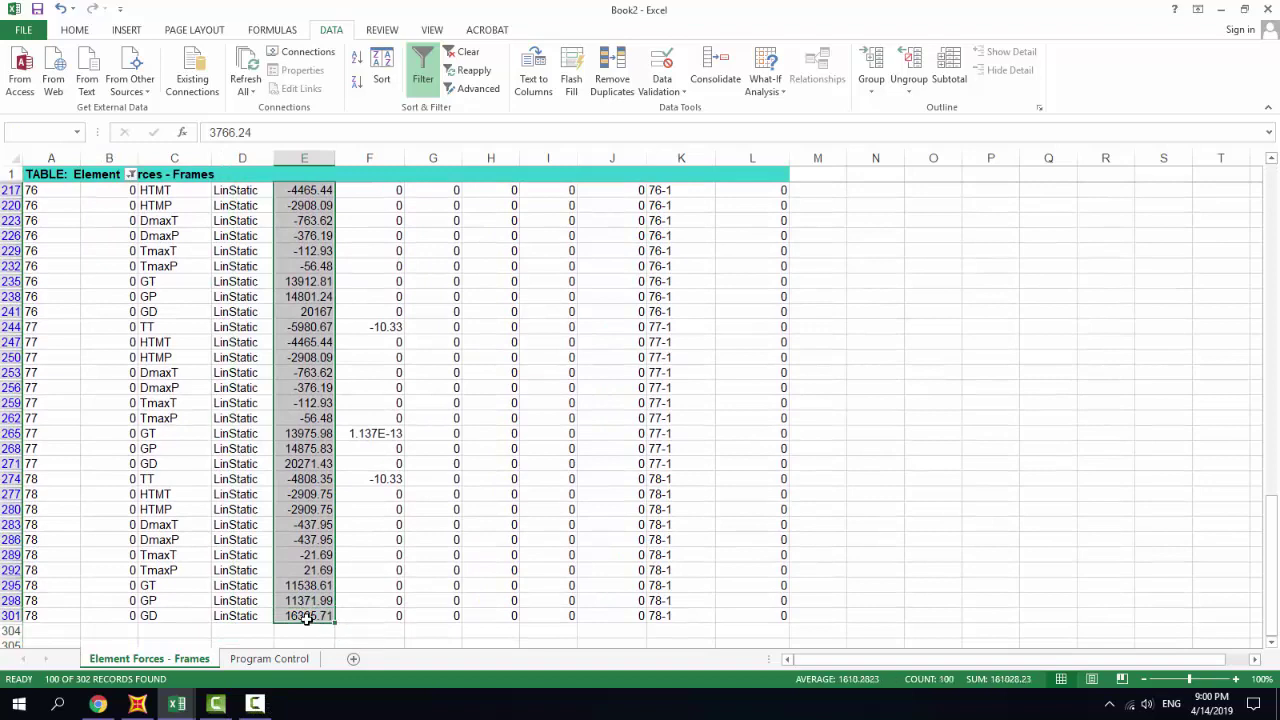
pyautogui.rightClick(307, 565)
pyautogui.click(352, 275)
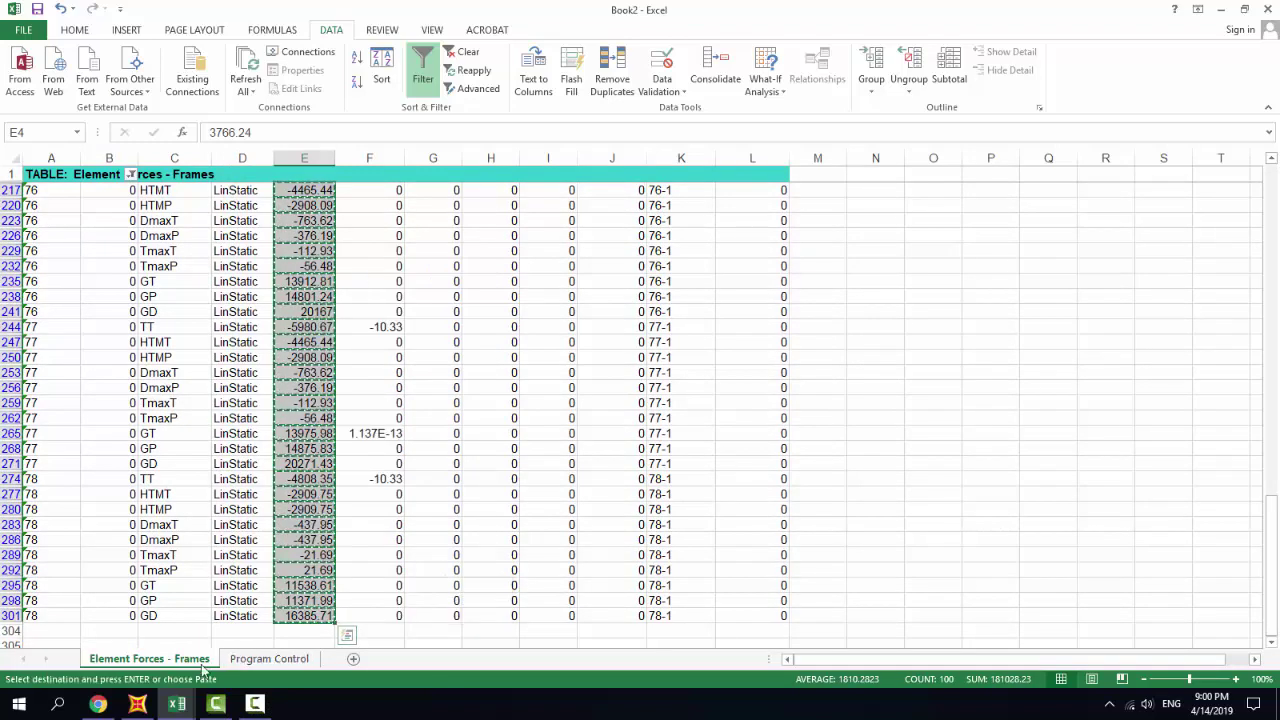
# Paste the copied axial forces into the P column of the THANH CANH TREN sheet in da2, starting at D3.
pyautogui.moveTo(177, 704)
pyautogui.click(143, 624)
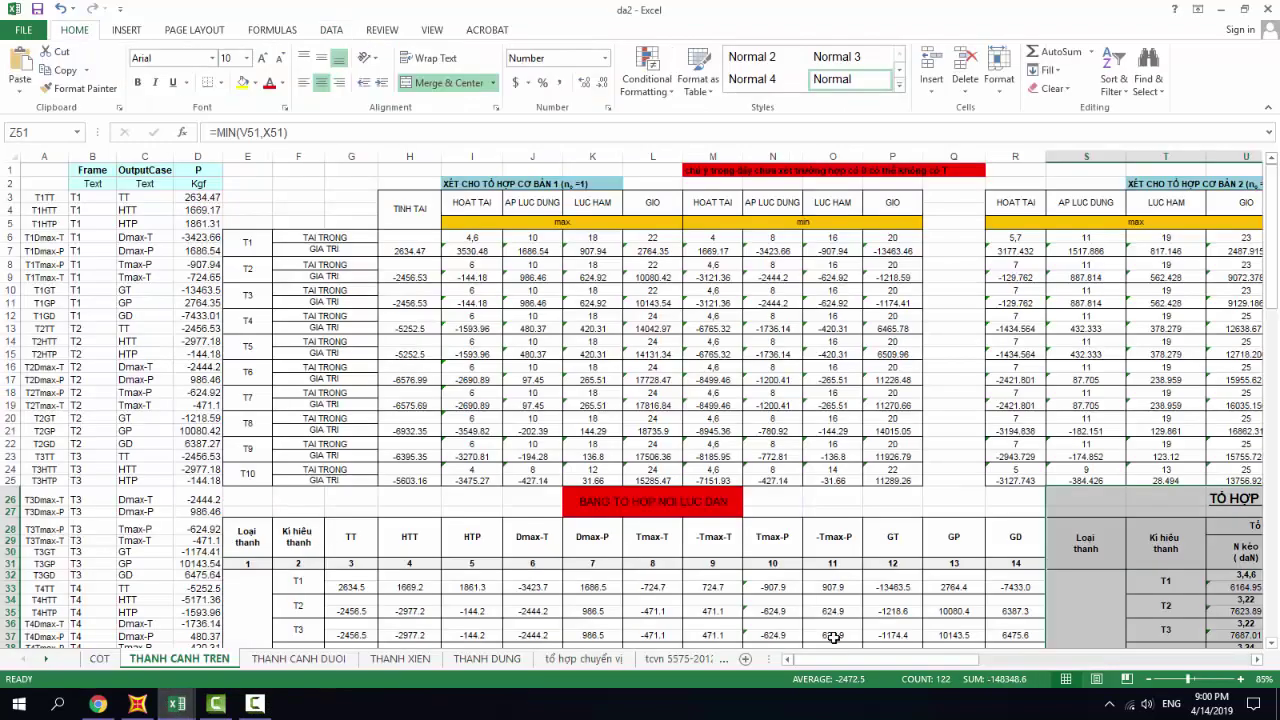
pyautogui.click(204, 197)
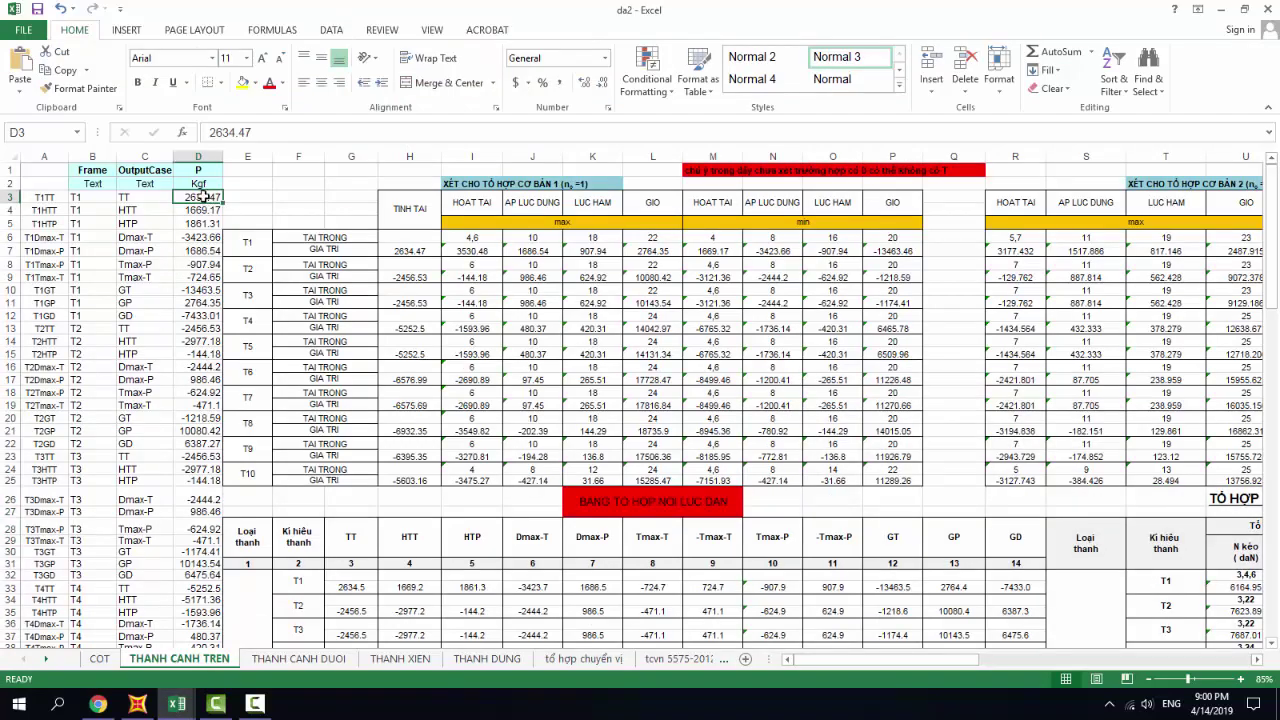
pyautogui.doubleClick(213, 199)
pyautogui.scroll(-15, 205, 557)
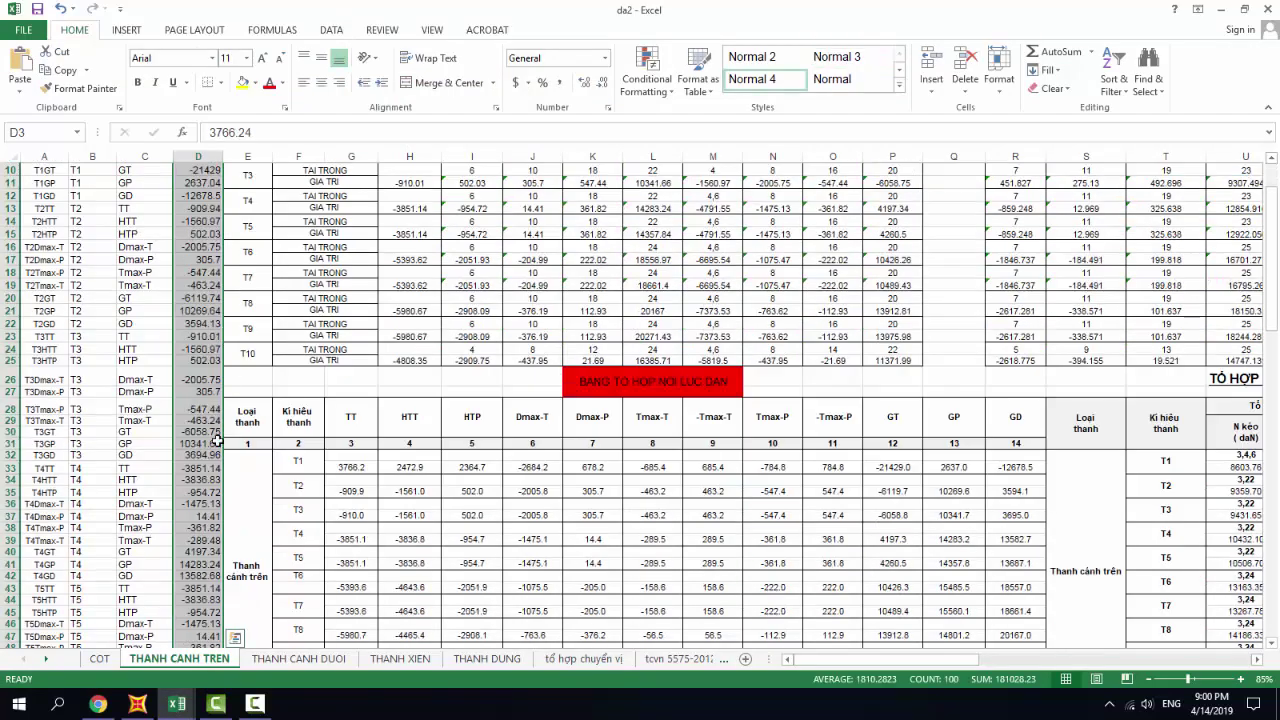
pyautogui.scroll(-10, 207, 557)
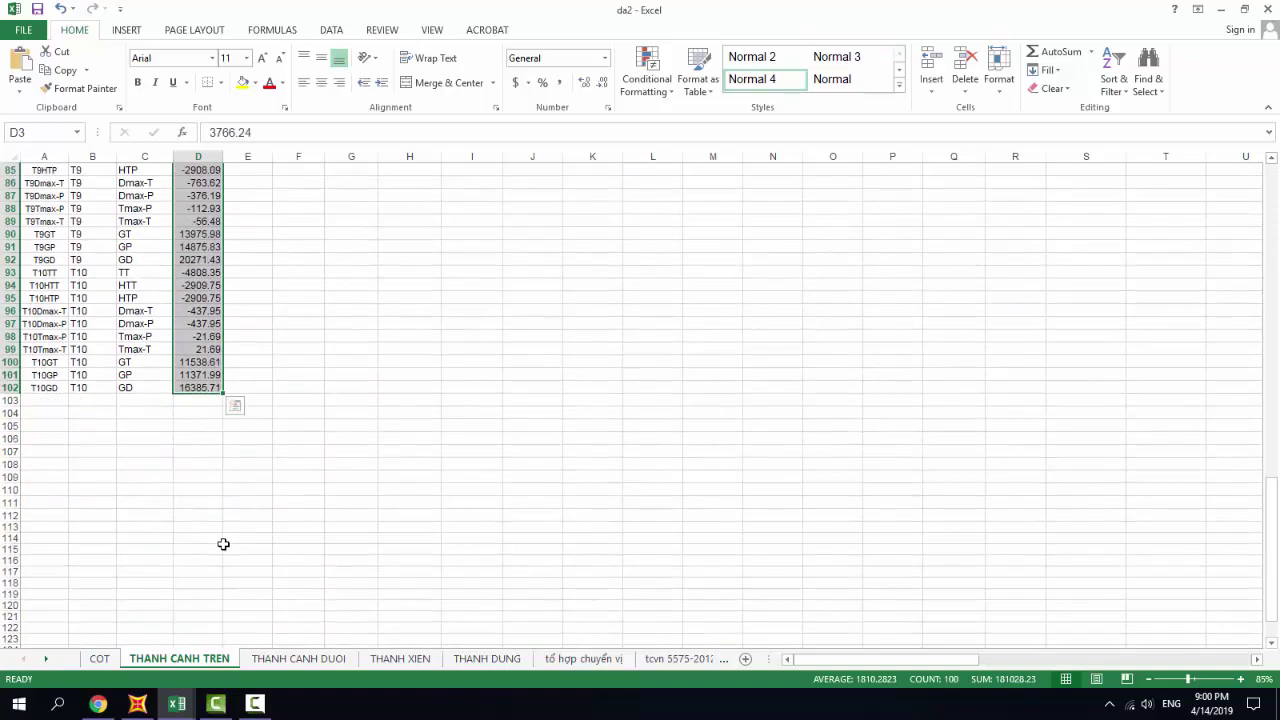
pyautogui.scroll(20, 500, 443)
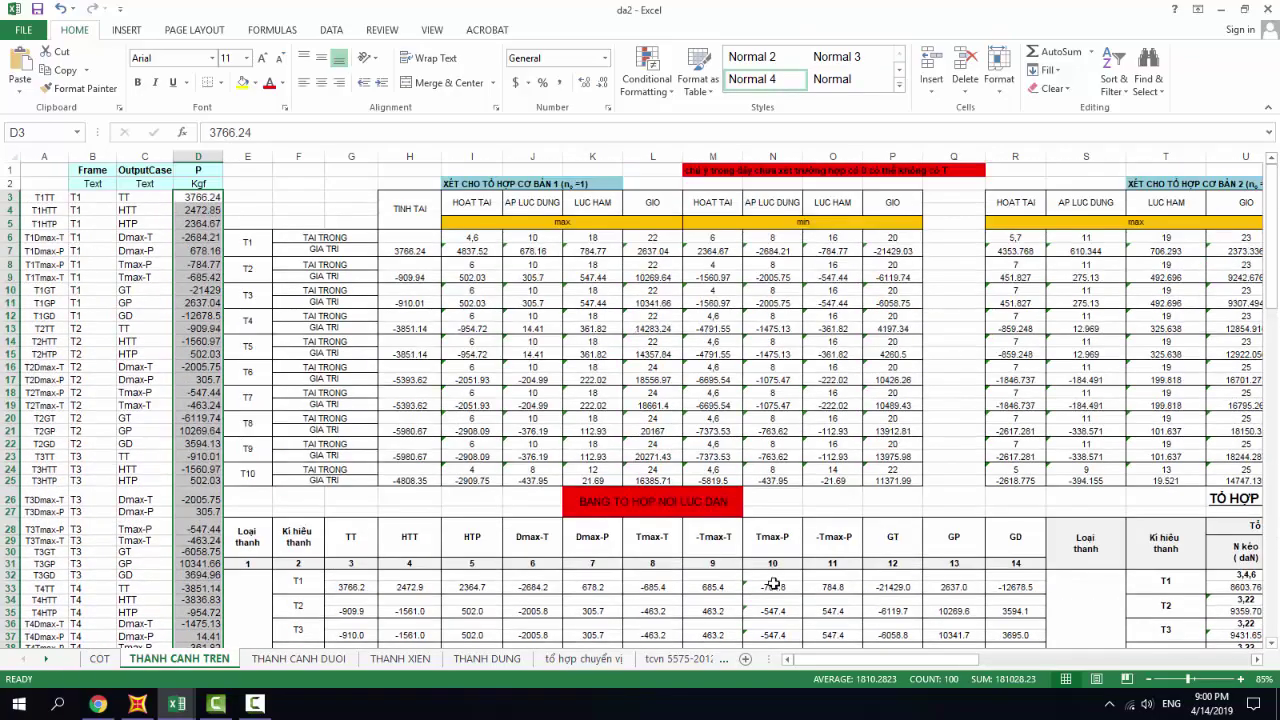
# Print the BẢNG NỘI LỰC THANH CÁNH TRÊN table with the row below it, AQ50:BO76, to a PDF named 004 on the Desktop.
pyautogui.moveTo(880, 659); pyautogui.dragTo(1095, 667)
pyautogui.scroll(-16, 989, 617)
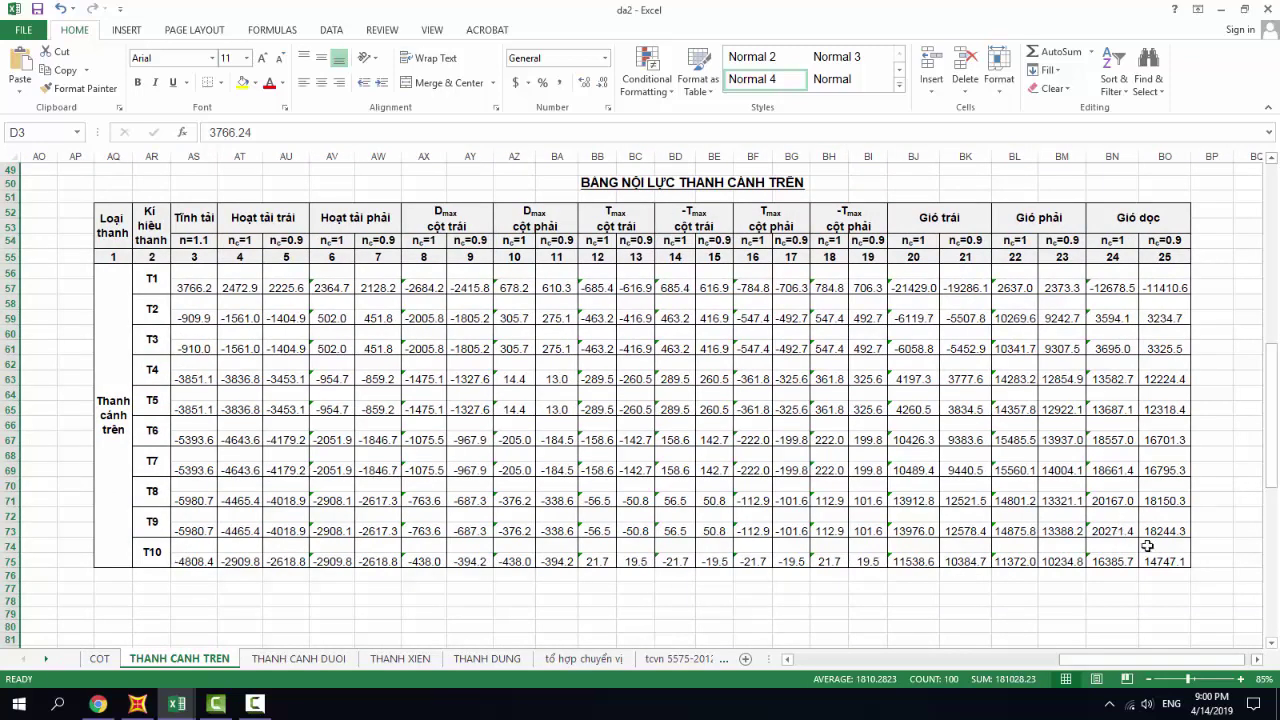
pyautogui.moveTo(1180, 574); pyautogui.dragTo(110, 179)
pyautogui.hotkey('ctrl', 'p')
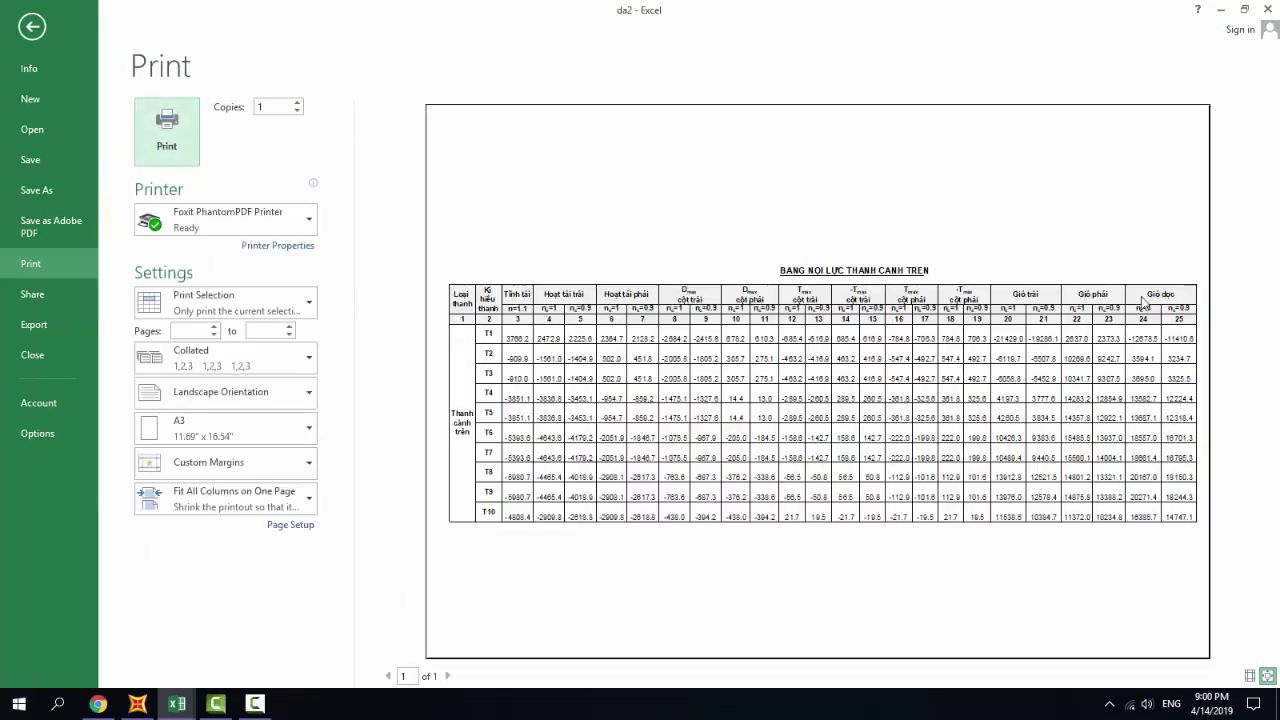
pyautogui.click(168, 131)
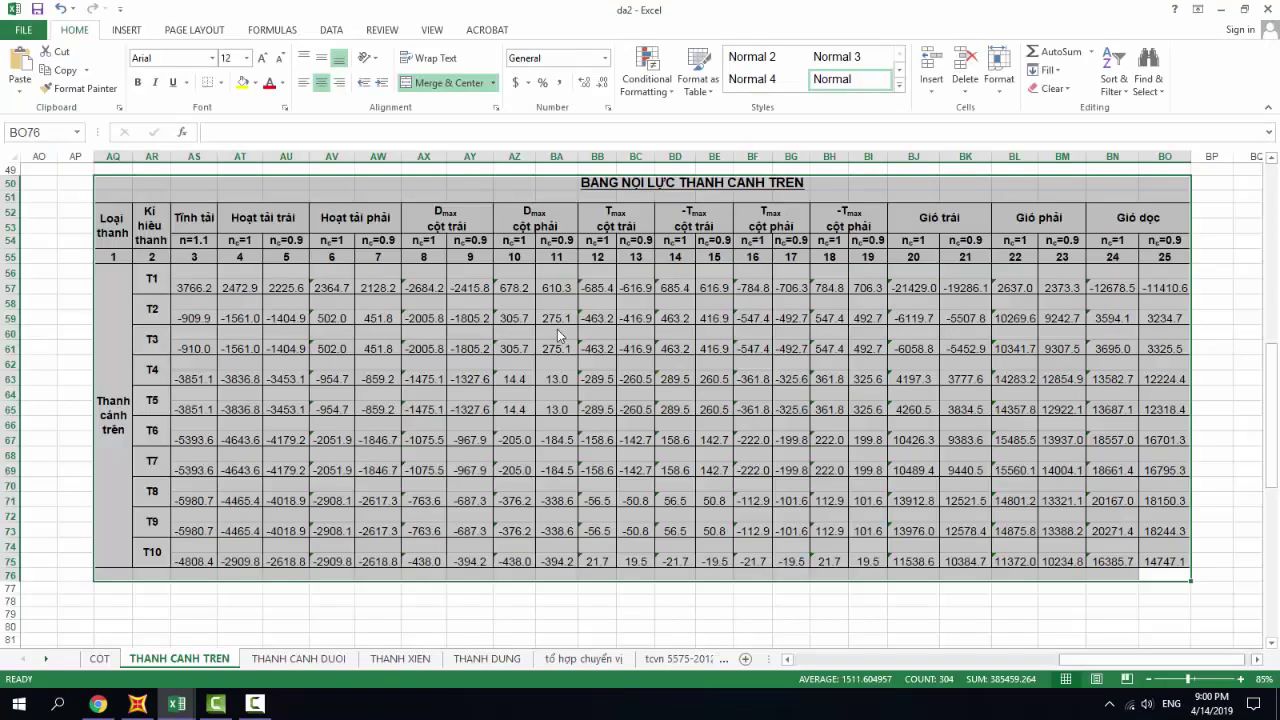
pyautogui.write('0')
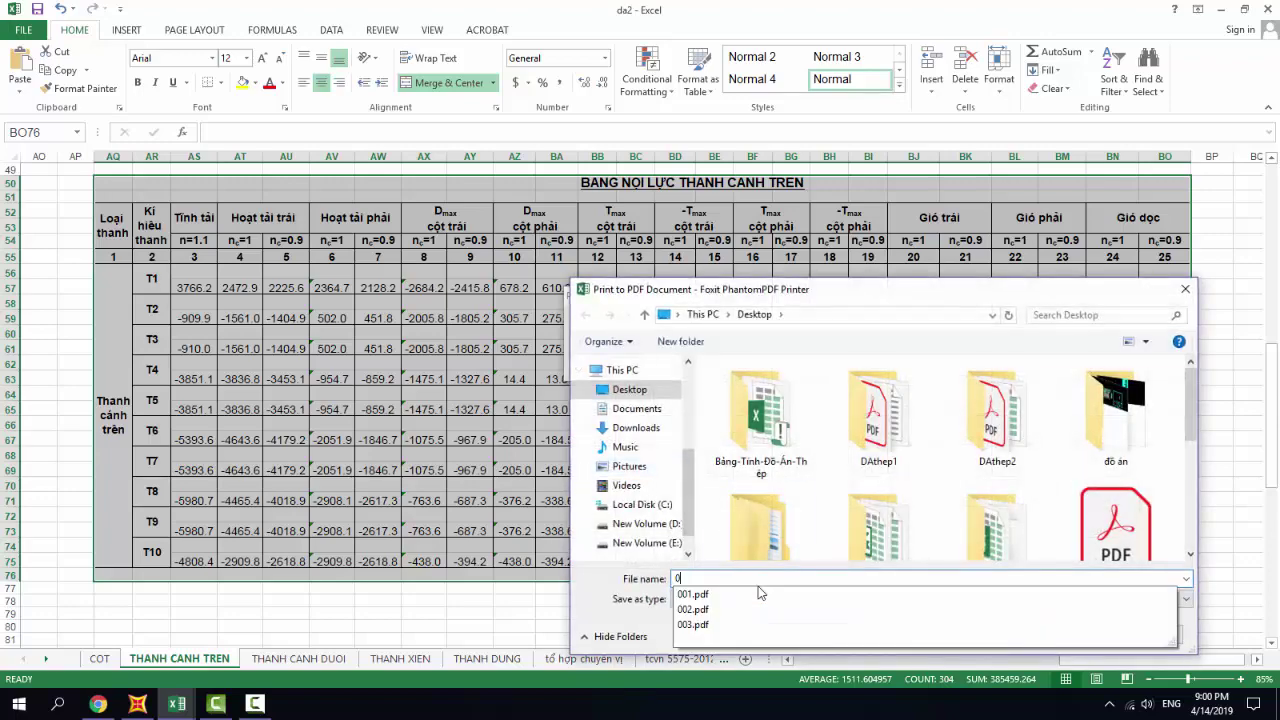
pyautogui.write('04')
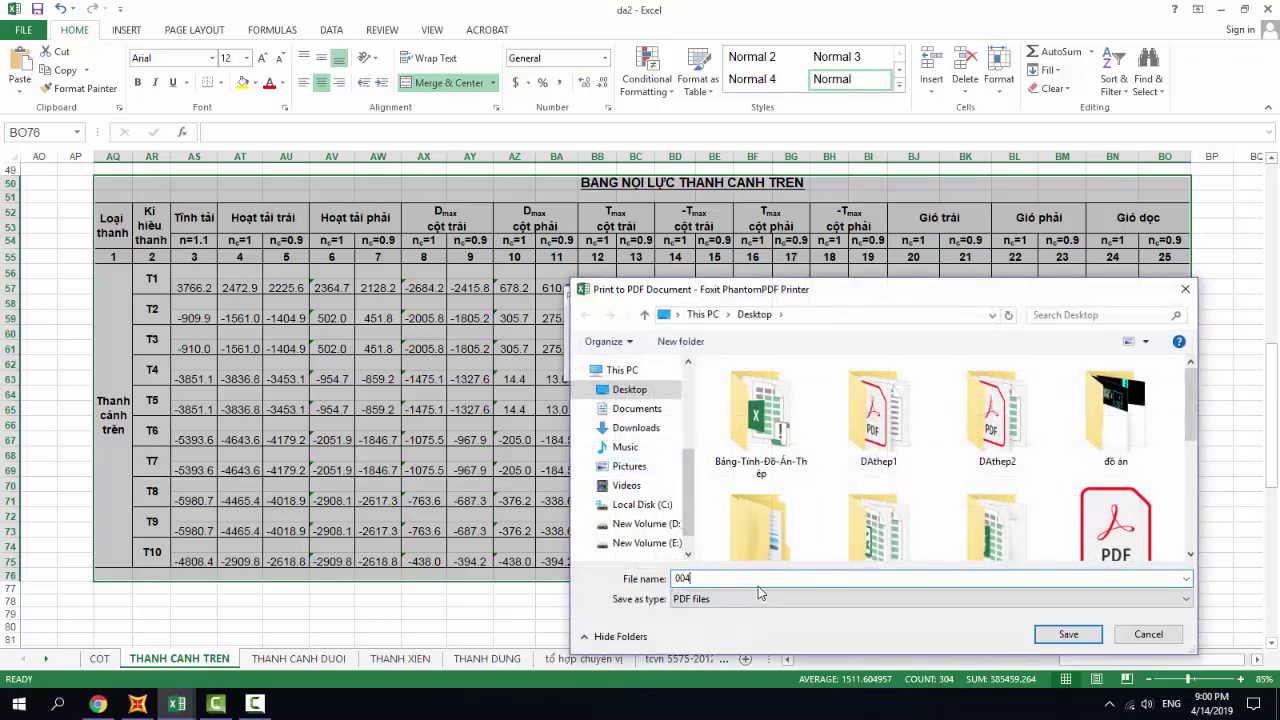
pyautogui.click(1068, 634)
# Print the TỔ HỢP NỘI LỰC THANH CÁNH TRÊN table, S26:Z51, to a new PDF on the Desktop.
pyautogui.moveTo(1090, 663); pyautogui.dragTo(922, 668)
pyautogui.scroll(9, 749, 506)
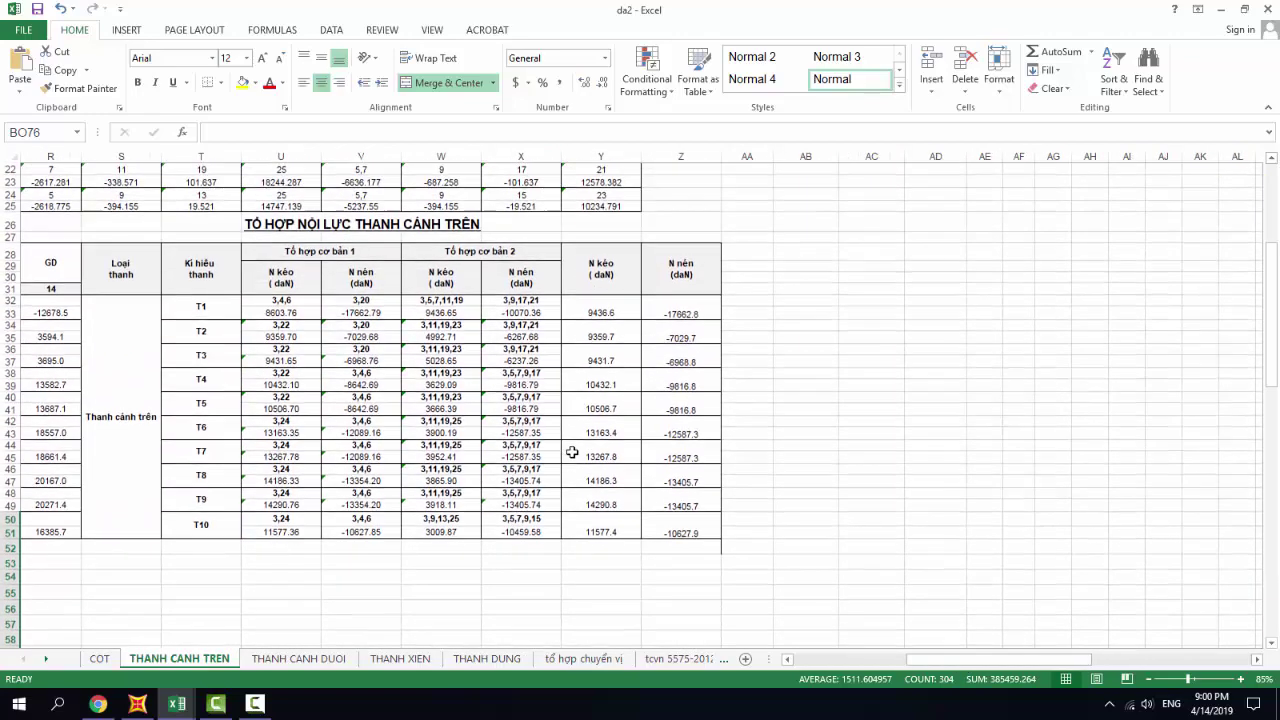
pyautogui.moveTo(714, 536); pyautogui.dragTo(92, 226)
pyautogui.hotkey('ctrl', 'p')
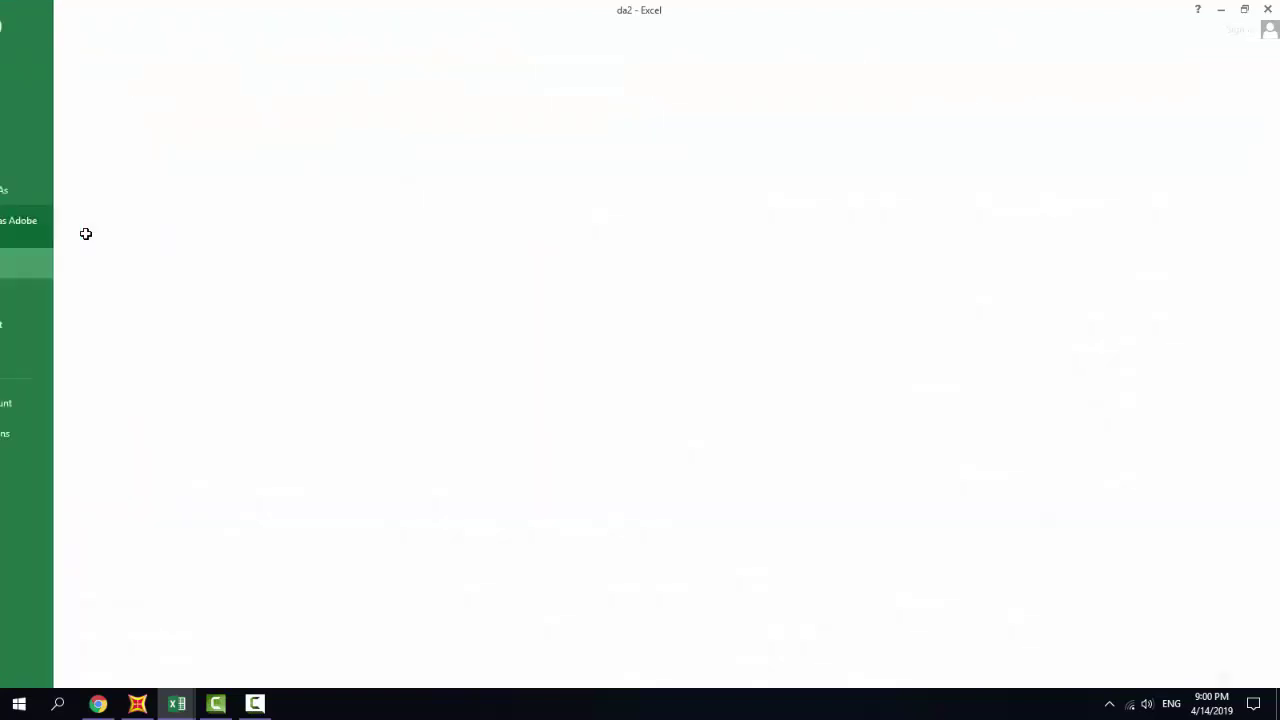
pyautogui.click(172, 140)
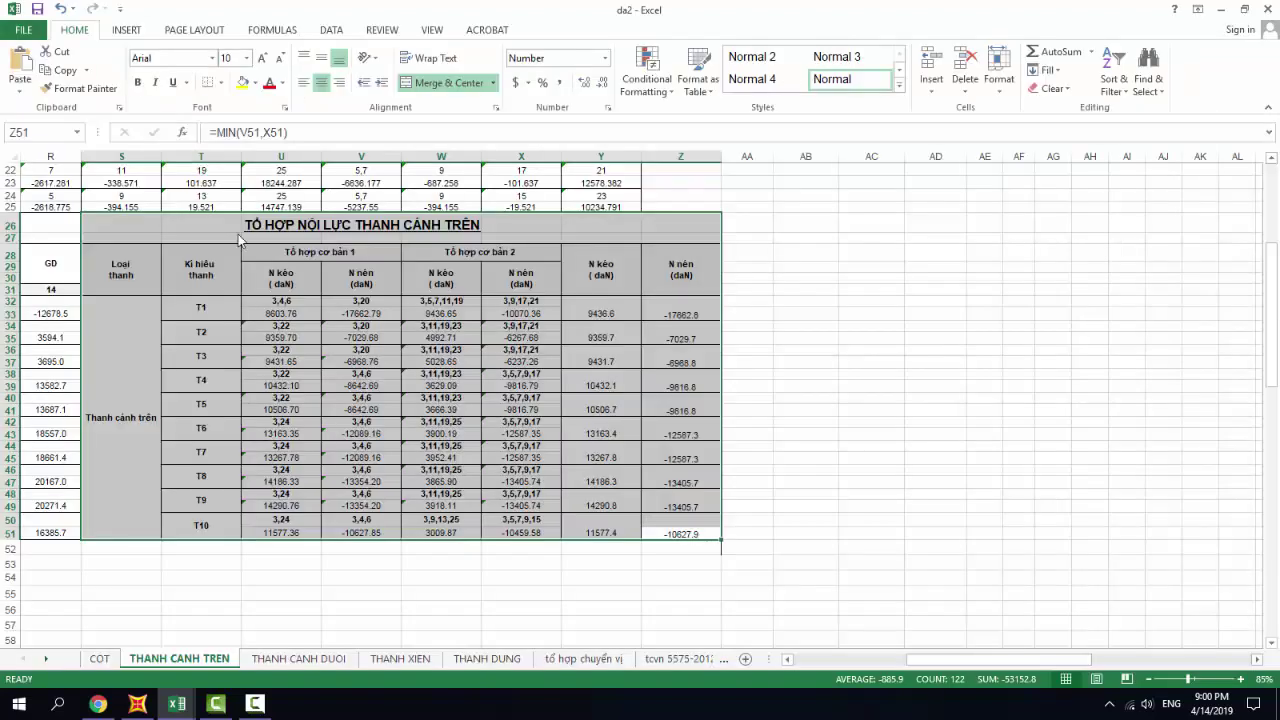
pyautogui.write('DA3')
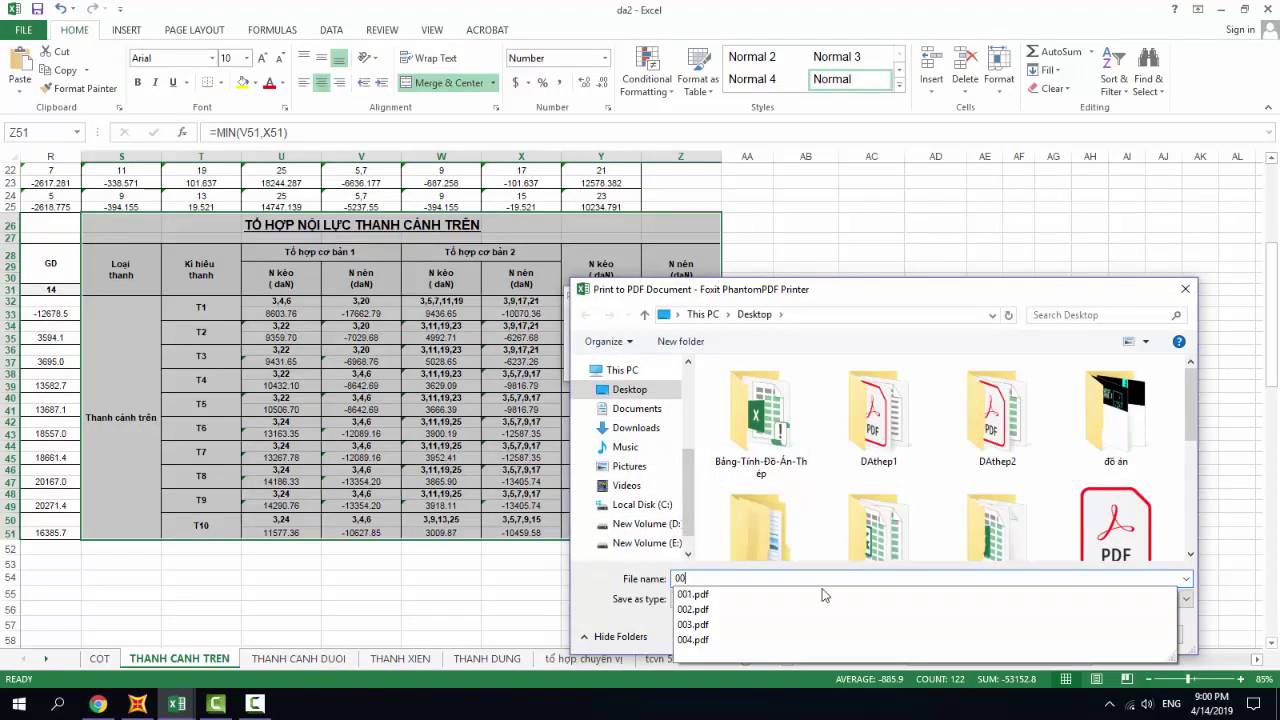
pyautogui.click(1067, 635)
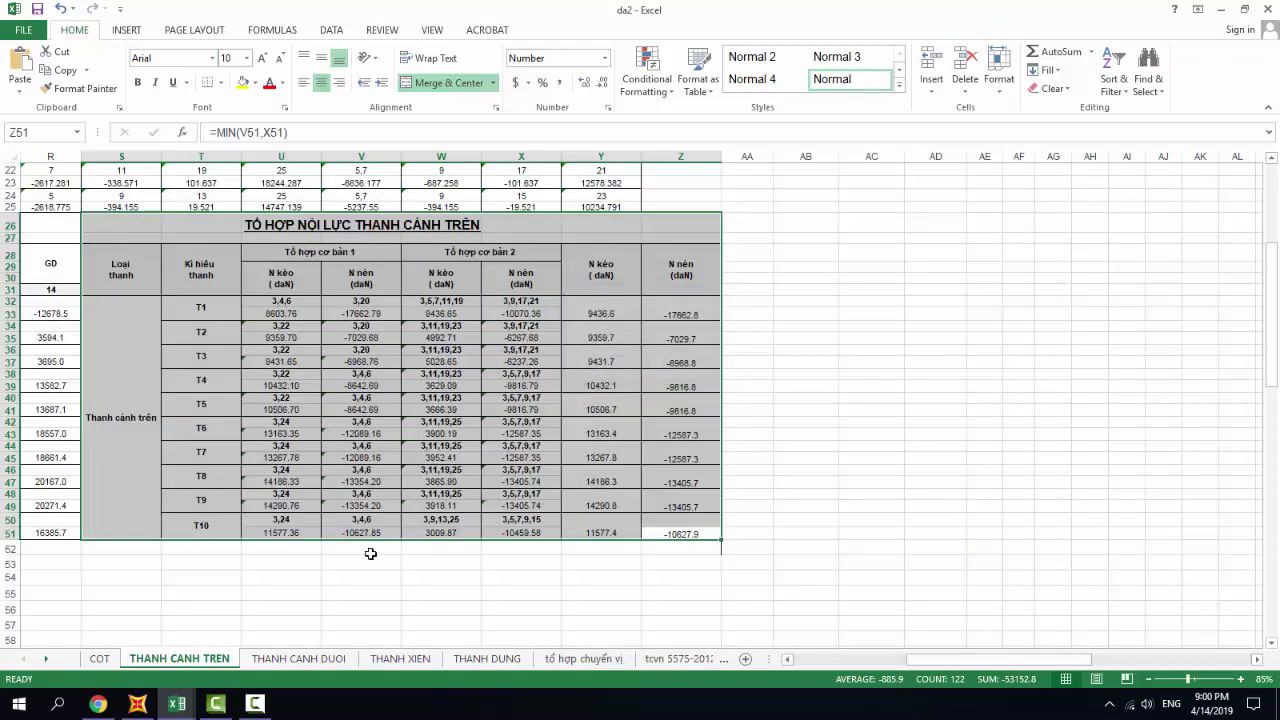
# Open the THANH CANH DUOI sheet and show the start of its Frame, OutputCase and P columns.
pyautogui.click(297, 662)
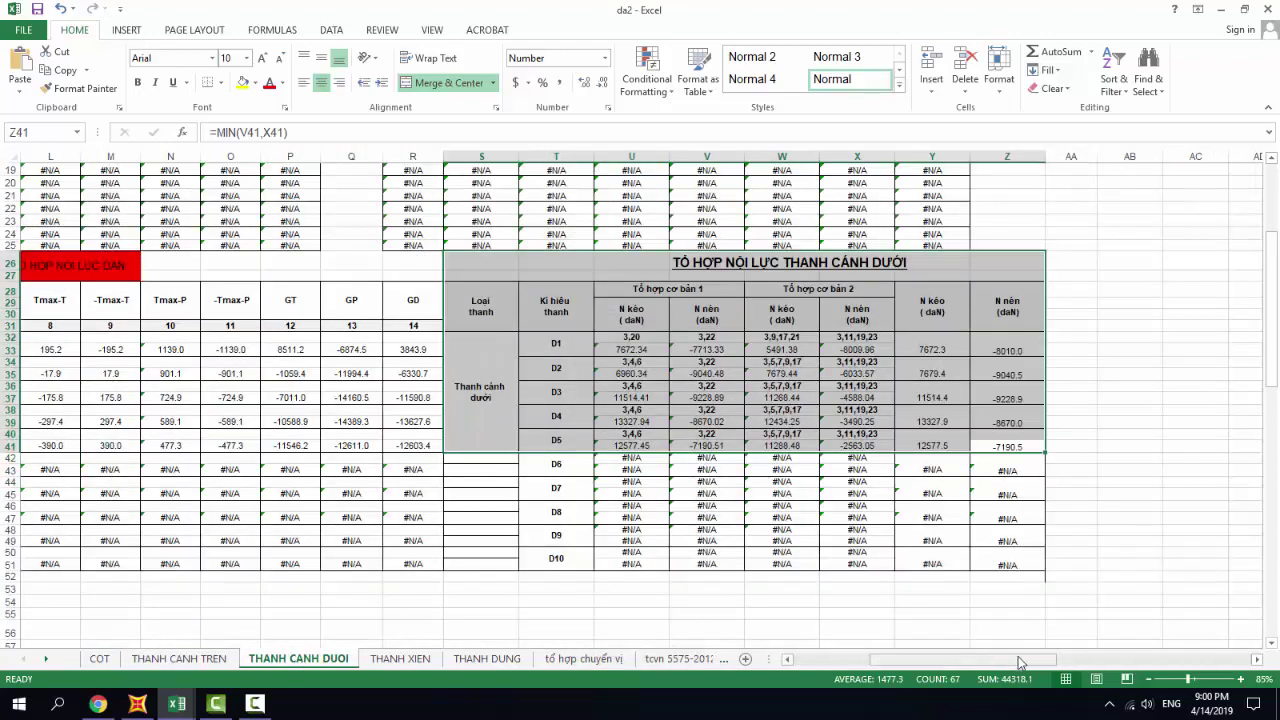
pyautogui.moveTo(1007, 663); pyautogui.dragTo(930, 663)
pyautogui.scroll(6, 188, 410)
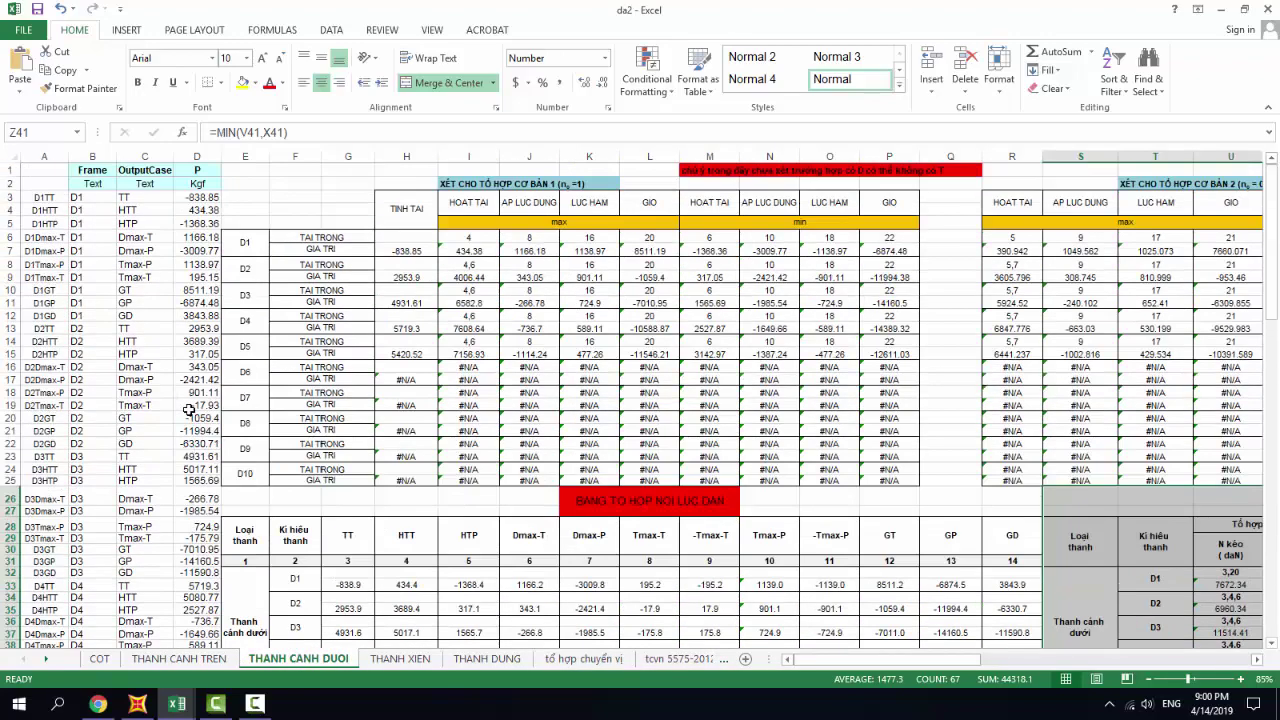
# Switch to SAP2000 and display the Element Forces - Frames table for the five bottom-chord frames from the left column to midspan.
pyautogui.click(137, 704)
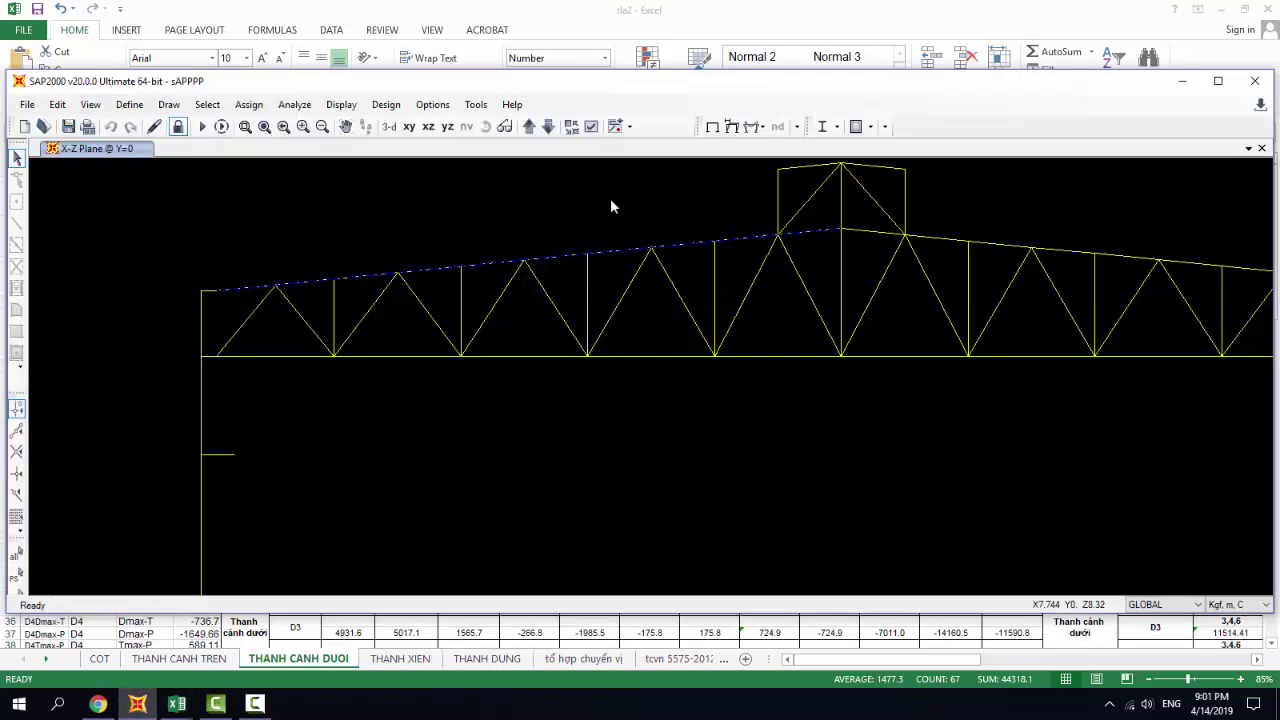
pyautogui.click(295, 355)
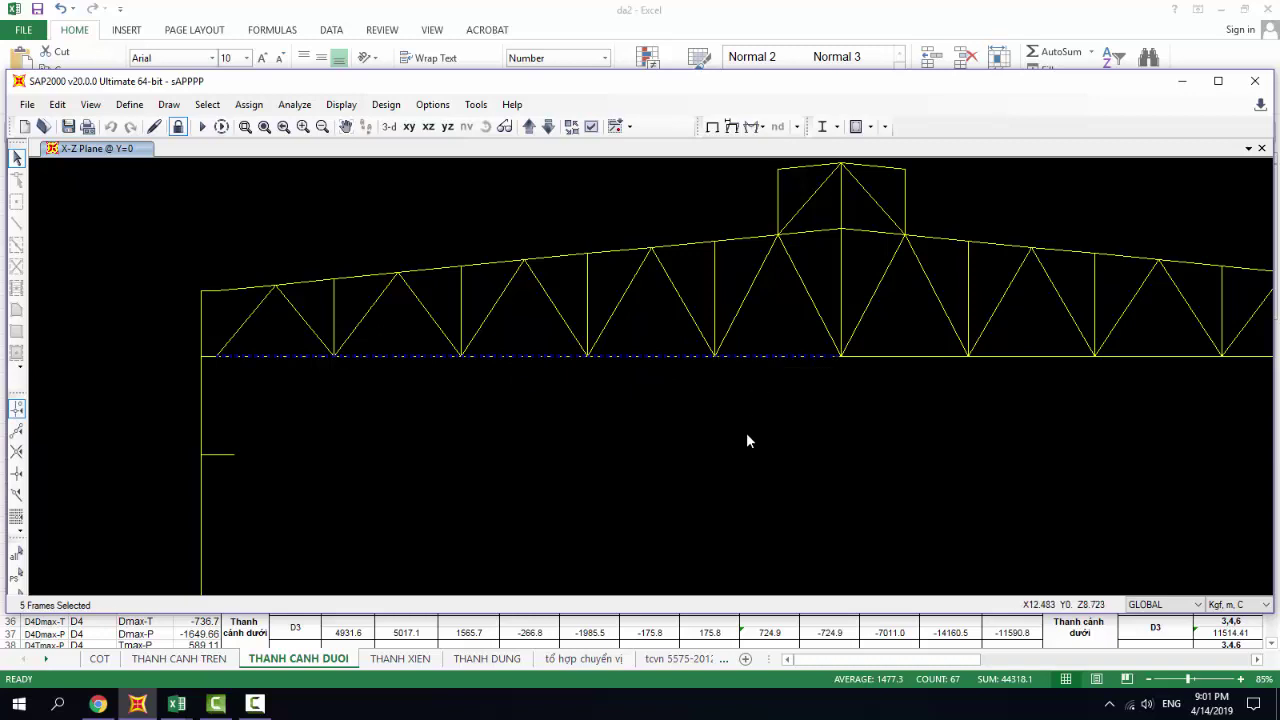
pyautogui.hotkey('ctrl', 't')
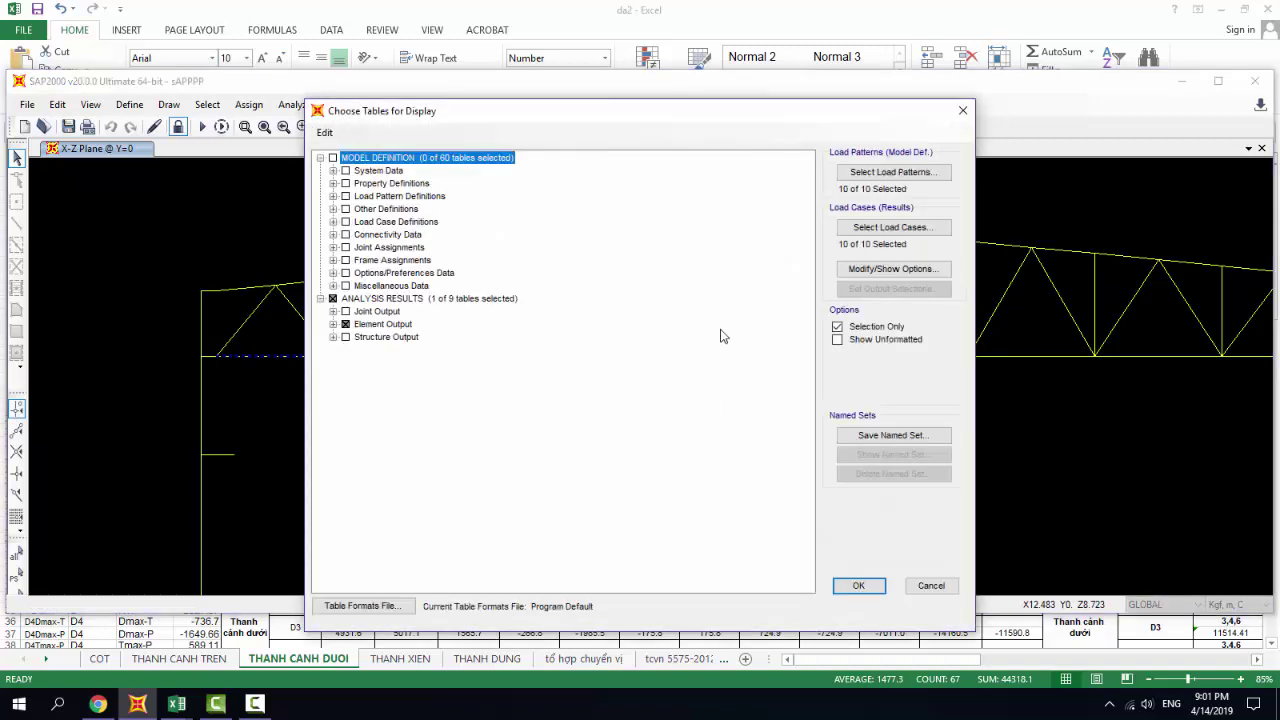
pyautogui.click(866, 587)
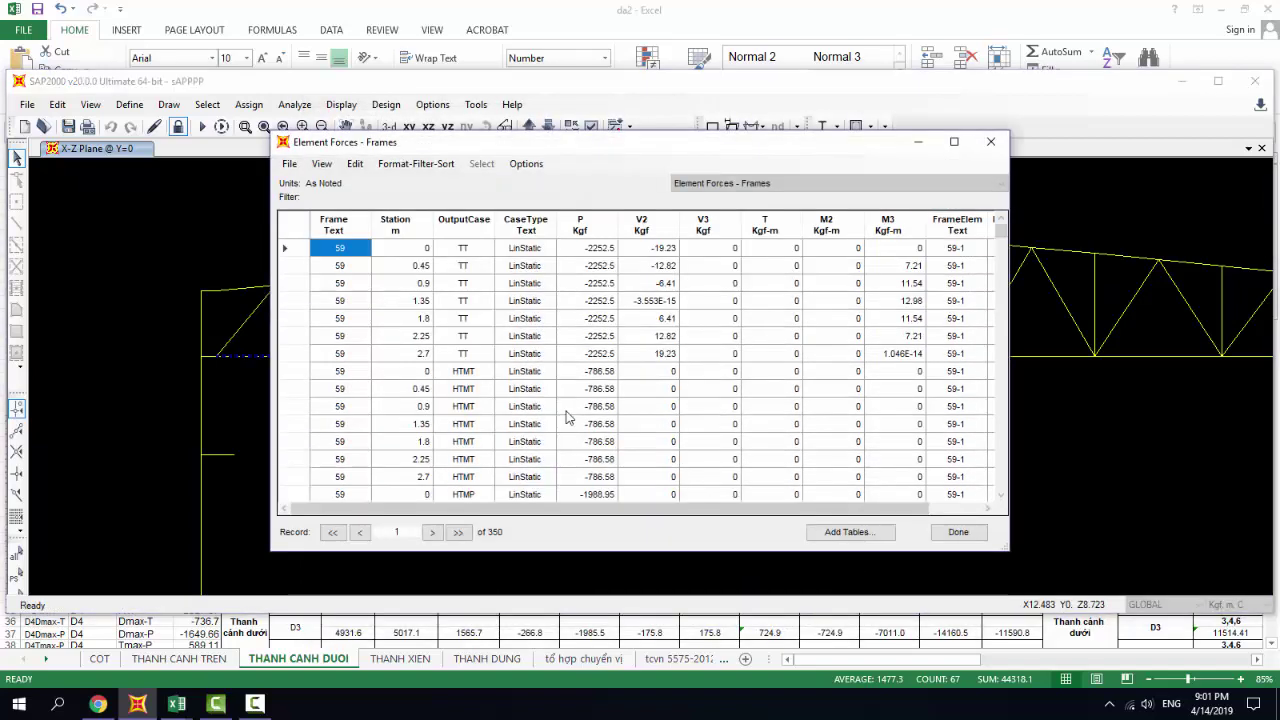
# Export the bottom-chord Element Forces - Frames table to Excel and bring up the resulting Book3 workbook.
pyautogui.click(289, 163)
pyautogui.moveTo(335, 180)
pyautogui.click(578, 183)
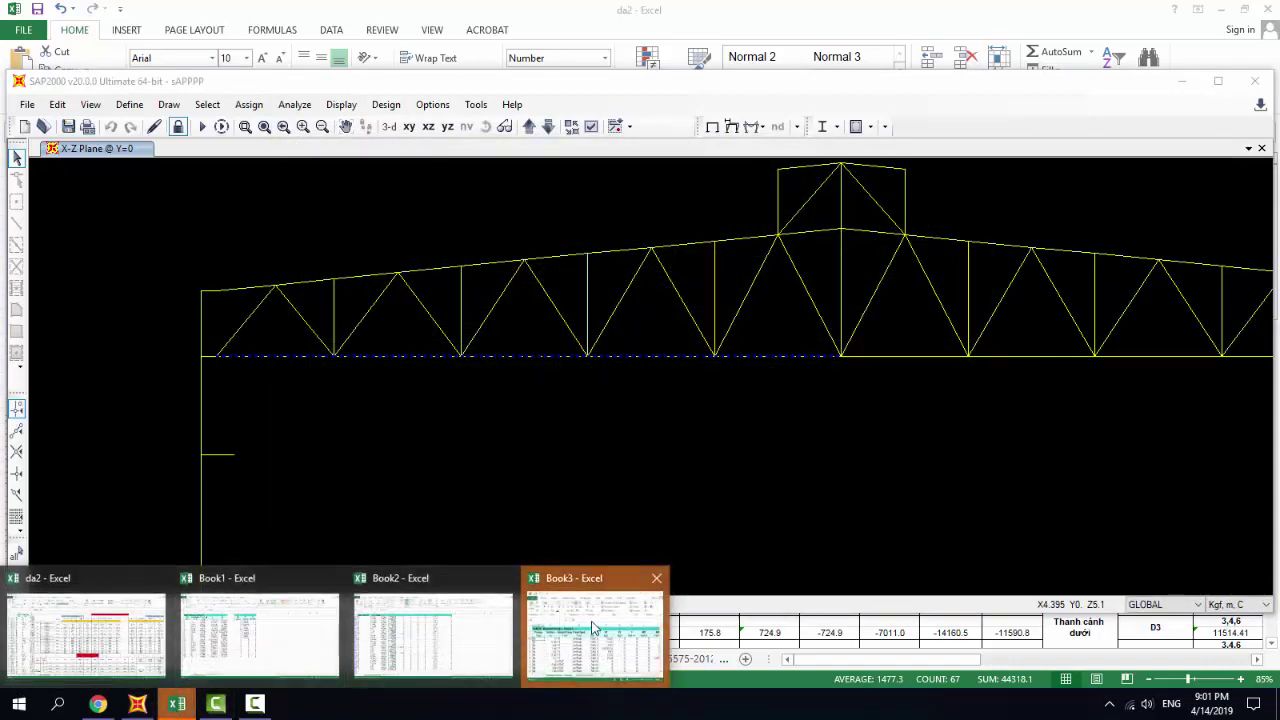
pyautogui.click(594, 625)
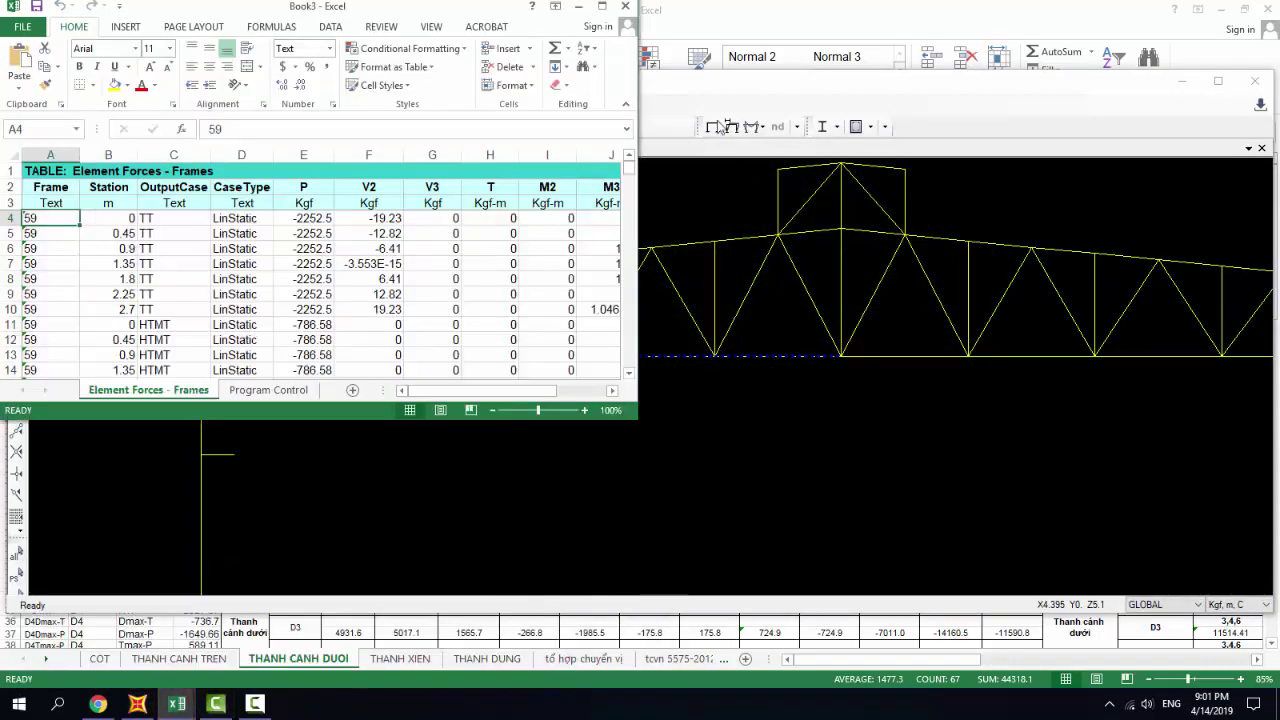
# Maximize the Book3 workbook and filter its Station column to show only the value 0.
pyautogui.click(601, 6)
pyautogui.click(125, 158)
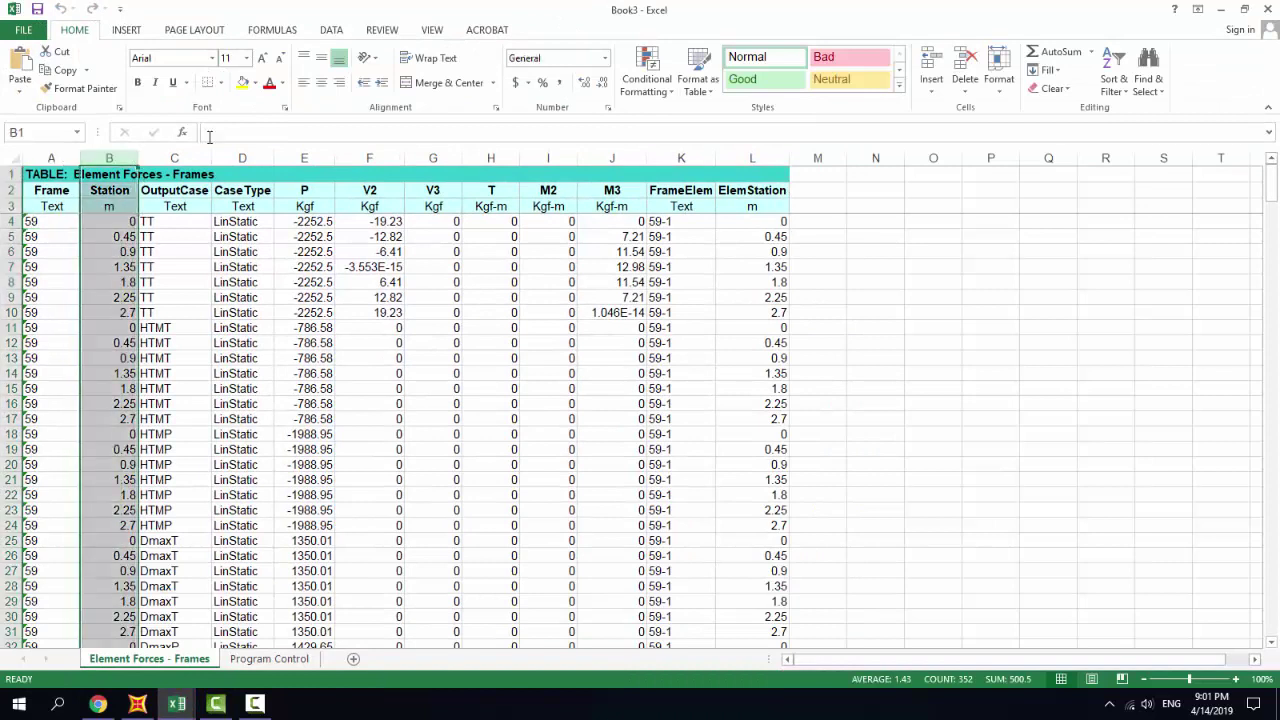
pyautogui.click(331, 30)
pyautogui.click(423, 70)
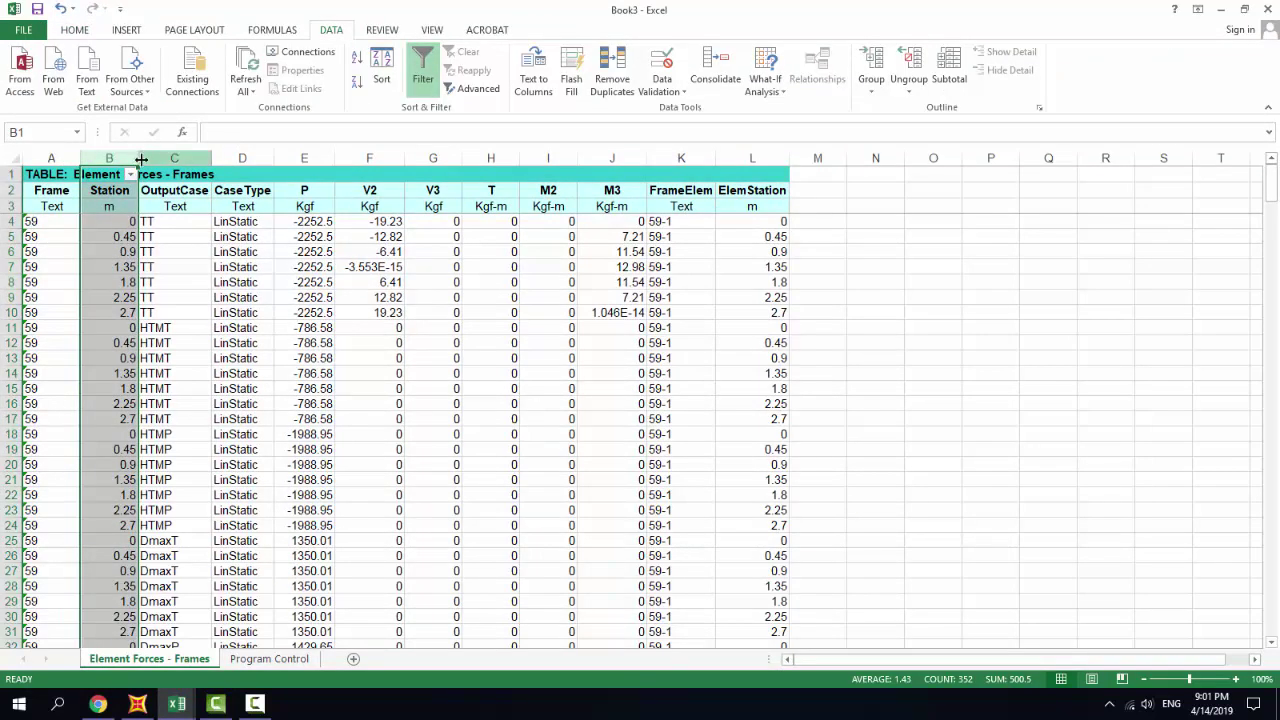
pyautogui.click(130, 175)
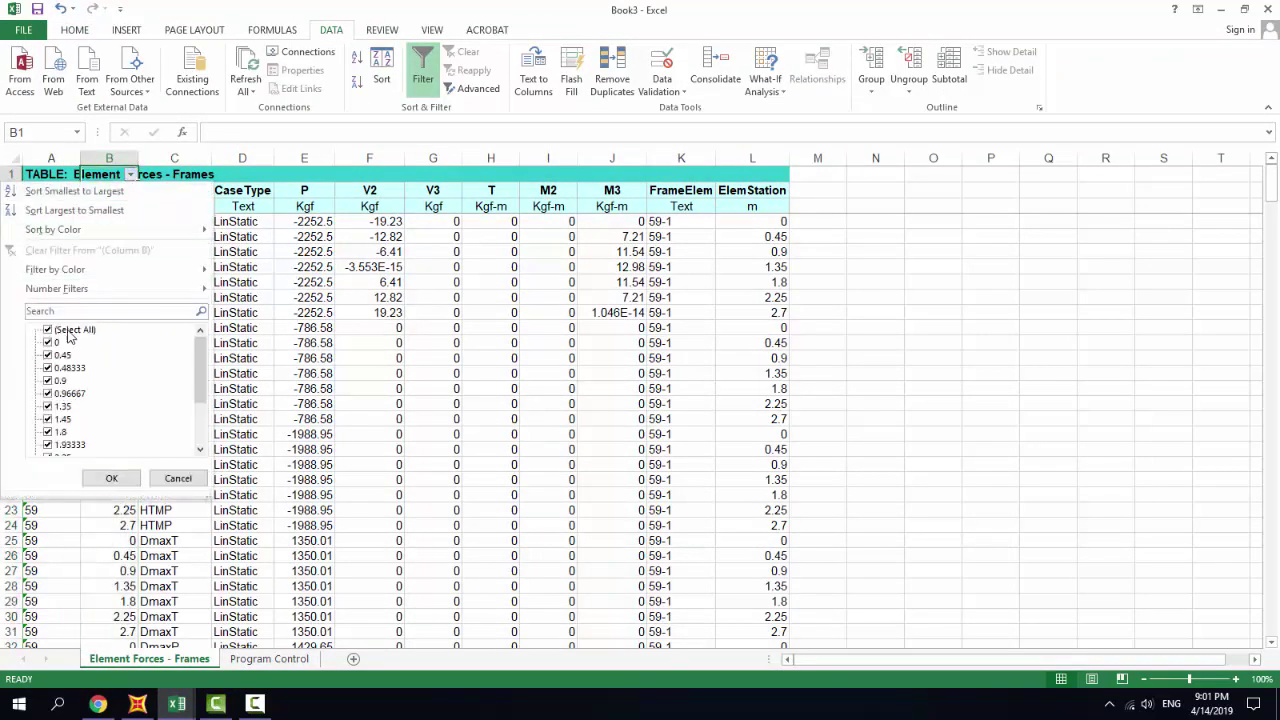
pyautogui.click(56, 330)
pyautogui.click(56, 343)
pyautogui.click(111, 478)
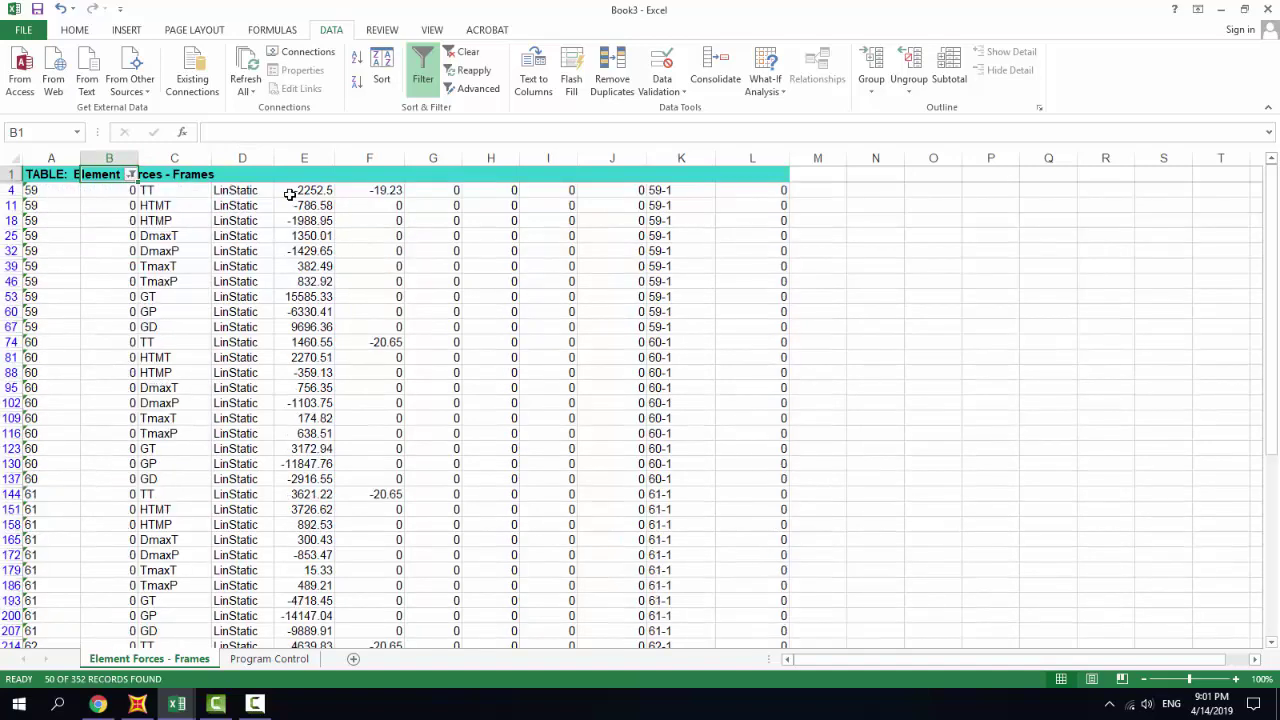
# Copy all filtered P values from Book3 into the P column of da2's THANH CANH DUOI sheet, starting at D3.
pyautogui.moveTo(289, 194); pyautogui.dragTo(323, 614)
pyautogui.hotkey('ctrl', 'c')
pyautogui.moveTo(176, 703)
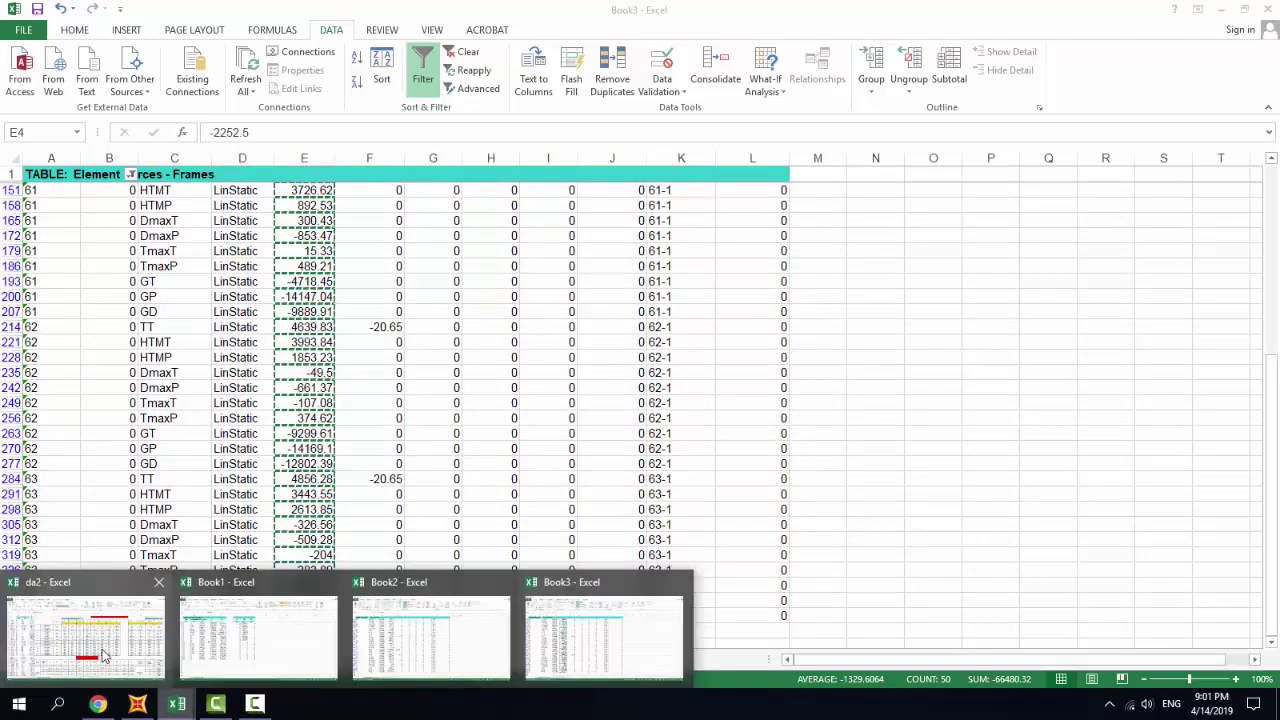
pyautogui.click(104, 655)
pyautogui.click(193, 197)
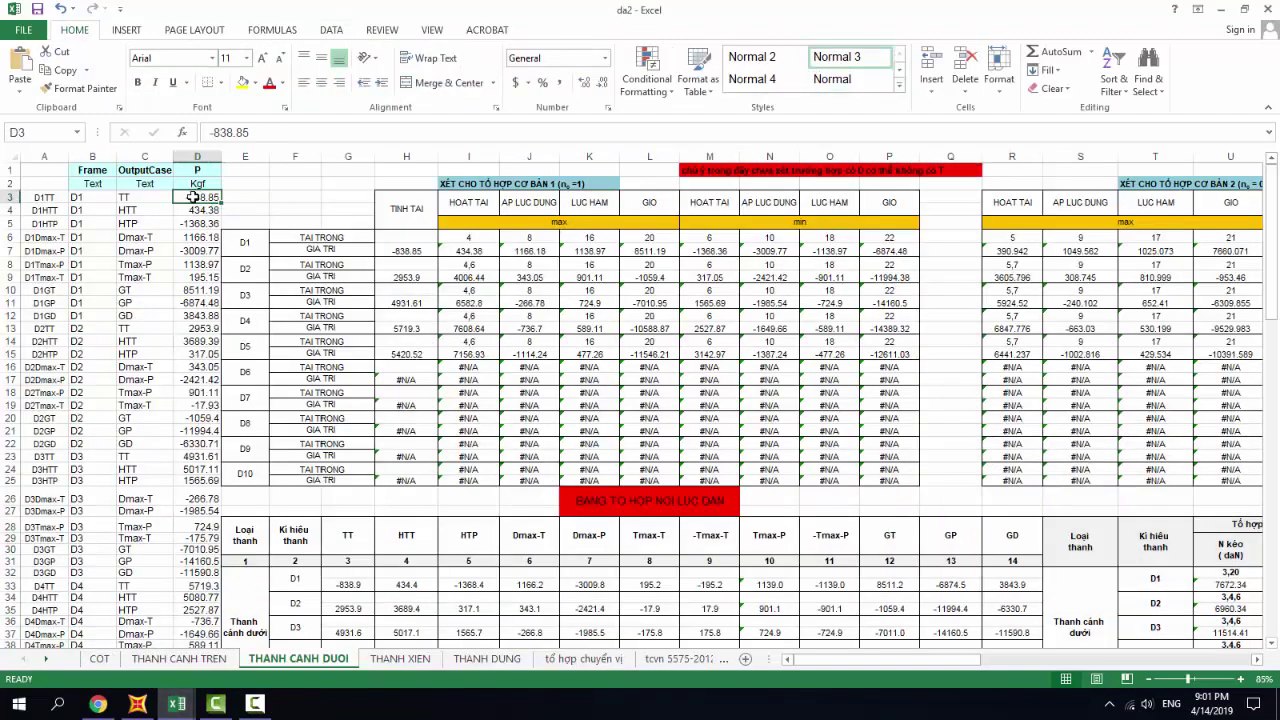
pyautogui.hotkey('ctrl', 'v')
pyautogui.scroll(-8, 80, 485)
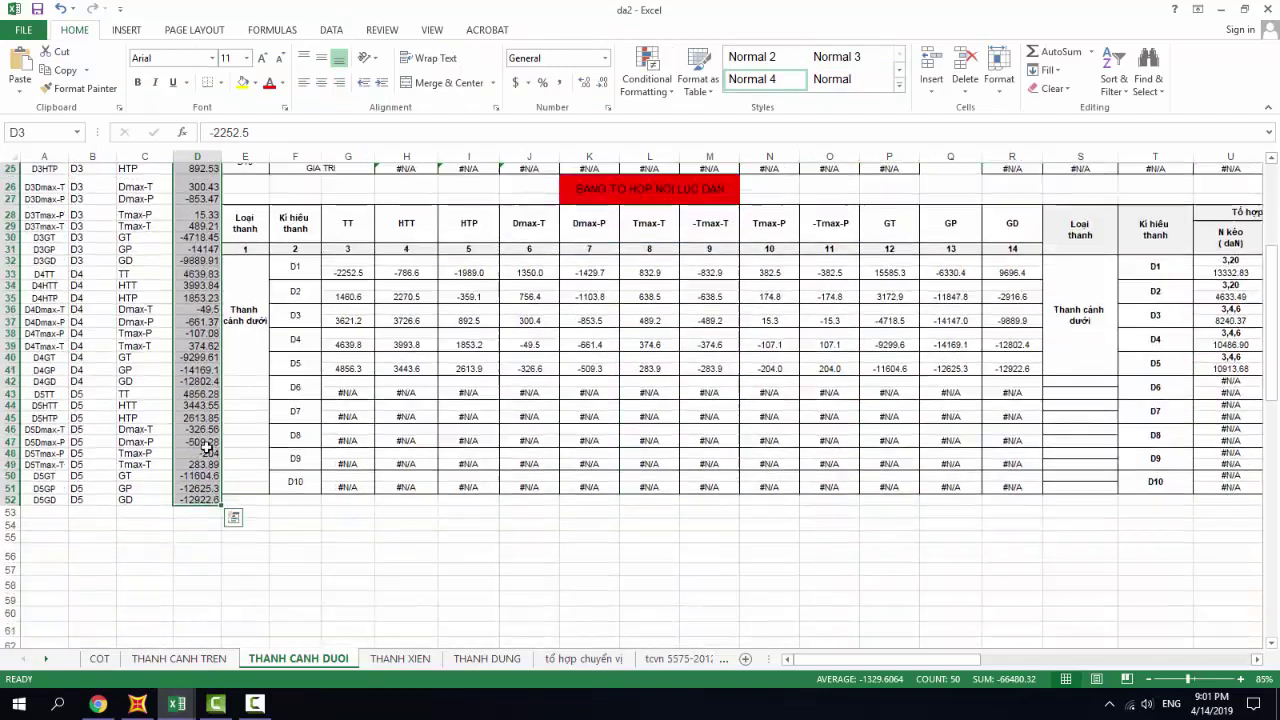
pyautogui.scroll(8, 103, 494)
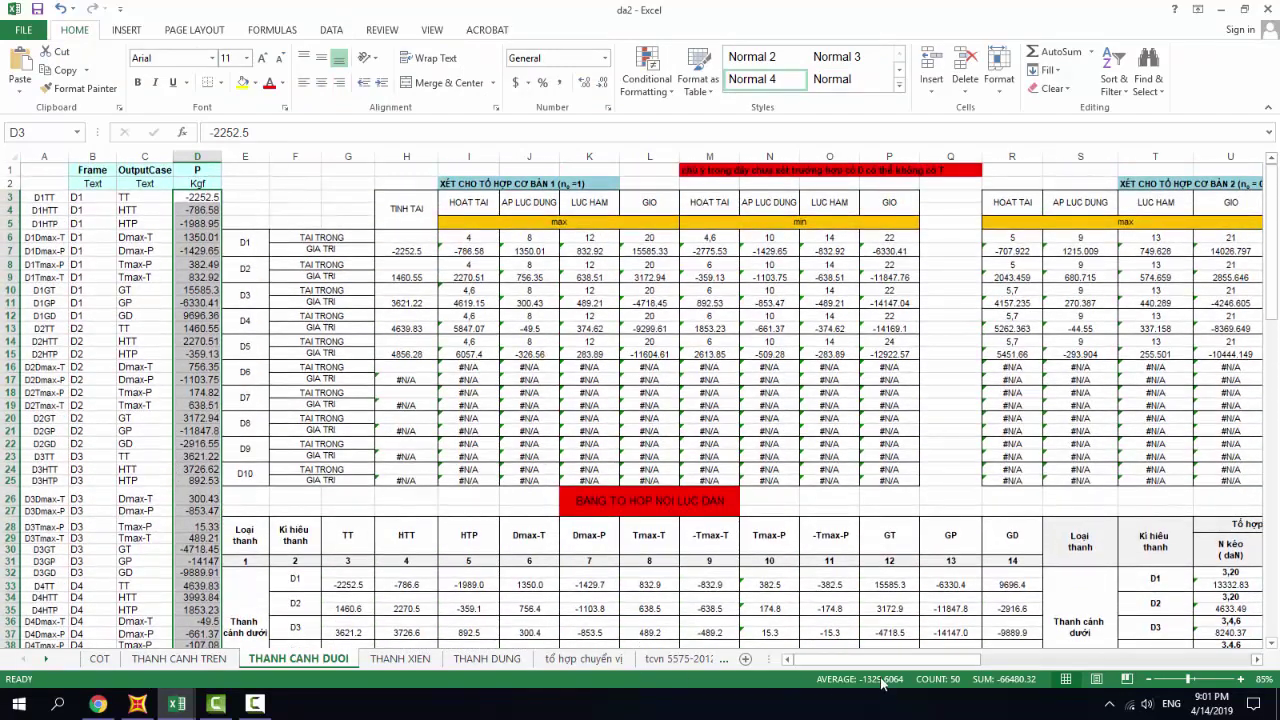
# Print the BẢNG NỘI LỰC THANH CÁNH DƯỚI table, AE56:BC72, to a PDF named 006 on the Desktop.
pyautogui.moveTo(872, 661); pyautogui.dragTo(1085, 666)
pyautogui.scroll(-15, 950, 575)
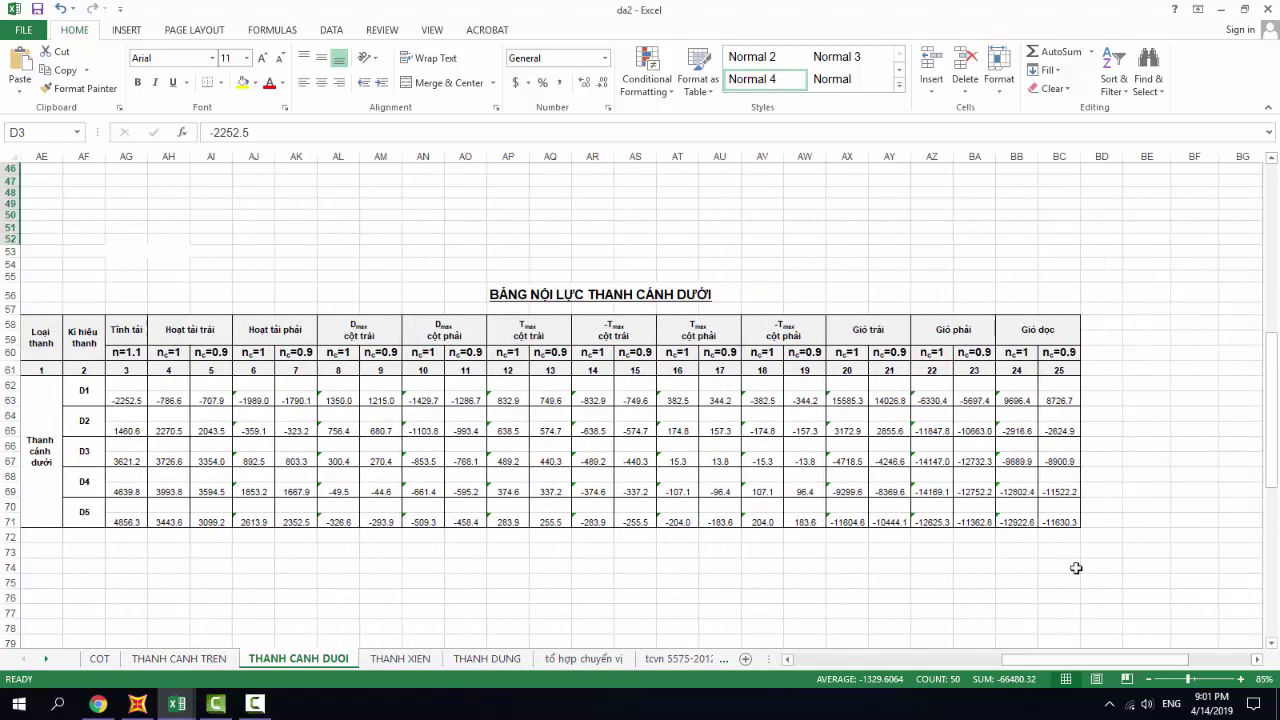
pyautogui.moveTo(1062, 537); pyautogui.dragTo(22, 296)
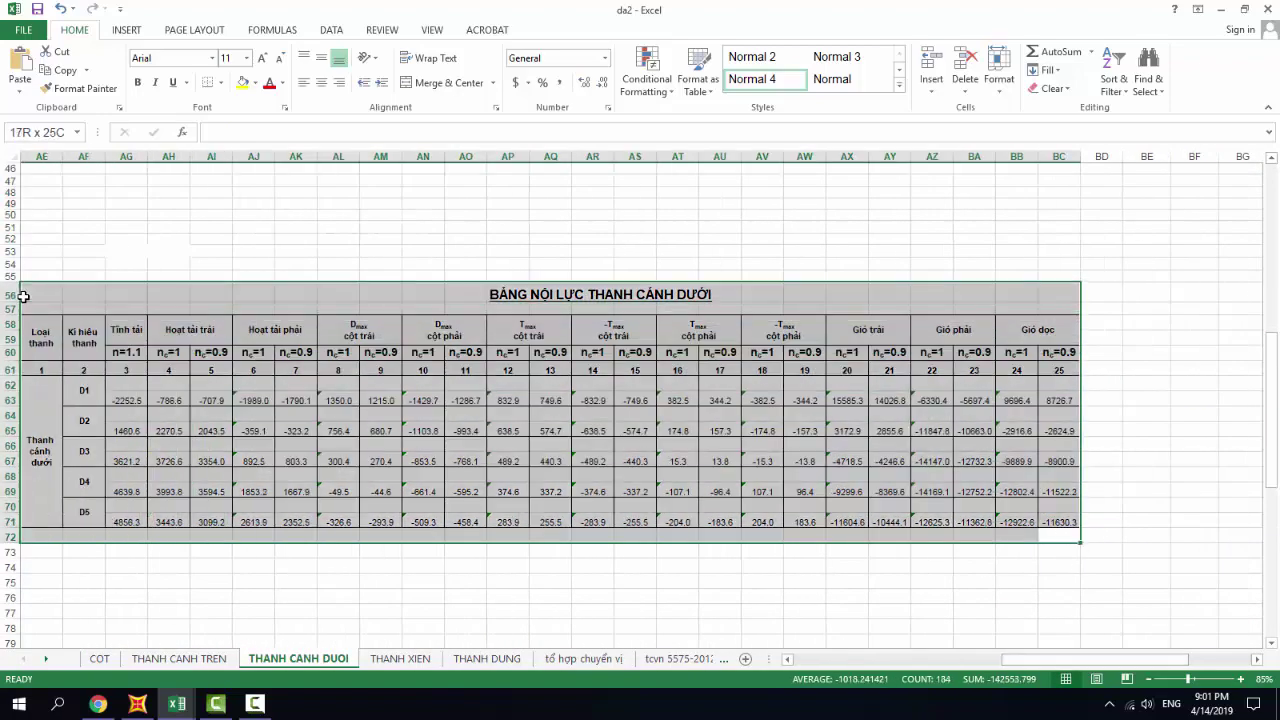
pyautogui.hotkey('ctrl', 'p')
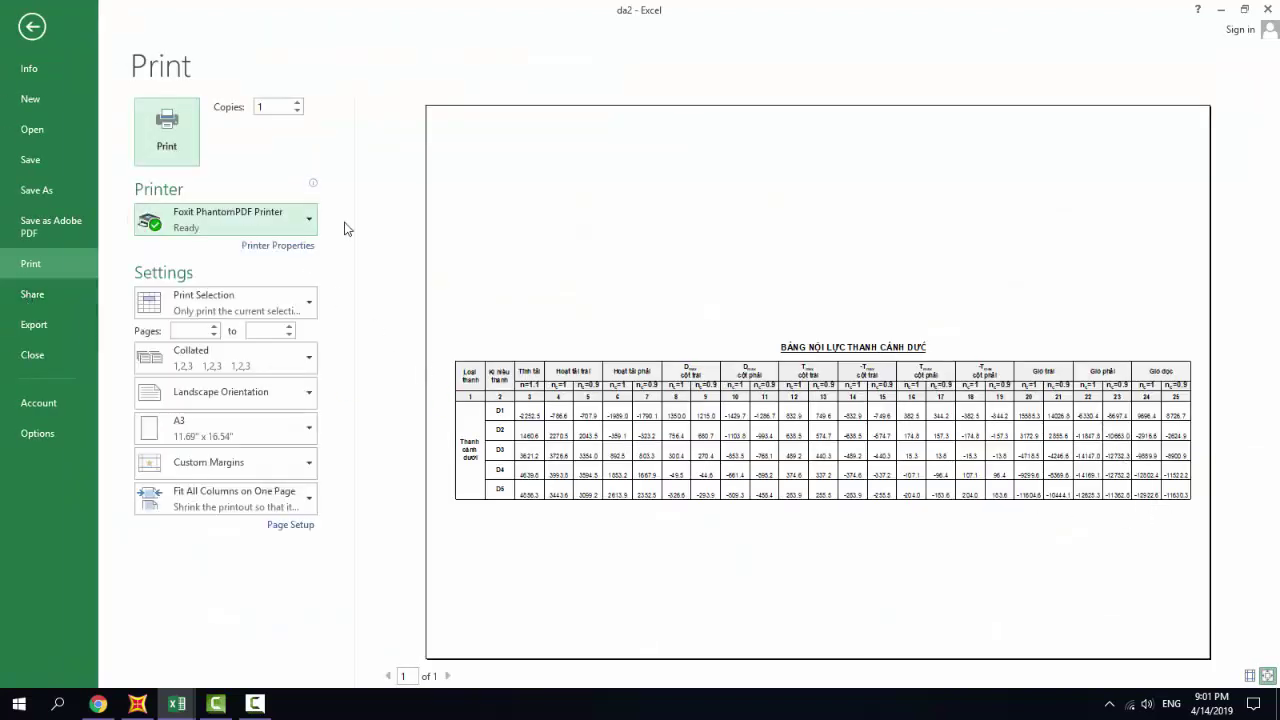
pyautogui.click(166, 128)
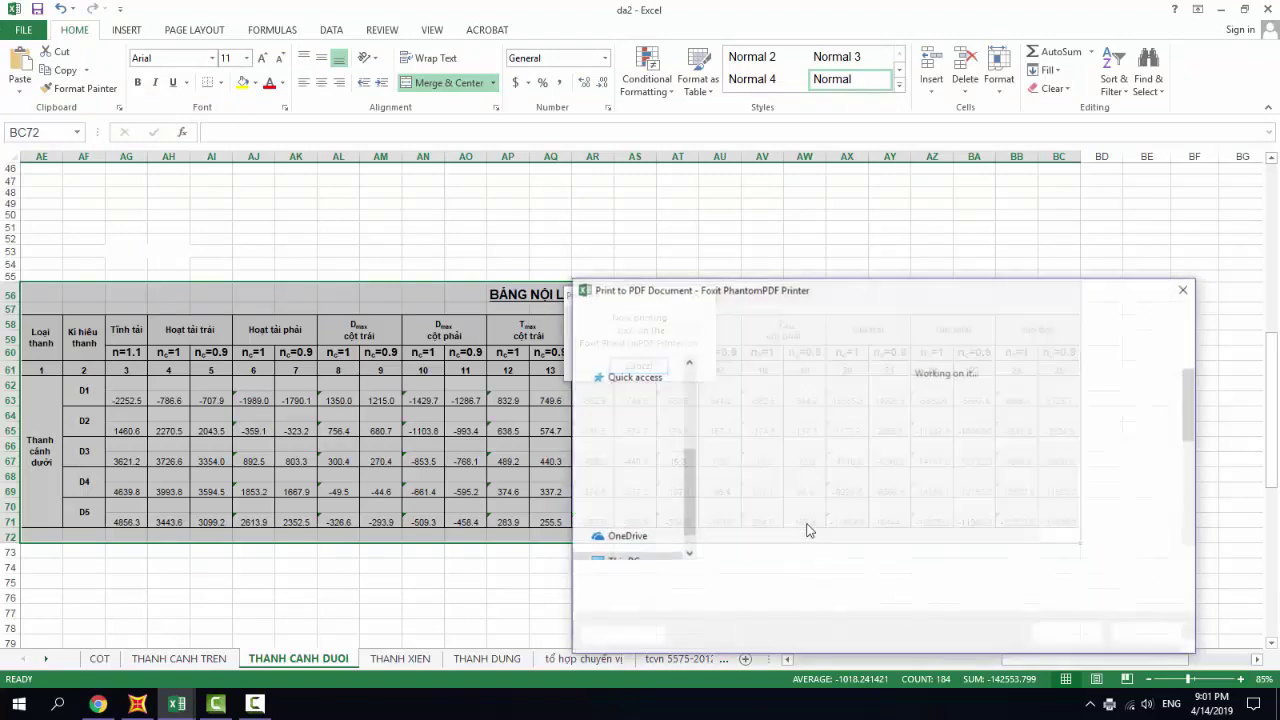
pyautogui.write('00')
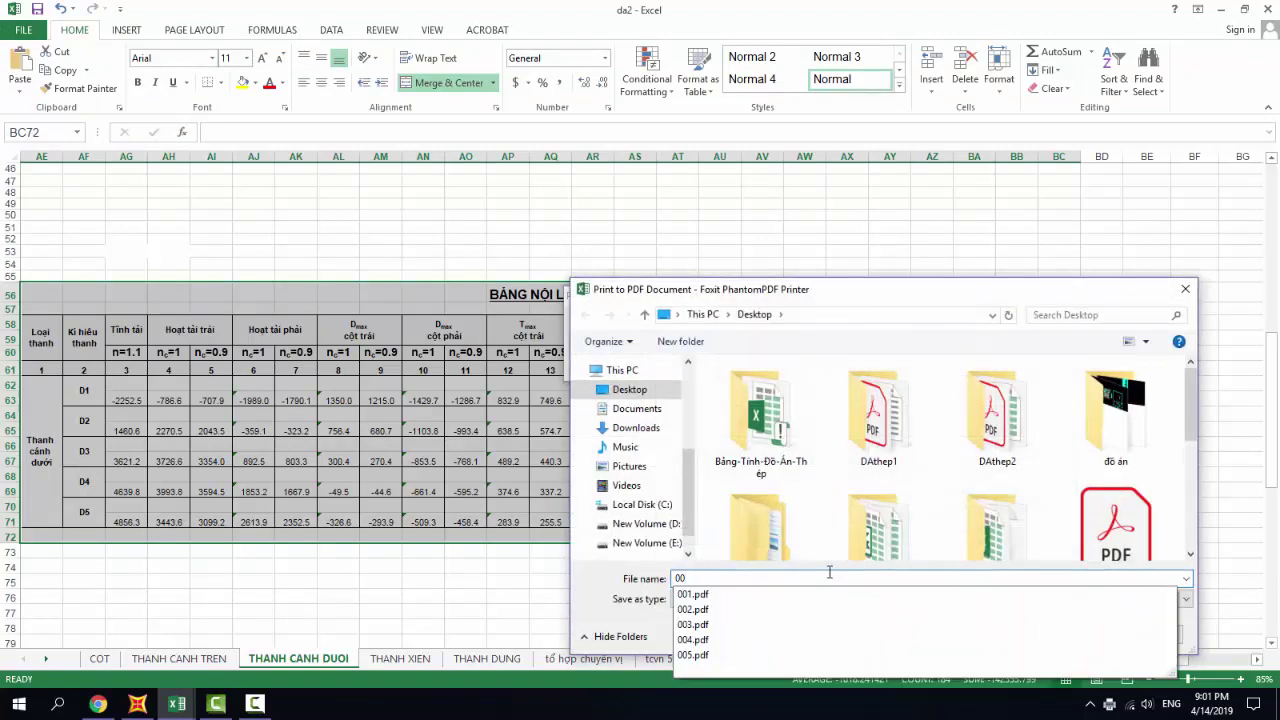
pyautogui.write('6')
pyautogui.click(1076, 636)
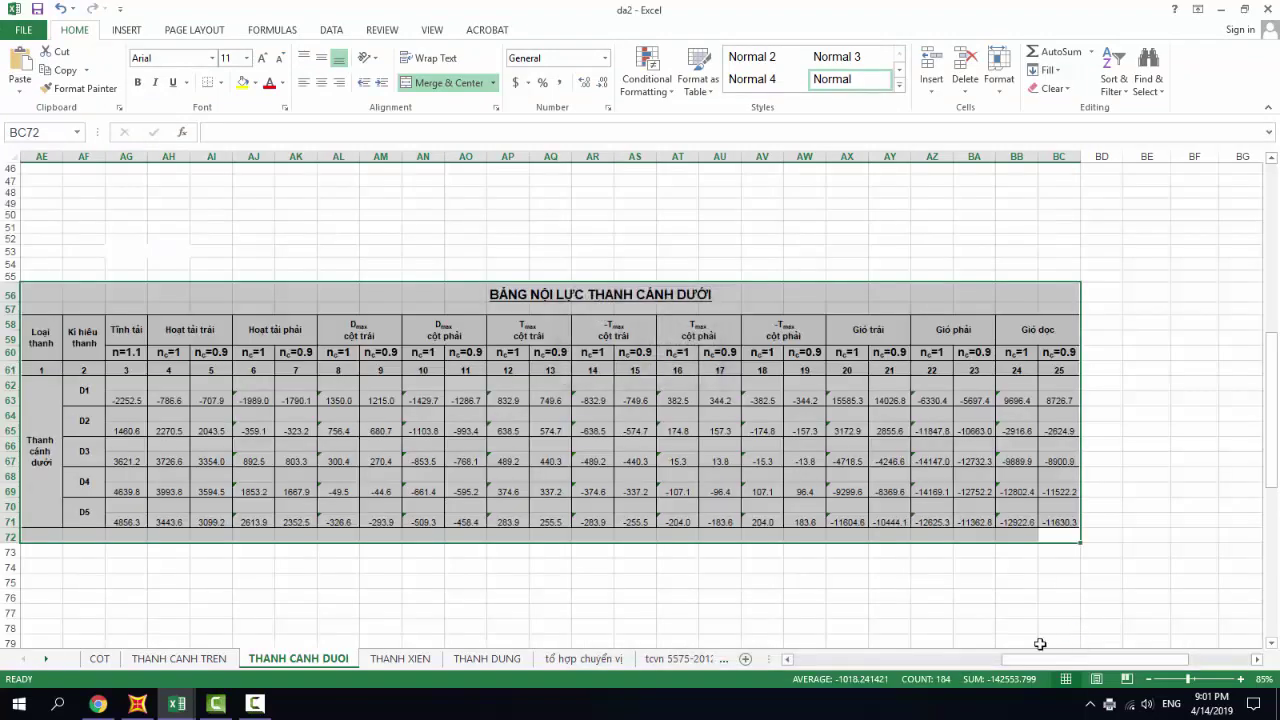
# Print the TỔ HỢP NỘI LỰC THANH CÁNH DƯỚI table, S26:Z41, to a PDF named 007 on the Desktop.
pyautogui.moveTo(1032, 662); pyautogui.dragTo(818, 662)
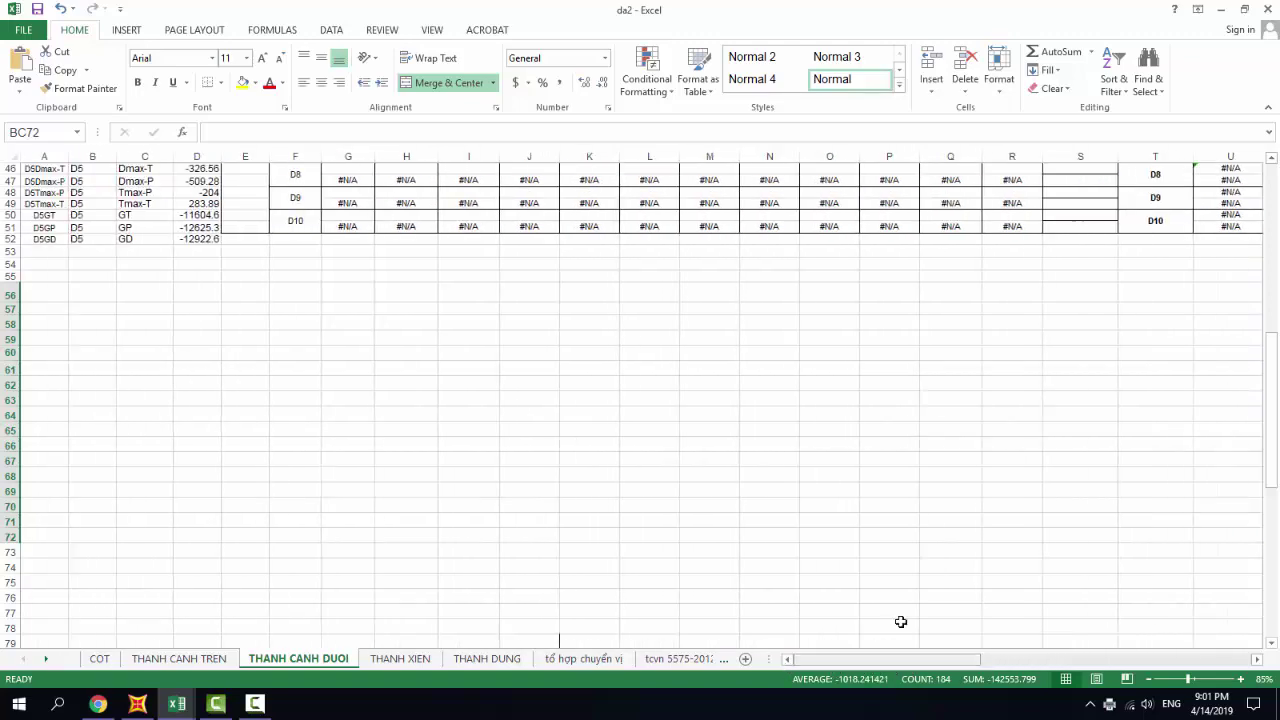
pyautogui.scroll(10, 1086, 566)
pyautogui.moveTo(963, 662); pyautogui.dragTo(1048, 662)
pyautogui.moveTo(963, 483); pyautogui.dragTo(440, 302)
pyautogui.hotkey('ctrl', 'p')
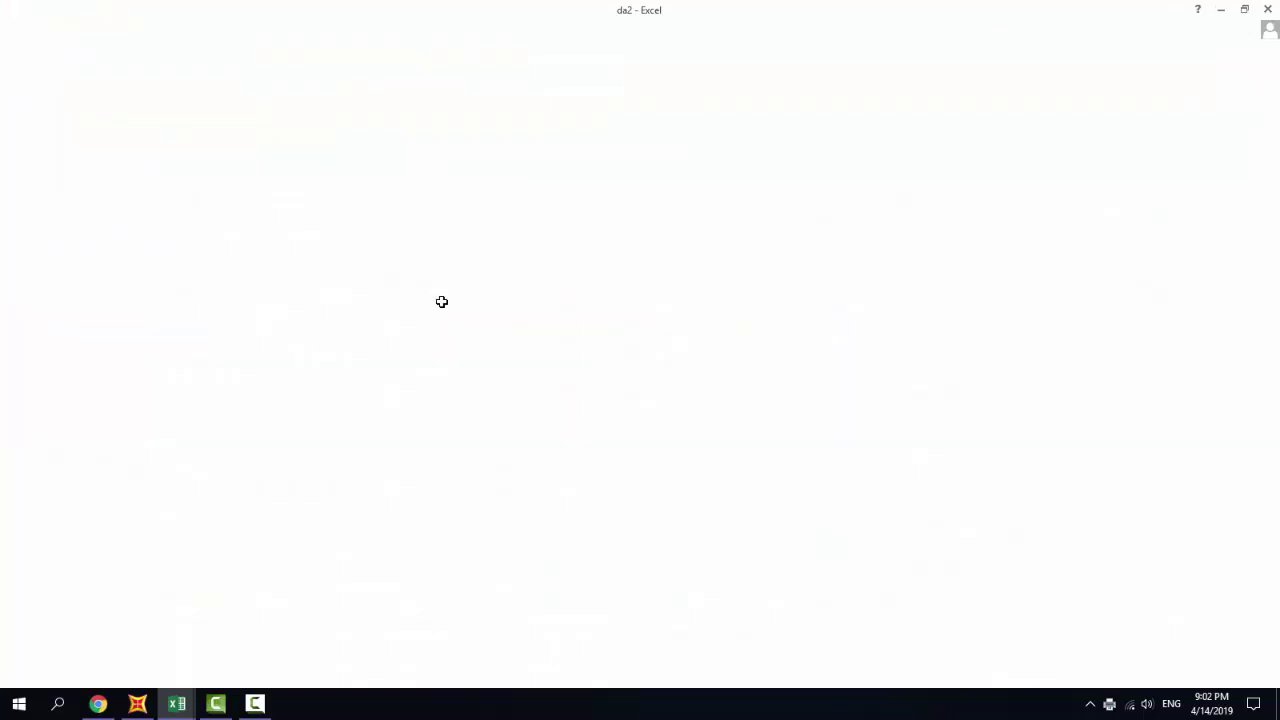
pyautogui.click(180, 155)
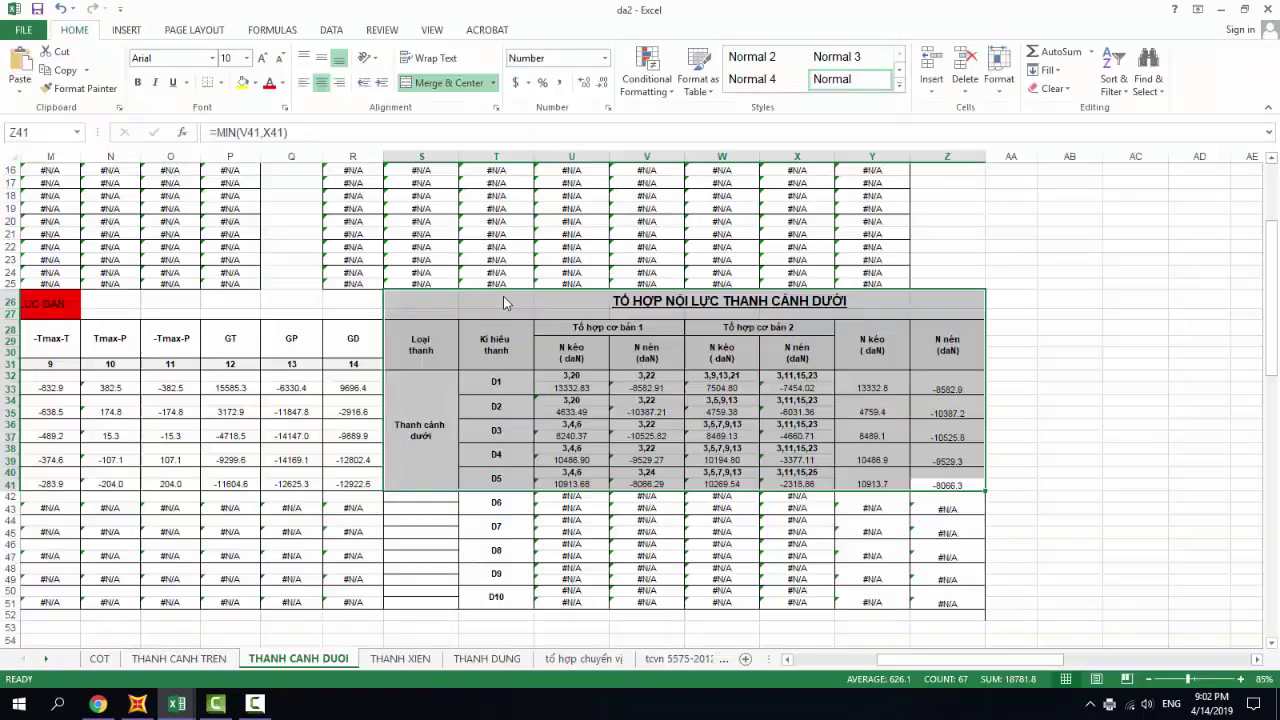
pyautogui.write('007')
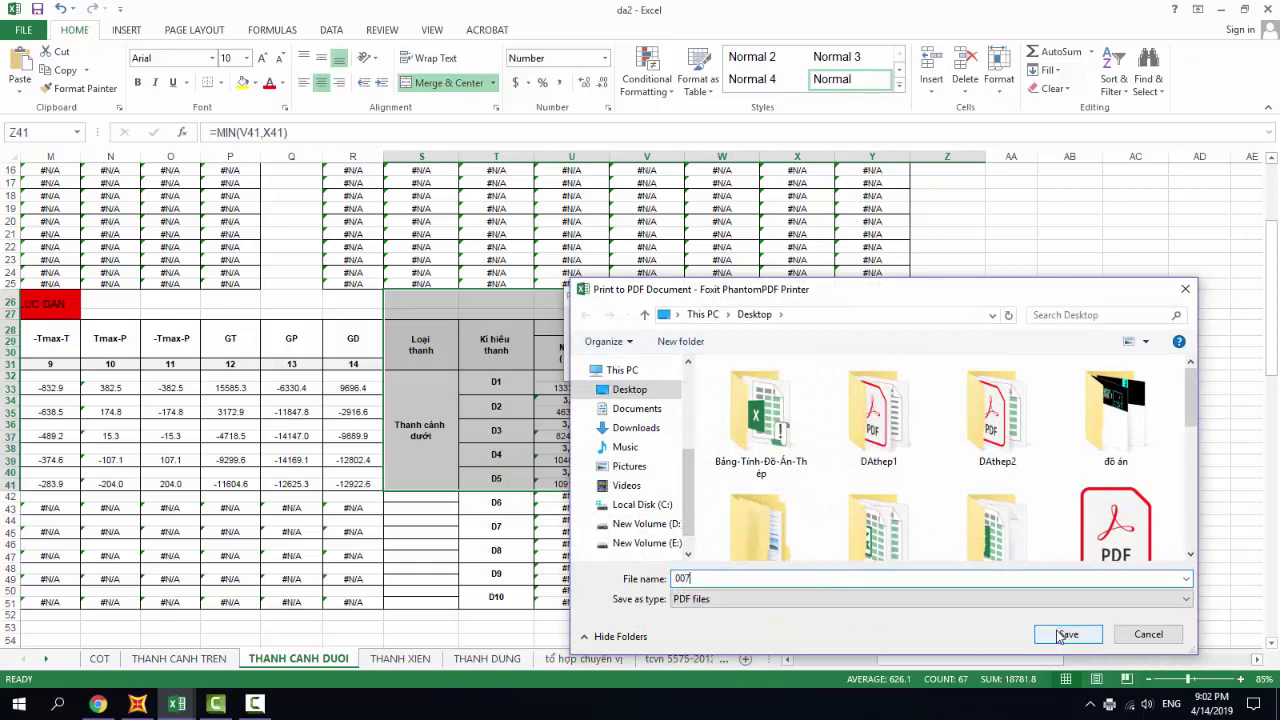
pyautogui.click(1065, 634)
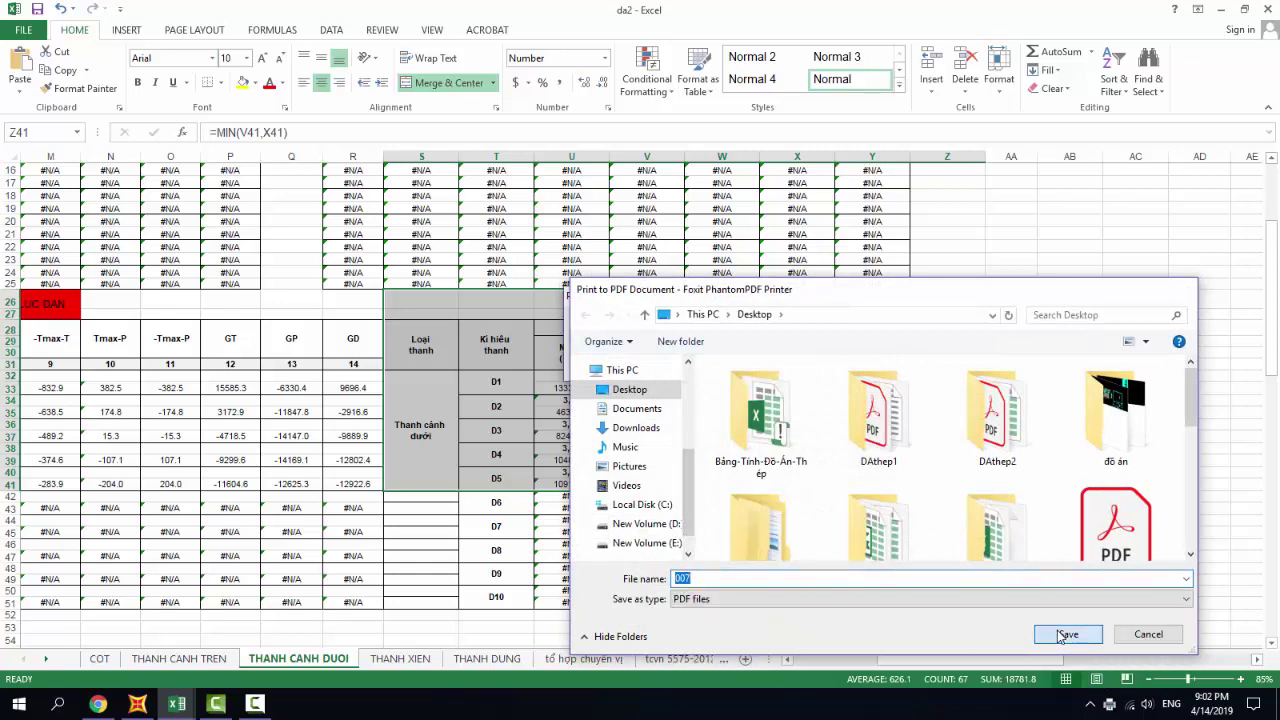
# Open the THANH XIEN sheet and show the start of its Frame, OutputCase and P columns.
pyautogui.click(402, 658)
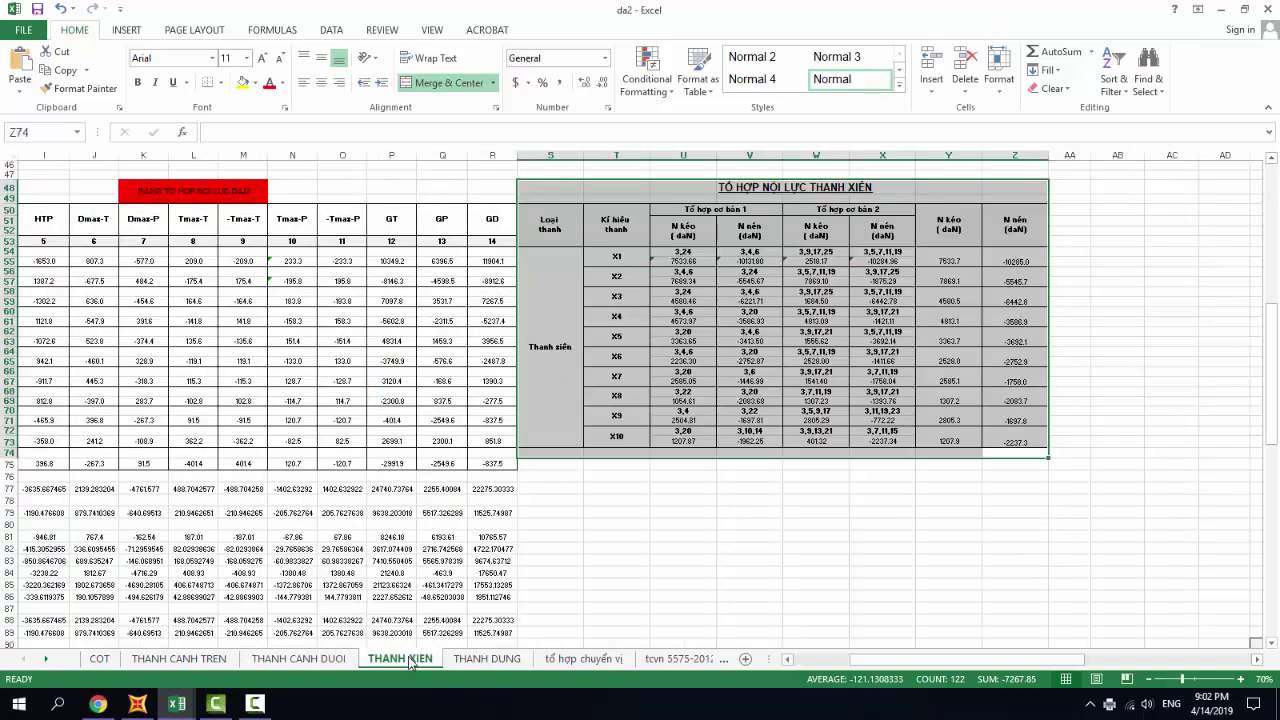
pyautogui.moveTo(926, 661); pyautogui.dragTo(838, 661)
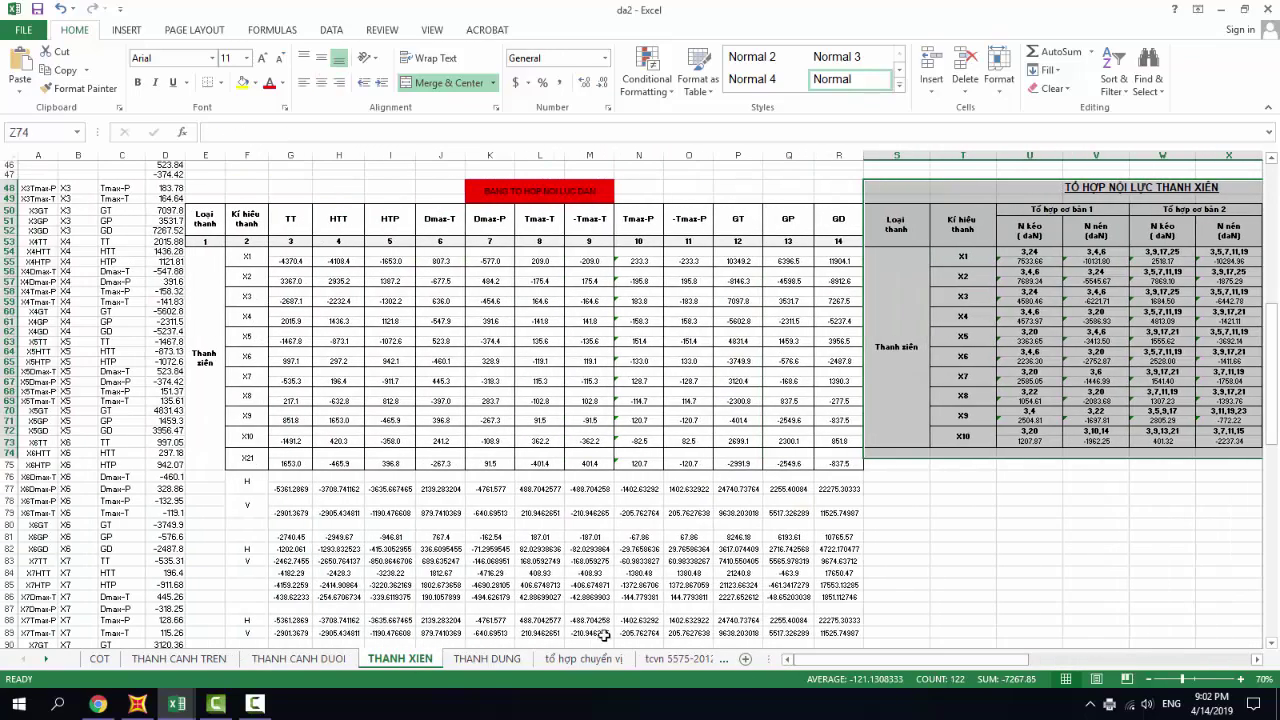
pyautogui.scroll(15, 215, 526)
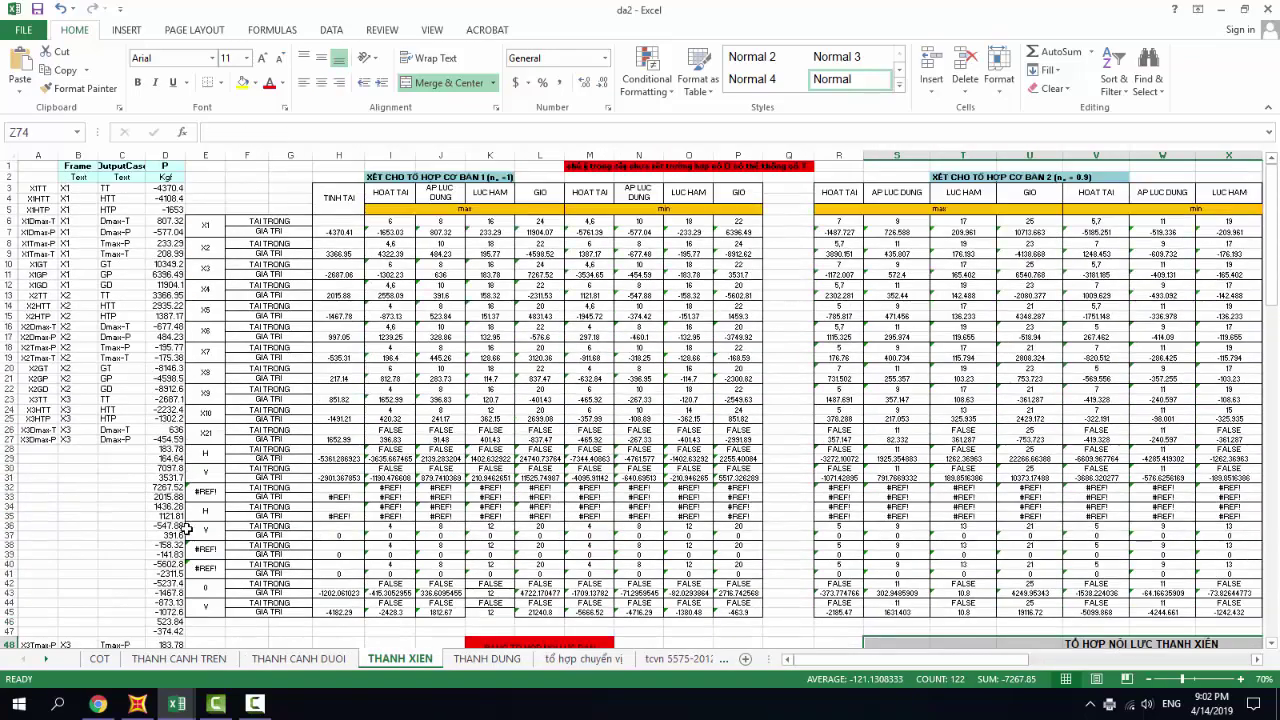
# Switch to SAP2000 and display the Element Forces - Frames table for the ten diagonal frames from the left column to midspan.
pyautogui.click(137, 704)
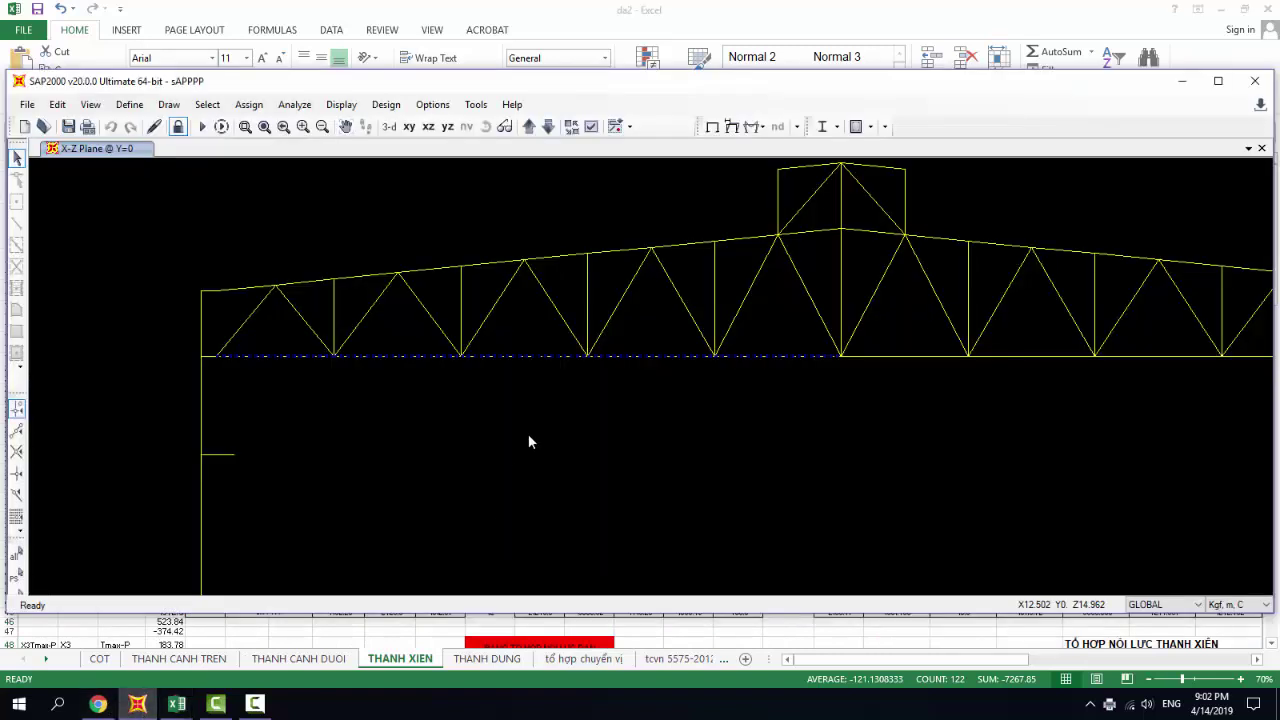
pyautogui.click(245, 338)
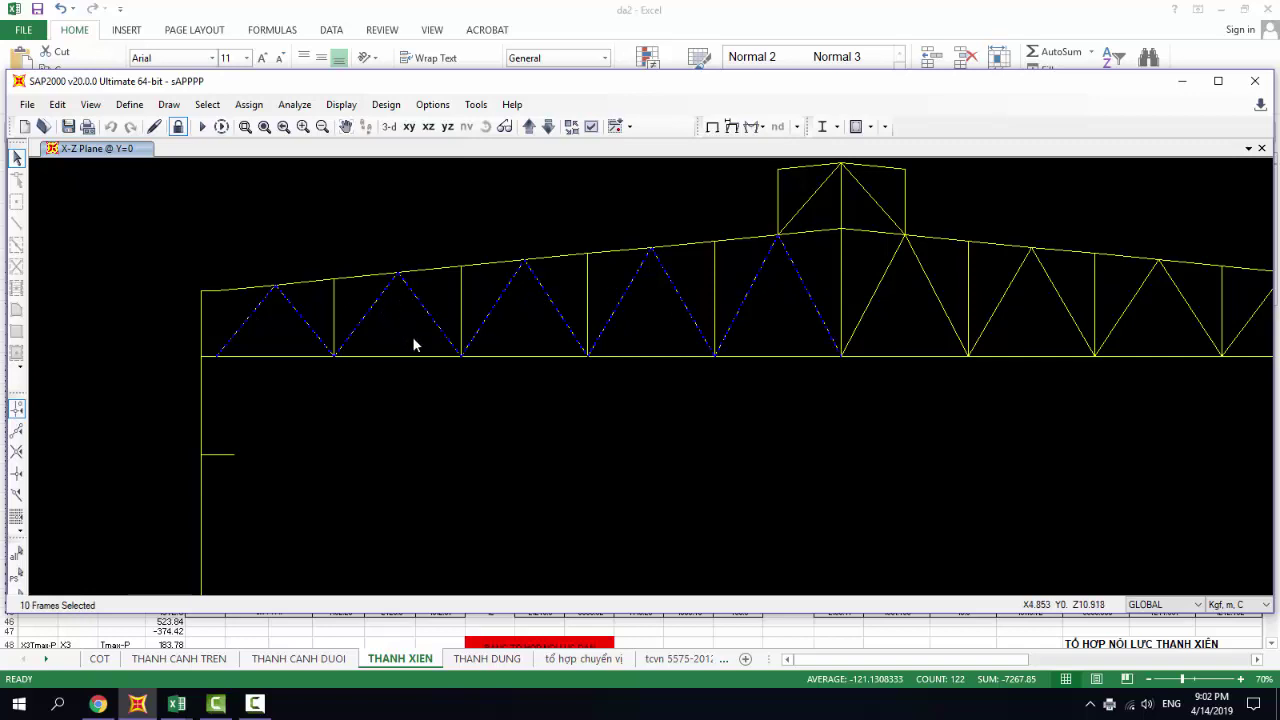
pyautogui.hotkey('ctrl', 't')
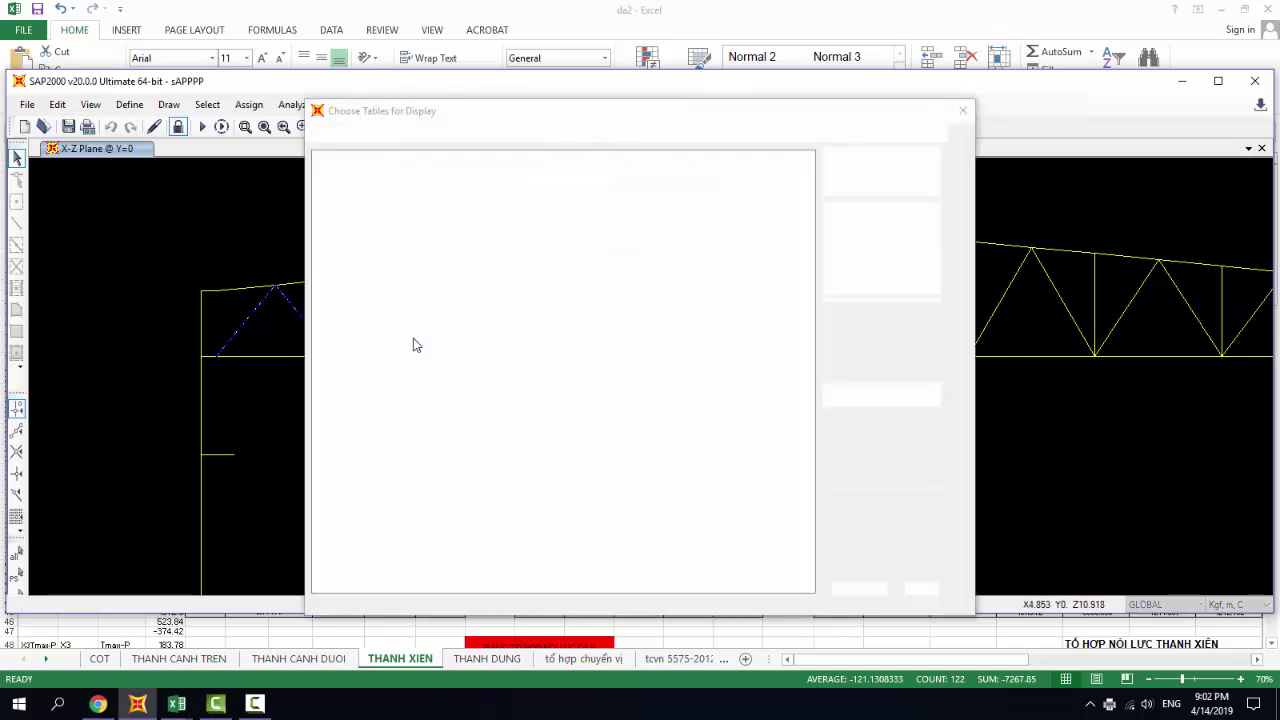
pyautogui.click(872, 587)
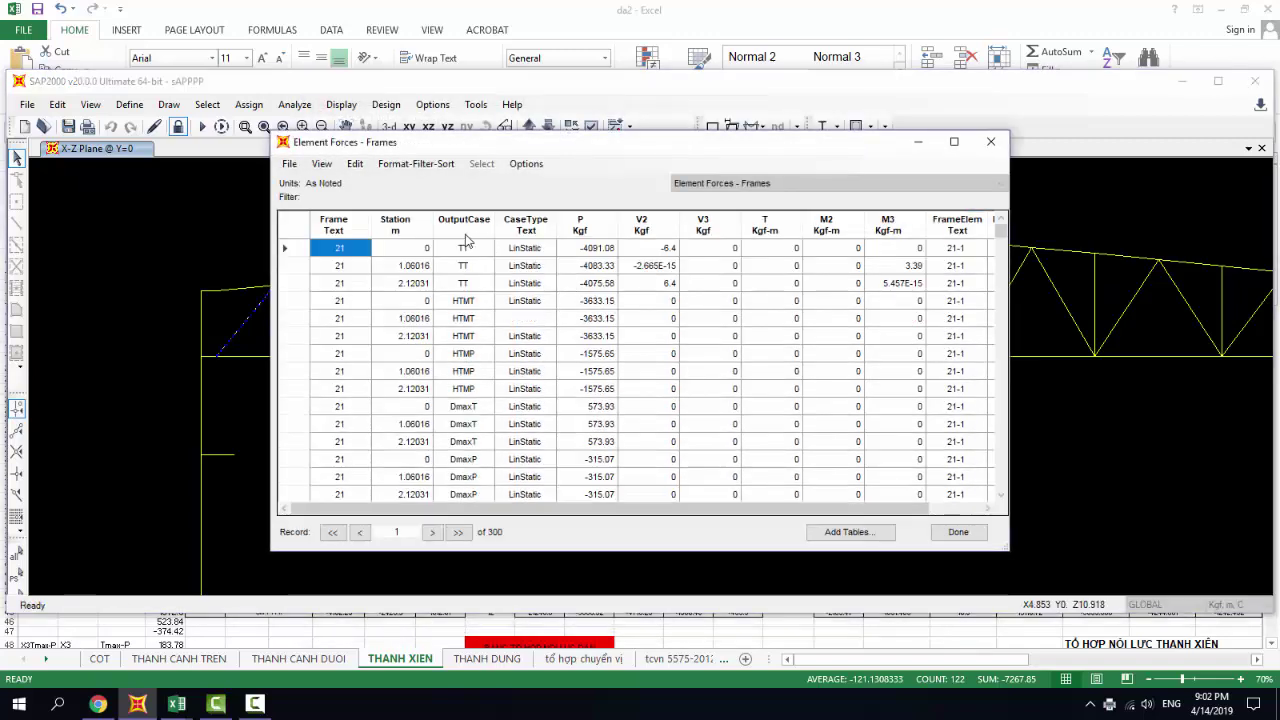
# Export the diagonals' Element Forces - Frames table to Excel, close the table and bring up the resulting Book4 workbook.
pyautogui.click(290, 165)
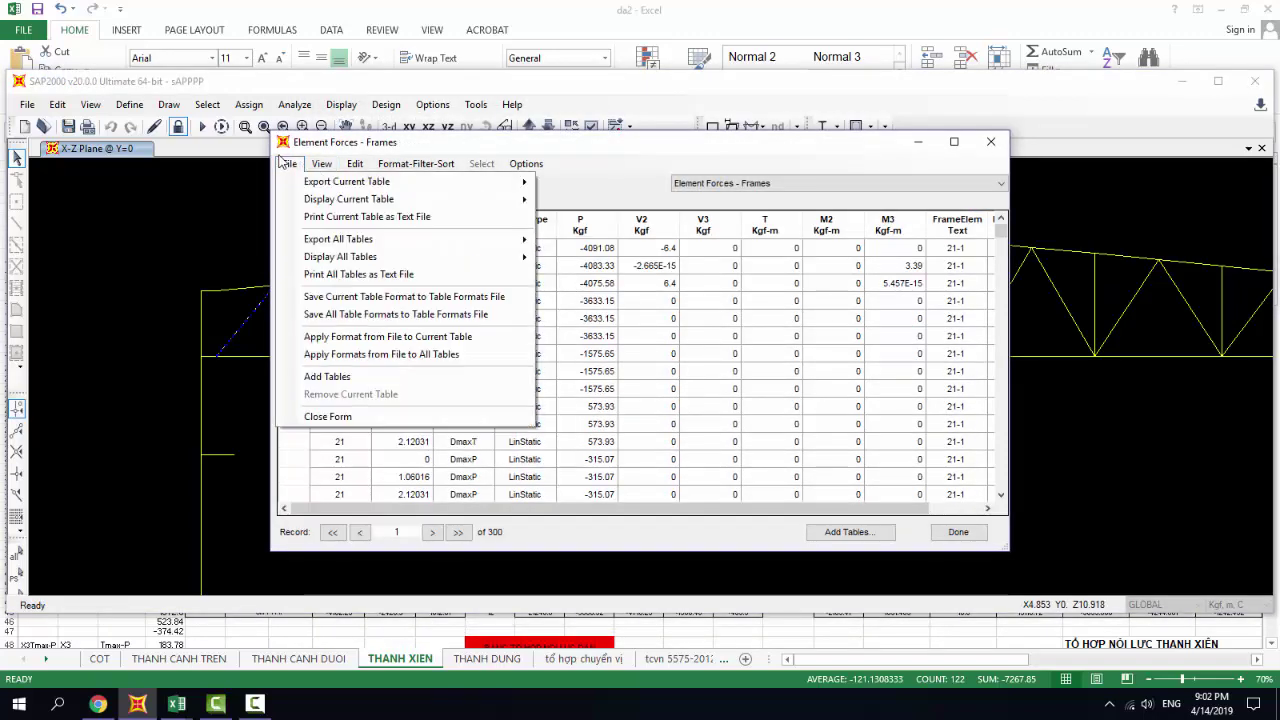
pyautogui.moveTo(360, 182)
pyautogui.click(578, 183)
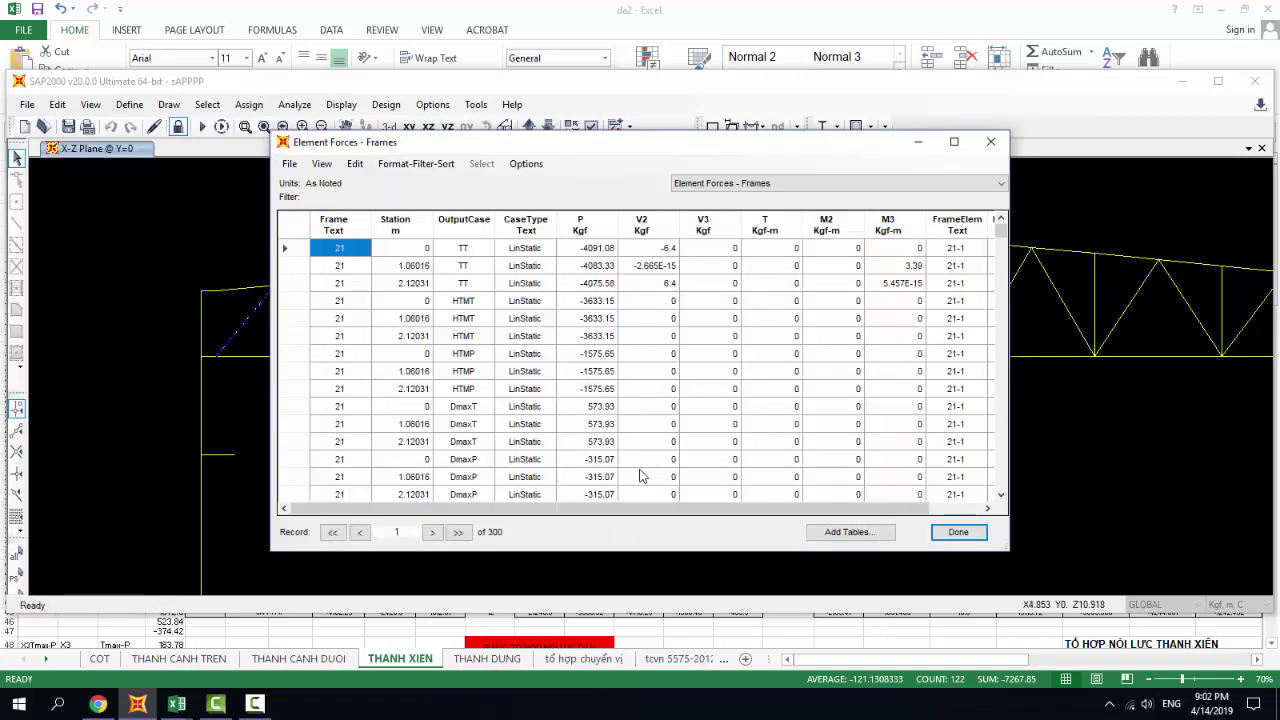
pyautogui.click(962, 534)
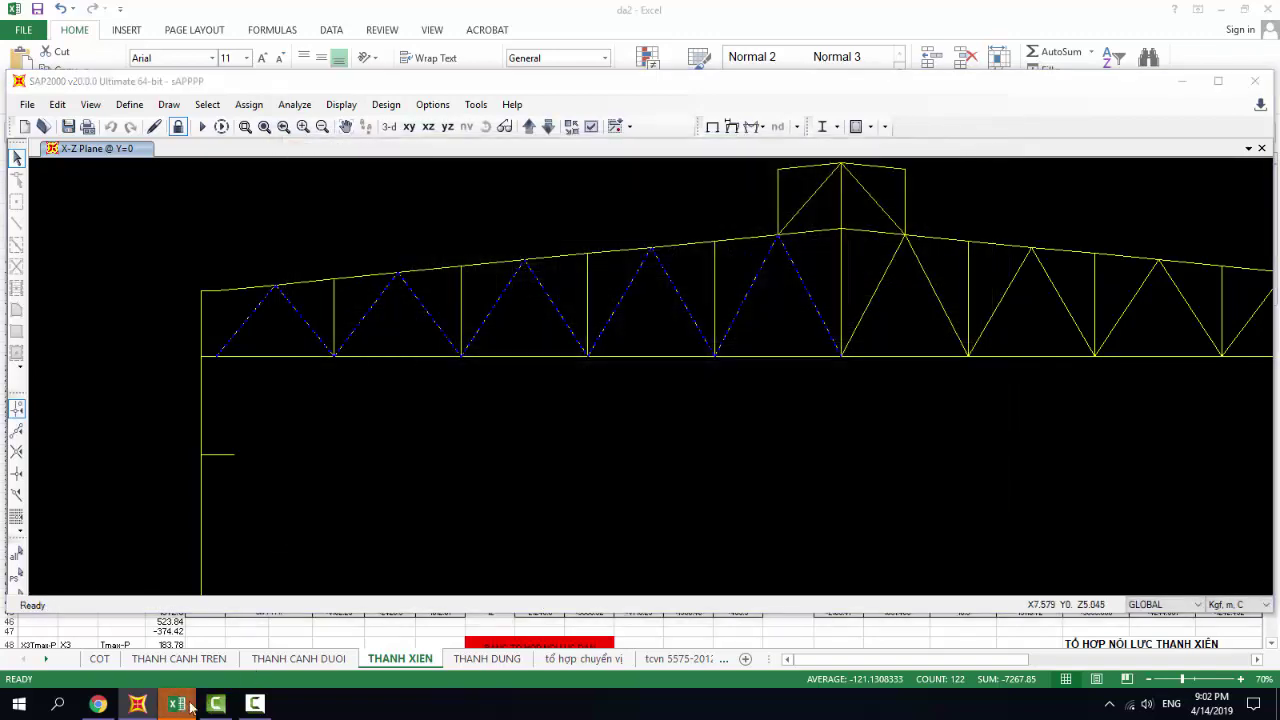
pyautogui.moveTo(176, 704)
pyautogui.click(790, 615)
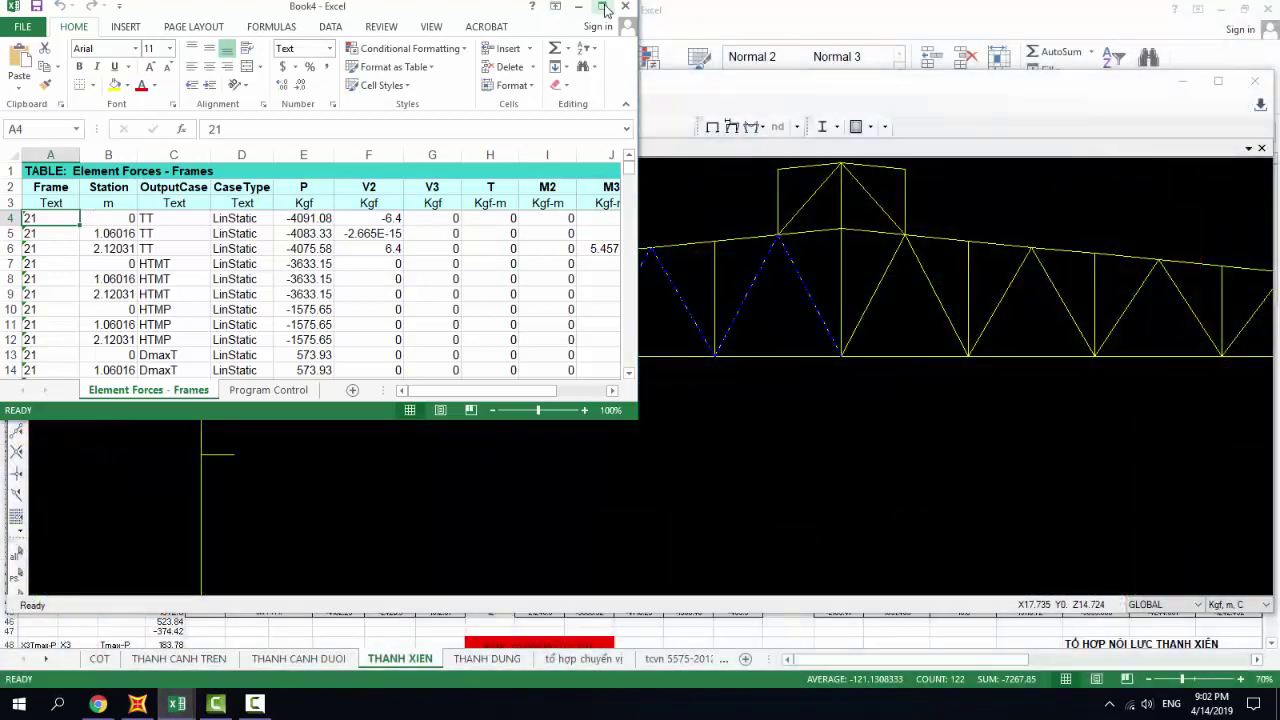
# Maximize the Book4 workbook and filter its Station column to show only the value 0.
pyautogui.click(603, 8)
pyautogui.click(118, 158)
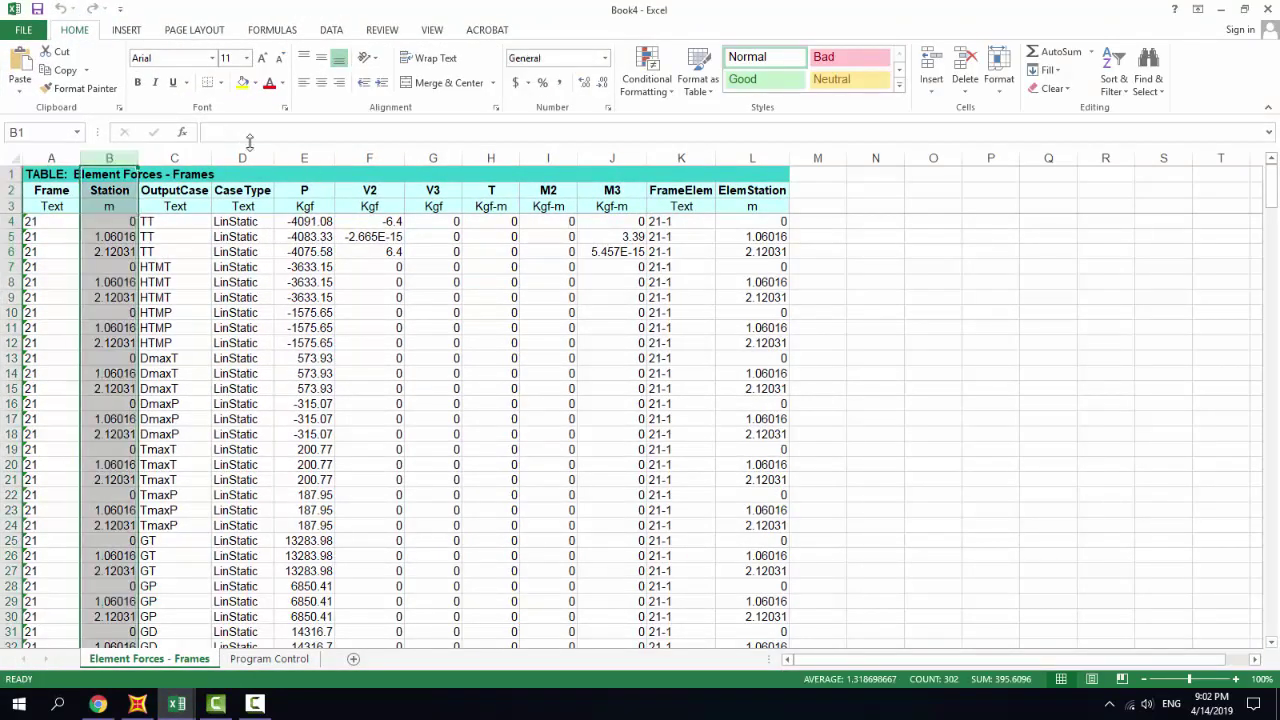
pyautogui.click(331, 29)
pyautogui.click(424, 62)
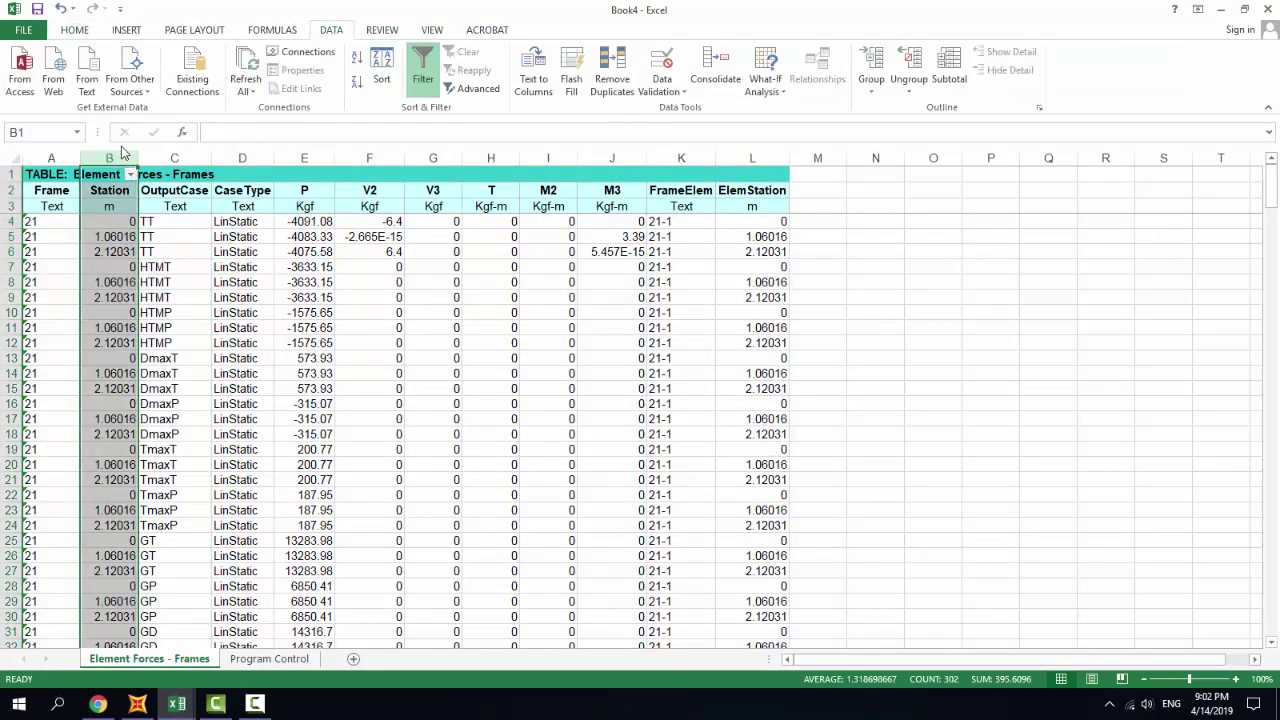
pyautogui.click(130, 174)
pyautogui.click(48, 329)
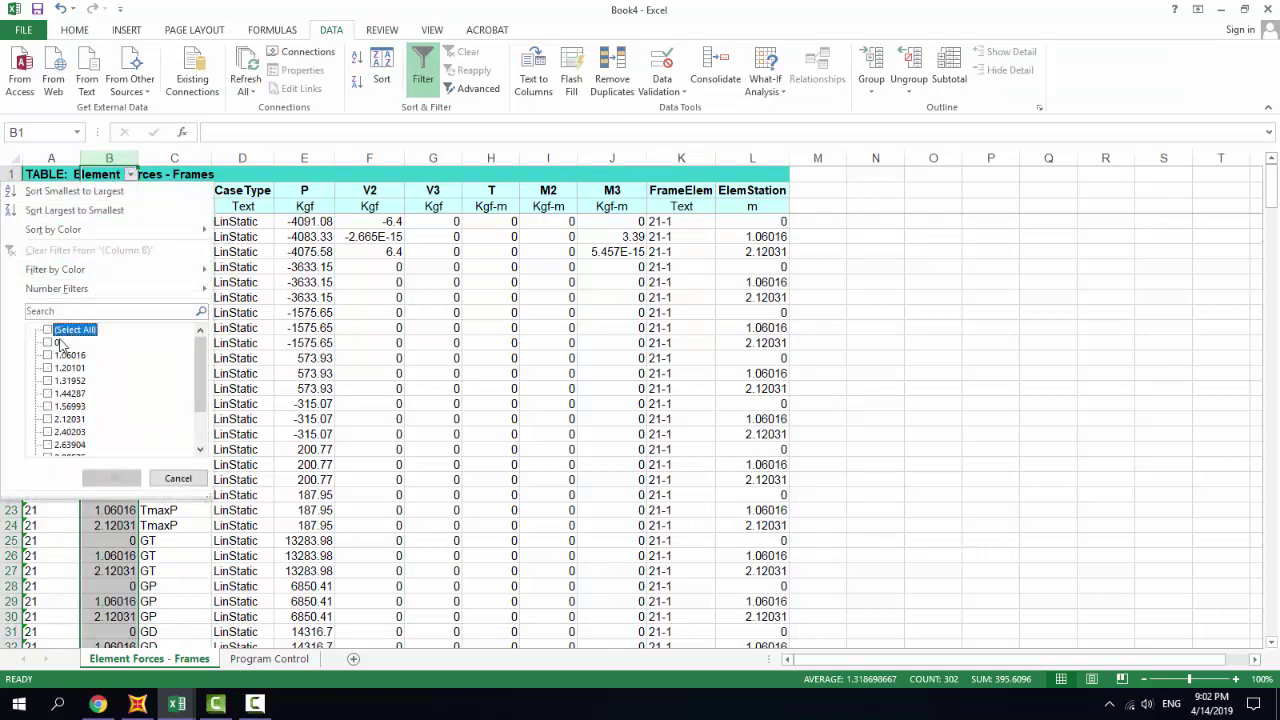
pyautogui.click(48, 342)
pyautogui.click(111, 479)
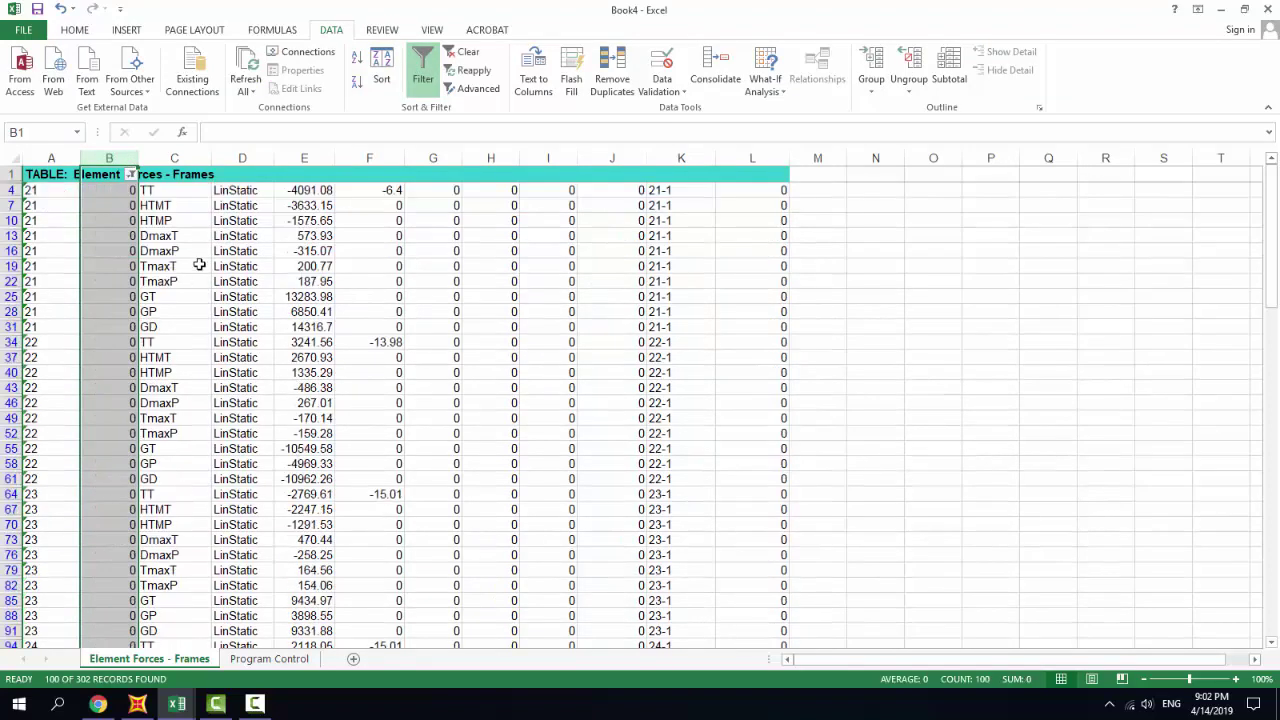
# Copy the filtered P values E4:E301 from Book4 and paste them into the THANH XIEN sheet of da2 starting at D3.
pyautogui.moveTo(292, 190); pyautogui.dragTo(305, 615)
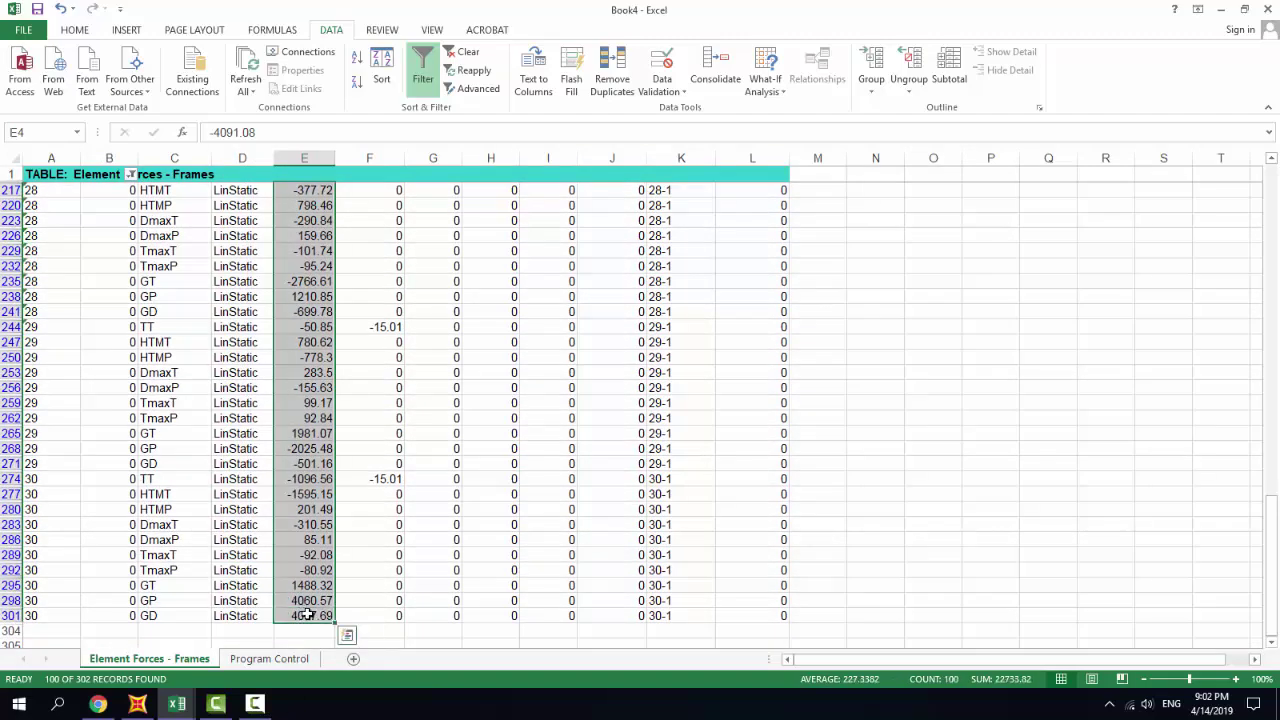
pyautogui.hotkey('ctrl', 'c')
pyautogui.moveTo(177, 704)
pyautogui.click(436, 641)
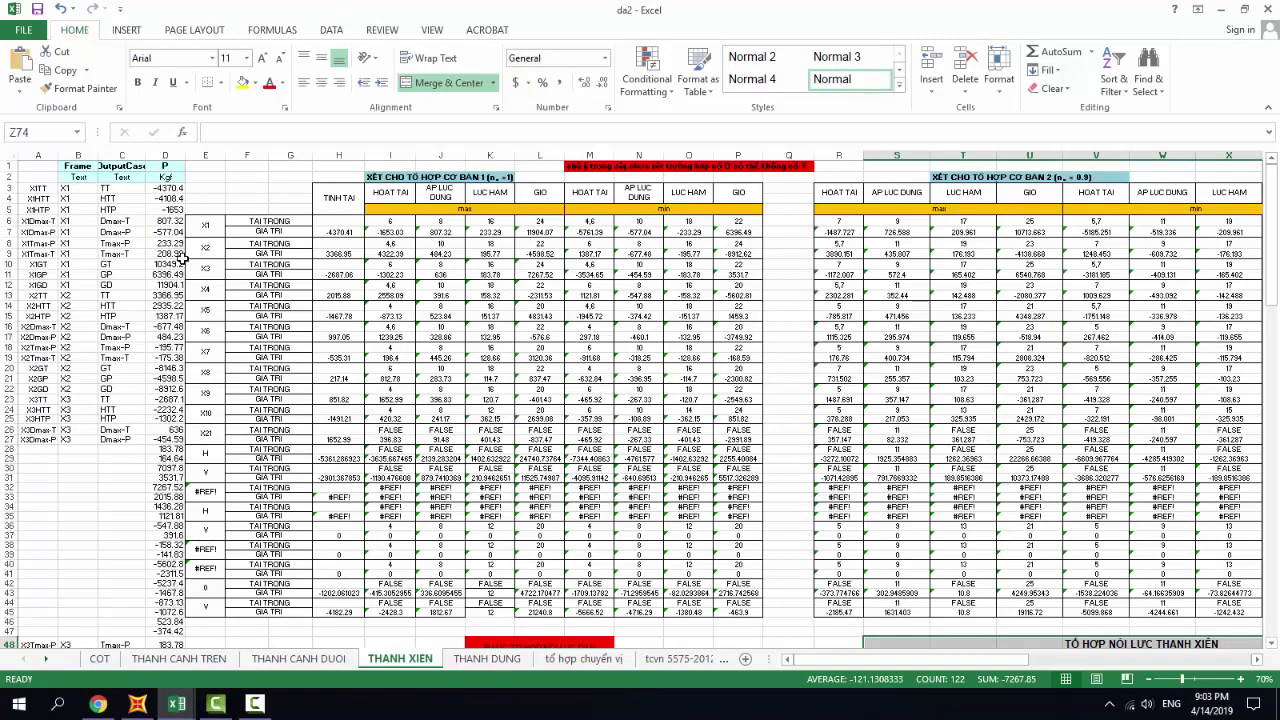
pyautogui.click(168, 188)
pyautogui.hotkey('ctrl', 'v')
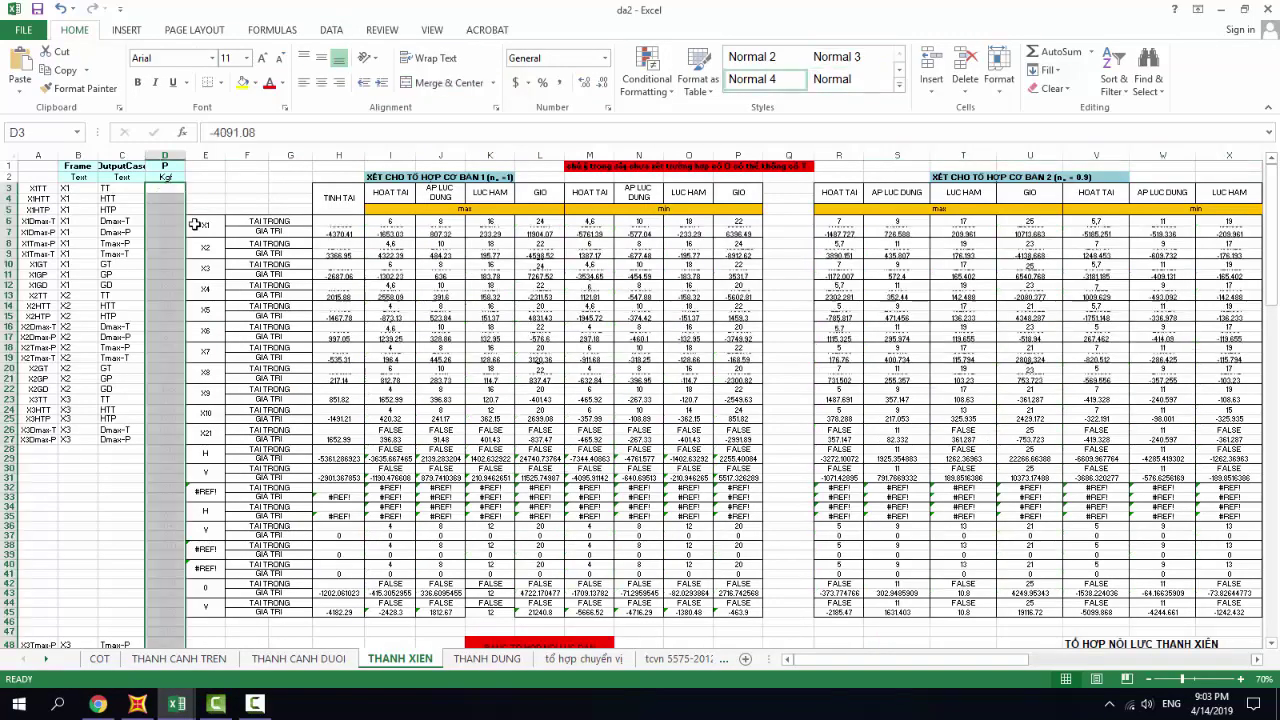
# Copy the P values from D28:D153 and paste them starting at D48, beside the X3 Tmax-P row.
pyautogui.scroll(-2, 160, 340)
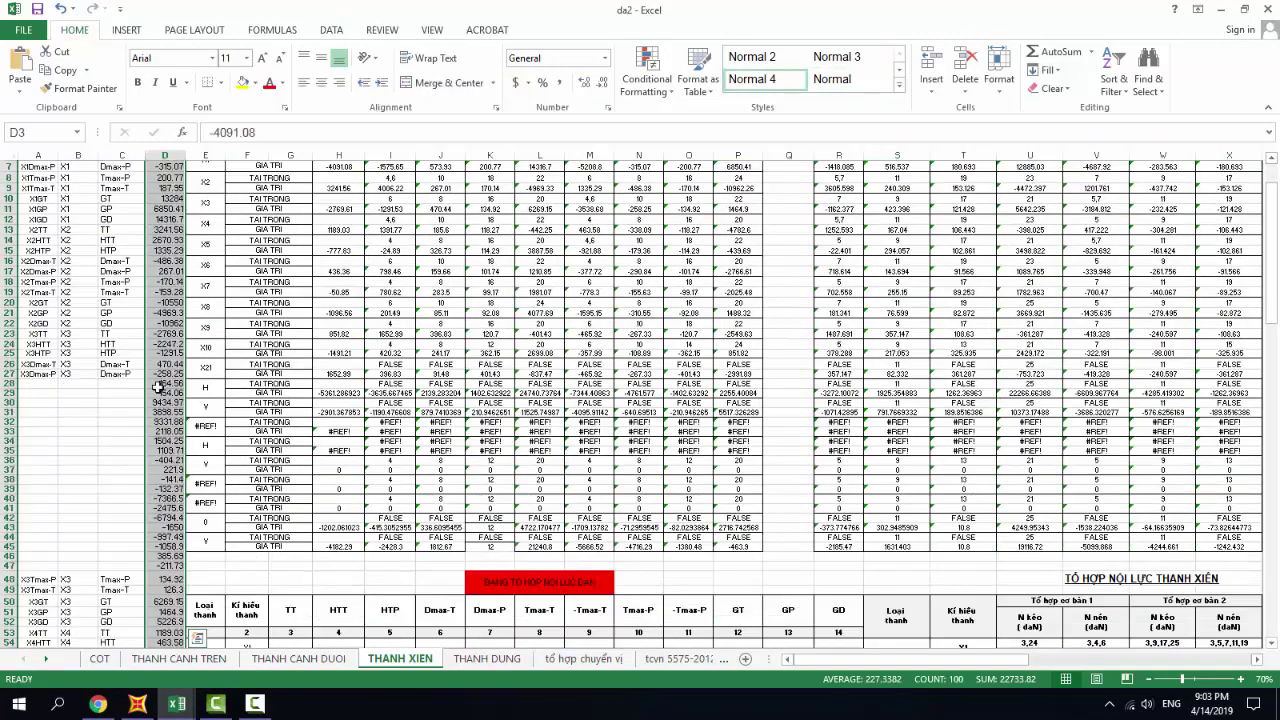
pyautogui.click(158, 385)
pyautogui.moveTo(158, 400); pyautogui.dragTo(168, 607)
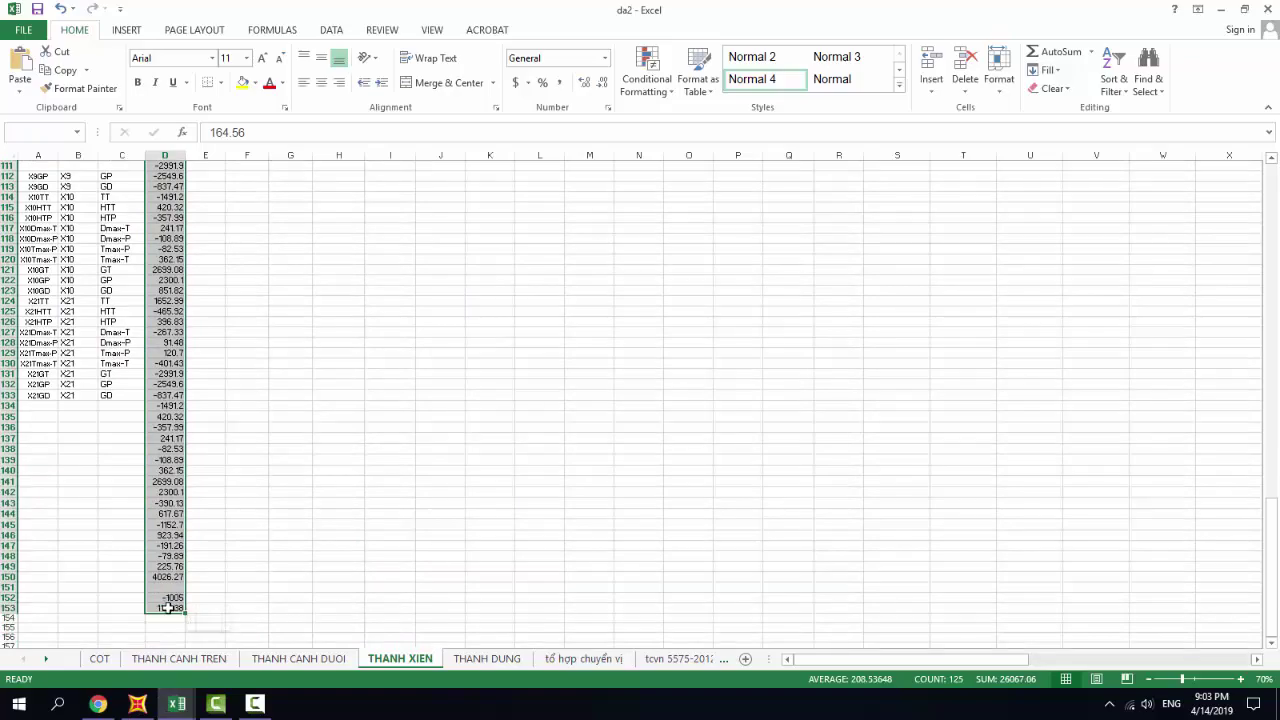
pyautogui.hotkey('ctrl', 'c')
pyautogui.scroll(19, 170, 568)
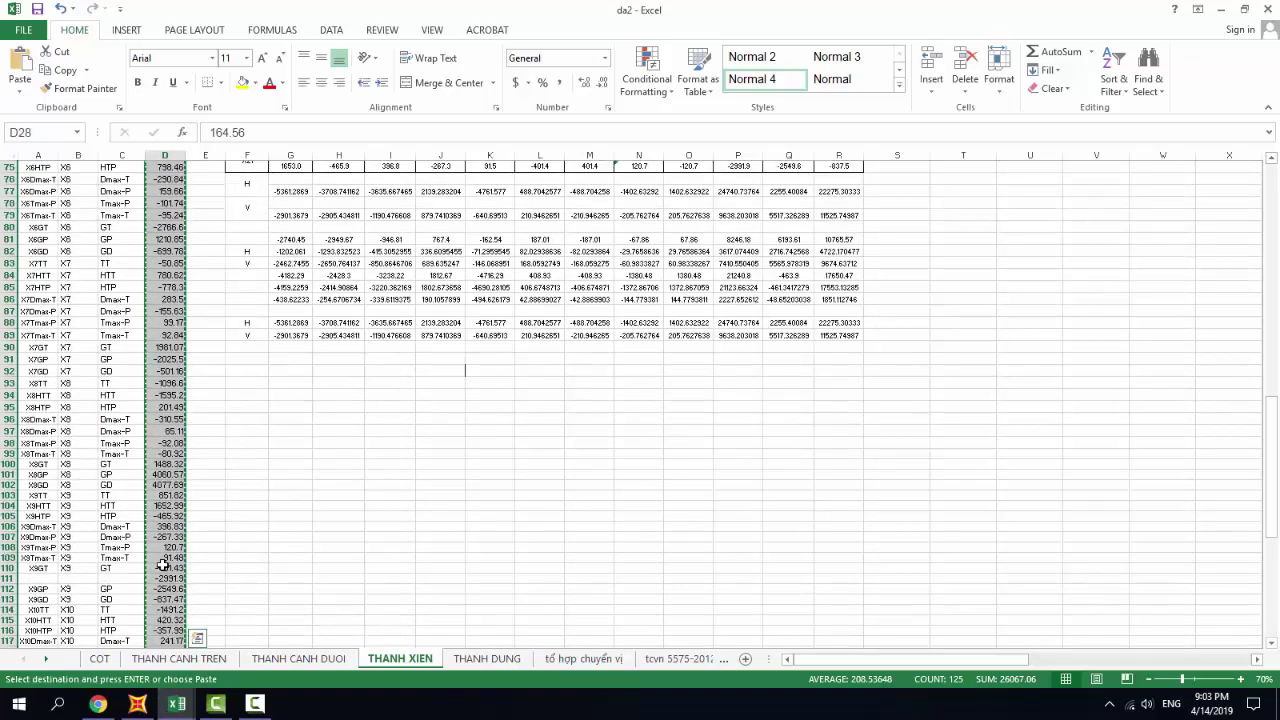
pyautogui.scroll(11, 163, 566)
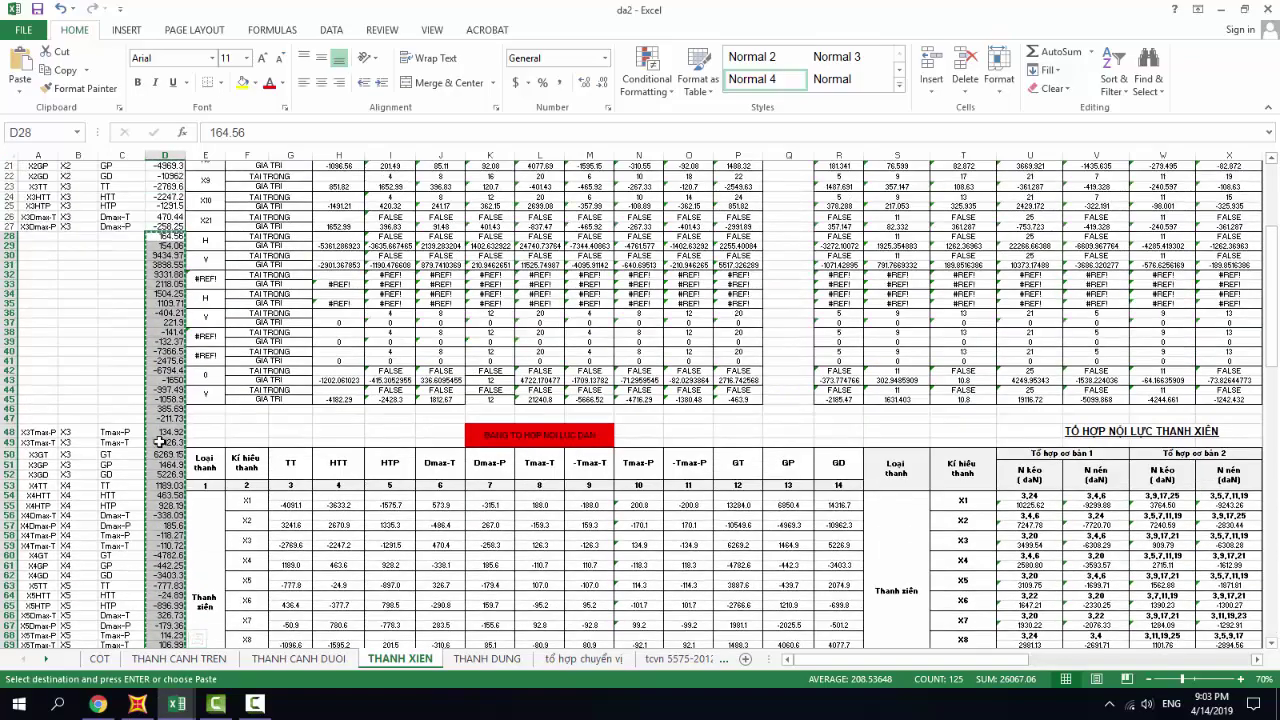
pyautogui.click(166, 431)
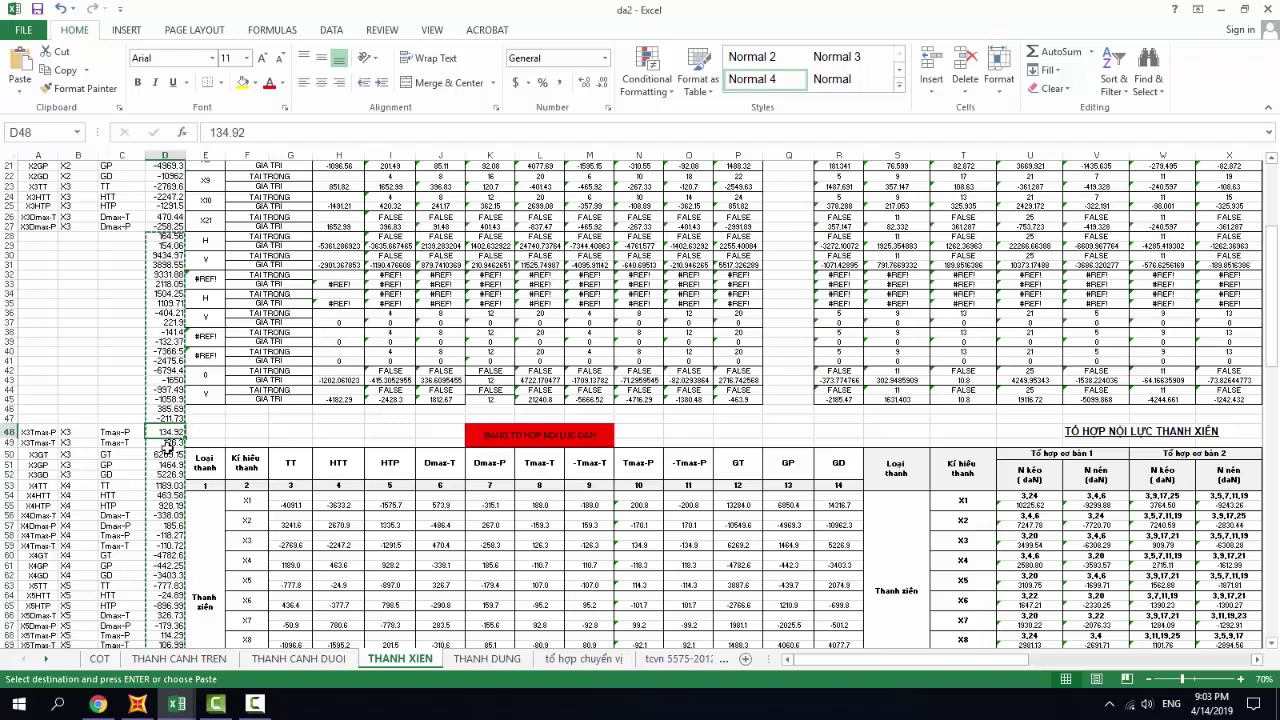
pyautogui.press('Return')
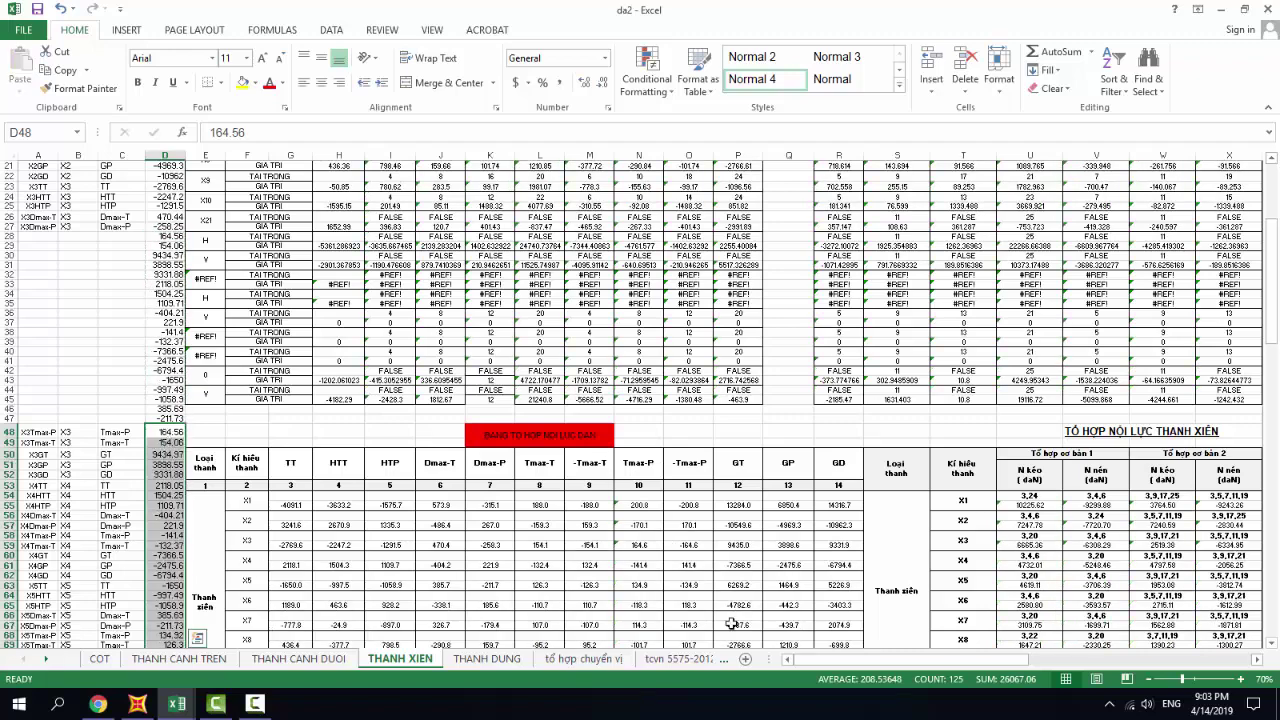
# Select the whole diagonal-member force table with its title in AE88:BC114 and print the selection to the Foxit PhantomPDF Printer.
pyautogui.moveTo(852, 663); pyautogui.dragTo(1052, 668)
pyautogui.scroll(-18, 917, 583)
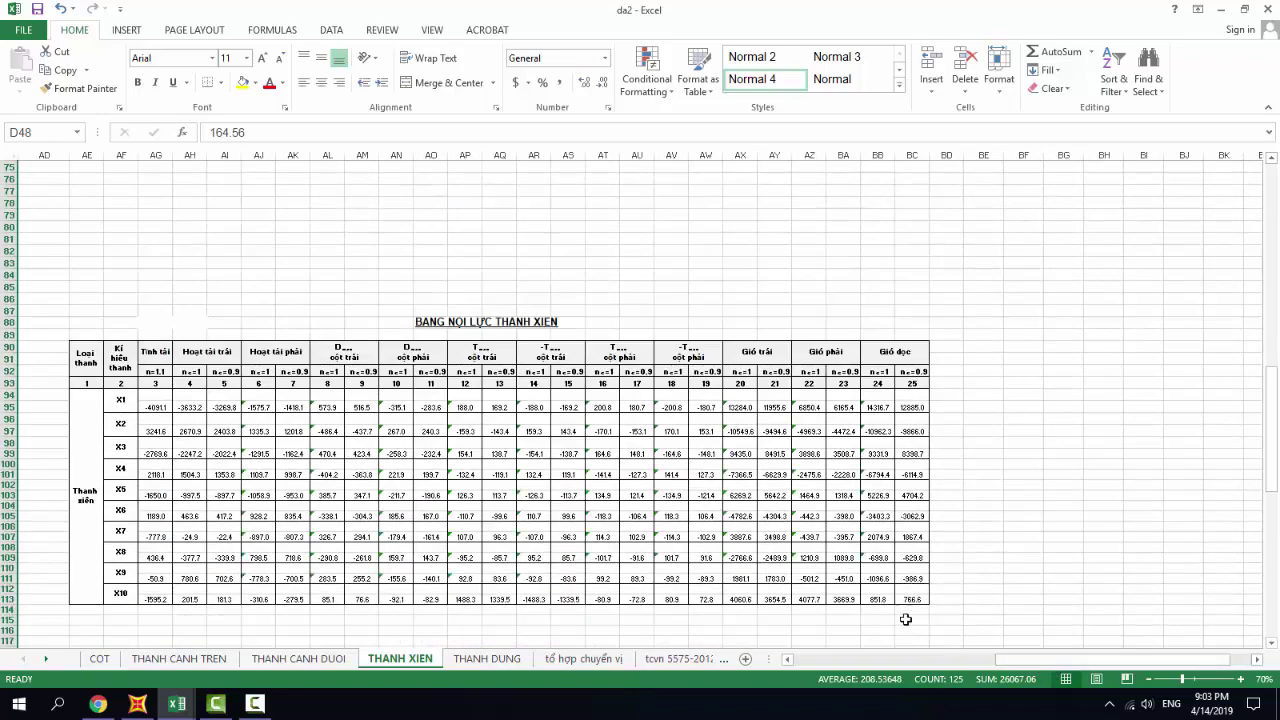
pyautogui.moveTo(906, 606); pyautogui.dragTo(96, 321)
pyautogui.hotkey('ctrl', 'p')
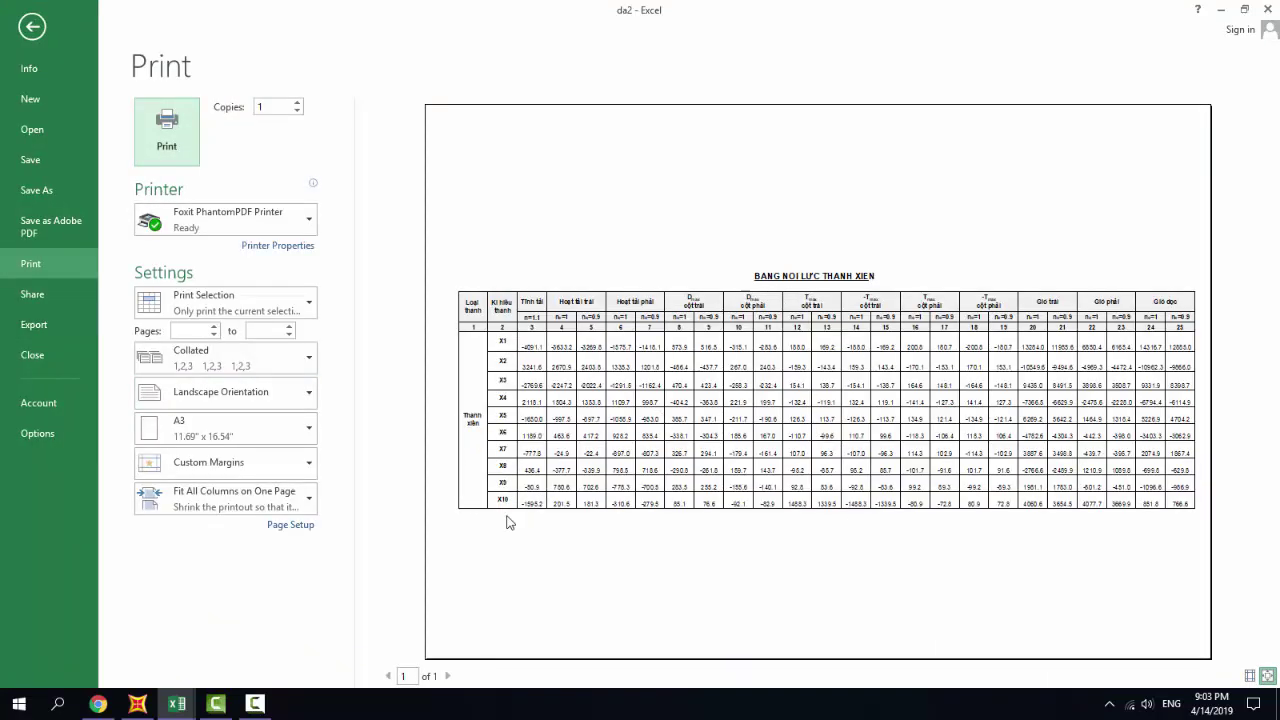
pyautogui.click(162, 148)
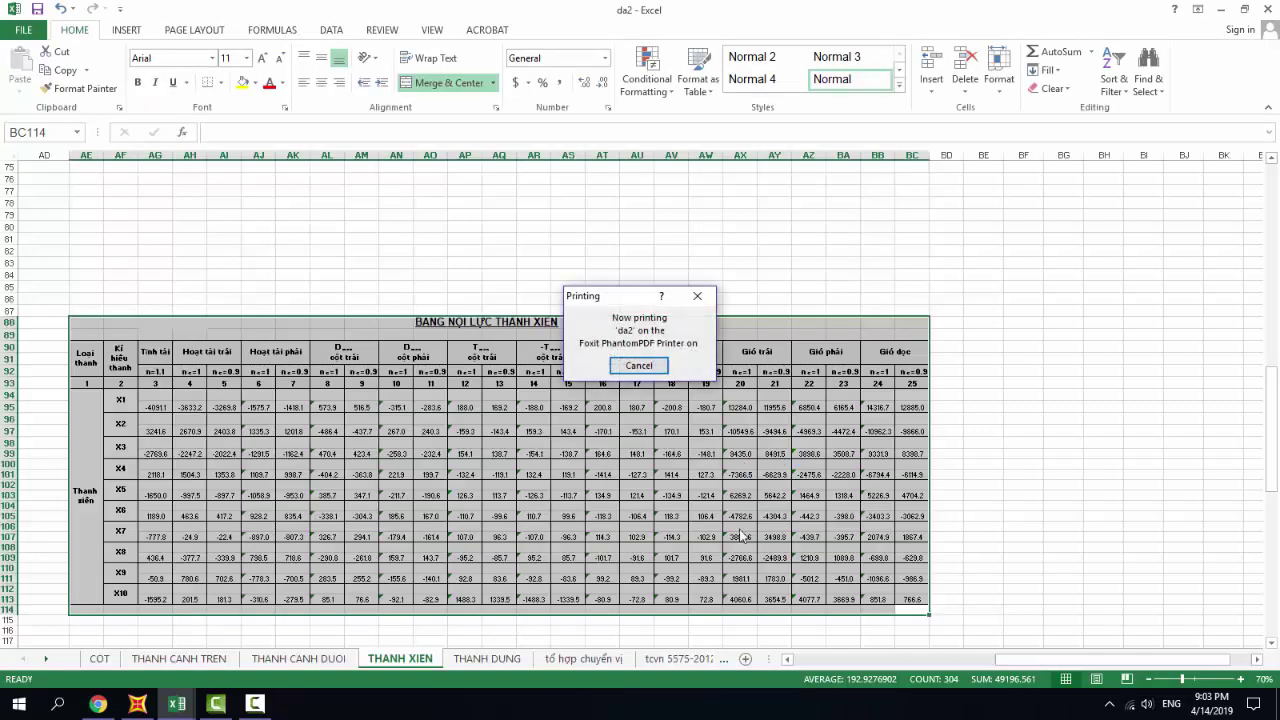
pyautogui.write('007')
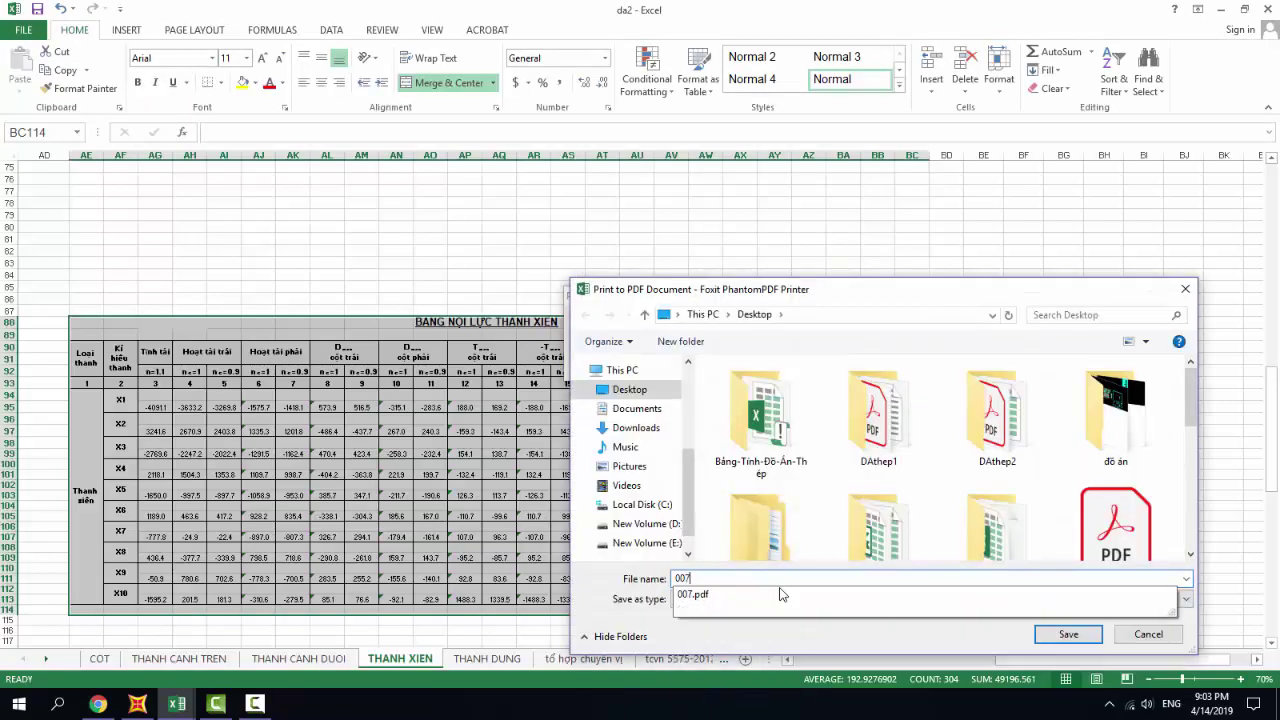
pyautogui.click(1068, 634)
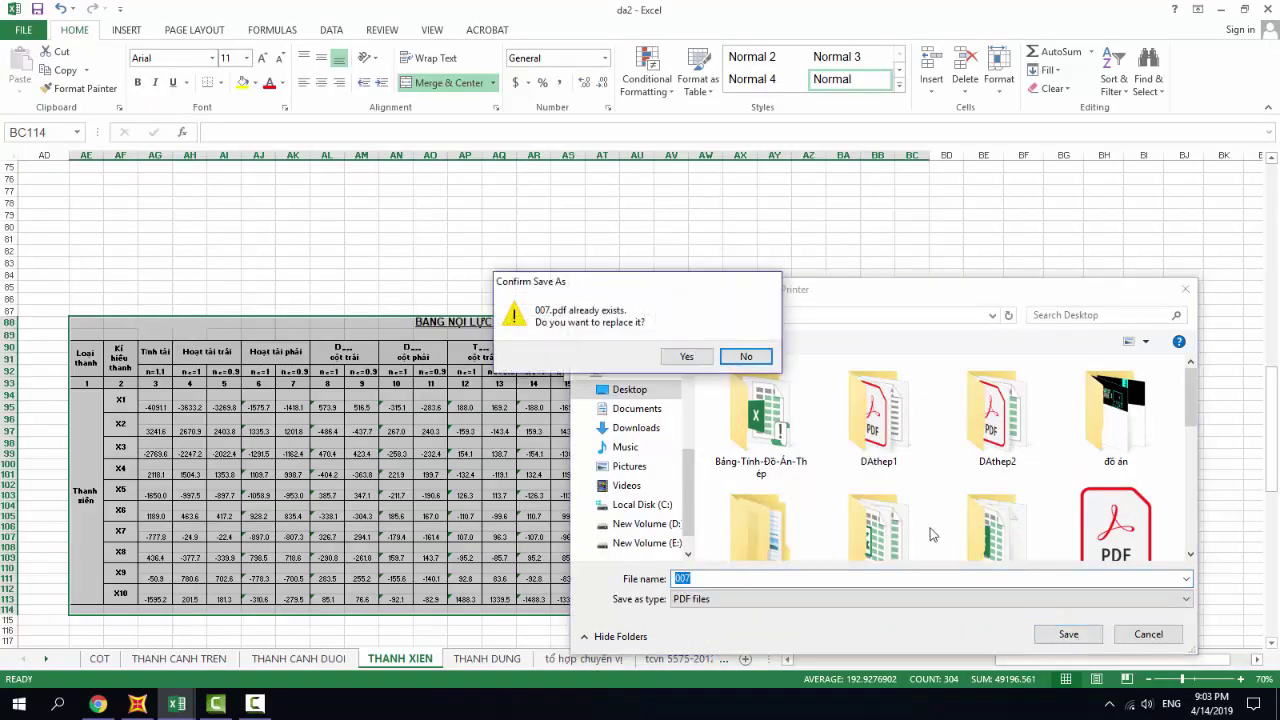
pyautogui.click(749, 357)
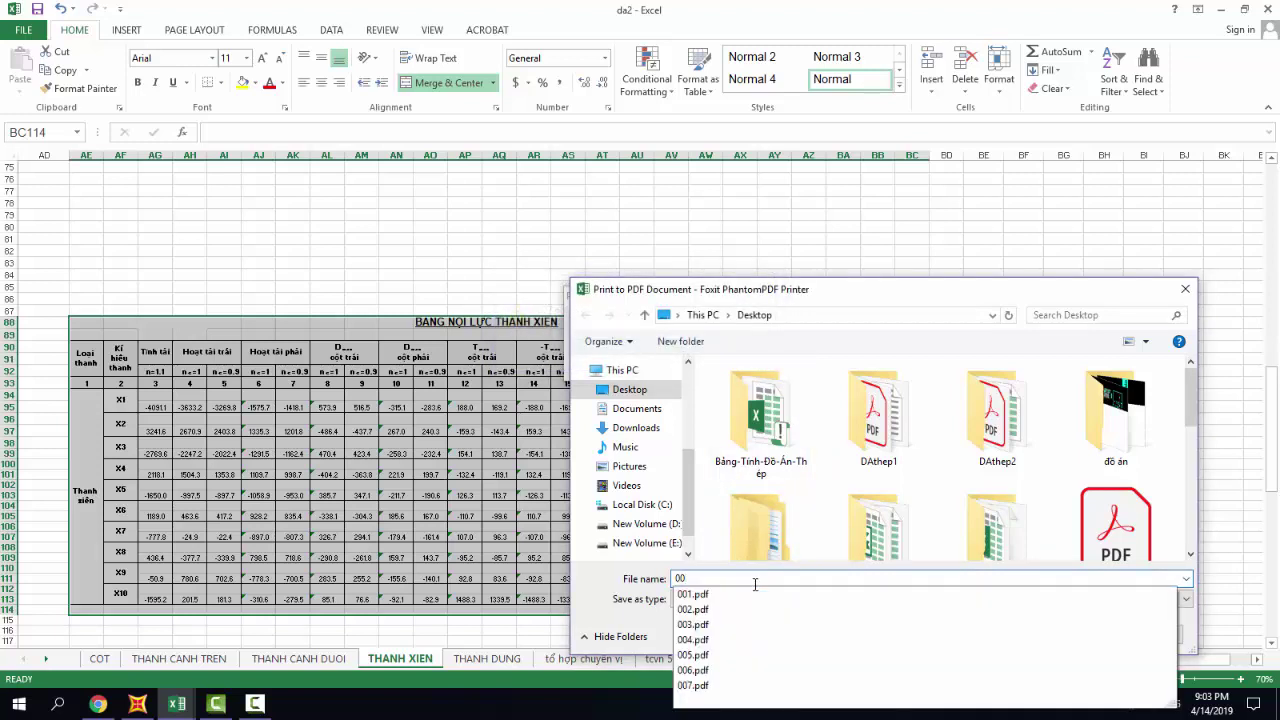
# Save the diagonal-member force table printout on the Desktop as PDF file 008.
pyautogui.write('8')
pyautogui.click(1068, 634)
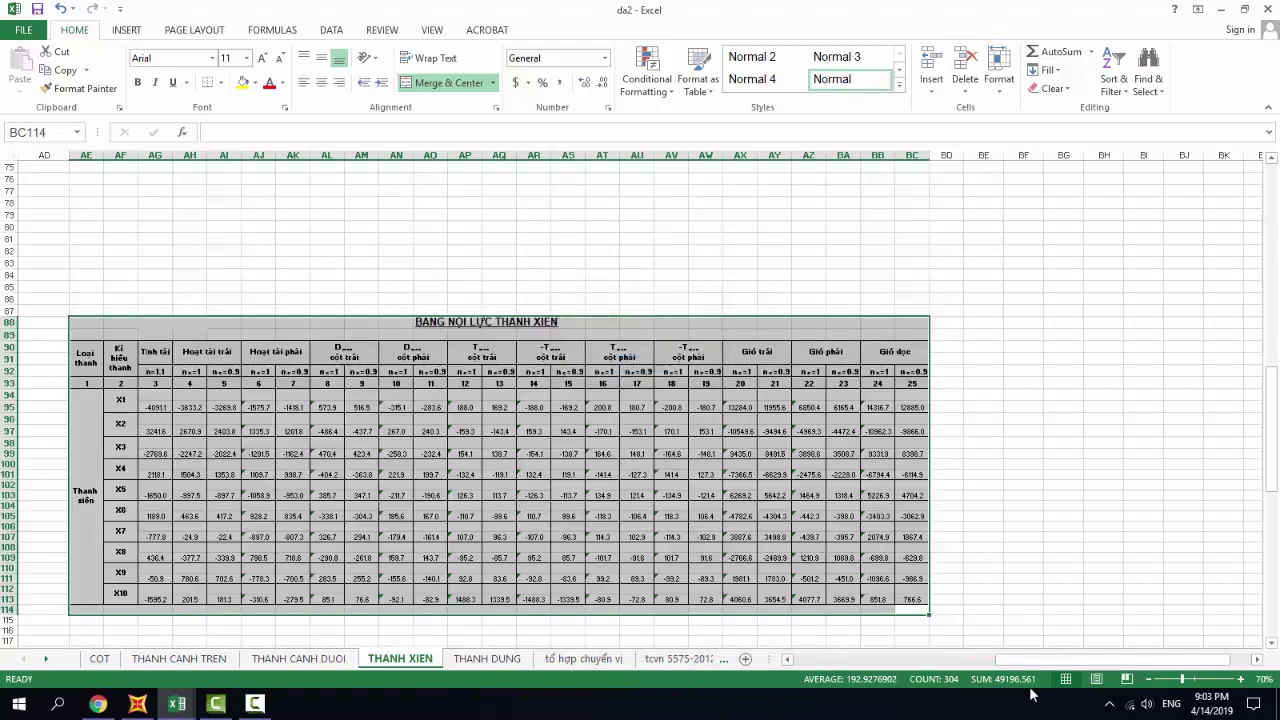
# Select the TỔ HỢP NỘI LỰC THANH XIÊN table with its title and print the selection to a PDF named 009.
pyautogui.moveTo(1044, 661); pyautogui.dragTo(872, 662)
pyautogui.scroll(10, 869, 560)
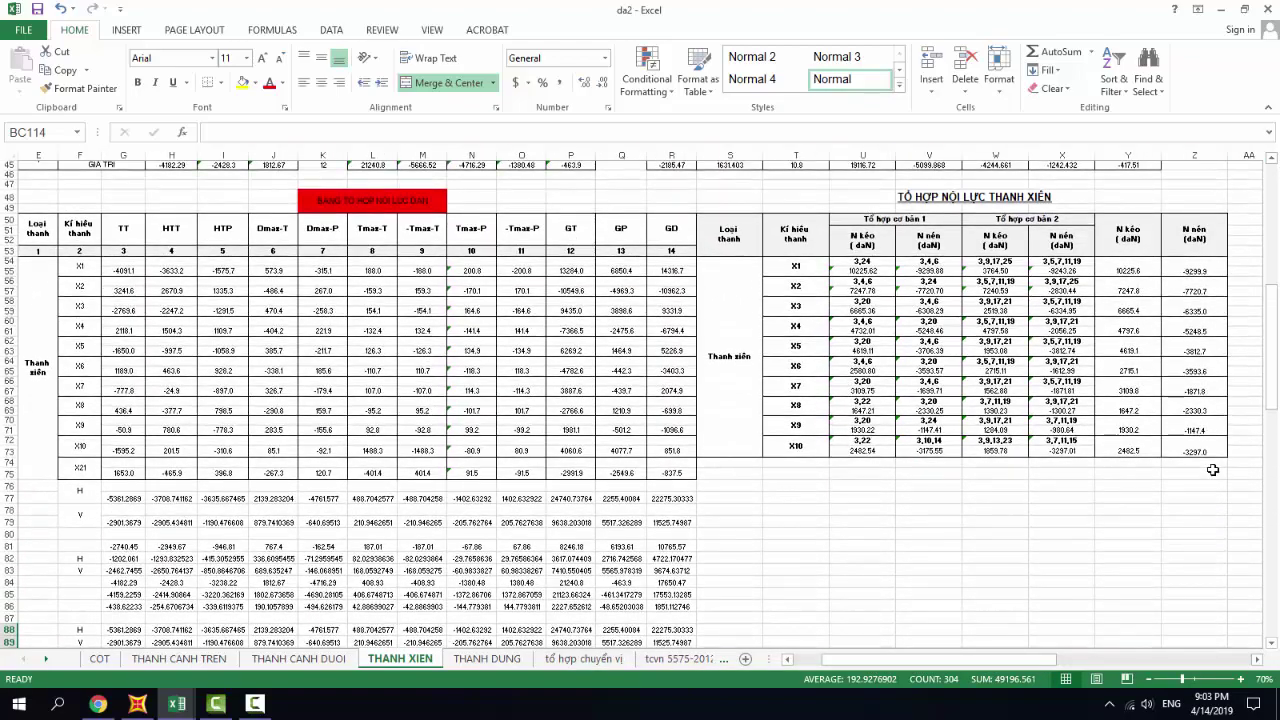
pyautogui.moveTo(1211, 451); pyautogui.dragTo(743, 193)
pyautogui.hotkey('ctrl', 'p')
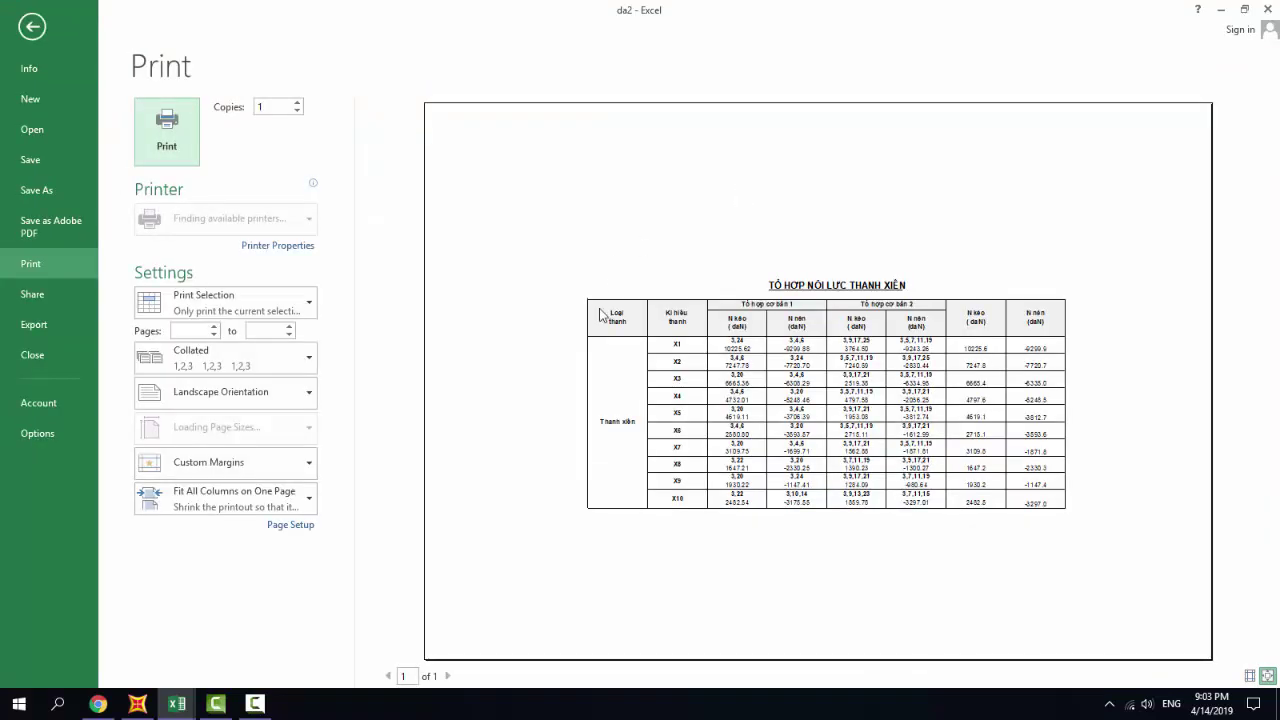
pyautogui.click(175, 124)
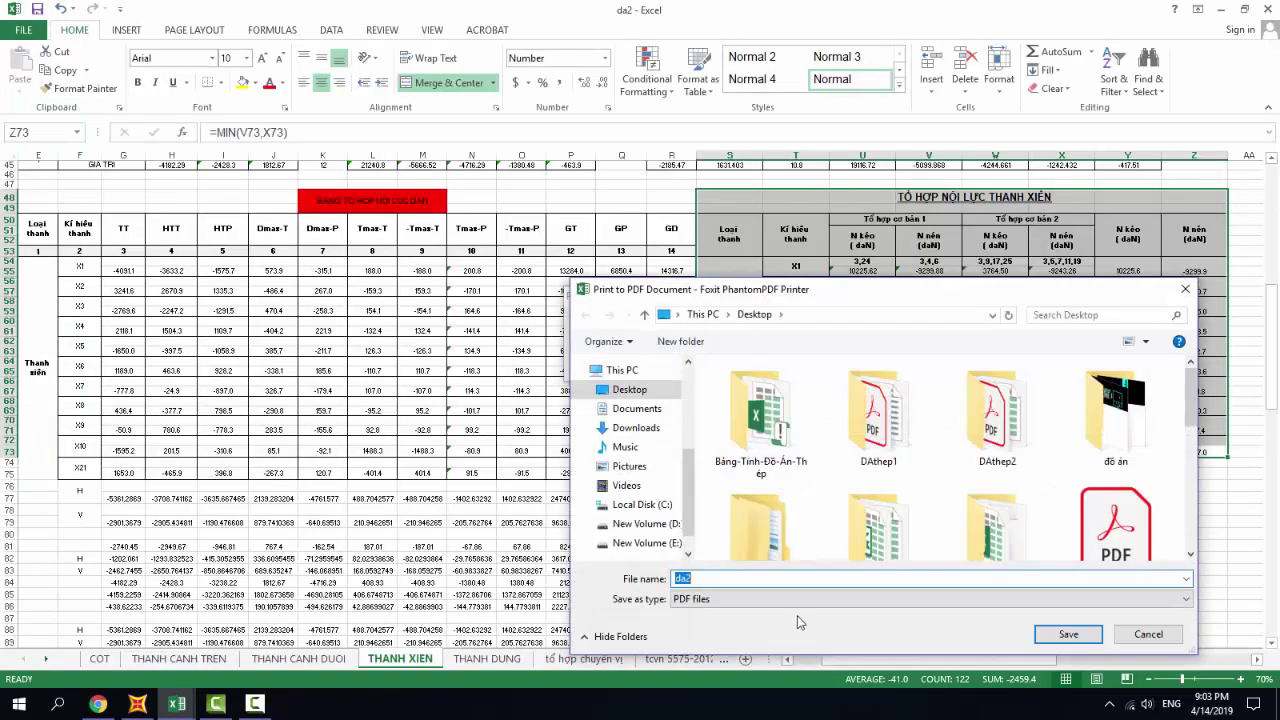
pyautogui.write('009')
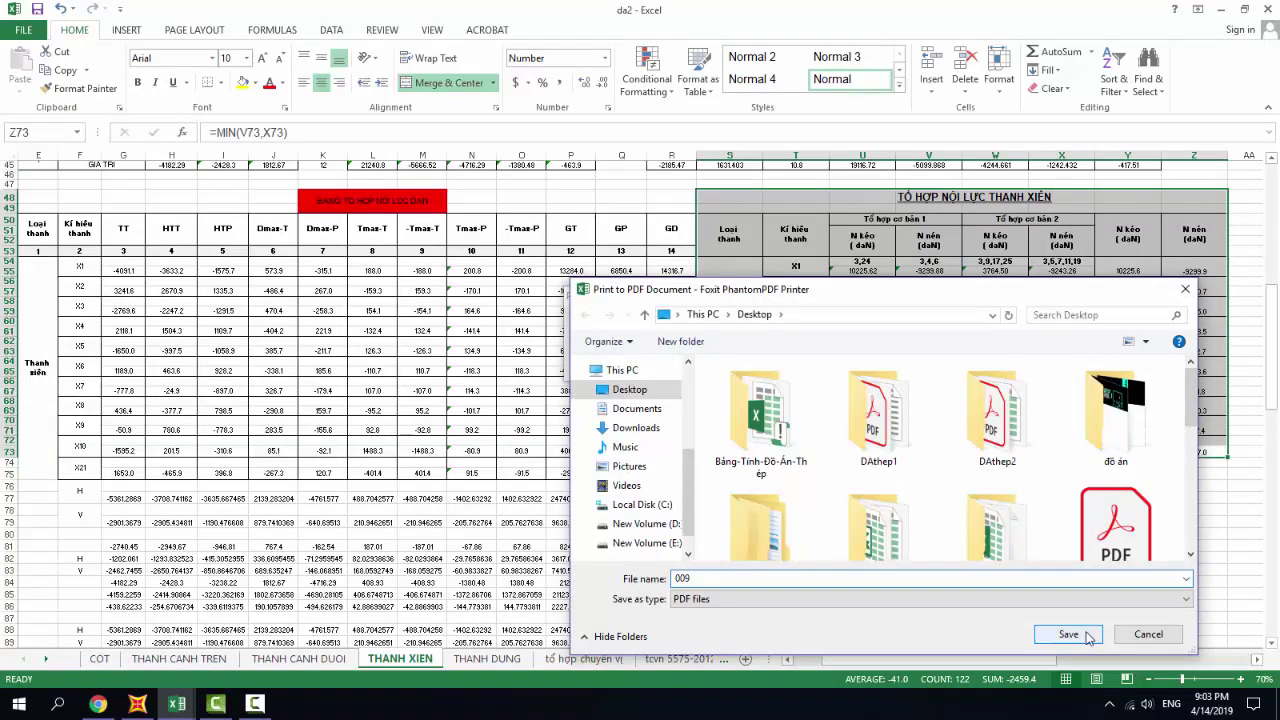
pyautogui.click(1068, 634)
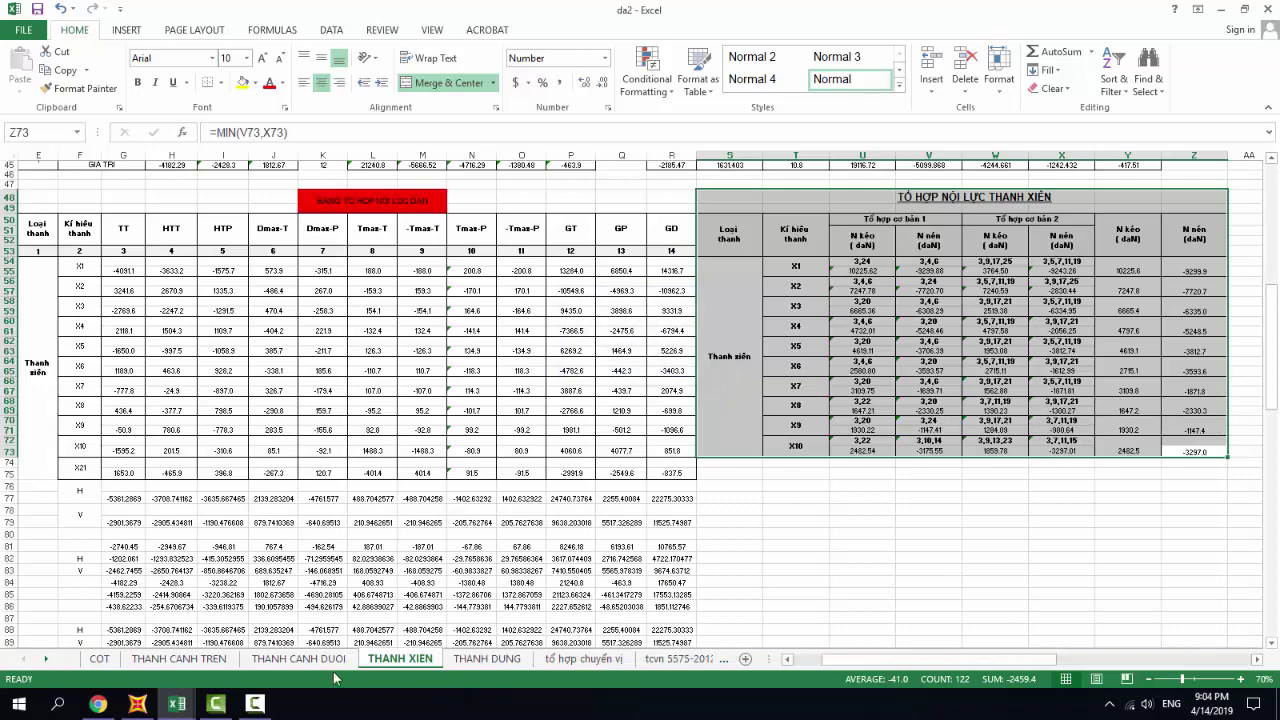
# Open the THANH DUNG sheet at its first columns, and in SAP2000 display the Element Forces - Frames table for the five vertical frames up to midspan.
pyautogui.click(506, 662)
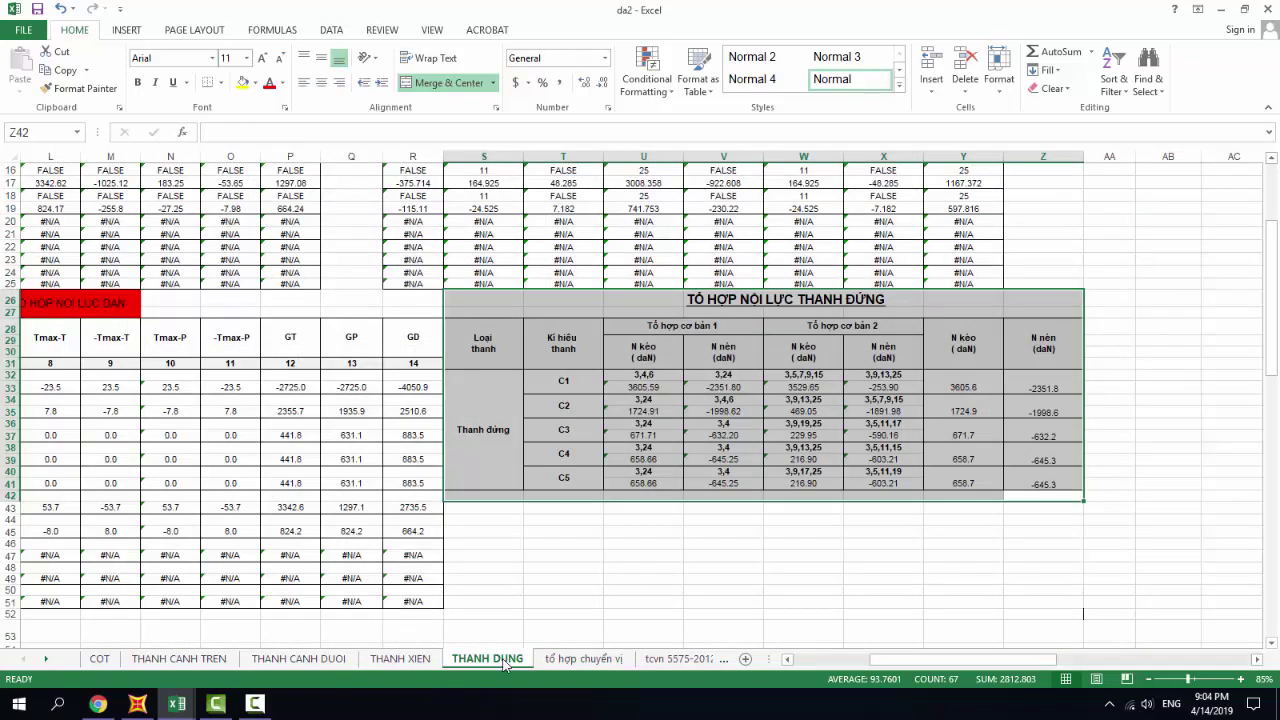
pyautogui.moveTo(948, 664); pyautogui.dragTo(798, 664)
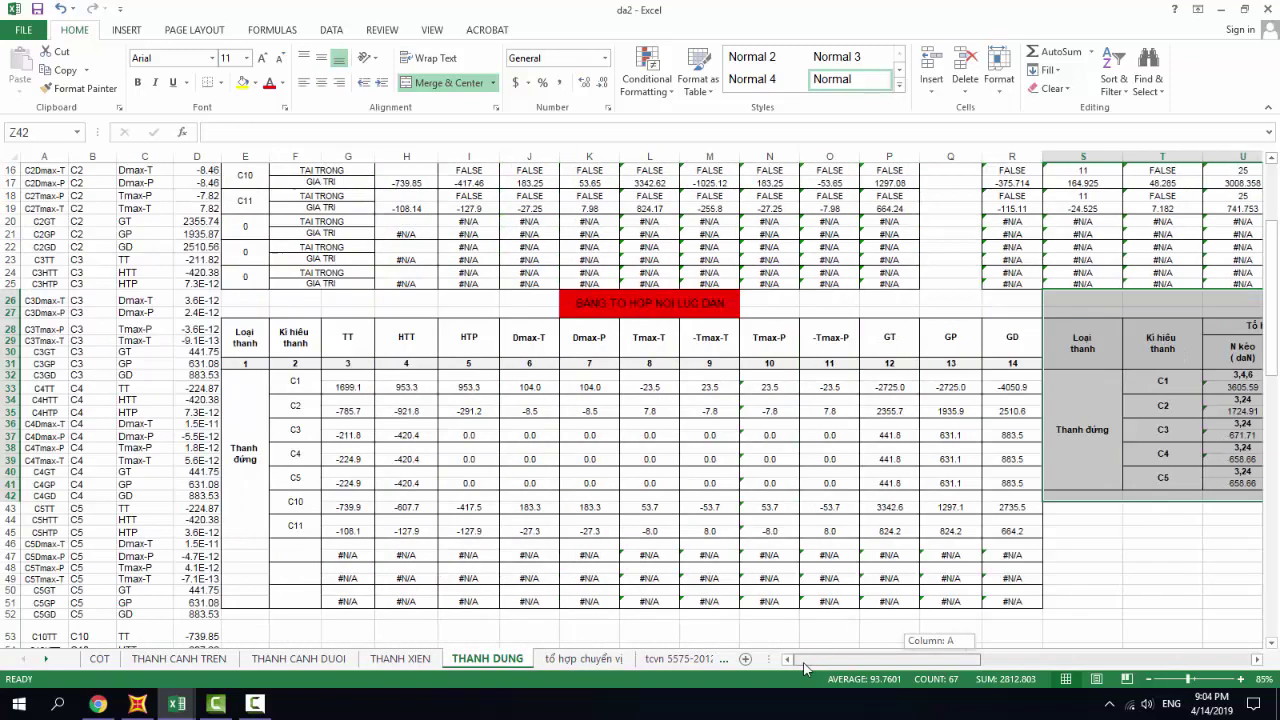
pyautogui.click(142, 704)
pyautogui.hotkey('ctrl', 'q')
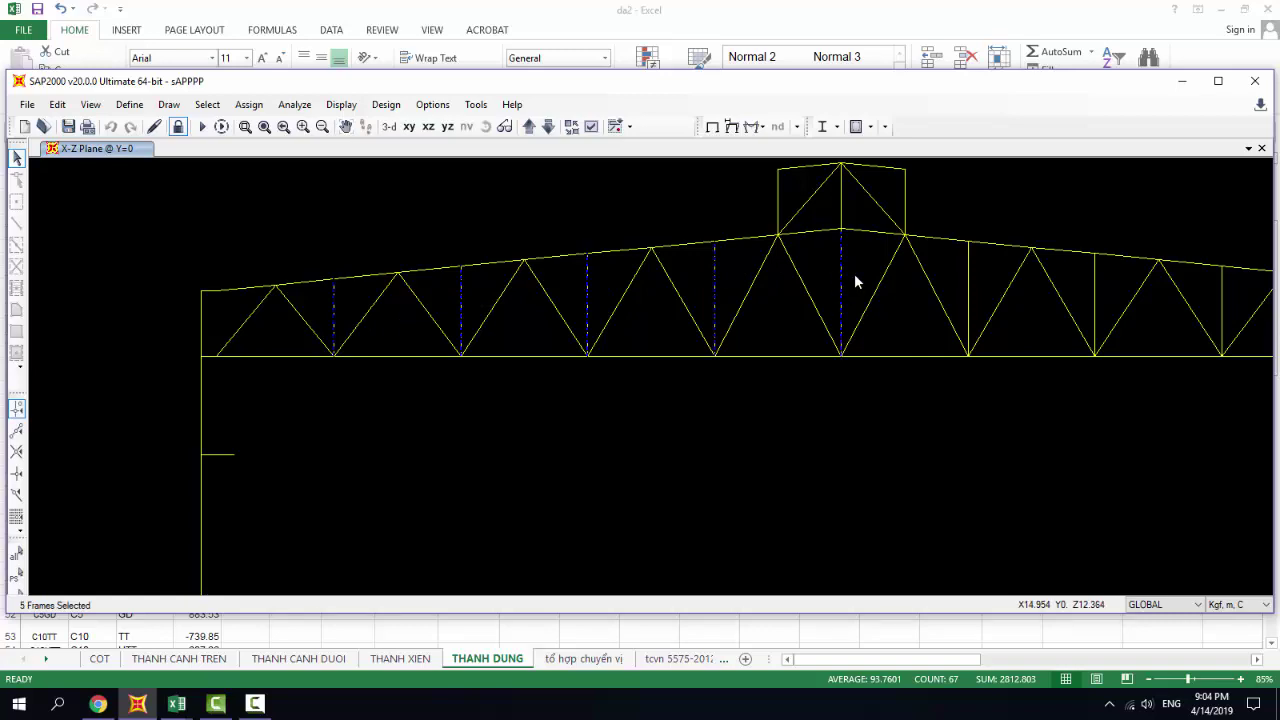
pyautogui.hotkey('ctrl', 't')
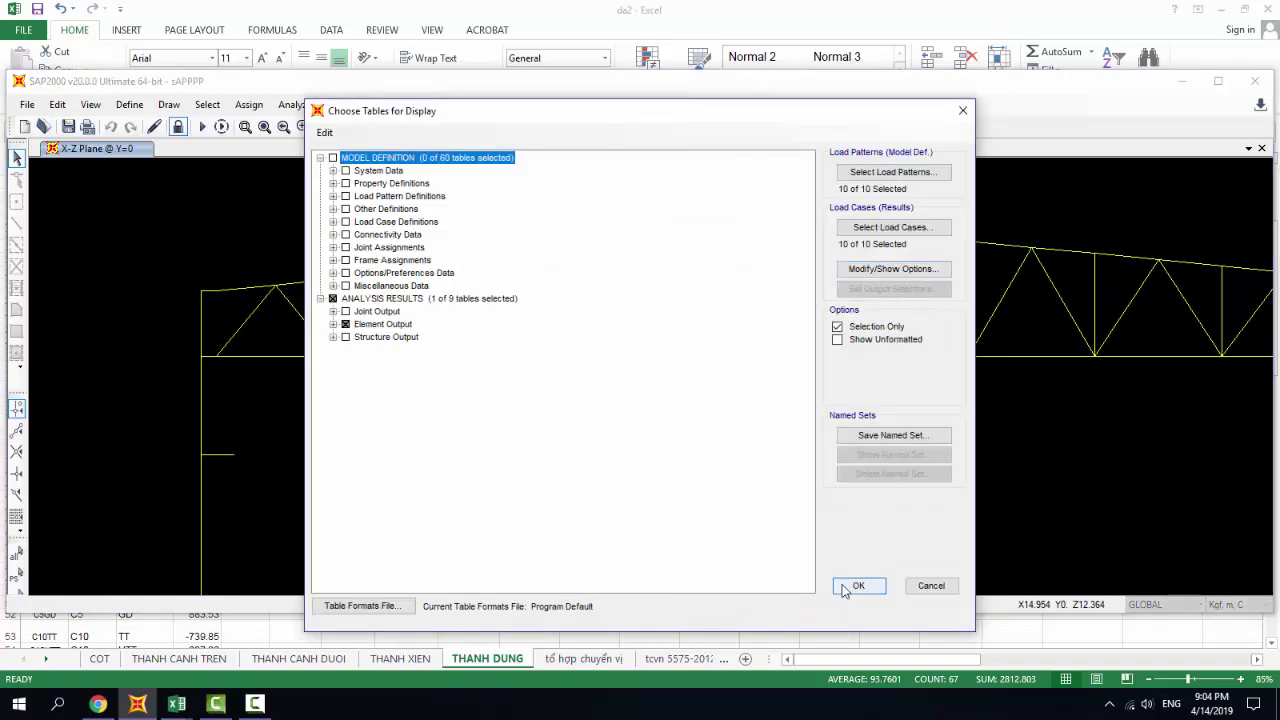
pyautogui.click(856, 586)
# Export the verticals' Element Forces - Frames table to Excel, close the table and bring up the resulting Book5 workbook.
pyautogui.click(290, 164)
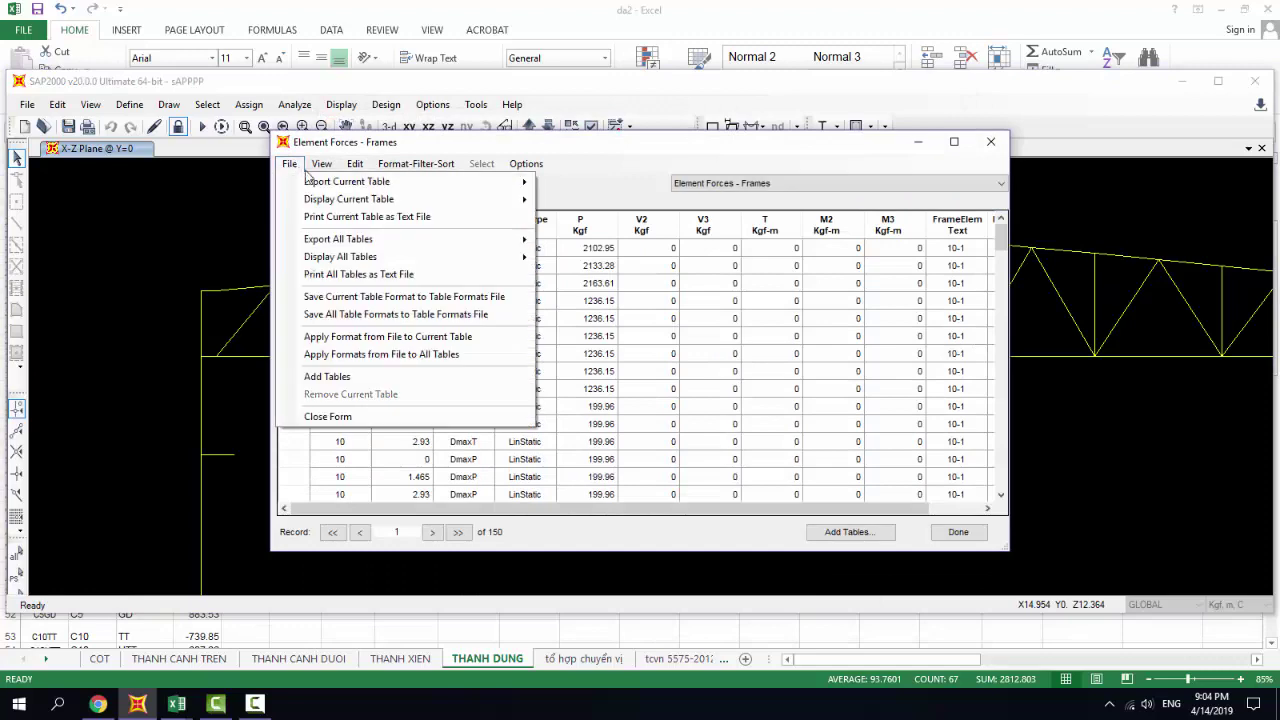
pyautogui.click(290, 164)
pyautogui.click(290, 164)
pyautogui.moveTo(482, 184)
pyautogui.click(566, 184)
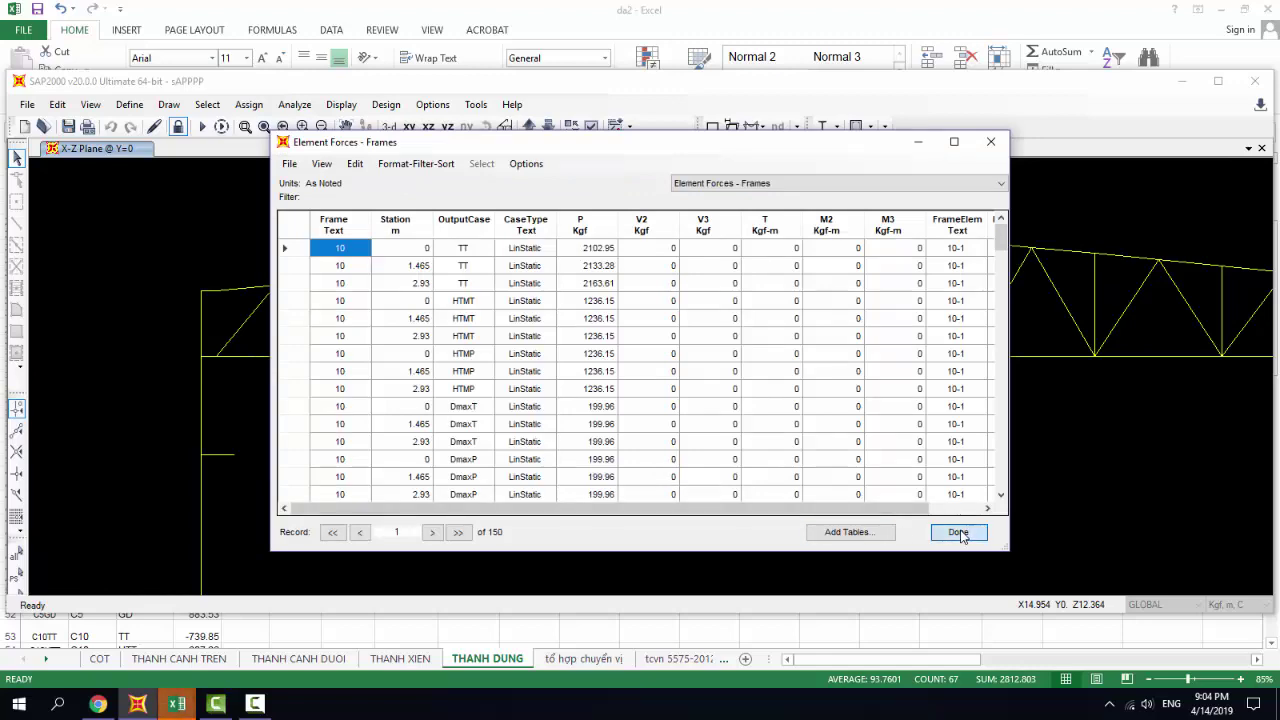
pyautogui.click(958, 532)
pyautogui.moveTo(176, 704)
pyautogui.click(930, 610)
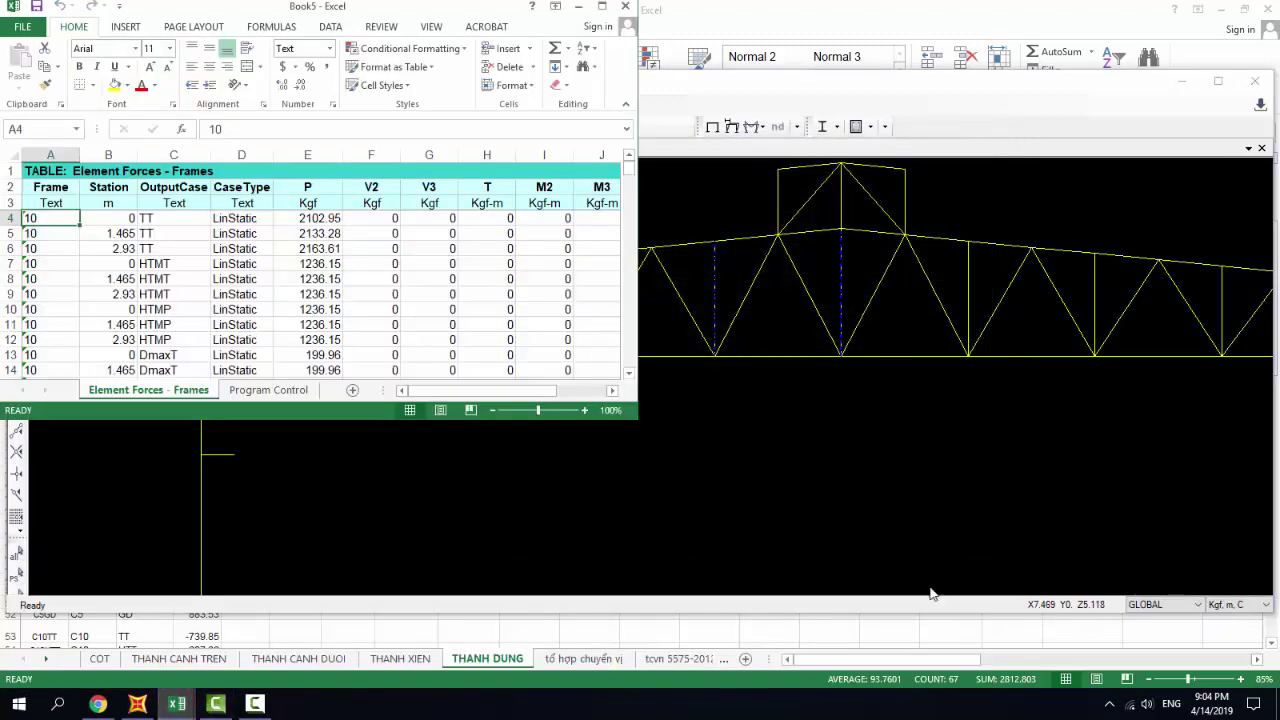
# Maximize the Book5 workbook and filter its Station column to show only the value 0.
pyautogui.click(603, 7)
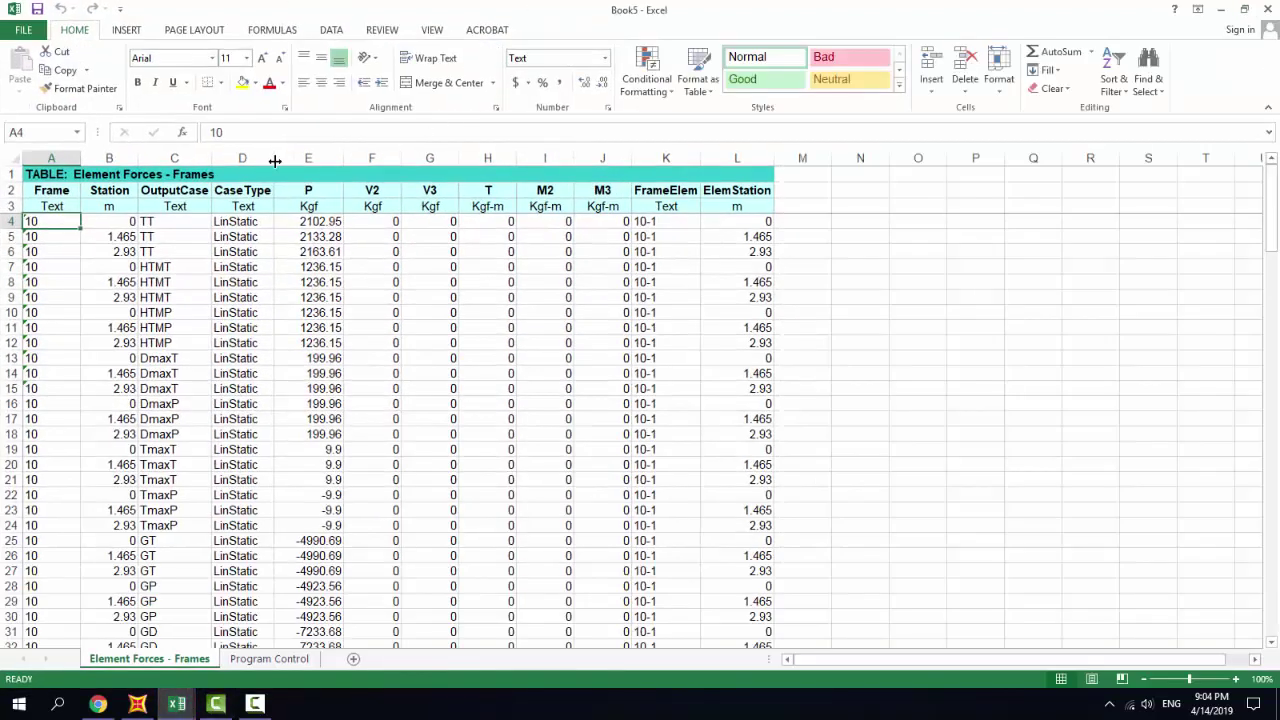
pyautogui.click(118, 155)
pyautogui.click(331, 29)
pyautogui.click(423, 79)
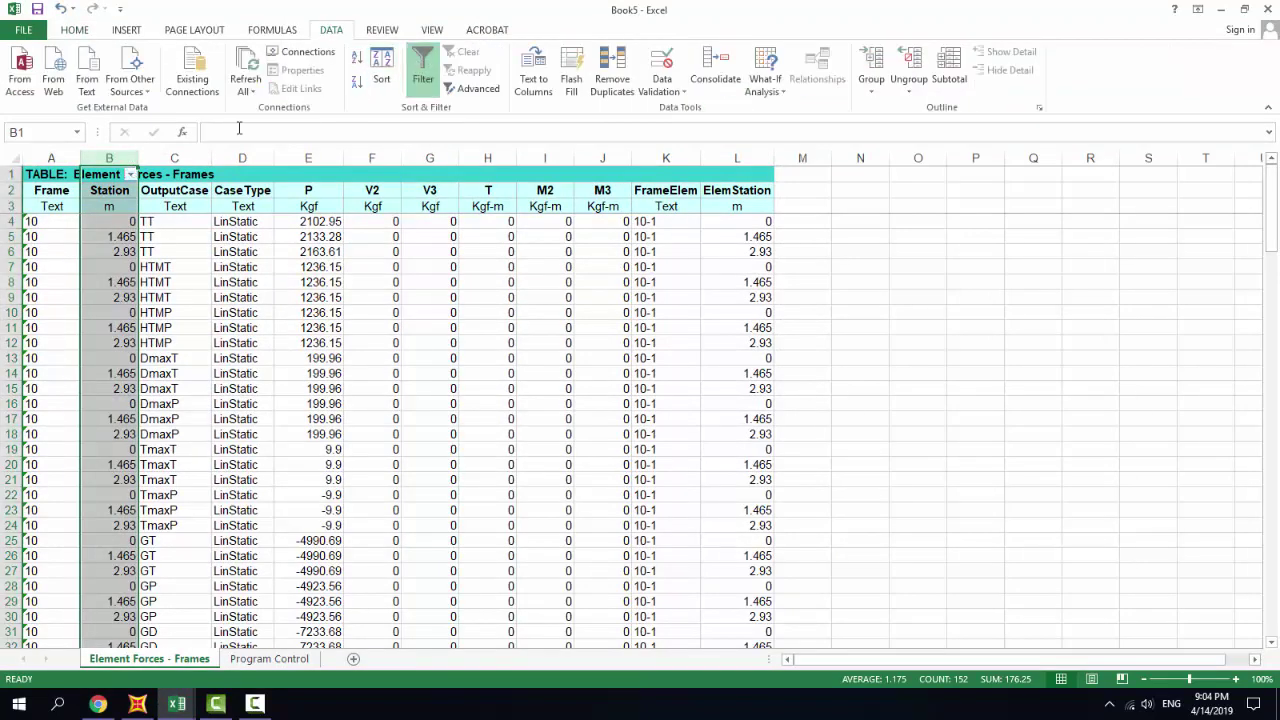
pyautogui.click(130, 175)
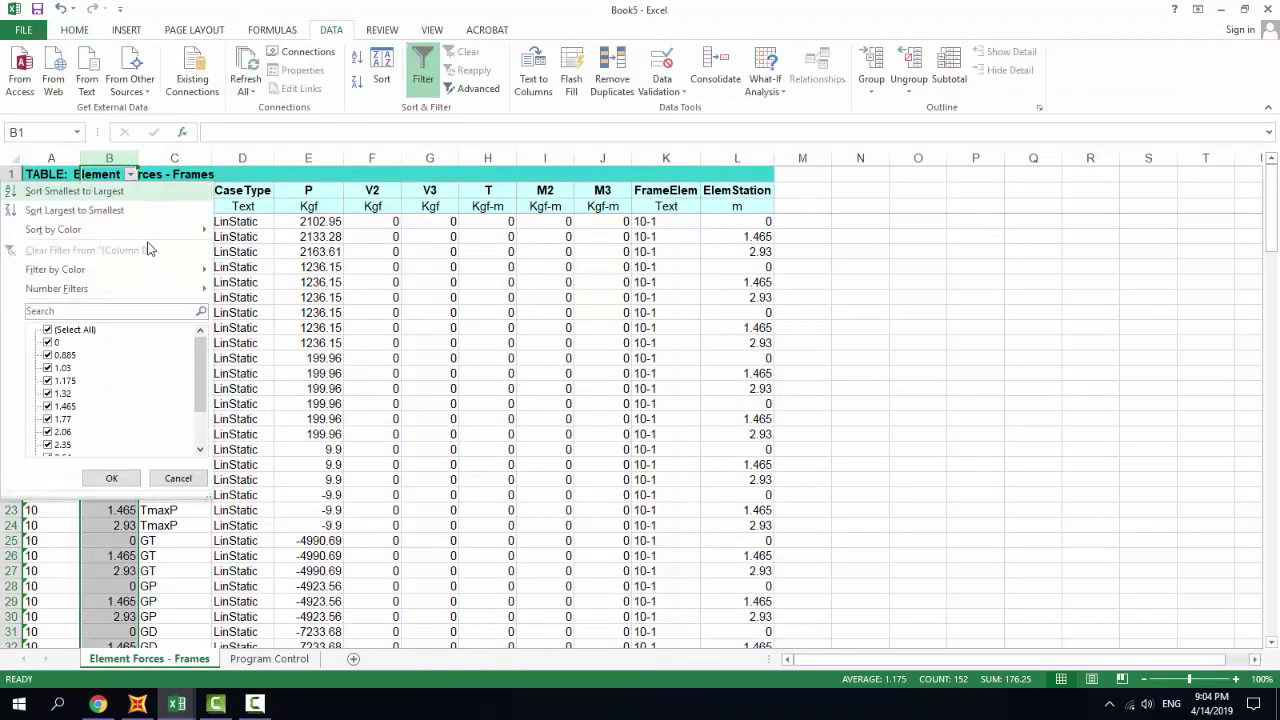
pyautogui.click(76, 331)
pyautogui.click(57, 342)
pyautogui.click(110, 478)
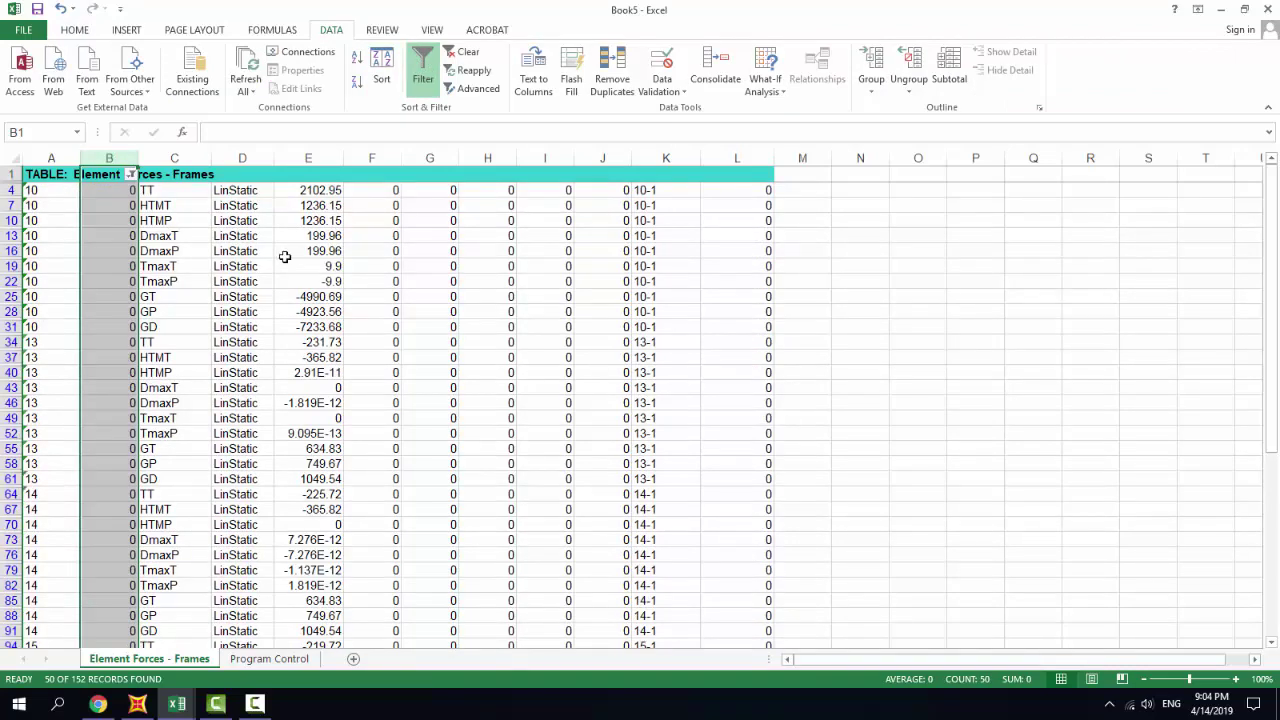
# Copy the filtered axial-force (P) values of all five verticals from Book5 into da2's THANH DUNG sheet starting at D3.
pyautogui.moveTo(305, 190); pyautogui.dragTo(315, 612)
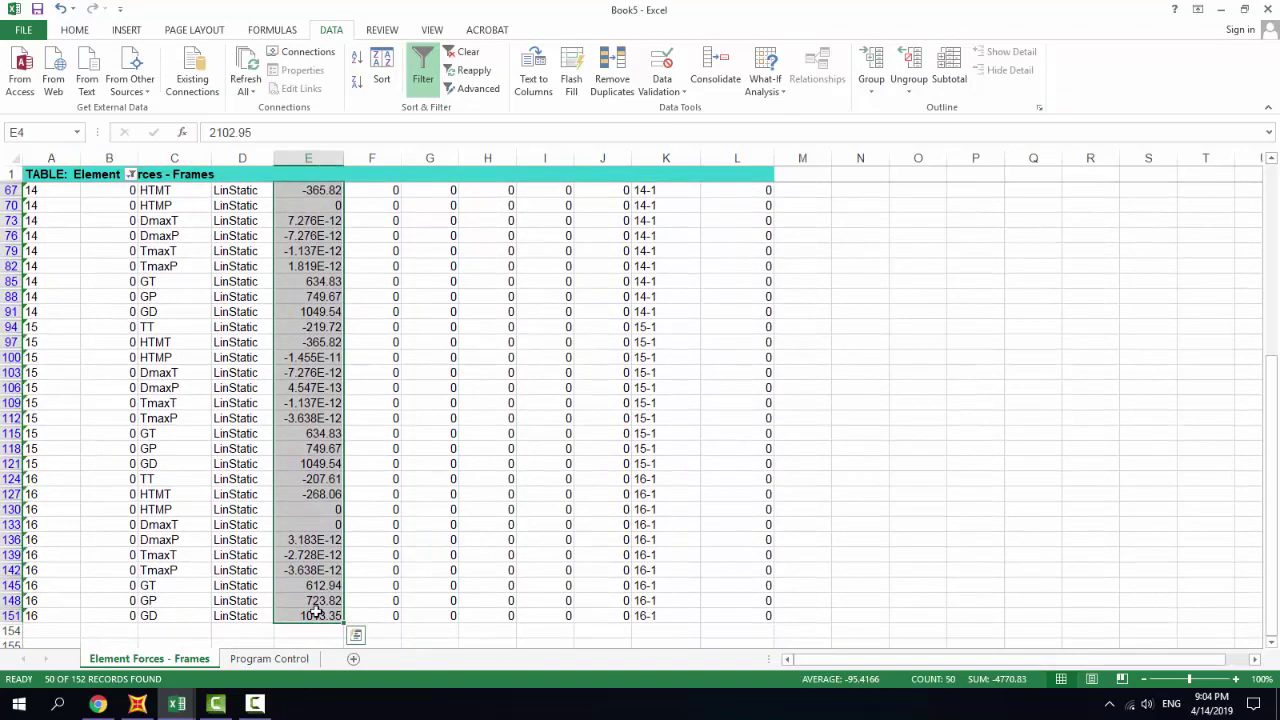
pyautogui.hotkey('ctrl', 'c')
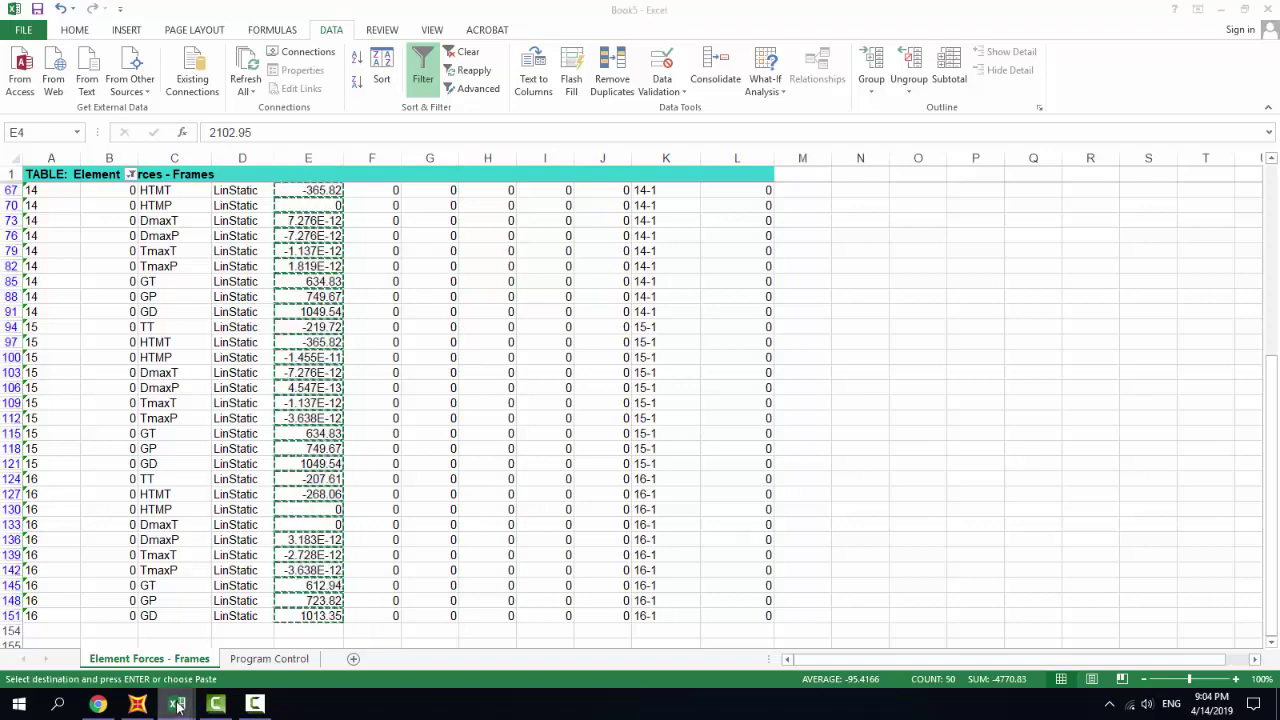
pyautogui.moveTo(177, 704)
pyautogui.click(103, 655)
pyautogui.scroll(5, 201, 187)
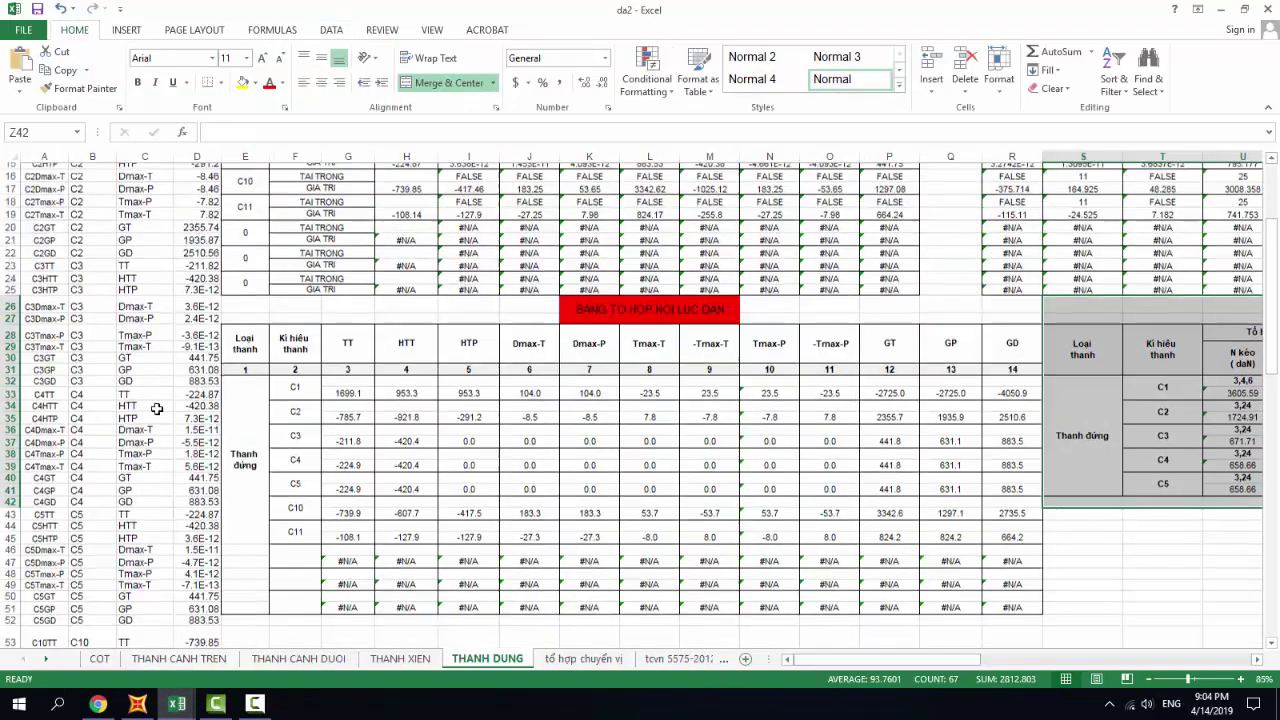
pyautogui.click(198, 197)
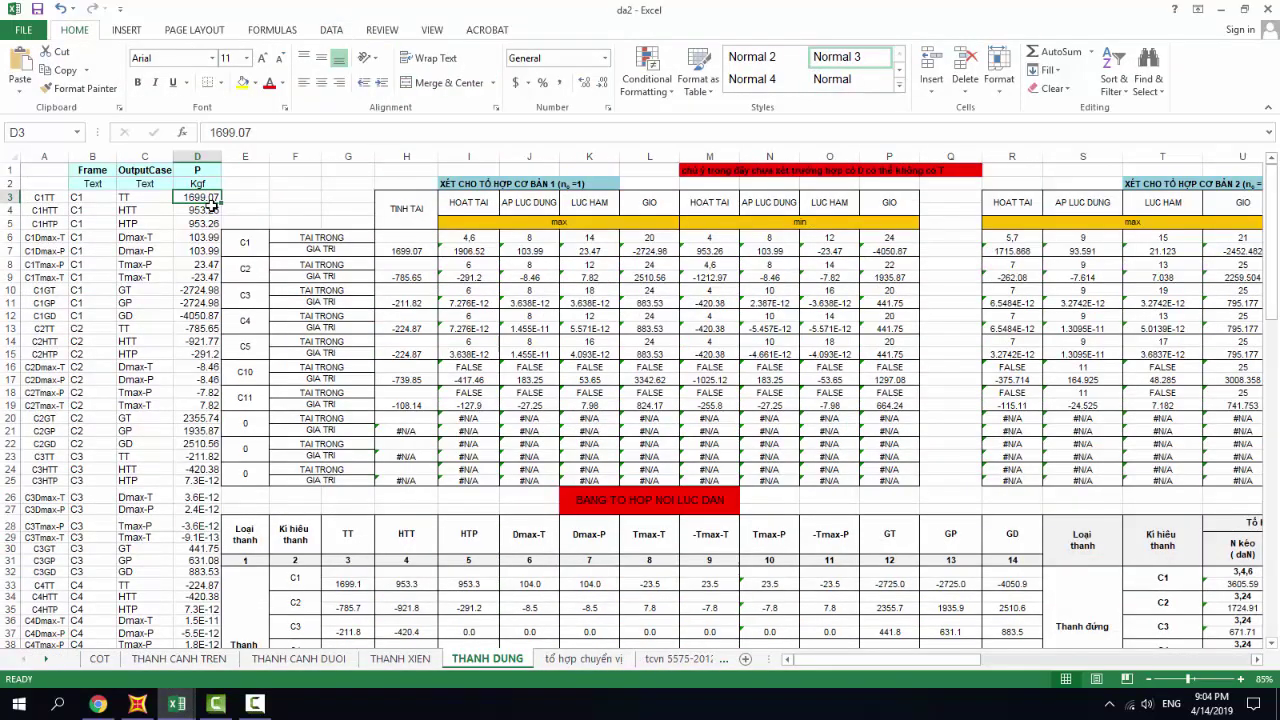
pyautogui.hotkey('ctrl', 'v')
pyautogui.scroll(-7, 199, 376)
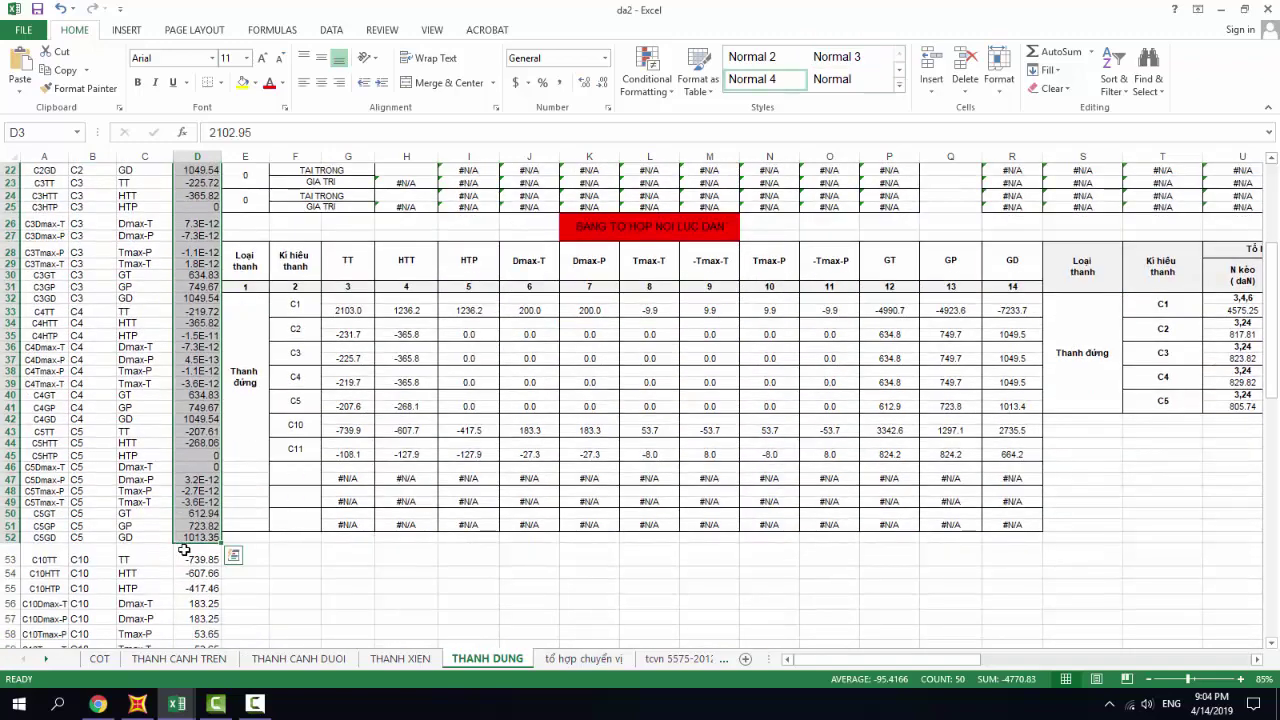
pyautogui.scroll(-1, 160, 530)
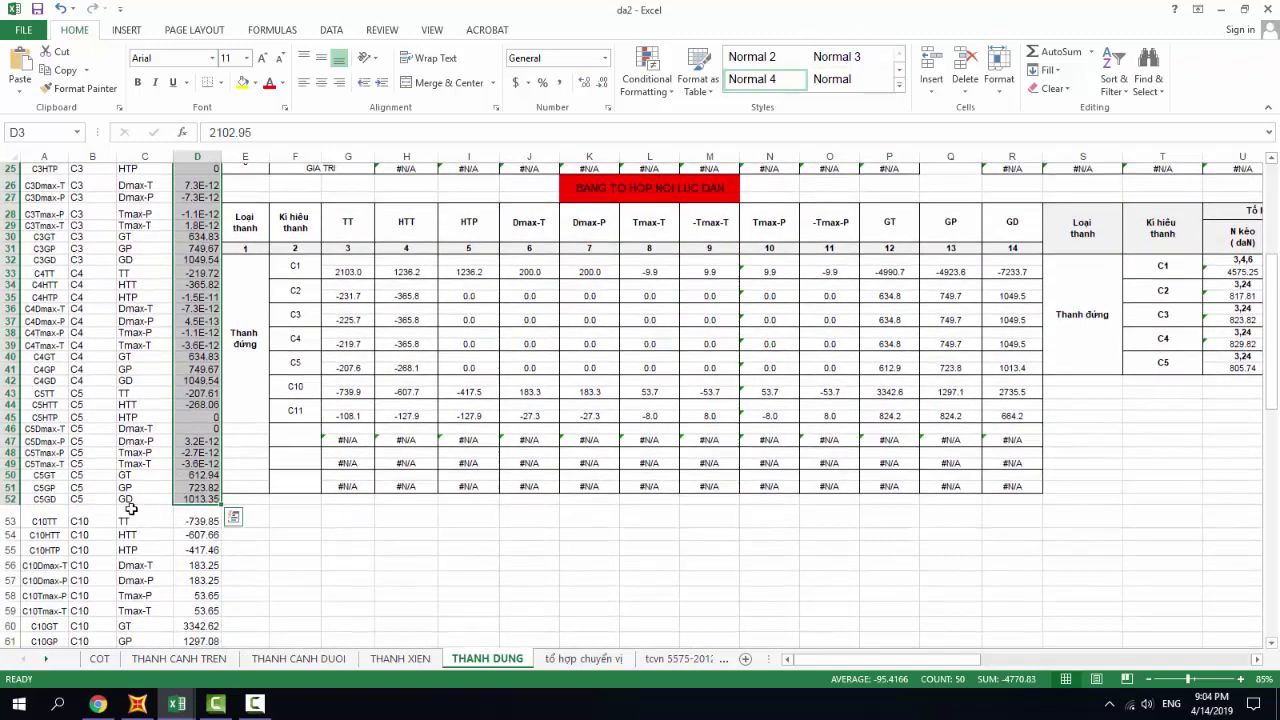
pyautogui.click(80, 499)
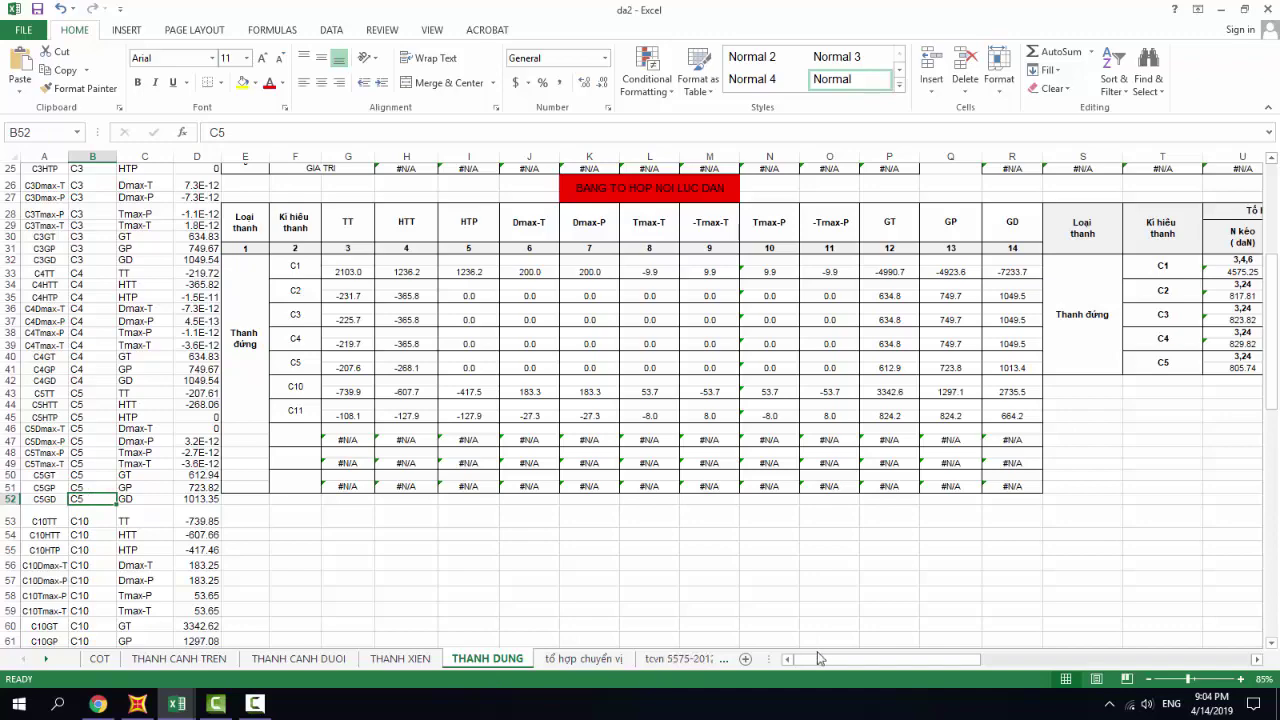
# Select the BẢNG NỘI LỰC THANH ĐỨNG table with its title and print the selection to a PDF named 010.
pyautogui.moveTo(818, 658); pyautogui.dragTo(1066, 668)
pyautogui.scroll(-3, 927, 600)
pyautogui.scroll(-4, 926, 600)
pyautogui.scroll(2, 924, 600)
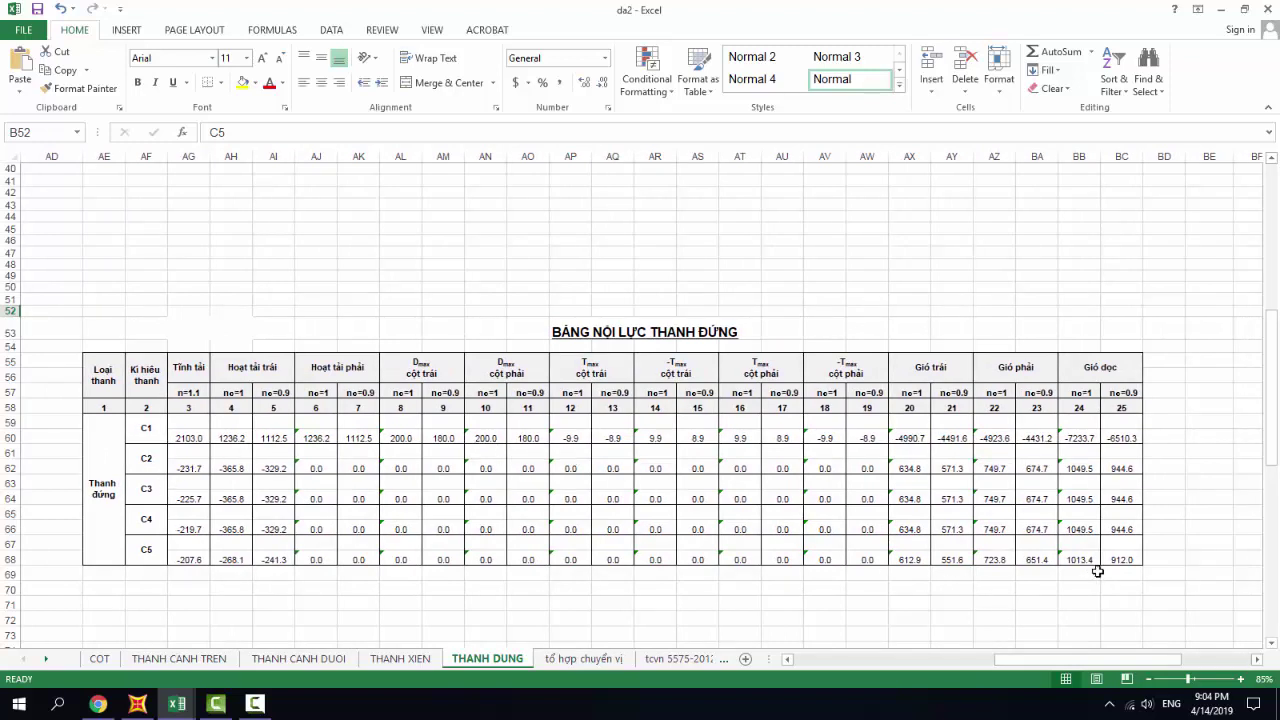
pyautogui.moveTo(1141, 570); pyautogui.dragTo(105, 339)
pyautogui.hotkey('ctrl', 'p')
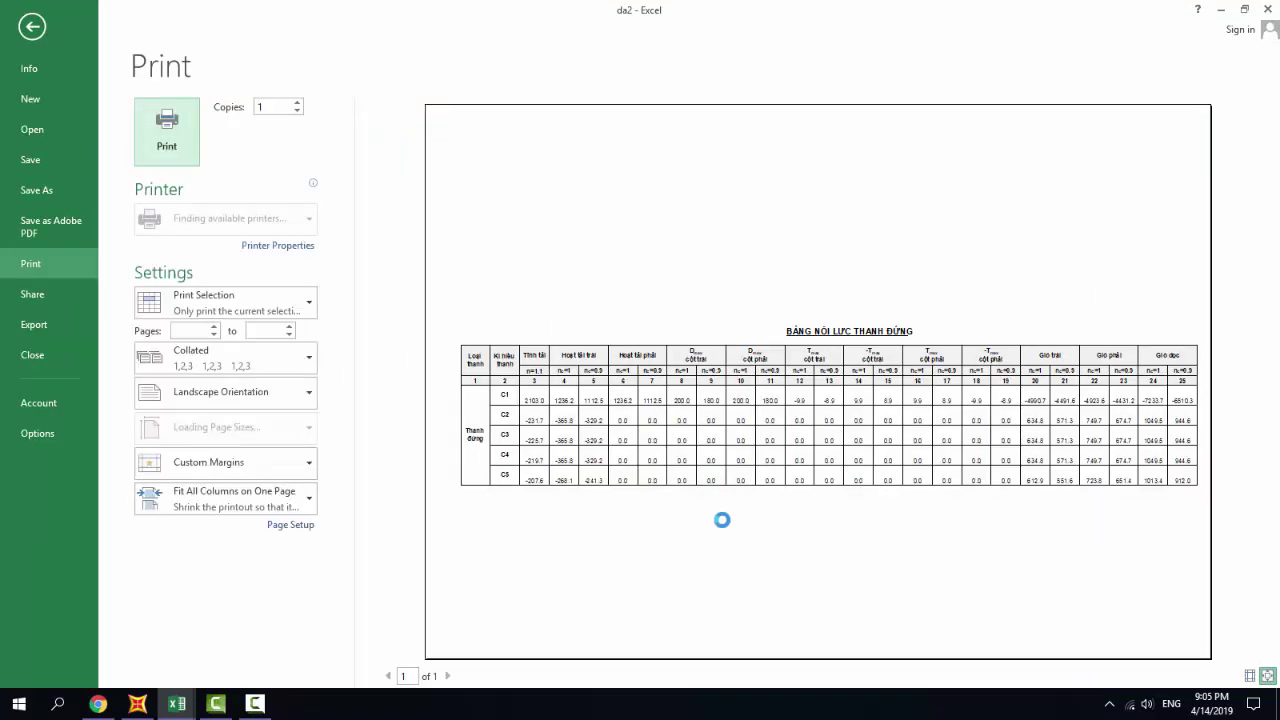
pyautogui.click(167, 130)
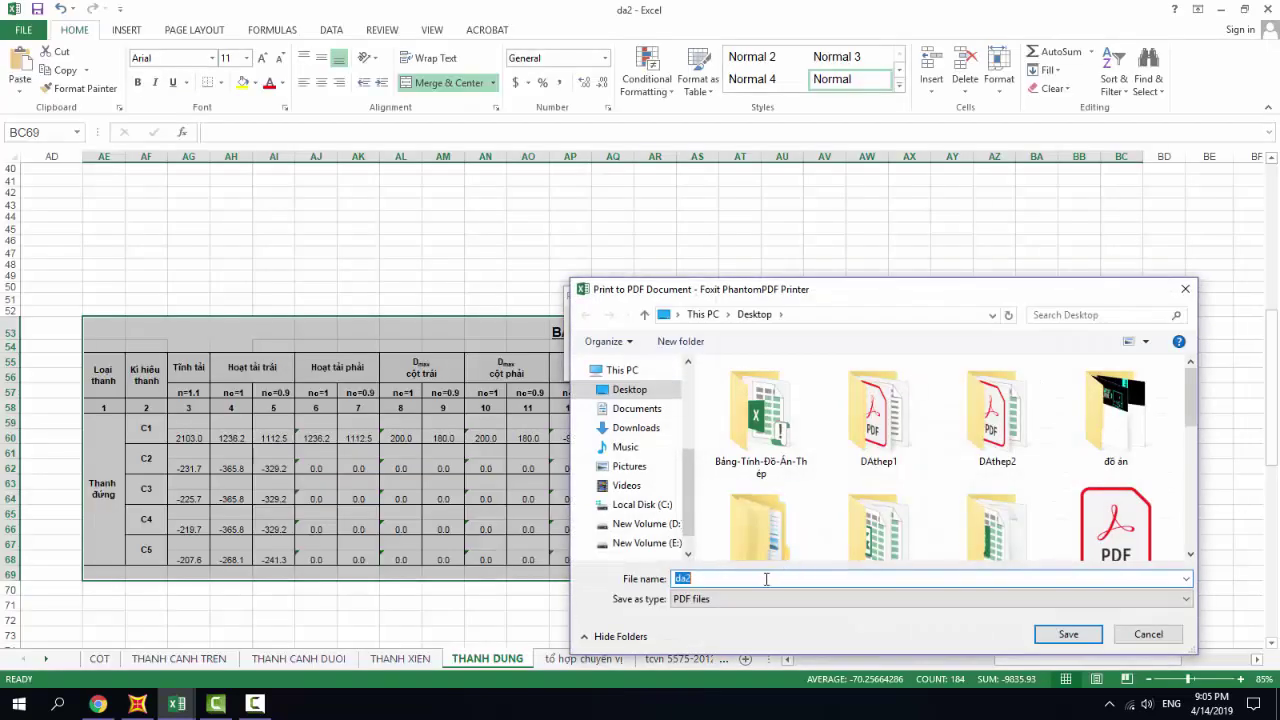
pyautogui.write('009')
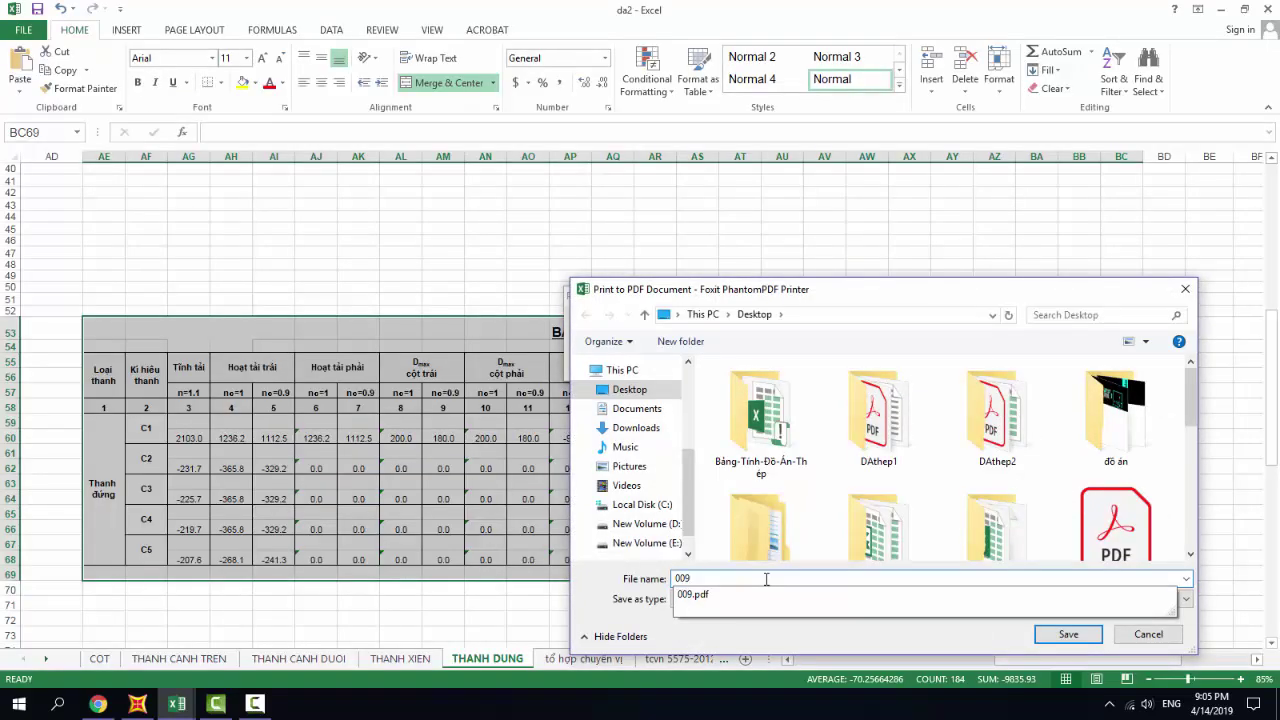
pyautogui.press('BackSpace')
pyautogui.press('BackSpace')
pyautogui.write('1')
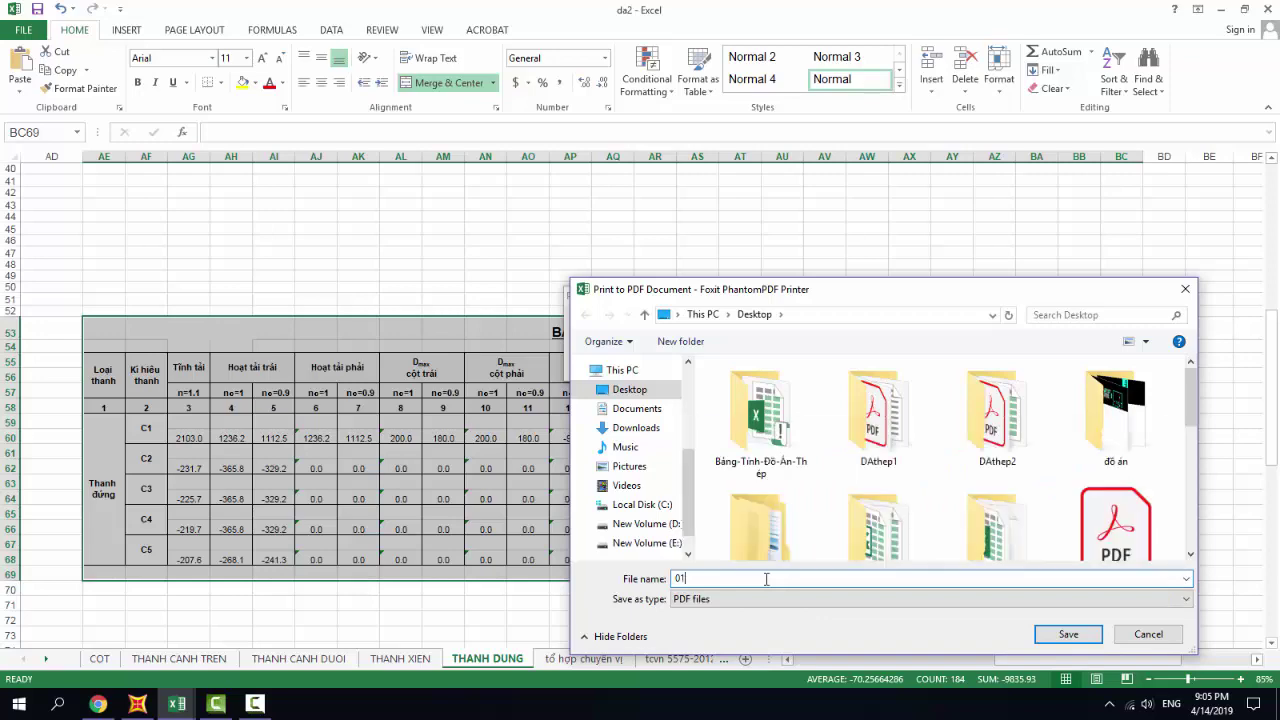
pyautogui.click(1065, 634)
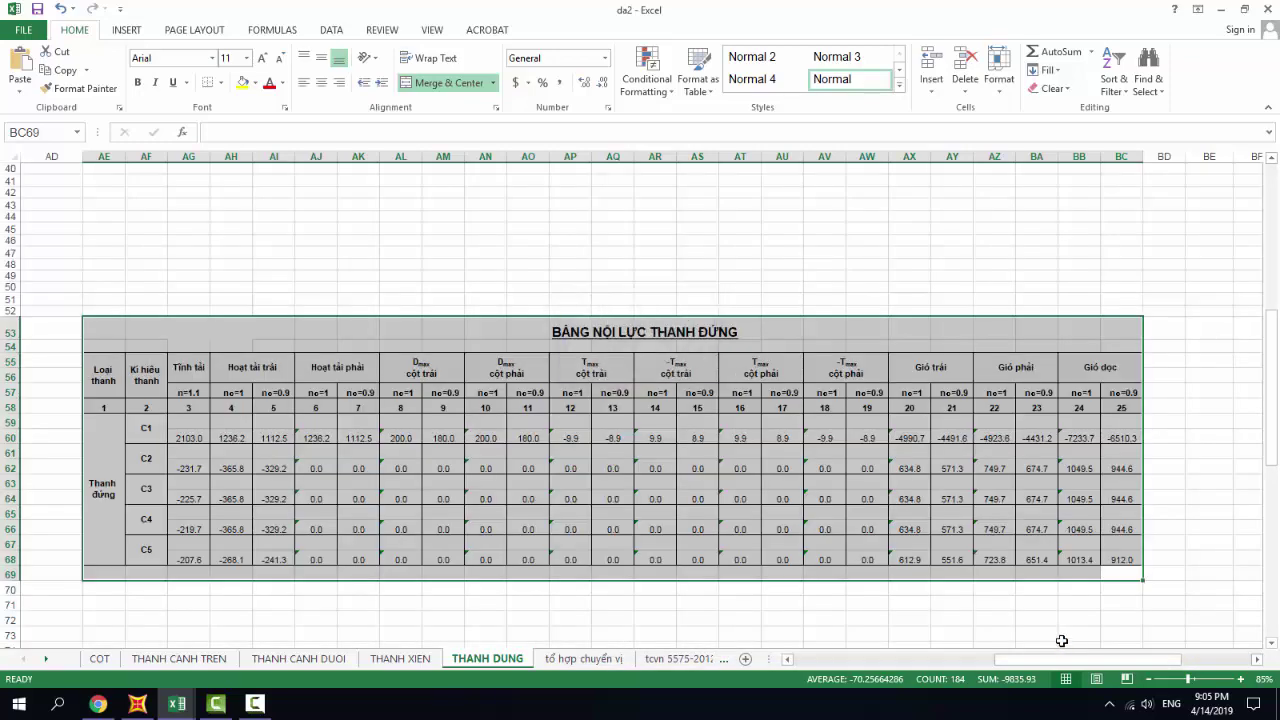
pyautogui.moveTo(1041, 667); pyautogui.dragTo(908, 679)
pyautogui.scroll(5, 1003, 537)
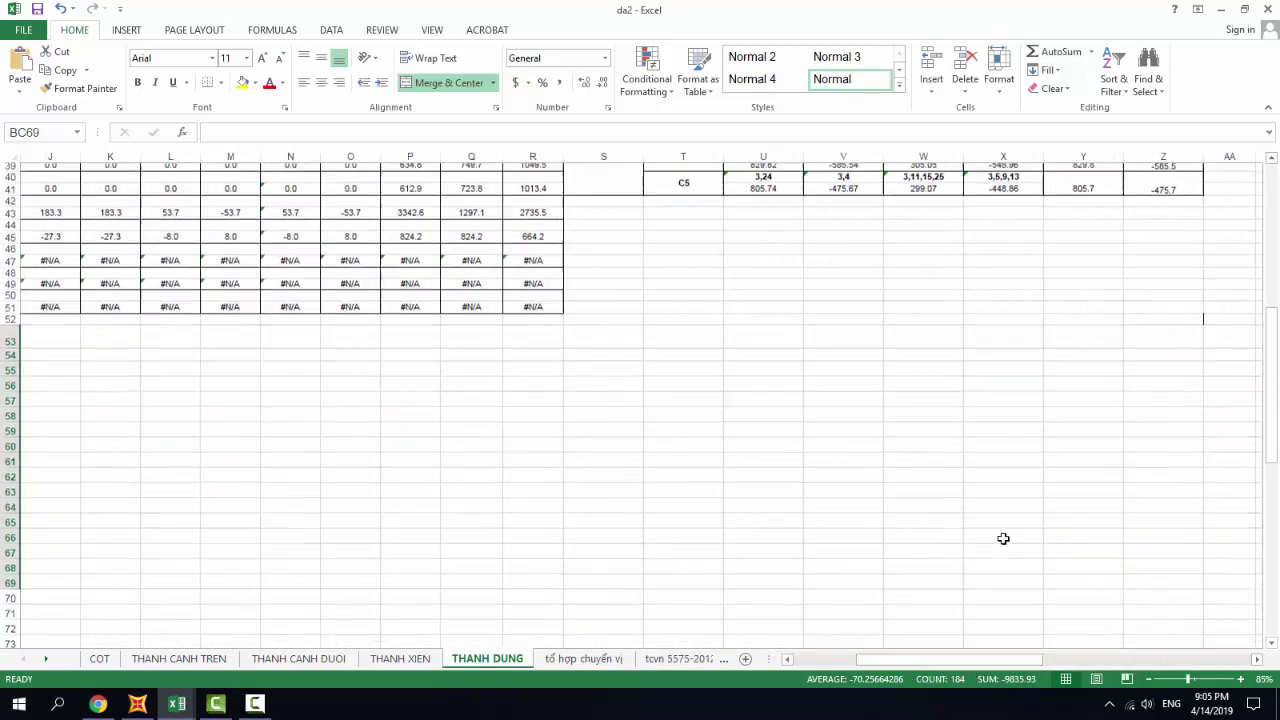
pyautogui.scroll(3, 1011, 537)
pyautogui.moveTo(1166, 482); pyautogui.dragTo(641, 303)
pyautogui.hotkey('ctrl', 'p')
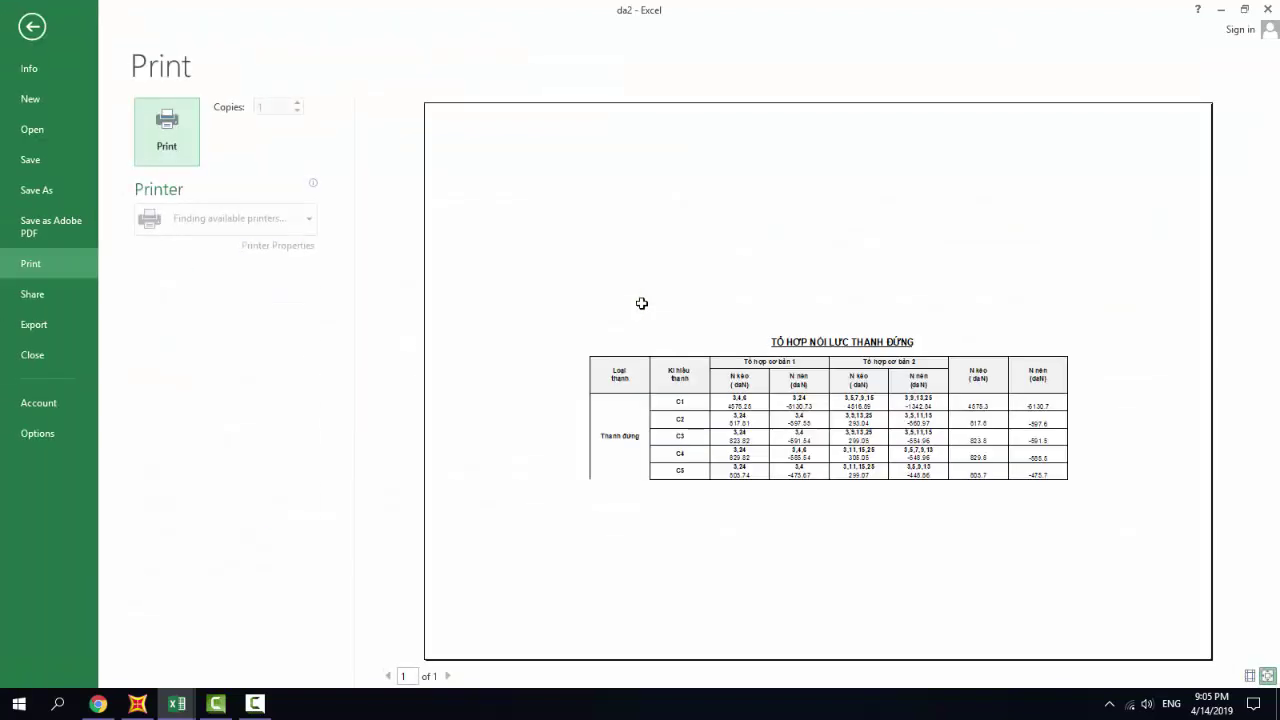
pyautogui.press('Escape')
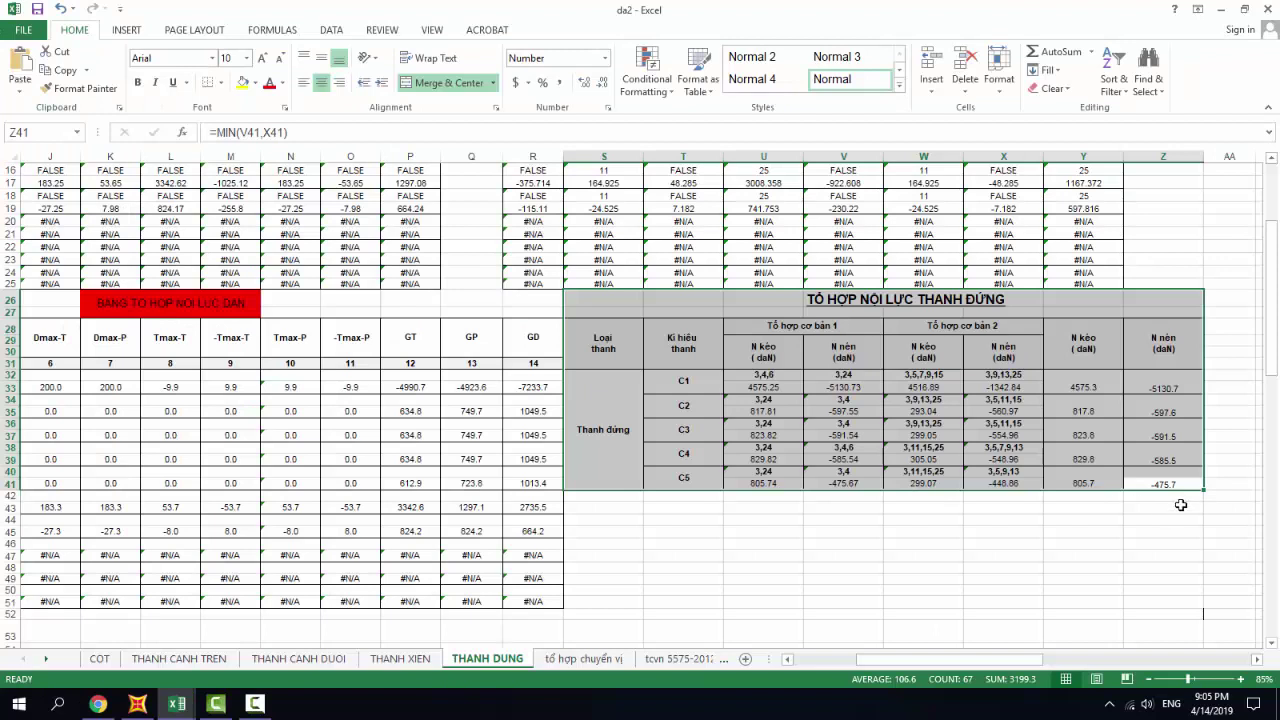
# Select the TỔ HỢP NỘI LỰC THANH ĐỨNG table with its title through row 42 and print the selection to a PDF named 011.
pyautogui.moveTo(1181, 505); pyautogui.dragTo(606, 303)
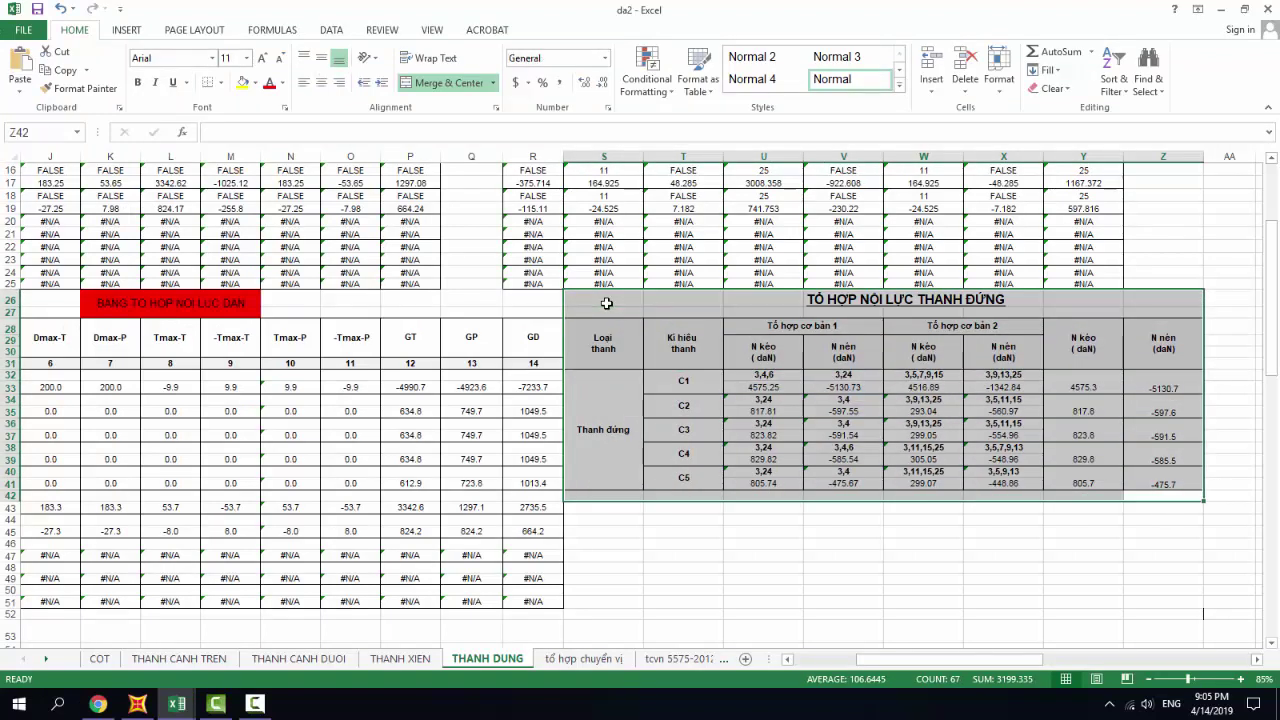
pyautogui.hotkey('ctrl', 'p')
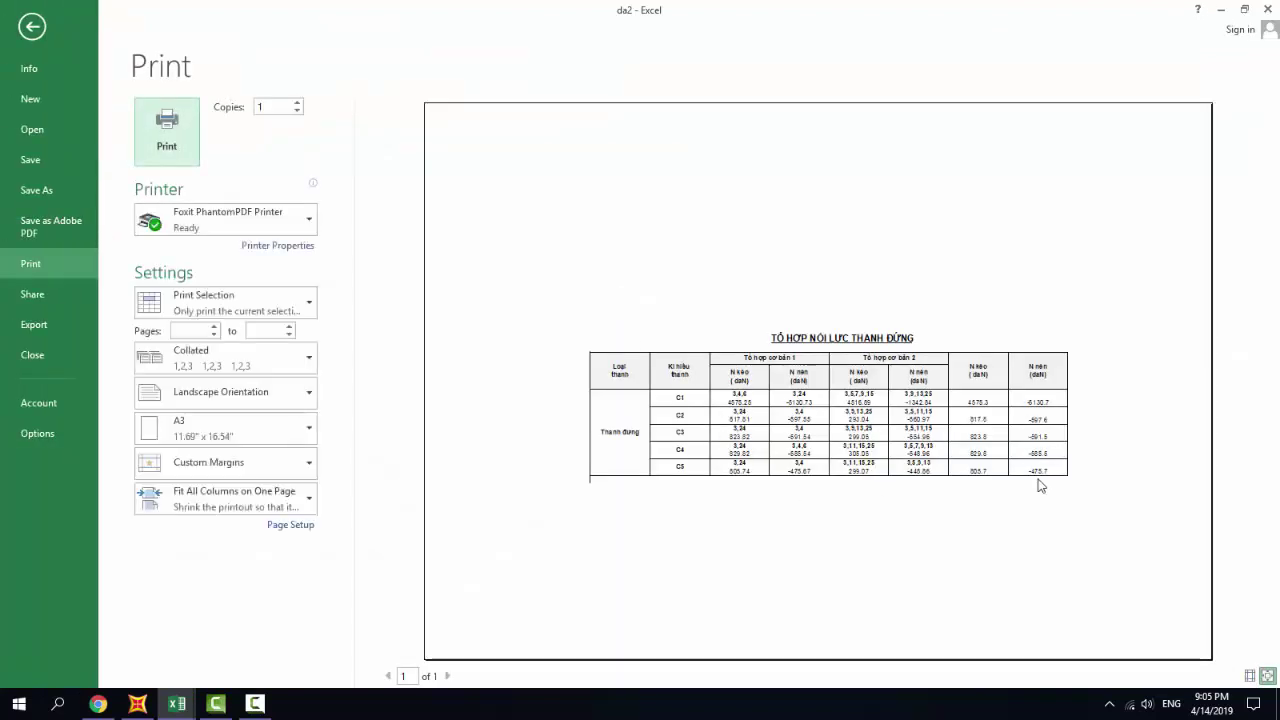
pyautogui.click(195, 135)
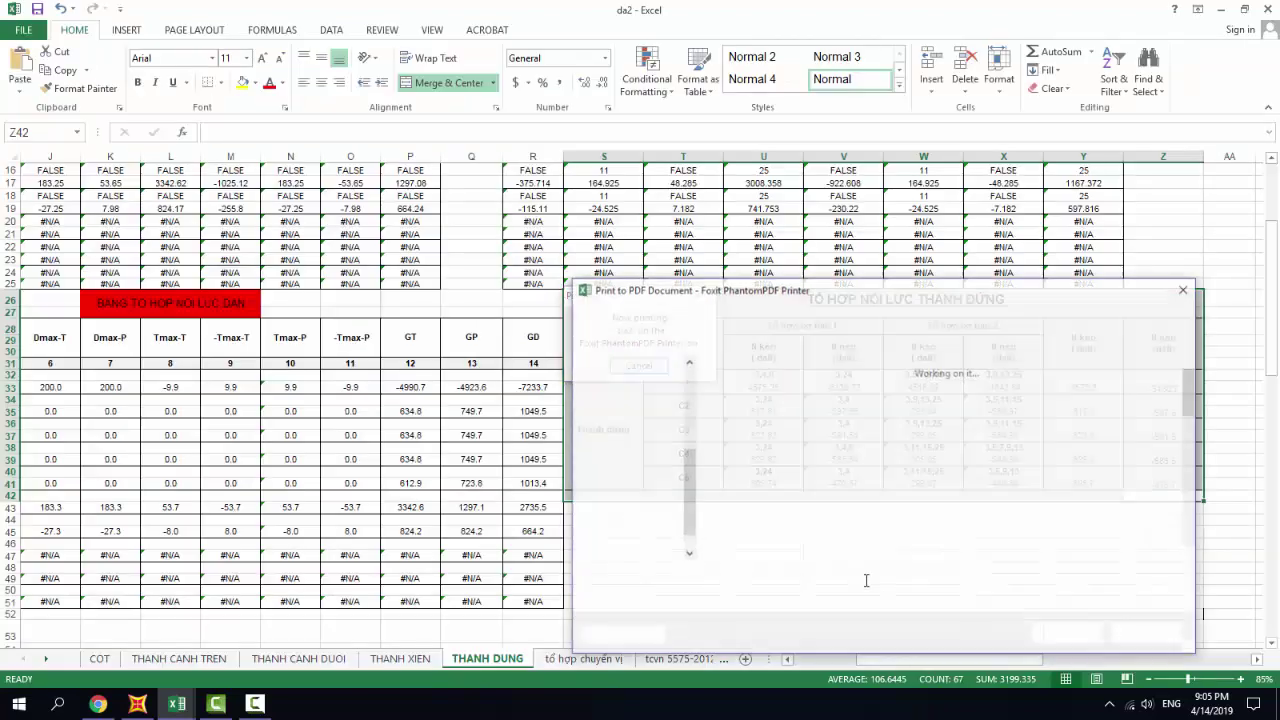
pyautogui.write('011')
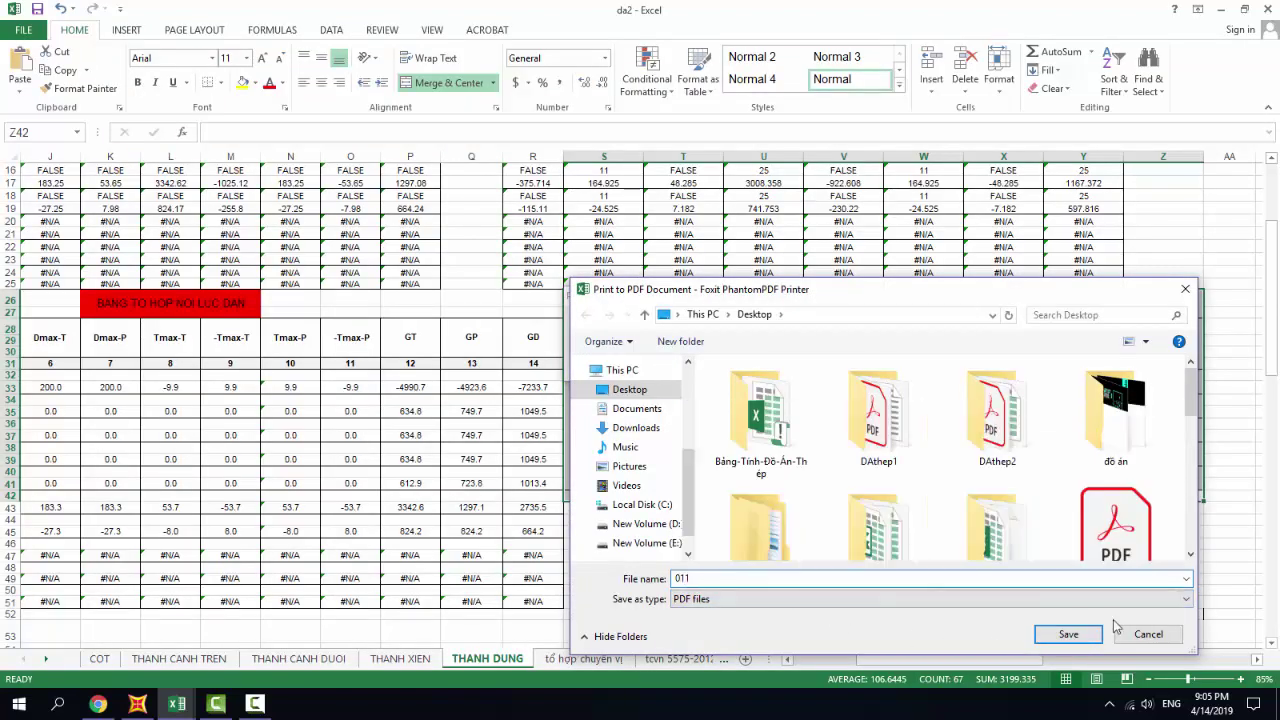
pyautogui.click(1070, 636)
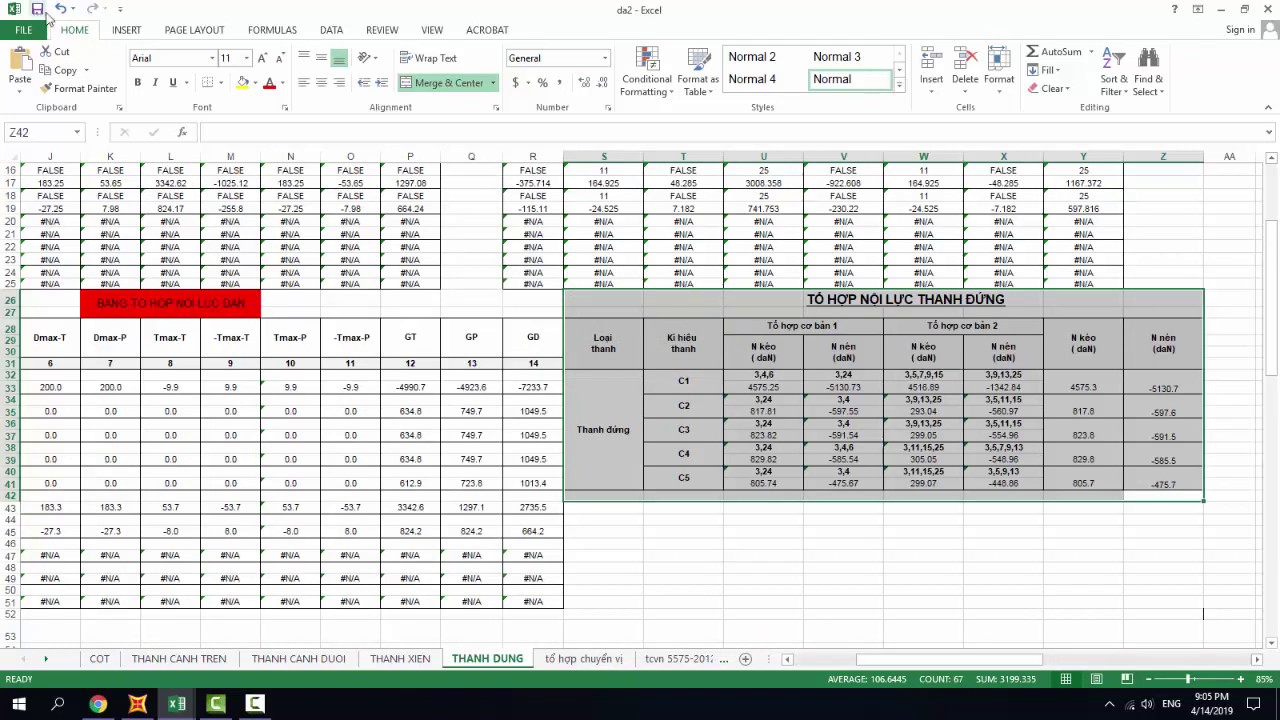
# Close the da2 and Book5 workbooks without saving, and discard the copied clipboard data.
pyautogui.click(1264, 9)
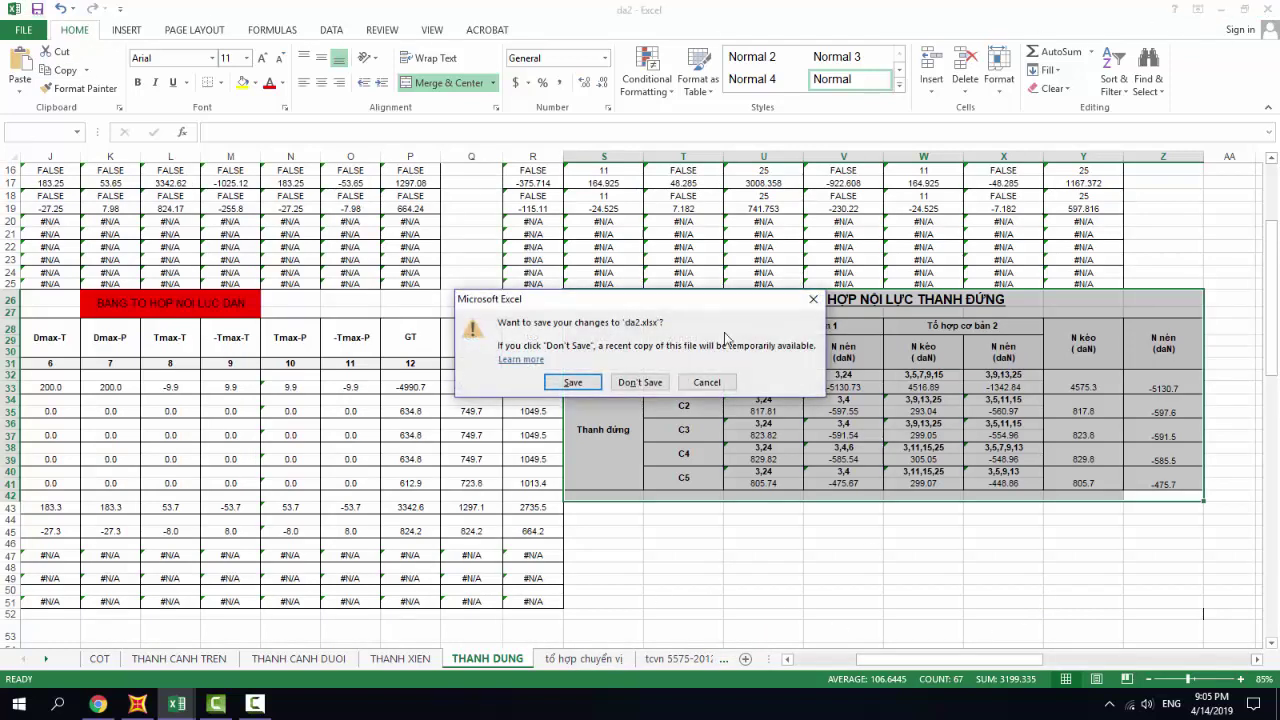
pyautogui.click(640, 383)
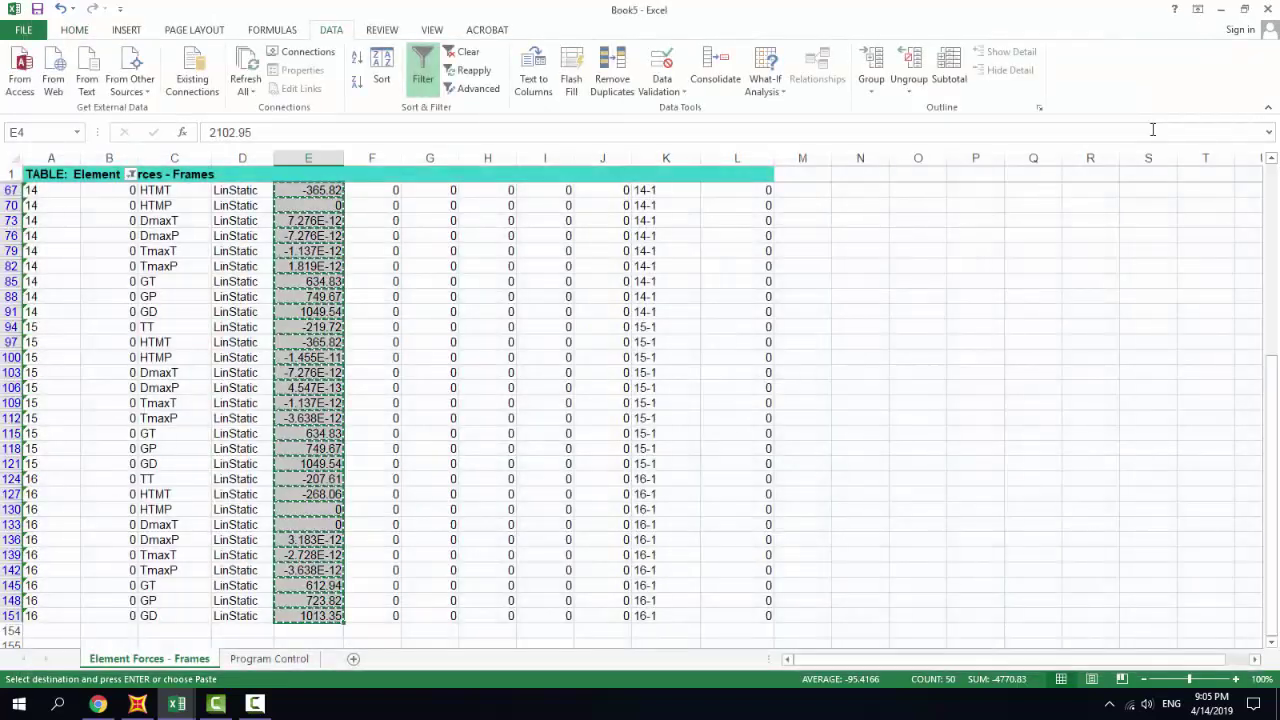
pyautogui.hotkey('ctrl', 'w')
pyautogui.click(652, 372)
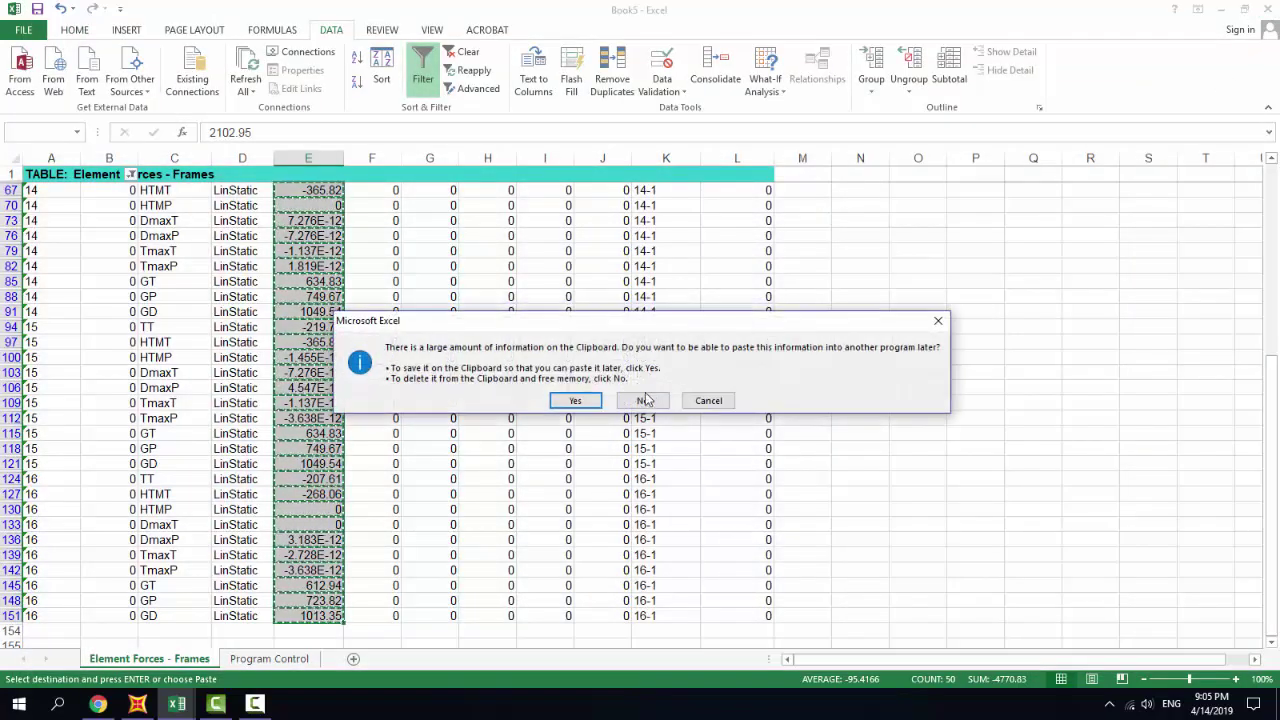
pyautogui.click(643, 400)
pyautogui.click(628, 470)
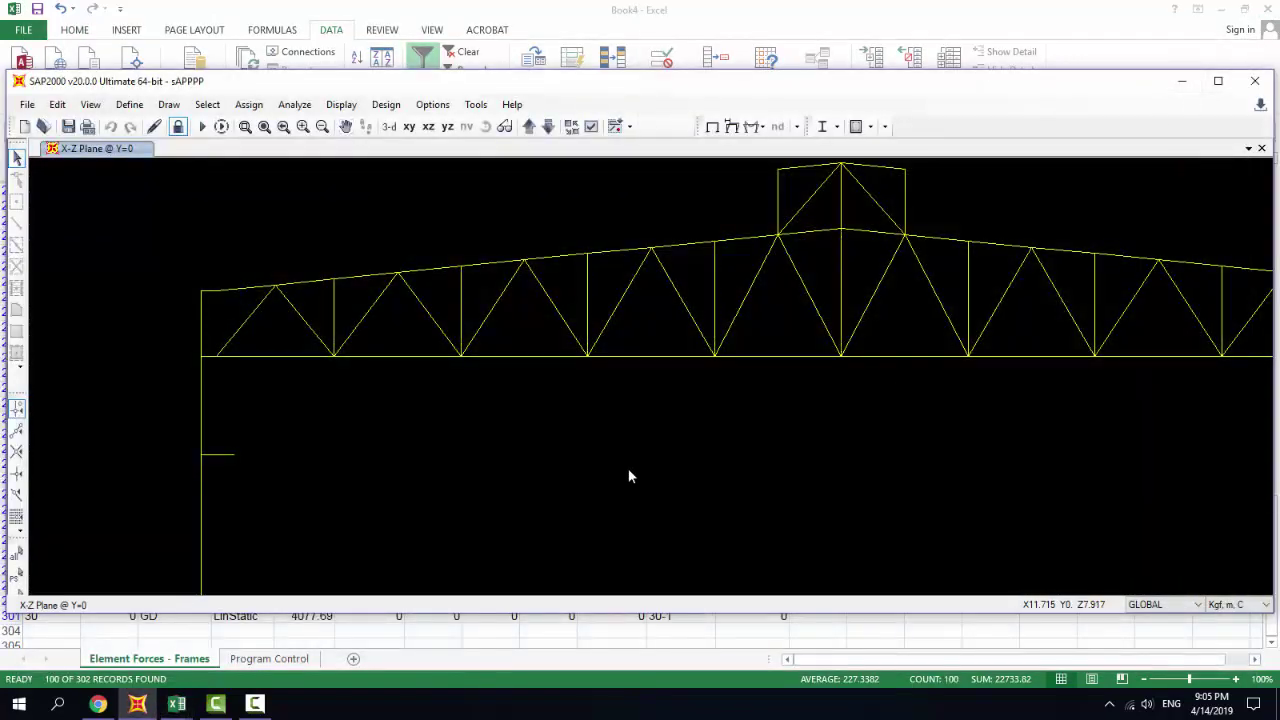
# Close all remaining Excel windows, discarding the changes to Book1 and Book2.
pyautogui.click(172, 702)
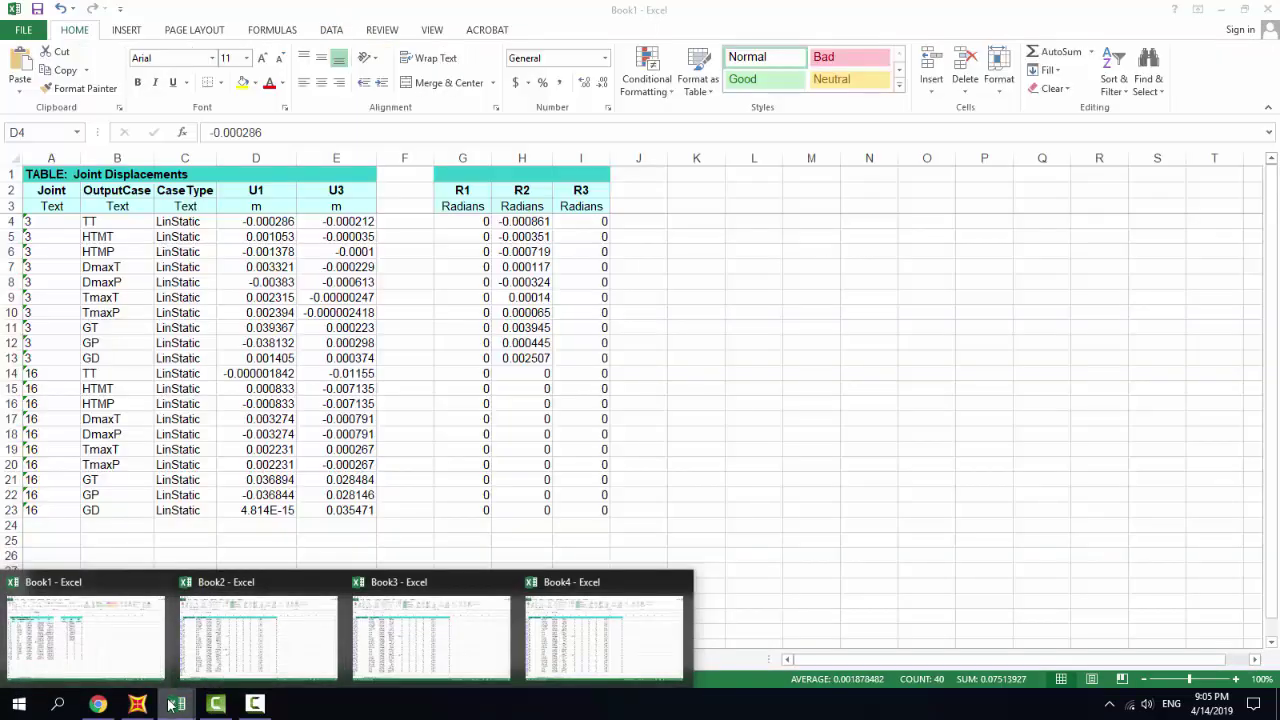
pyautogui.click(175, 710)
pyautogui.rightClick(179, 698)
pyautogui.click(168, 674)
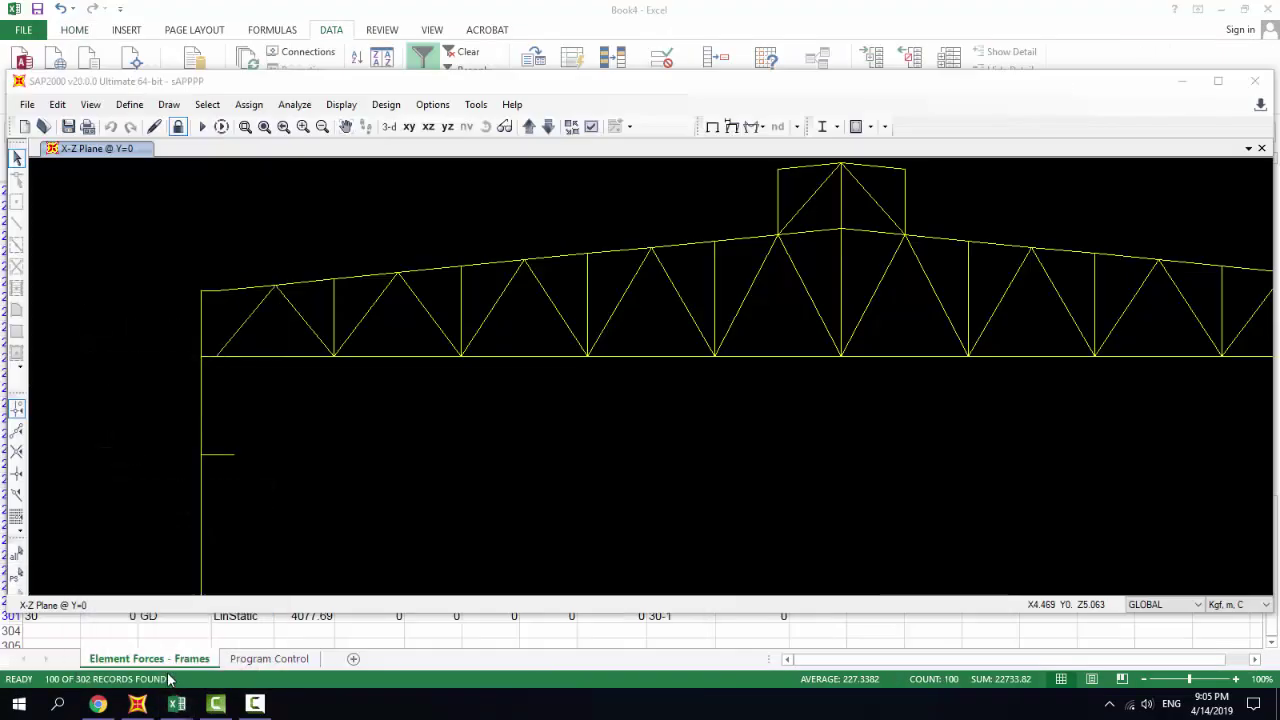
pyautogui.click(178, 702)
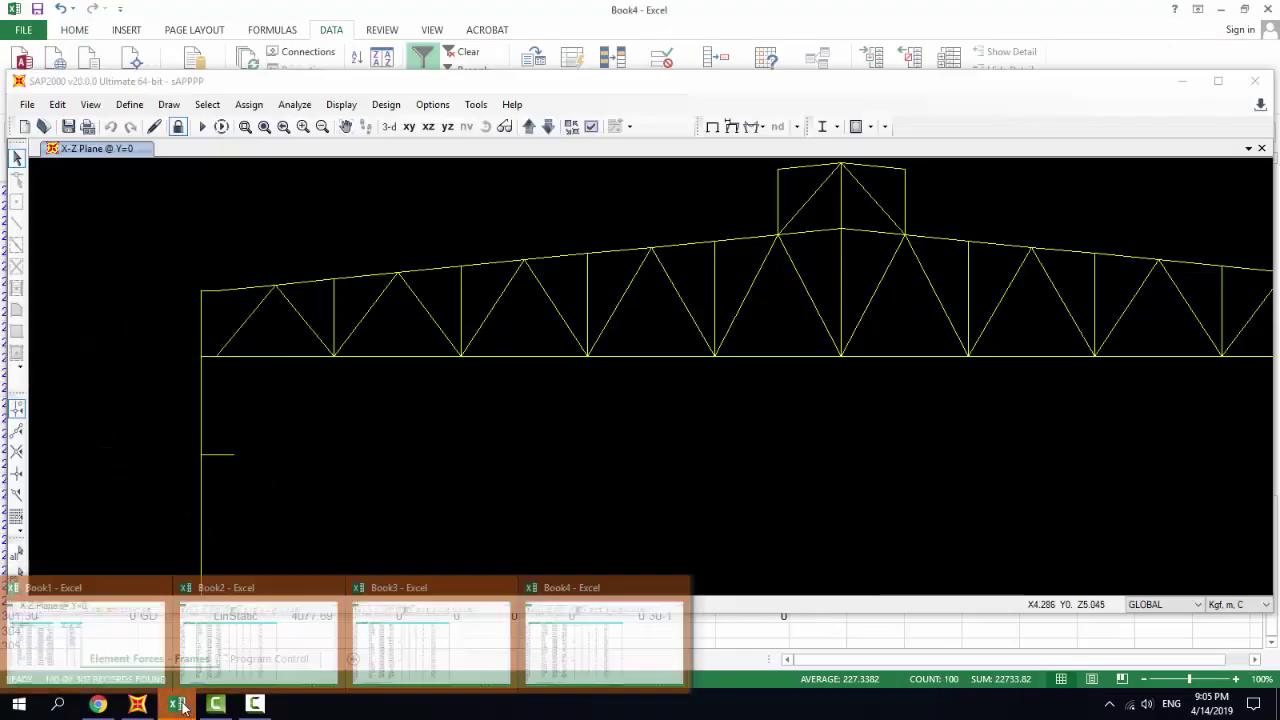
pyautogui.click(266, 643)
pyautogui.click(642, 372)
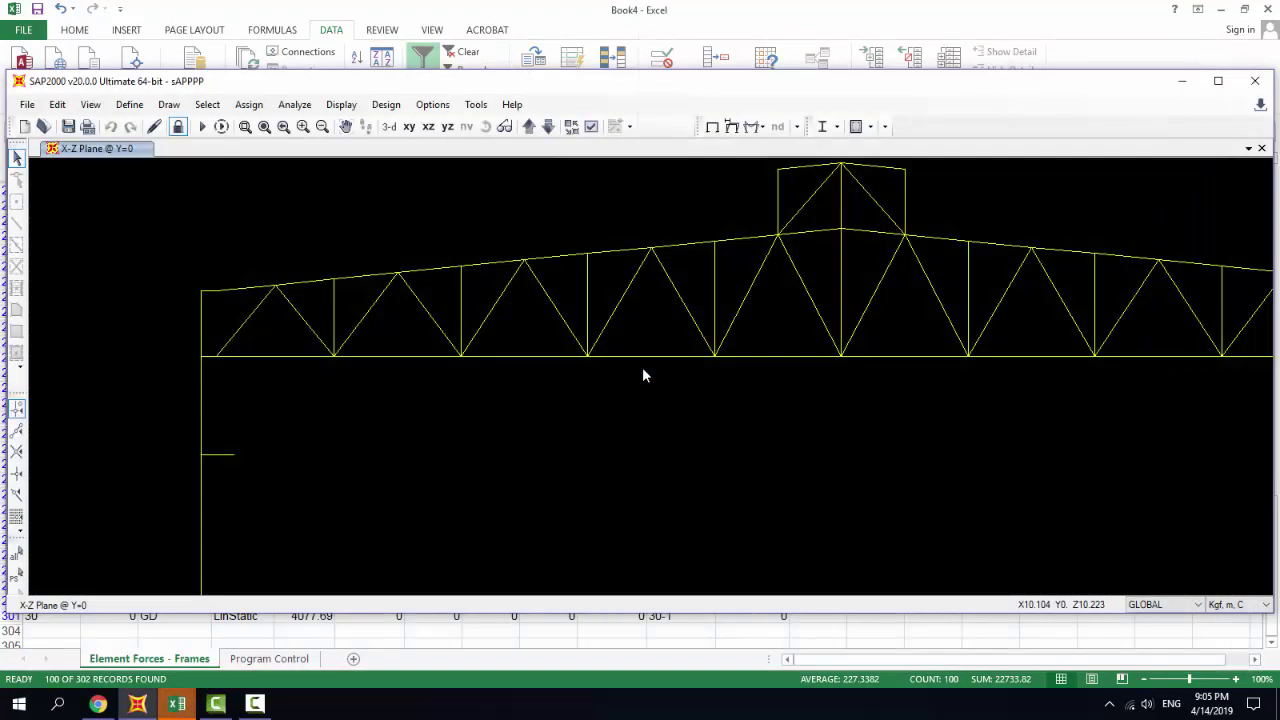
pyautogui.click(177, 703)
pyautogui.click(255, 640)
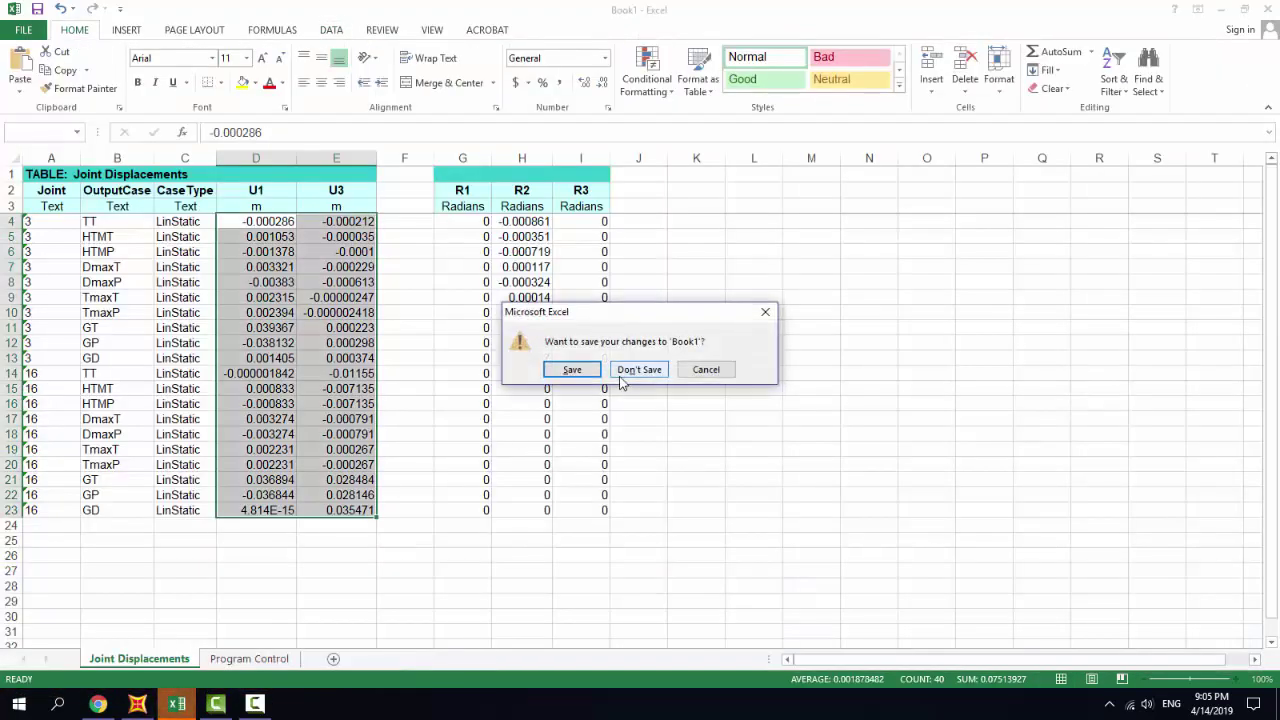
pyautogui.click(640, 368)
# Discard the changes to Book3 and Book4 so that both workbooks close.
pyautogui.click(172, 705)
pyautogui.click(257, 638)
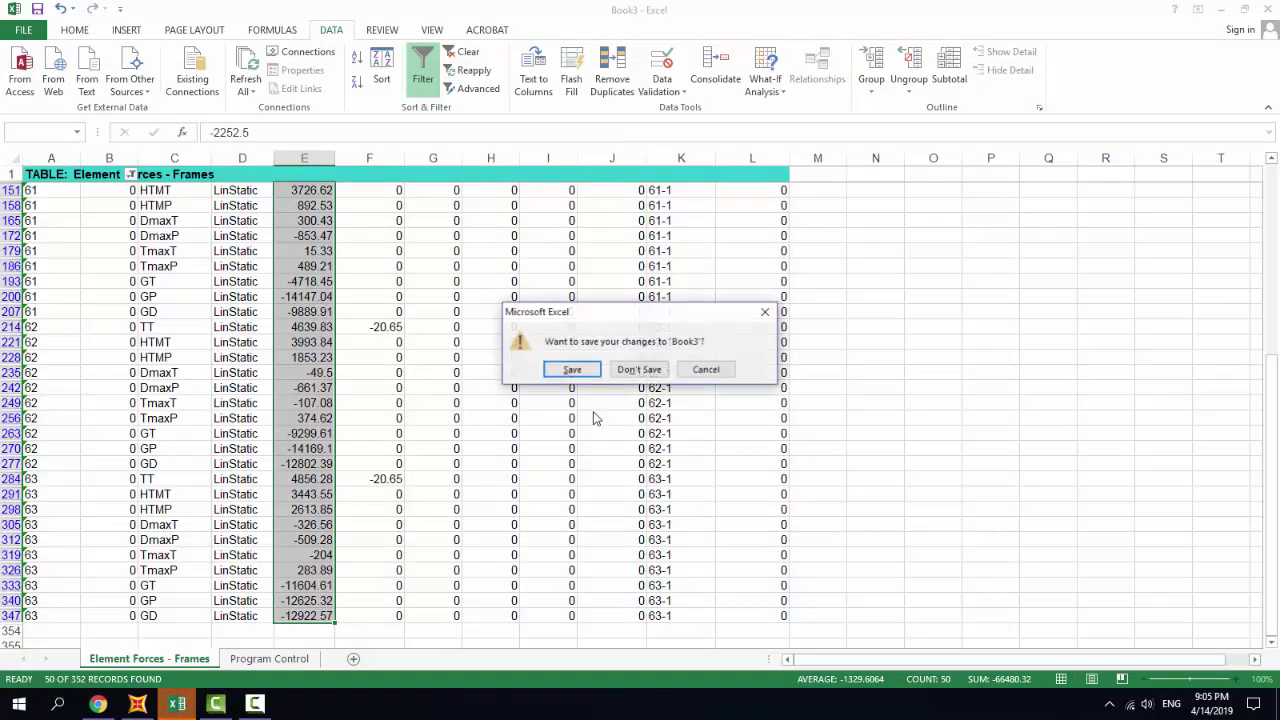
pyautogui.click(634, 369)
pyautogui.click(181, 704)
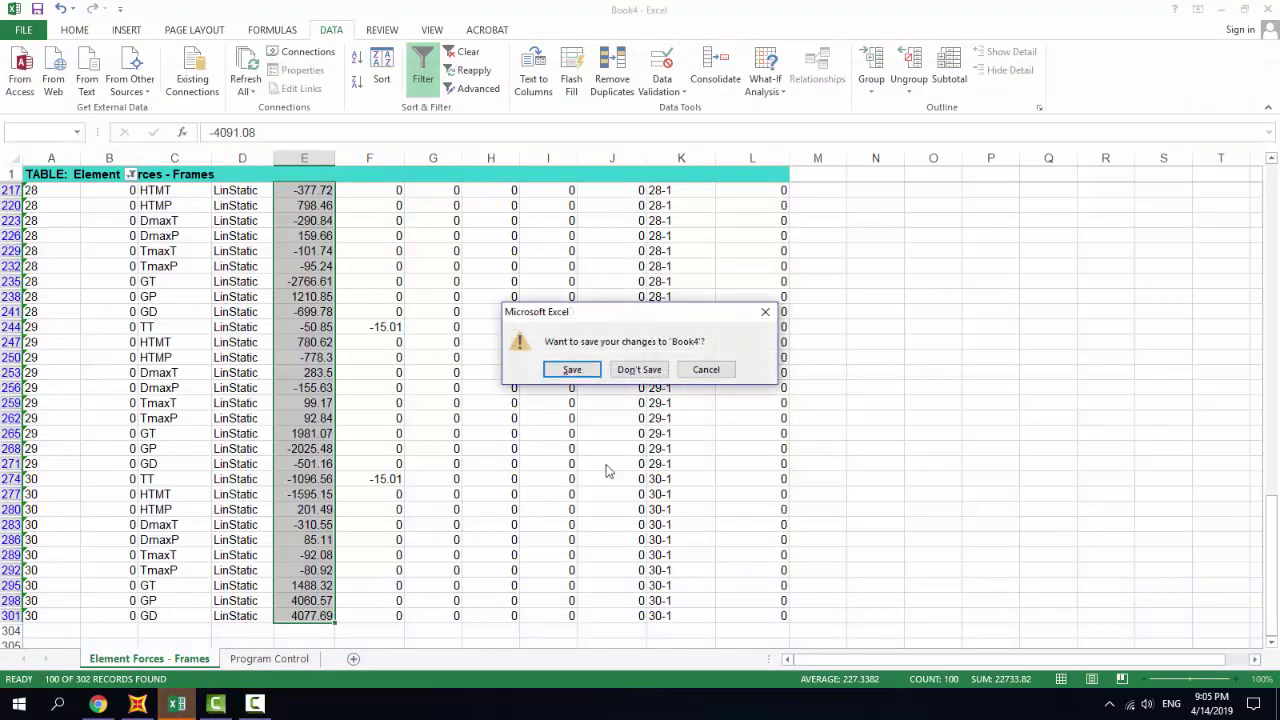
pyautogui.click(645, 371)
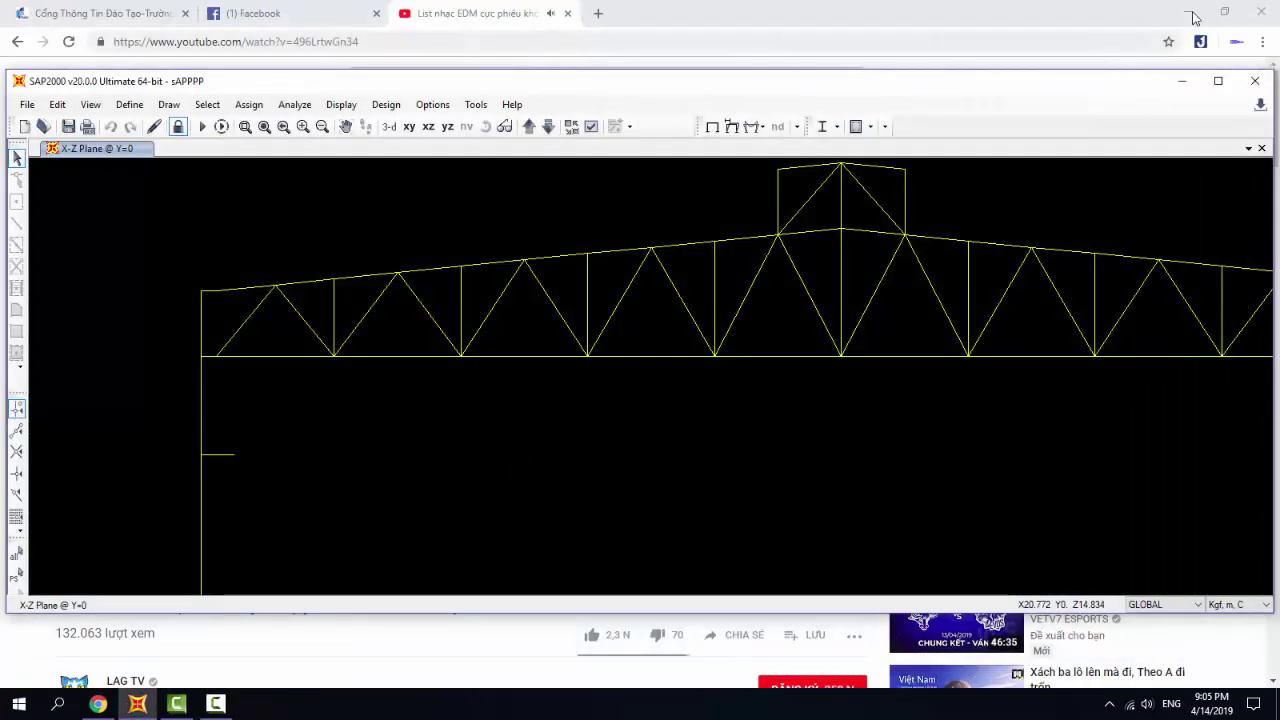
# Minimize the SAP2000 and browser windows and open the PDF file named 1 from the desktop.
pyautogui.click(1181, 81)
pyautogui.click(1190, 12)
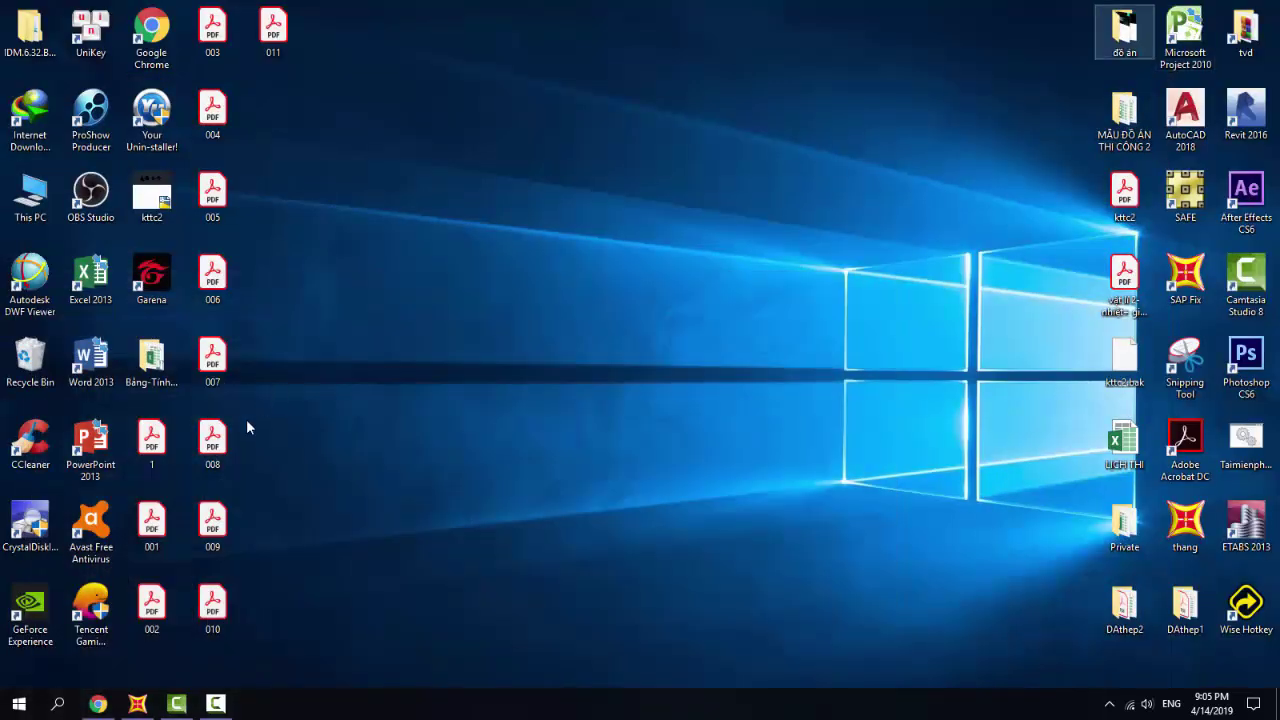
pyautogui.click(167, 459)
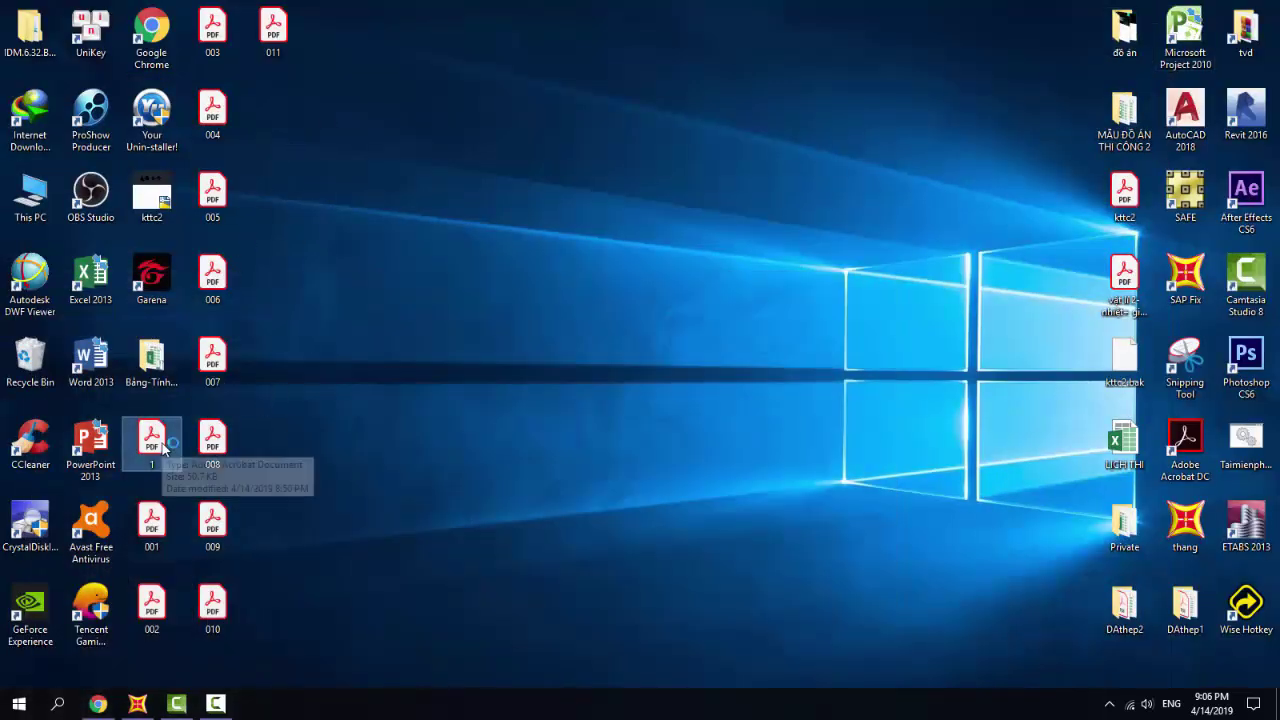
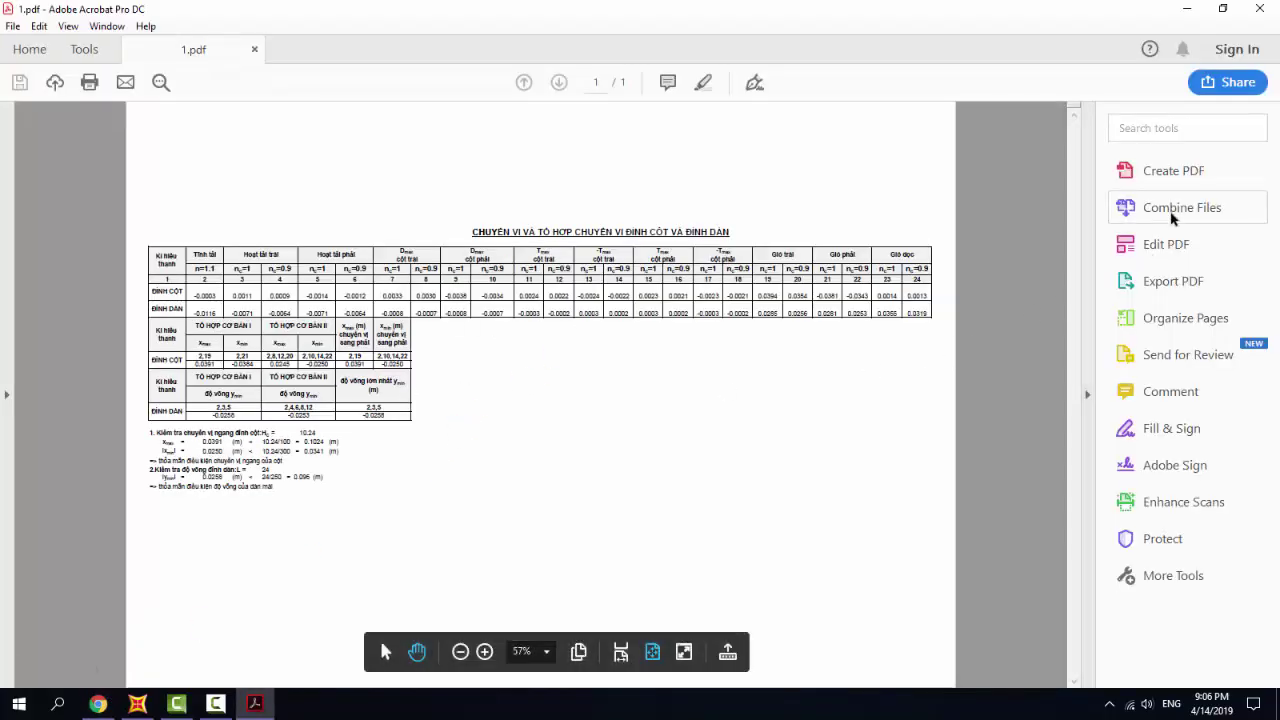
# Start combining files and select the PDFs 001, 002, 003 and 004 in the Desktop folder.
pyautogui.click(1137, 214)
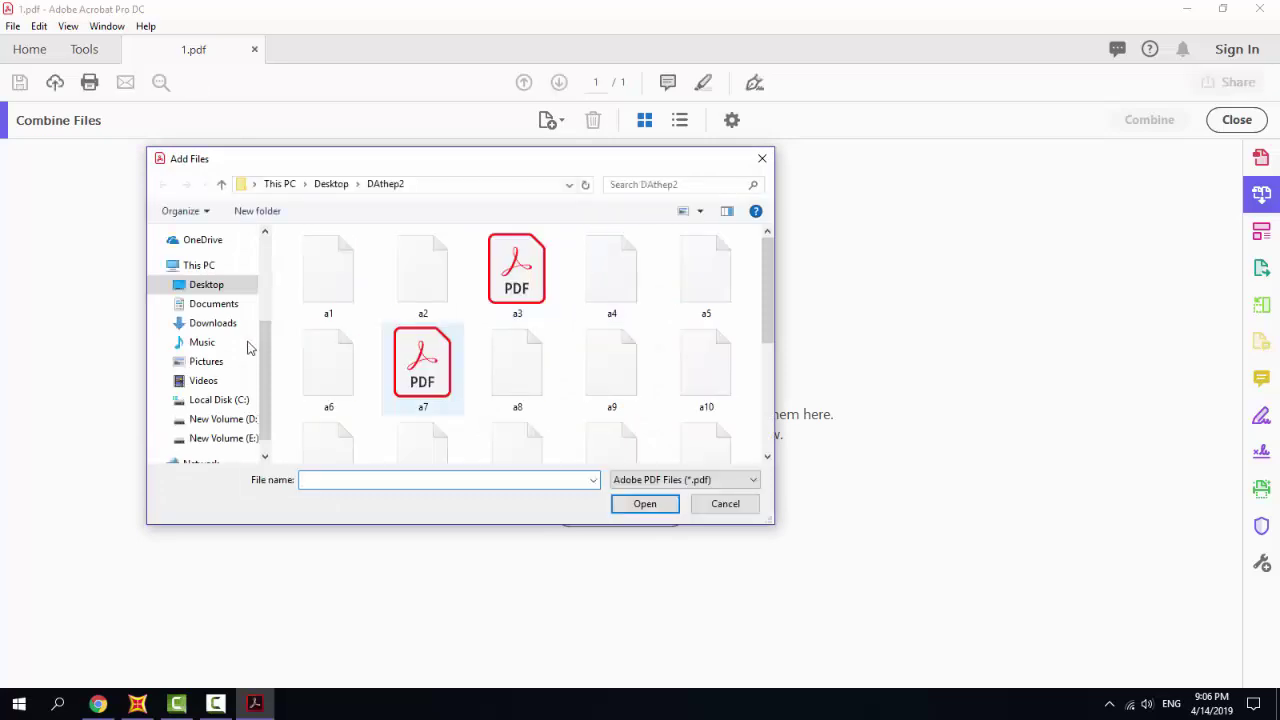
pyautogui.click(207, 286)
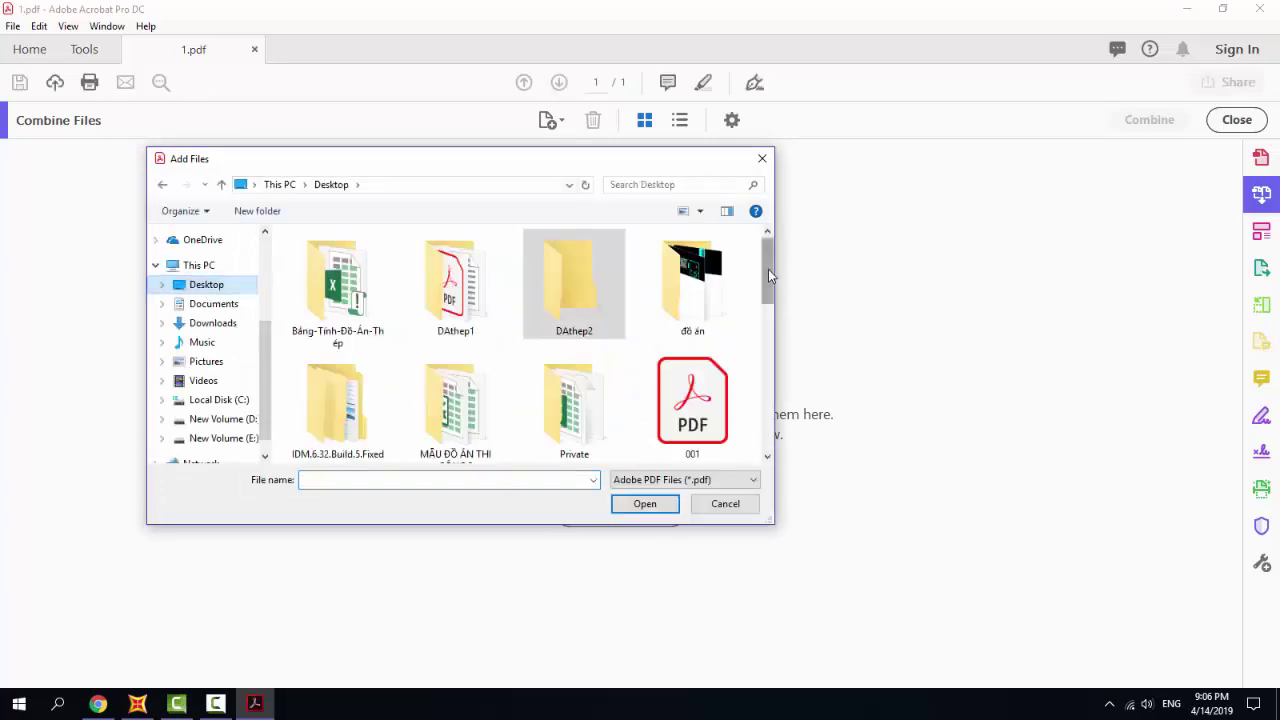
pyautogui.moveTo(768, 269); pyautogui.dragTo(771, 310)
pyautogui.click(692, 275)
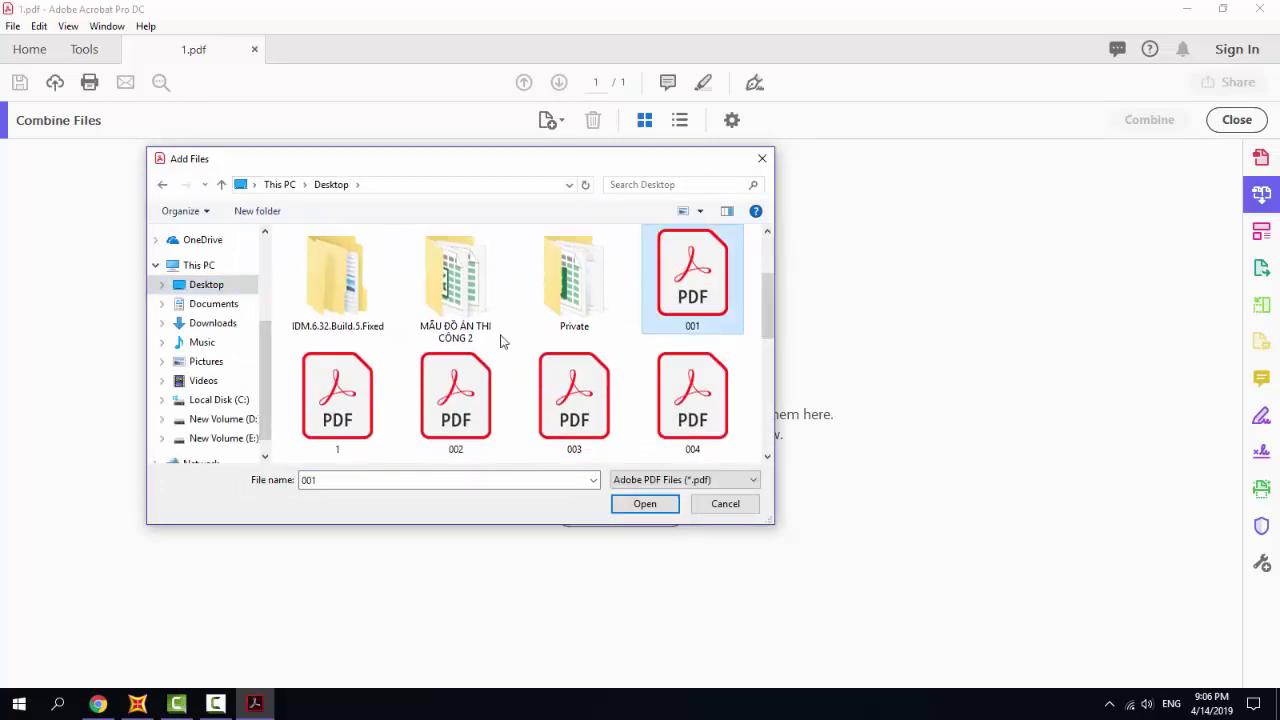
pyautogui.keyDown('ctrl'); pyautogui.click(493, 413); pyautogui.keyUp('ctrl')
pyautogui.keyDown('ctrl'); pyautogui.click(574, 405); pyautogui.keyUp('ctrl')
pyautogui.keyDown('ctrl'); pyautogui.click(692, 405); pyautogui.keyUp('ctrl')
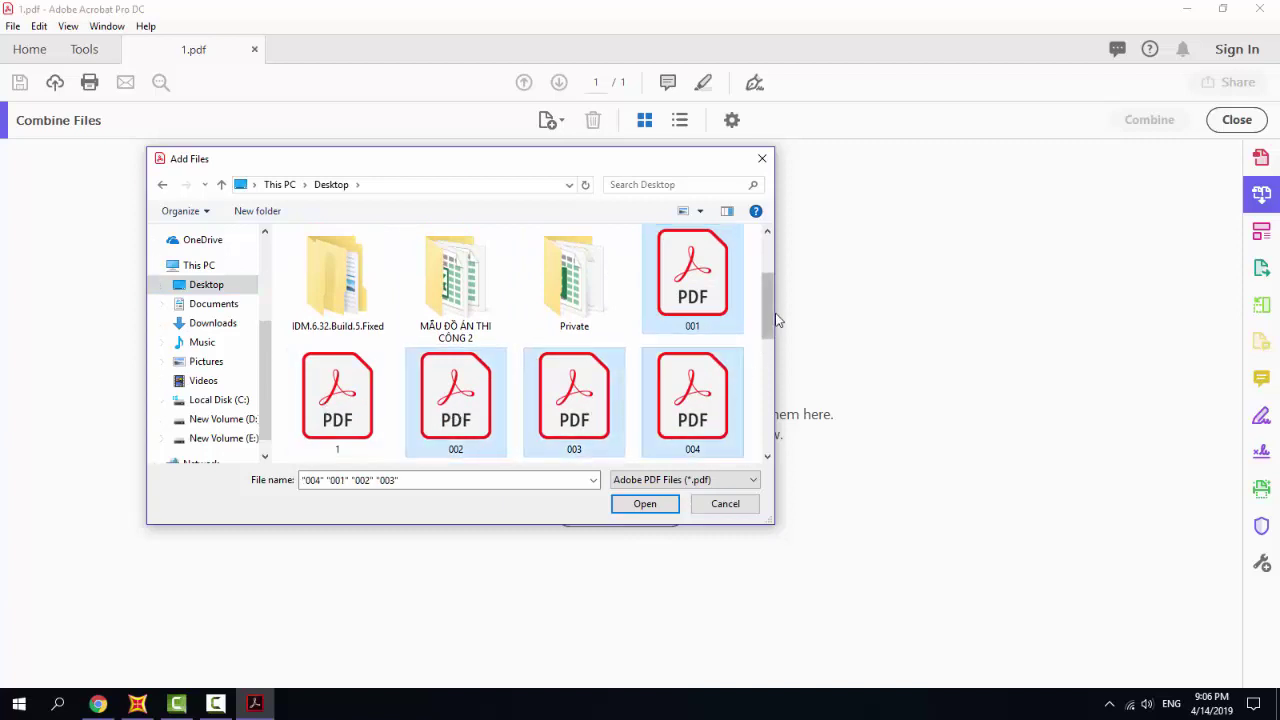
# Extend the selection with PDFs 005 through 011 and add all the selected files to the combine list.
pyautogui.moveTo(769, 300); pyautogui.dragTo(768, 390)
pyautogui.keyDown('ctrl'); pyautogui.click(345, 340); pyautogui.keyUp('ctrl')
pyautogui.keyDown('ctrl'); pyautogui.click(455, 340); pyautogui.keyUp('ctrl')
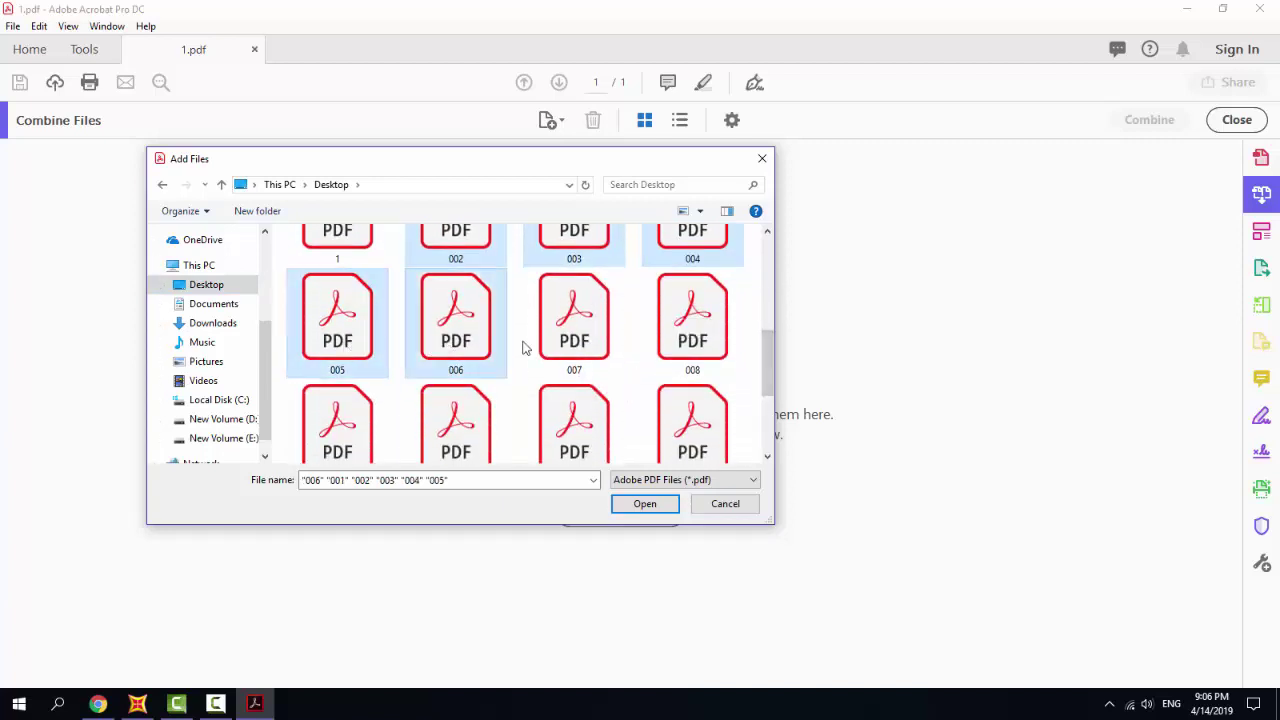
pyautogui.keyDown('ctrl'); pyautogui.click(574, 340); pyautogui.keyUp('ctrl')
pyautogui.keyDown('ctrl'); pyautogui.click(692, 340); pyautogui.keyUp('ctrl')
pyautogui.keyDown('ctrl'); pyautogui.click(380, 448); pyautogui.keyUp('ctrl')
pyautogui.keyDown('ctrl'); pyautogui.click(455, 405); pyautogui.keyUp('ctrl')
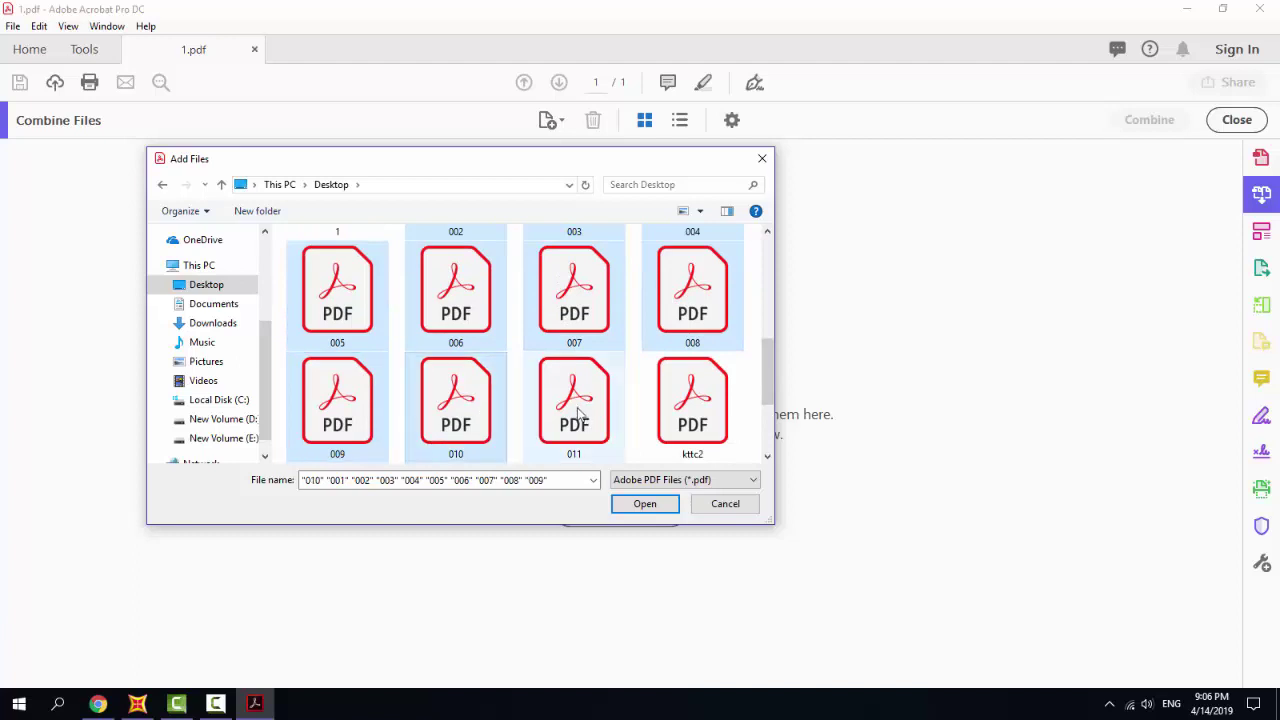
pyautogui.keyDown('ctrl'); pyautogui.click(574, 405); pyautogui.keyUp('ctrl')
pyautogui.moveTo(768, 388)
pyautogui.mouseDown()
pyautogui.moveTo(771, 422)
pyautogui.moveTo(770, 383)
pyautogui.mouseUp()
pyautogui.click(651, 505)
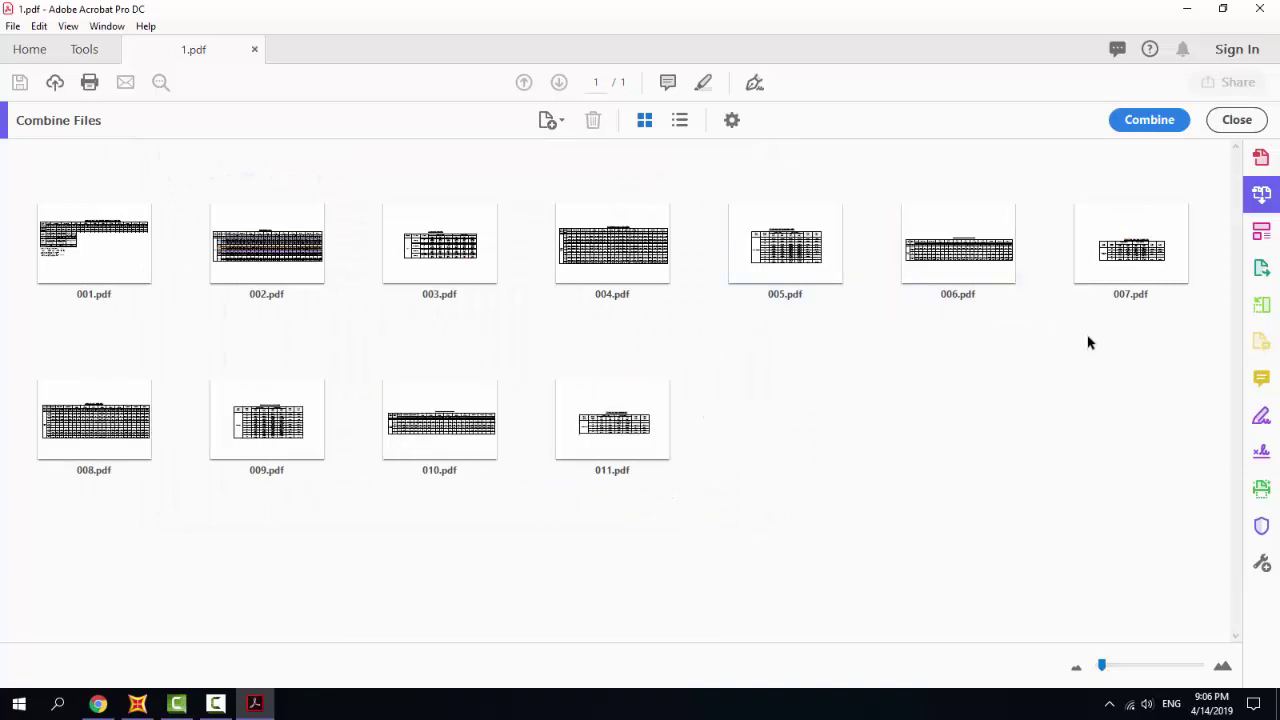
# Combine the added files into a single PDF and close the 1.pdf document.
pyautogui.click(1152, 125)
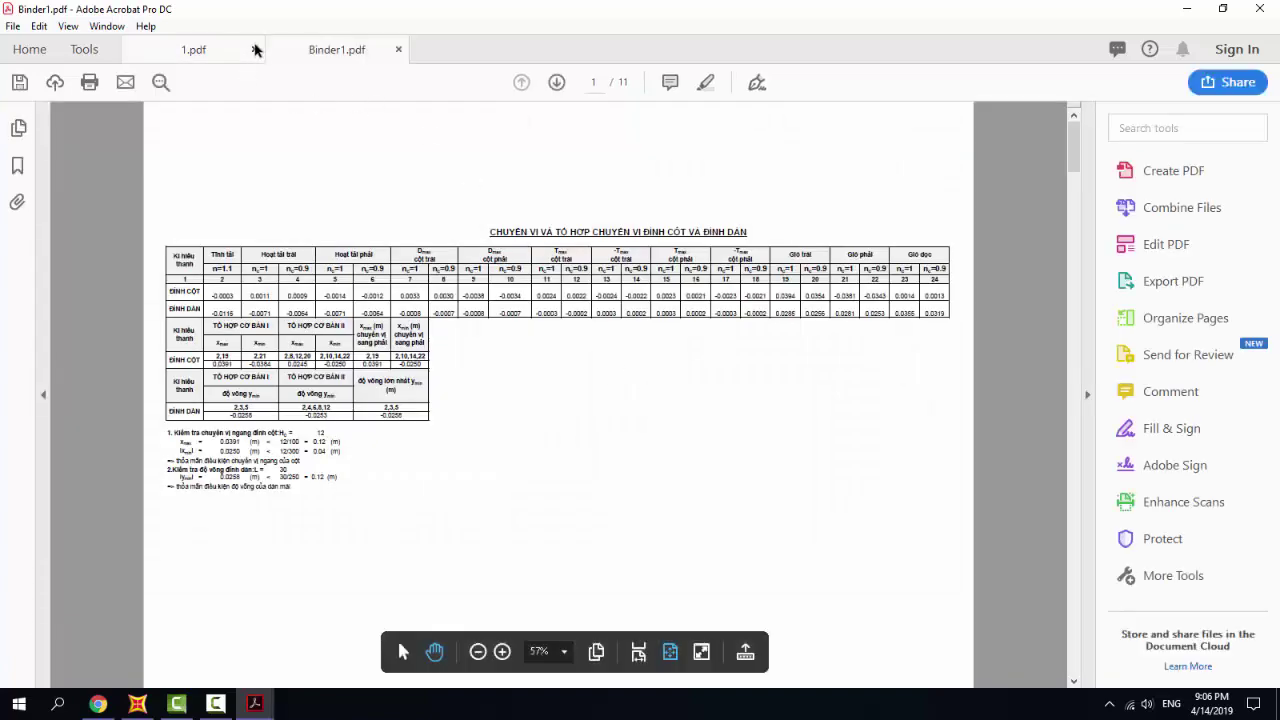
pyautogui.click(254, 49)
pyautogui.scroll(-2, 518, 435)
pyautogui.scroll(2, 530, 455)
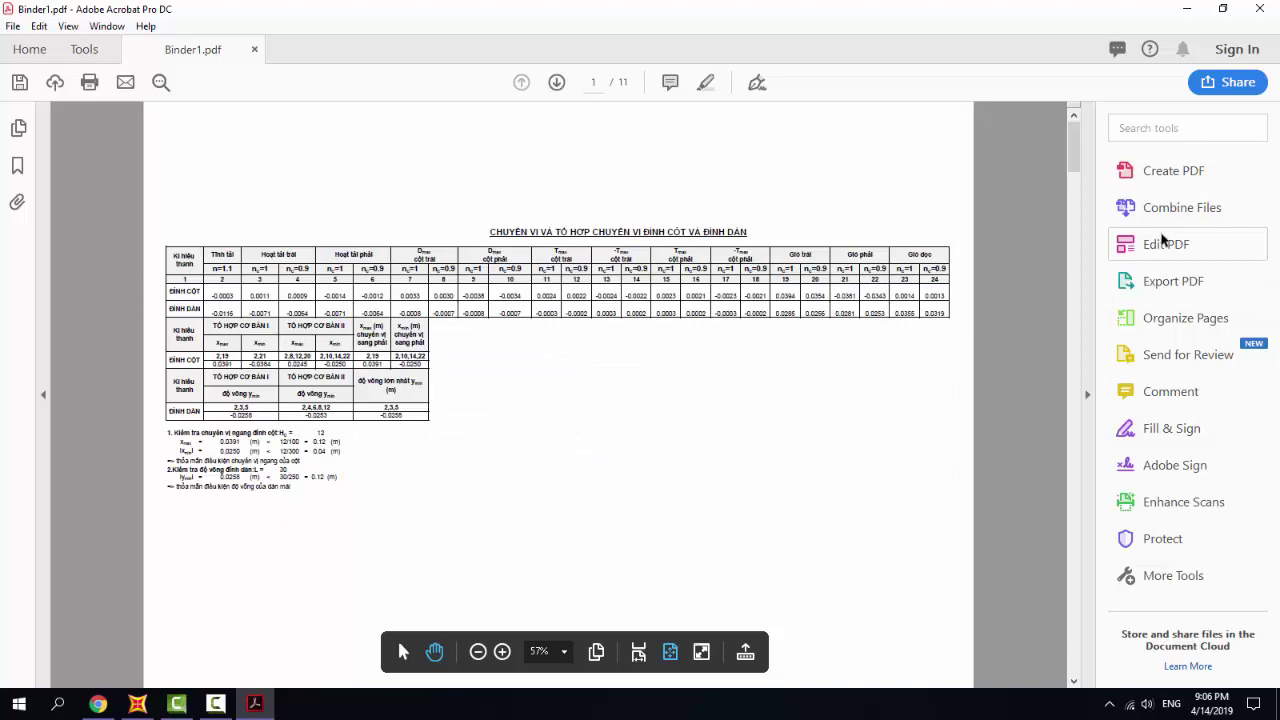
# Switch Binder1.pdf to PDF editing and copy the whole TỔ HỢP NỘI LỰC CỘT table on page 3.
pyautogui.click(1162, 242)
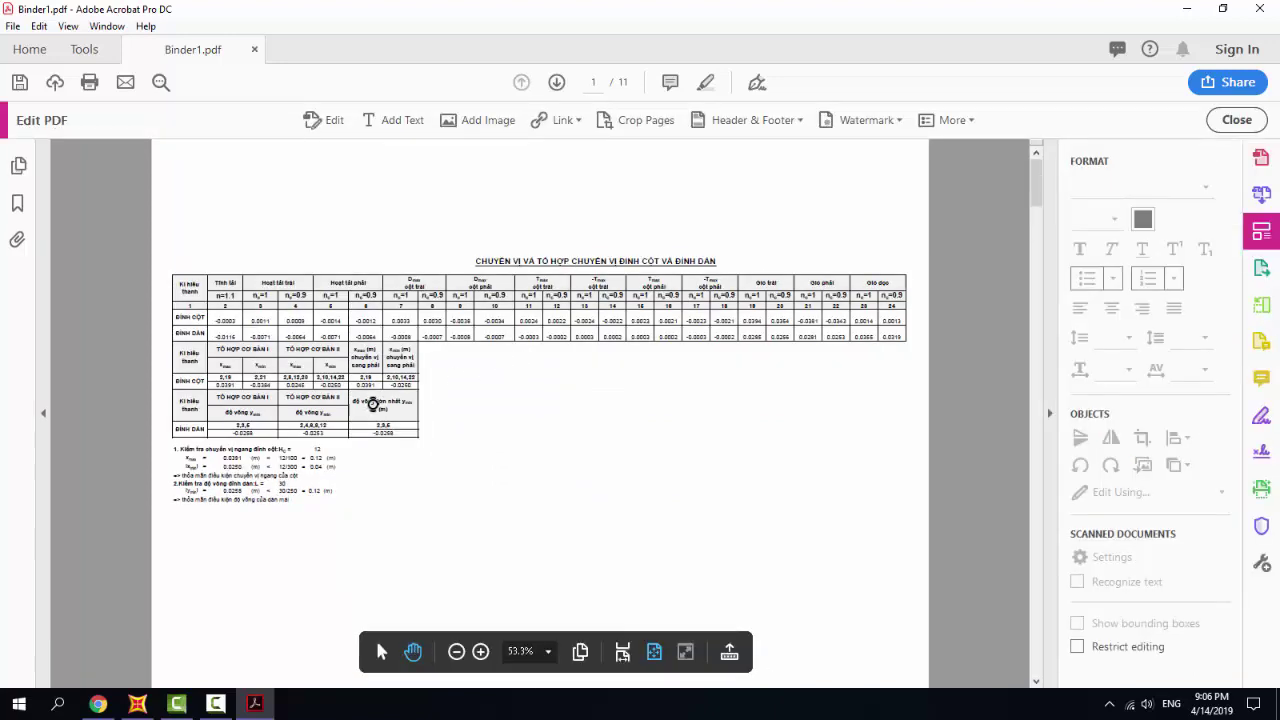
pyautogui.scroll(-2, 372, 402)
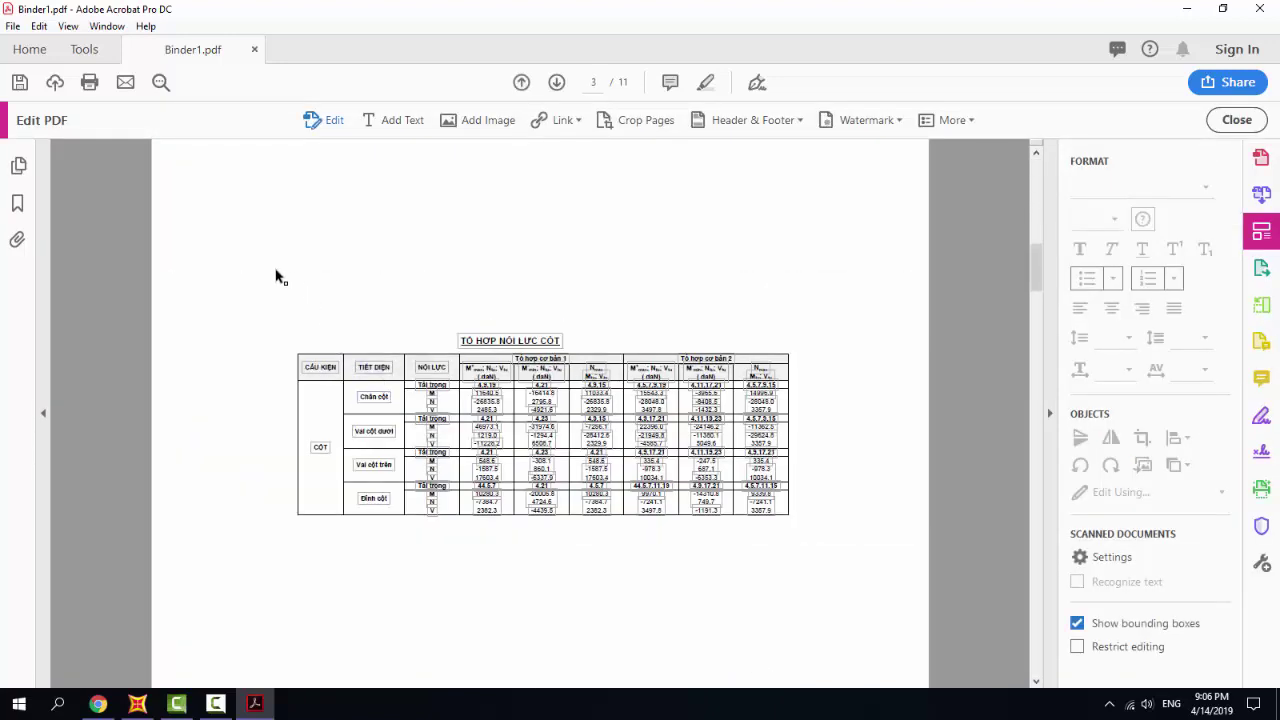
pyautogui.hotkey('ctrl', 'a')
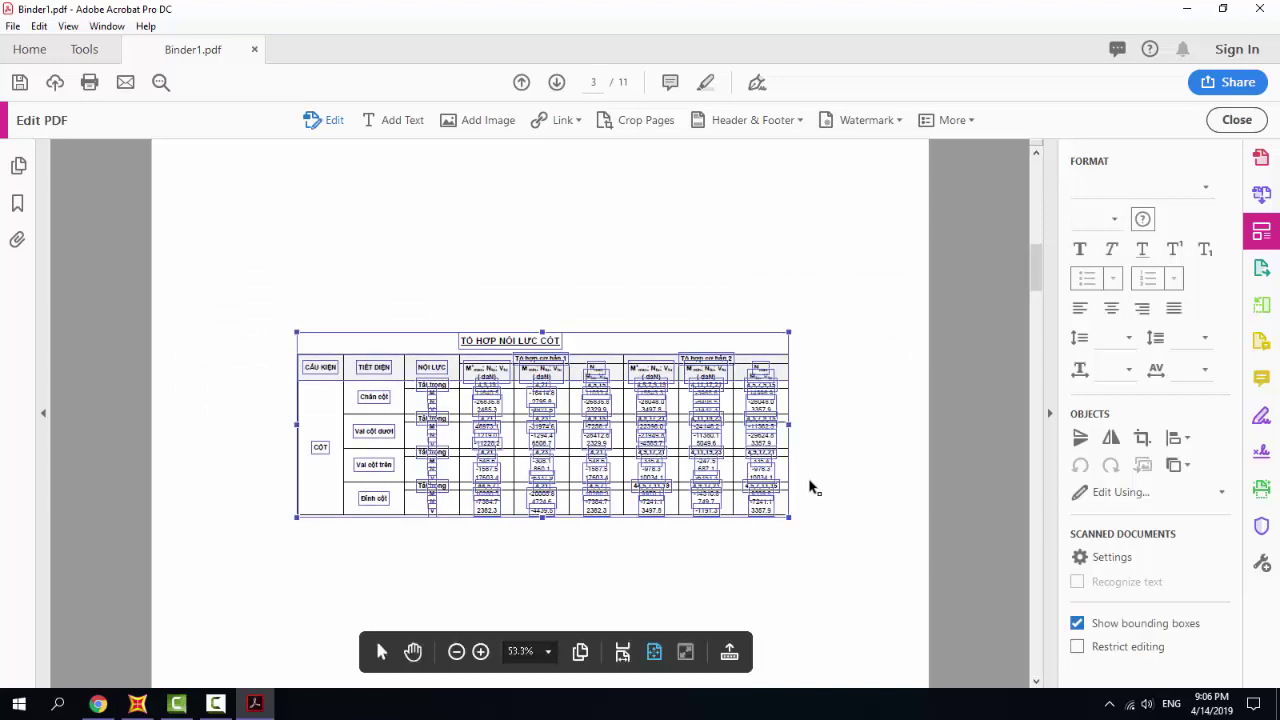
pyautogui.scroll(2, 810, 476)
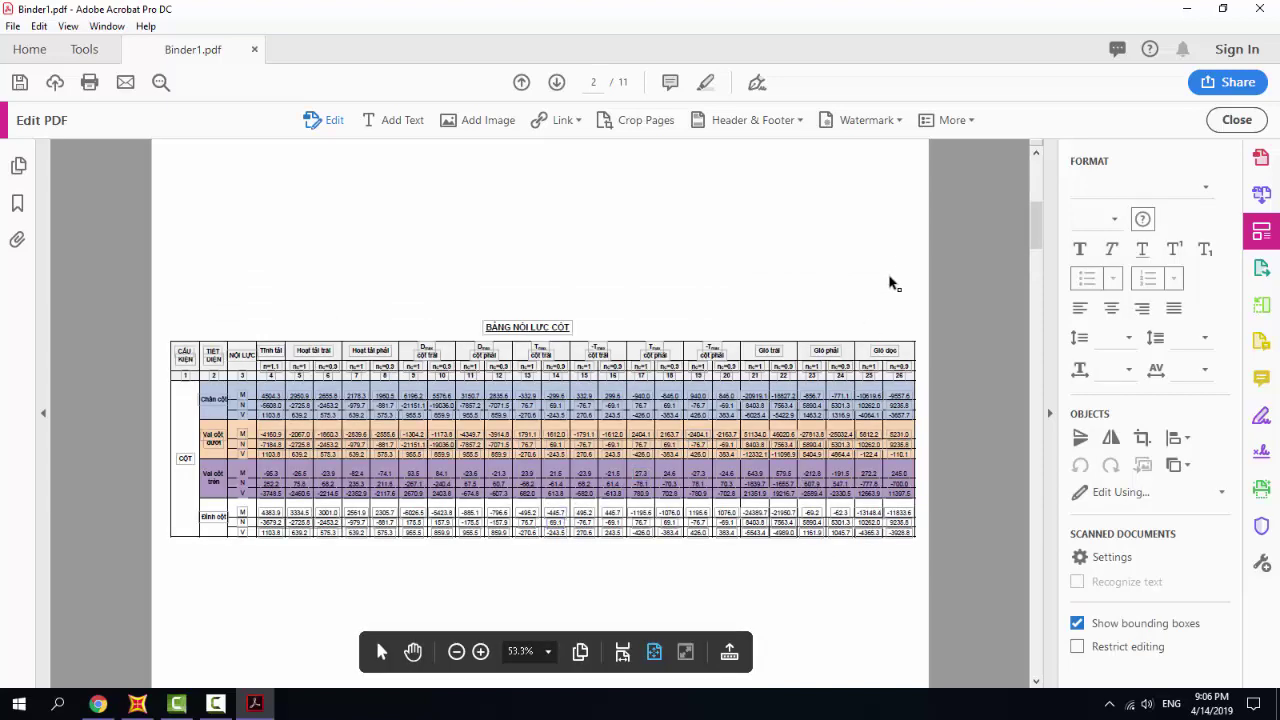
# Move the BẢNG NỘI LỰC CỘT table to the top of page 2 and paste the copied combination table beneath it.
pyautogui.moveTo(925, 284); pyautogui.dragTo(160, 590)
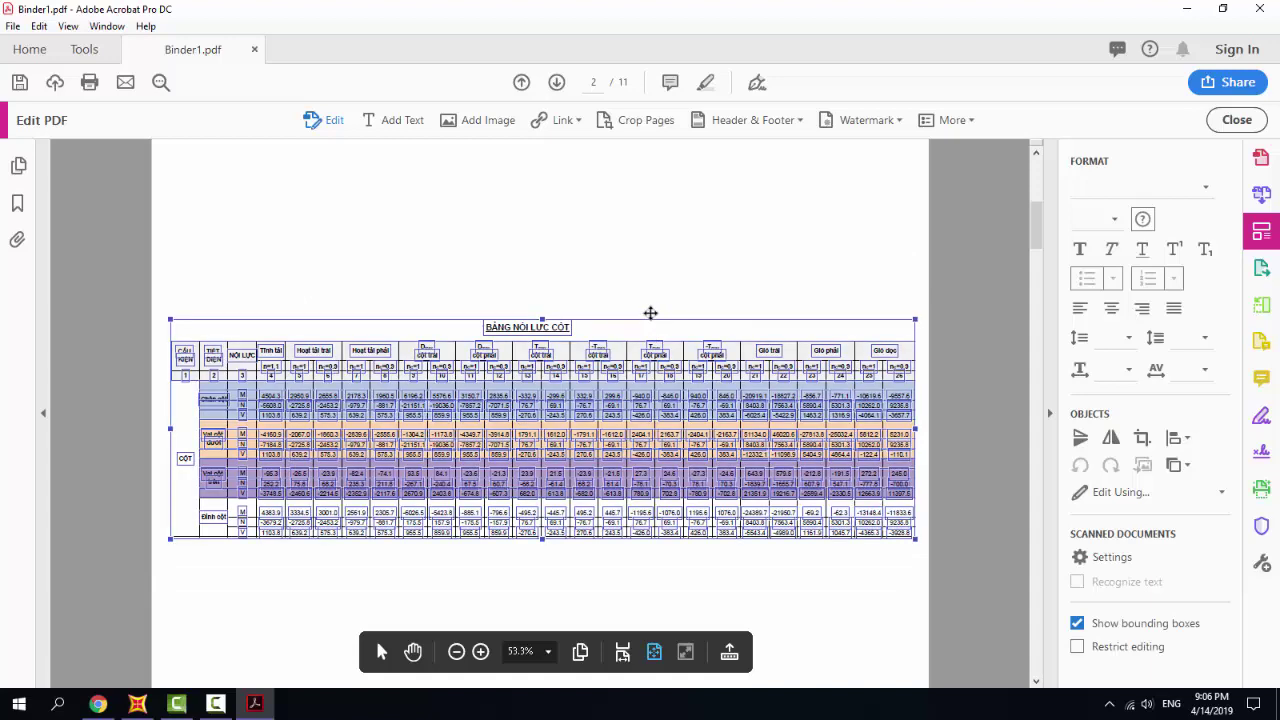
pyautogui.moveTo(651, 311); pyautogui.dragTo(653, 157)
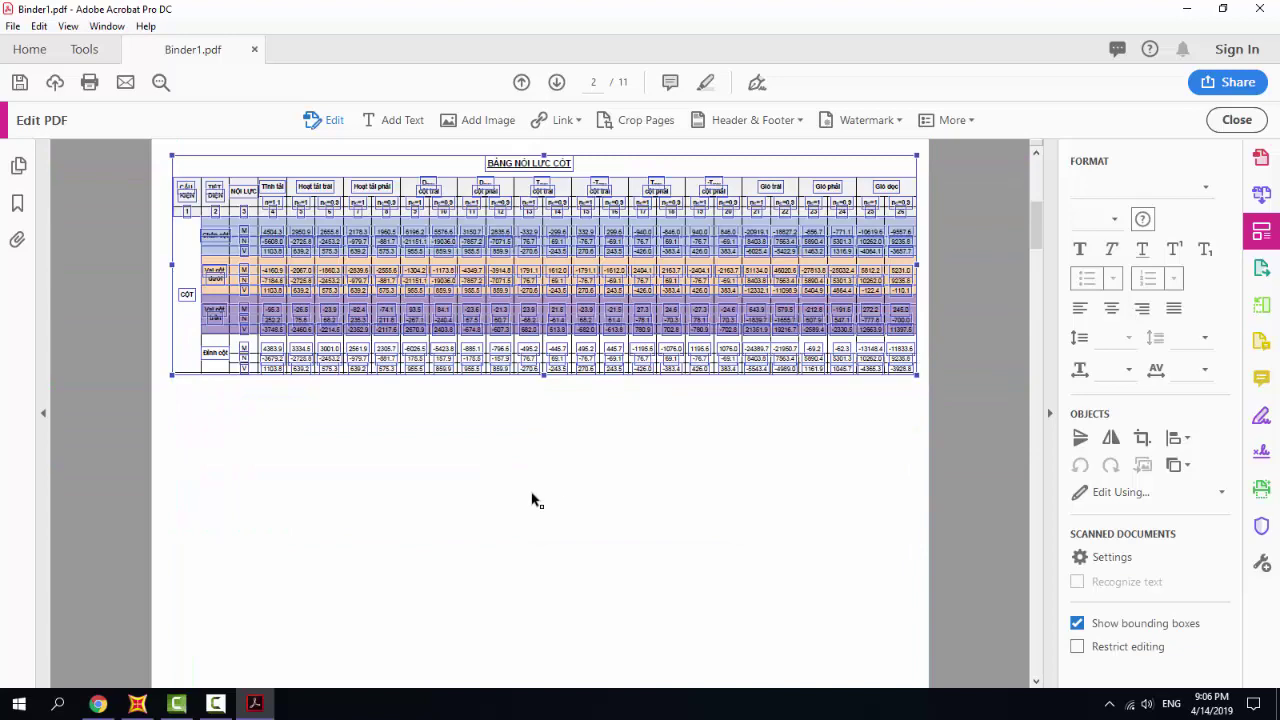
pyautogui.click(531, 497)
pyautogui.hotkey('ctrl', 'v')
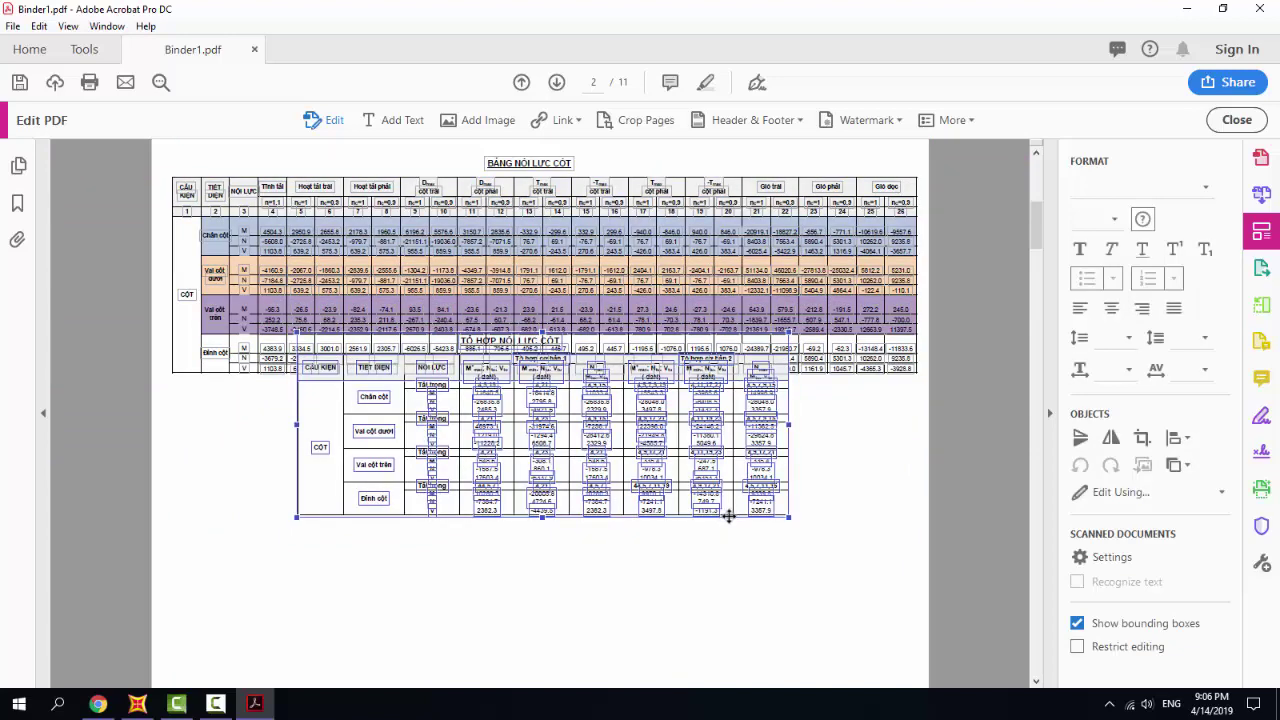
pyautogui.moveTo(729, 515); pyautogui.dragTo(731, 609)
# Move the entire BẢNG NỘI LỰC THANH CÁNH TRÊN table to the top of page 4.
pyautogui.scroll(-10, 560, 445)
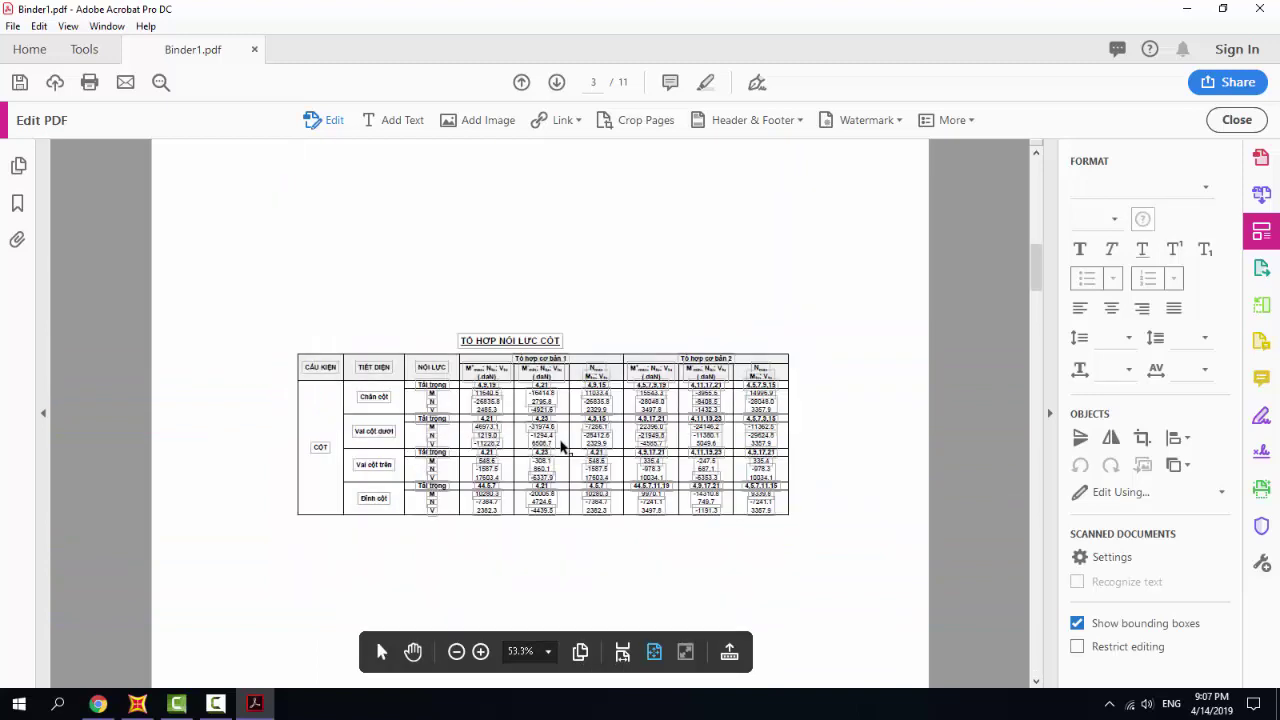
pyautogui.moveTo(158, 268); pyautogui.dragTo(872, 597)
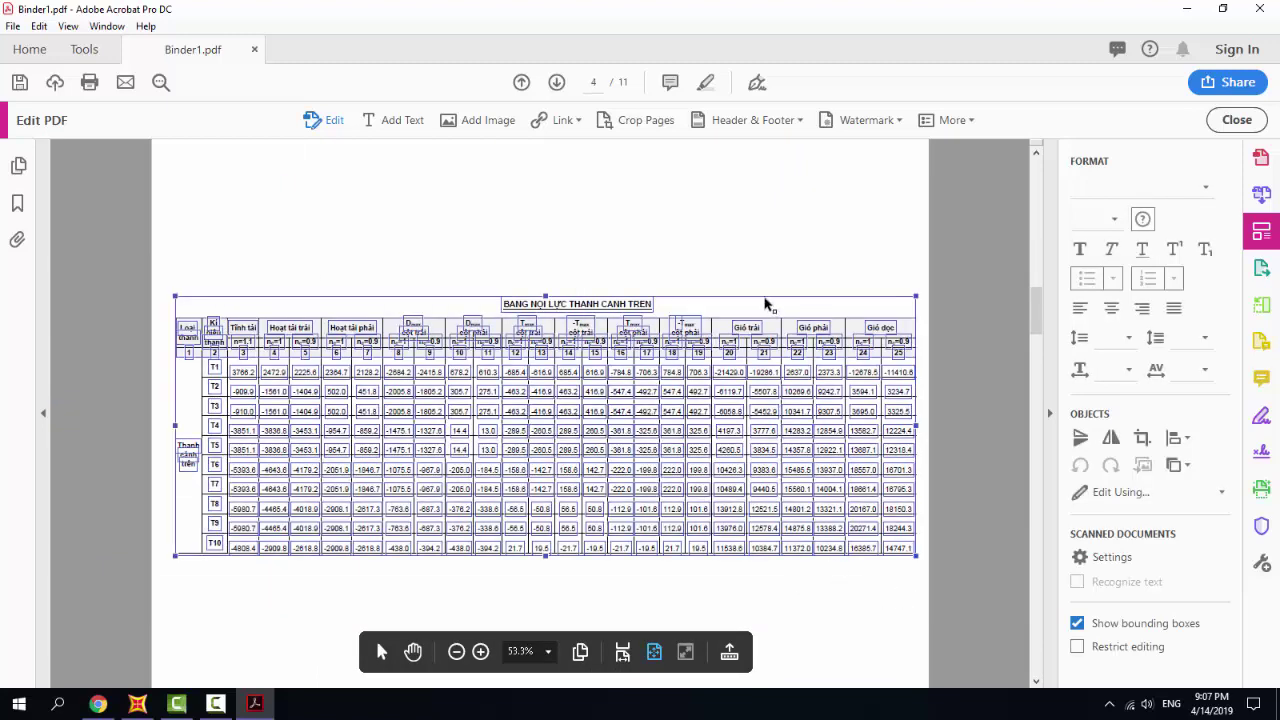
pyautogui.moveTo(763, 291); pyautogui.dragTo(760, 143)
# Copy the TỔ HỢP NỘI LỰC THANH CÁNH TRÊN table from page 5 and place it below the force table on page 4.
pyautogui.scroll(-5, 775, 313)
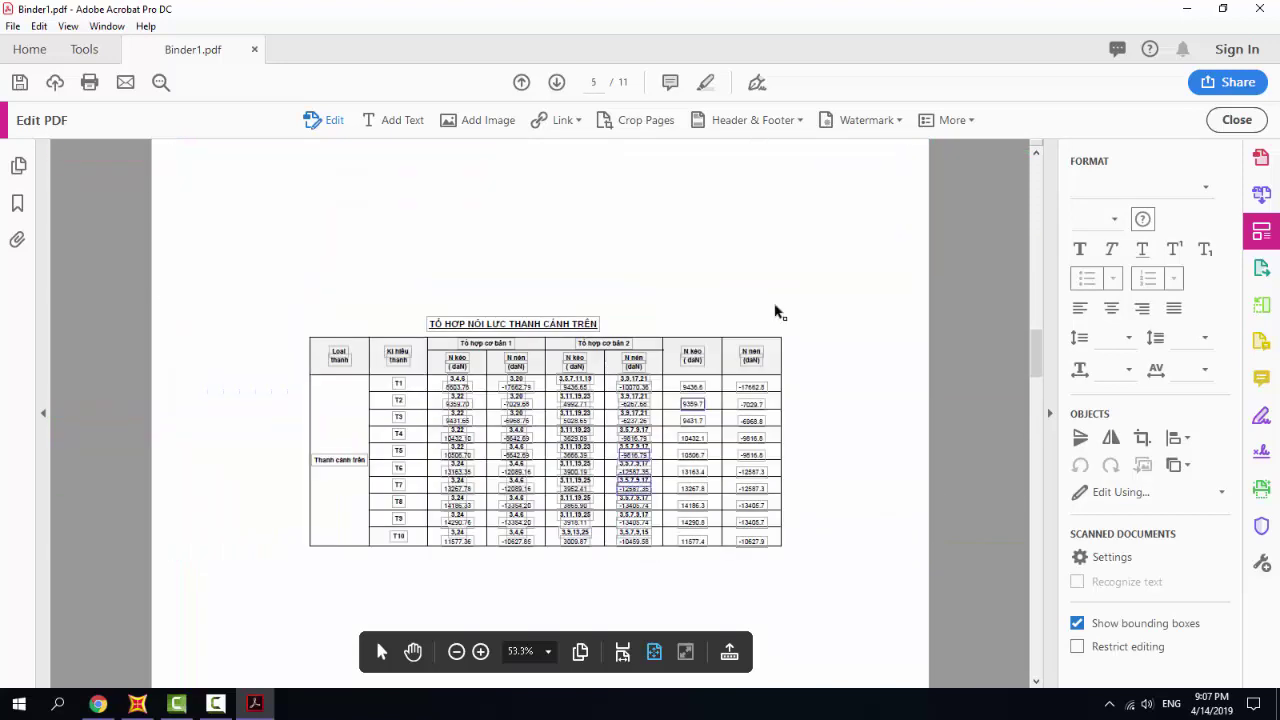
pyautogui.moveTo(843, 254); pyautogui.dragTo(317, 569)
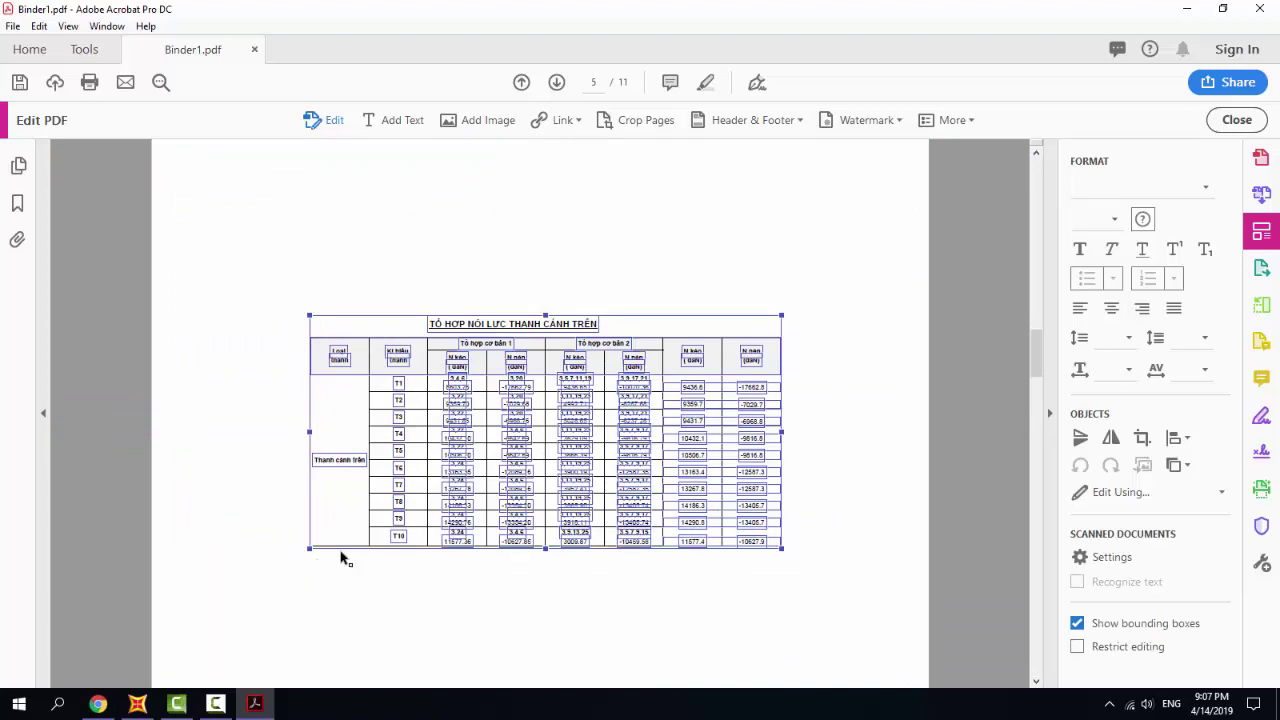
pyautogui.scroll(3, 380, 532)
pyautogui.hotkey('ctrl', 'v')
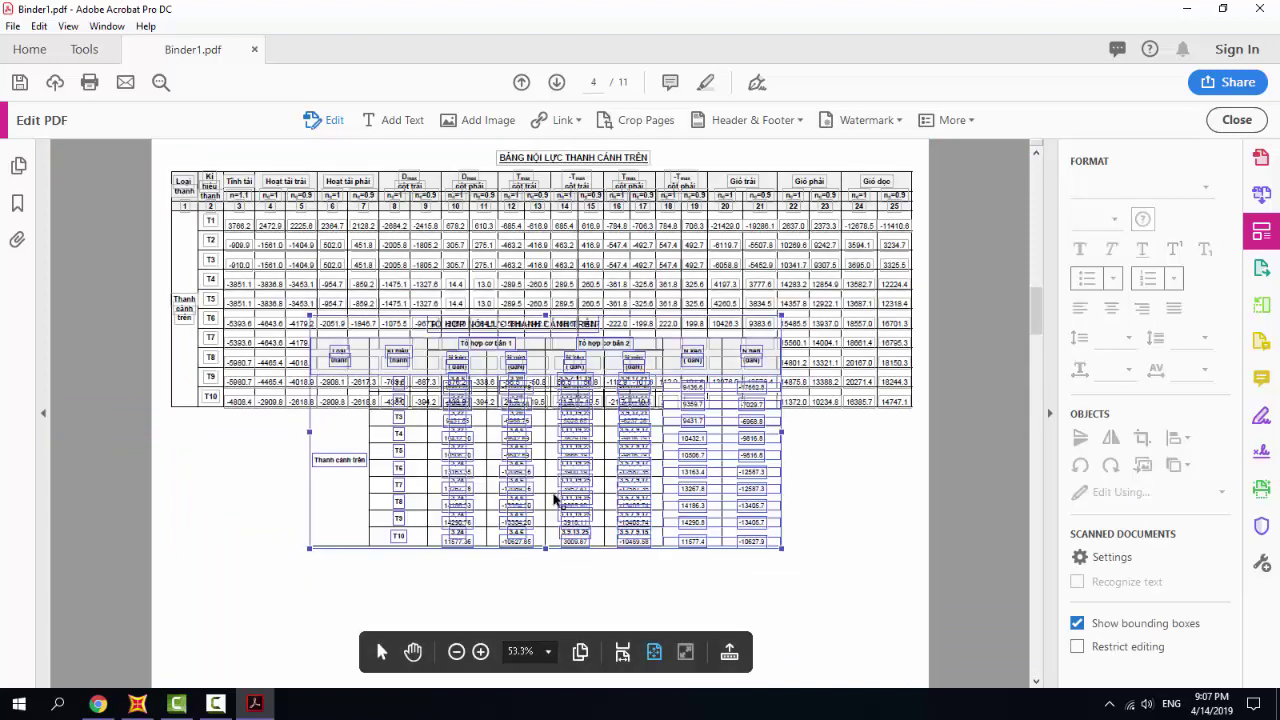
pyautogui.moveTo(727, 549); pyautogui.dragTo(712, 675)
# Move the entire BẢNG NỘI LỰC THANH CÁNH DƯỚI table to the upper part of page 6.
pyautogui.scroll(-10, 590, 594)
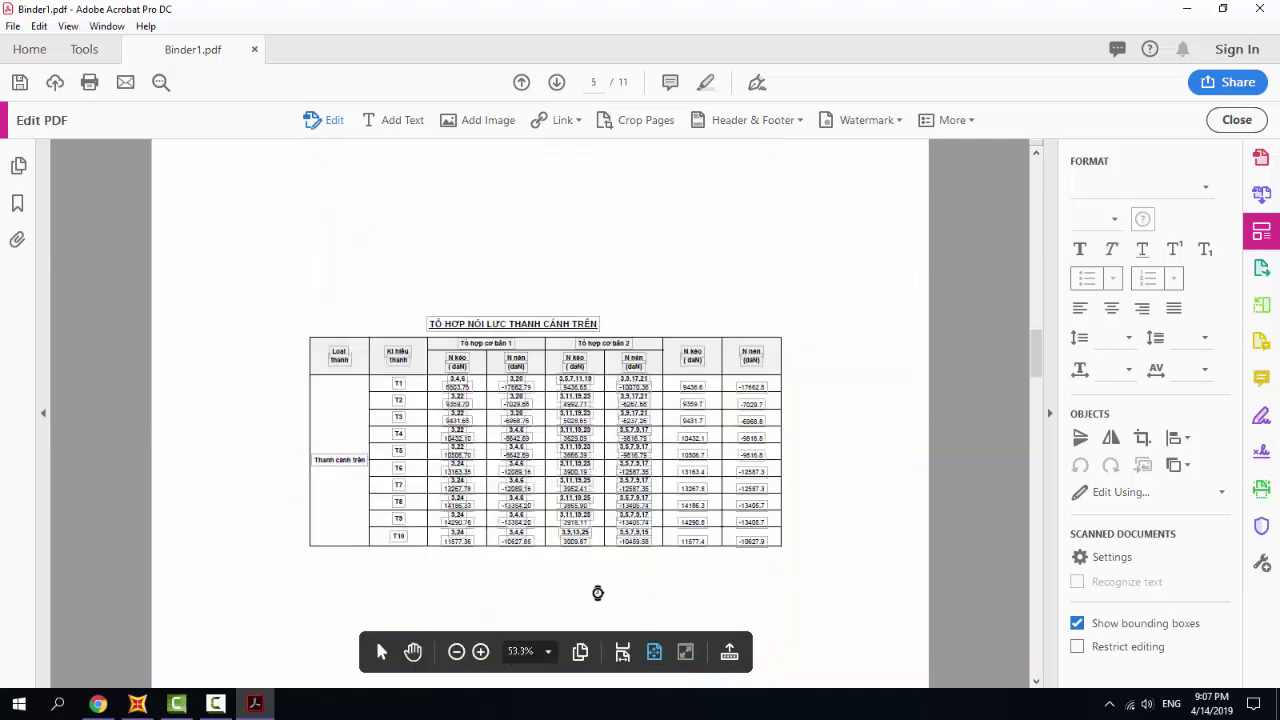
pyautogui.moveTo(923, 352); pyautogui.dragTo(176, 570)
pyautogui.moveTo(677, 371)
pyautogui.mouseDown()
pyautogui.moveTo(680, 185)
pyautogui.moveTo(669, 169)
pyautogui.mouseUp()
# Copy the TỔ HỢP NỘI LỰC THANH CÁNH DƯỚI table from page 7 and paste it onto page 6.
pyautogui.moveTo(808, 346); pyautogui.dragTo(306, 571)
pyautogui.hotkey('ctrl', 'c')
pyautogui.scroll(1, 352, 544)
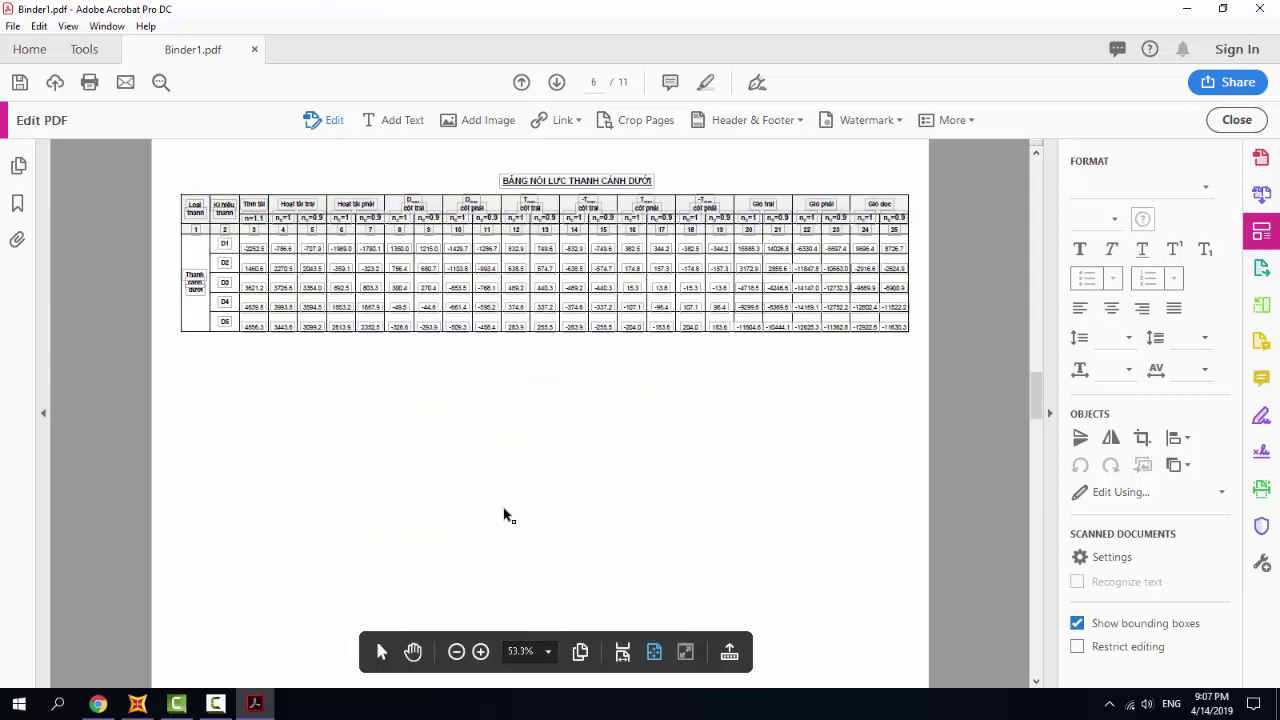
pyautogui.hotkey('ctrl', 'v')
pyautogui.scroll(-1, 595, 565)
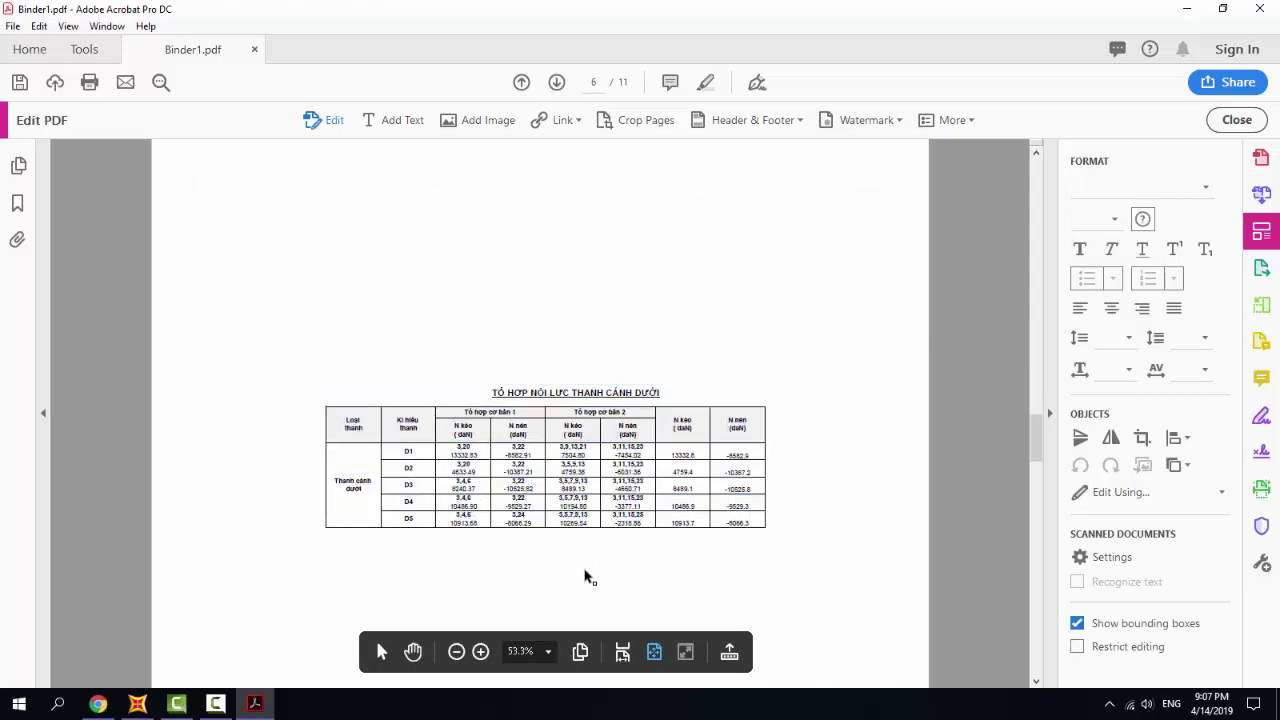
# Move the entire BẢNG NỘI LỰC THANH XIÊN table to the top of page 8.
pyautogui.scroll(-1, 586, 575)
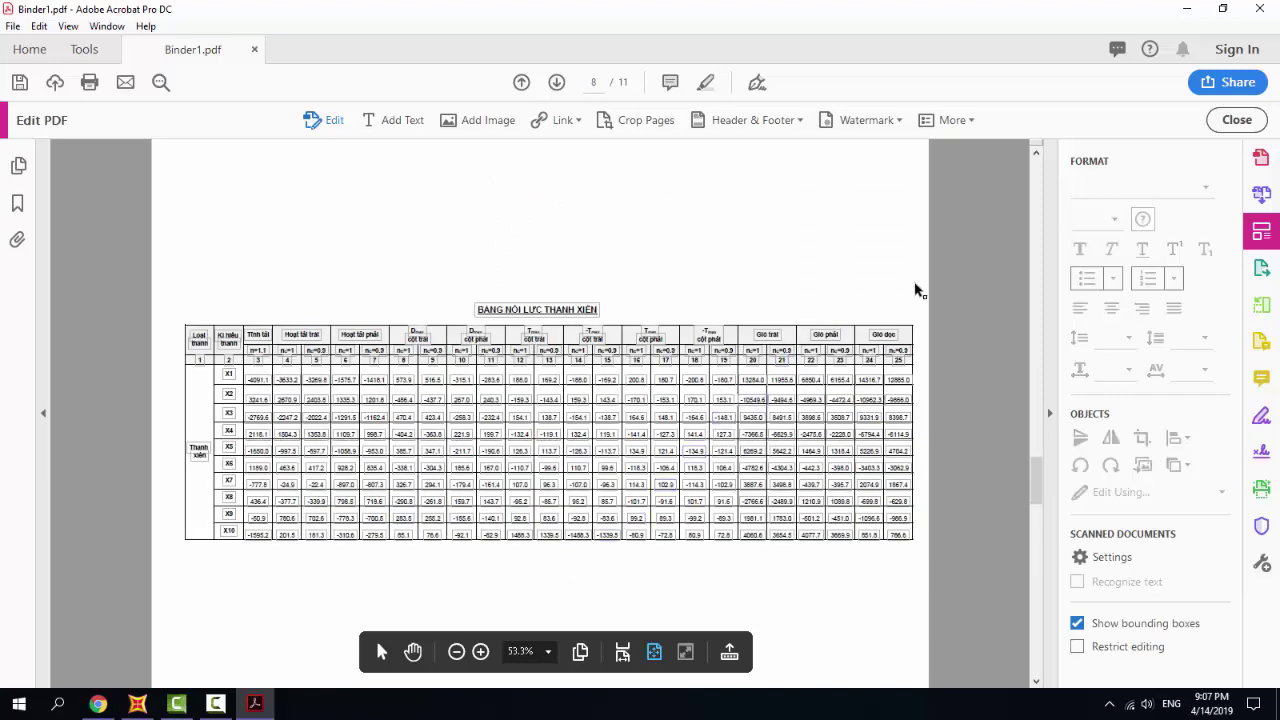
pyautogui.moveTo(914, 286); pyautogui.dragTo(197, 594)
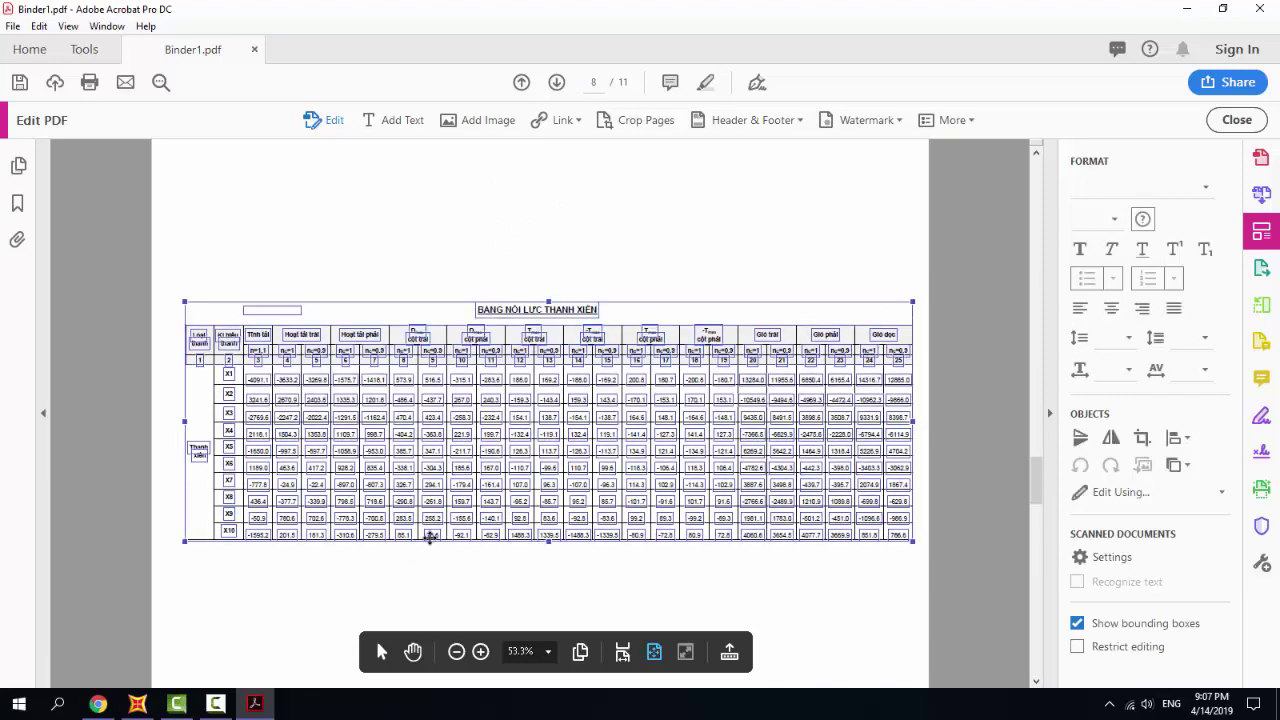
pyautogui.click(431, 535)
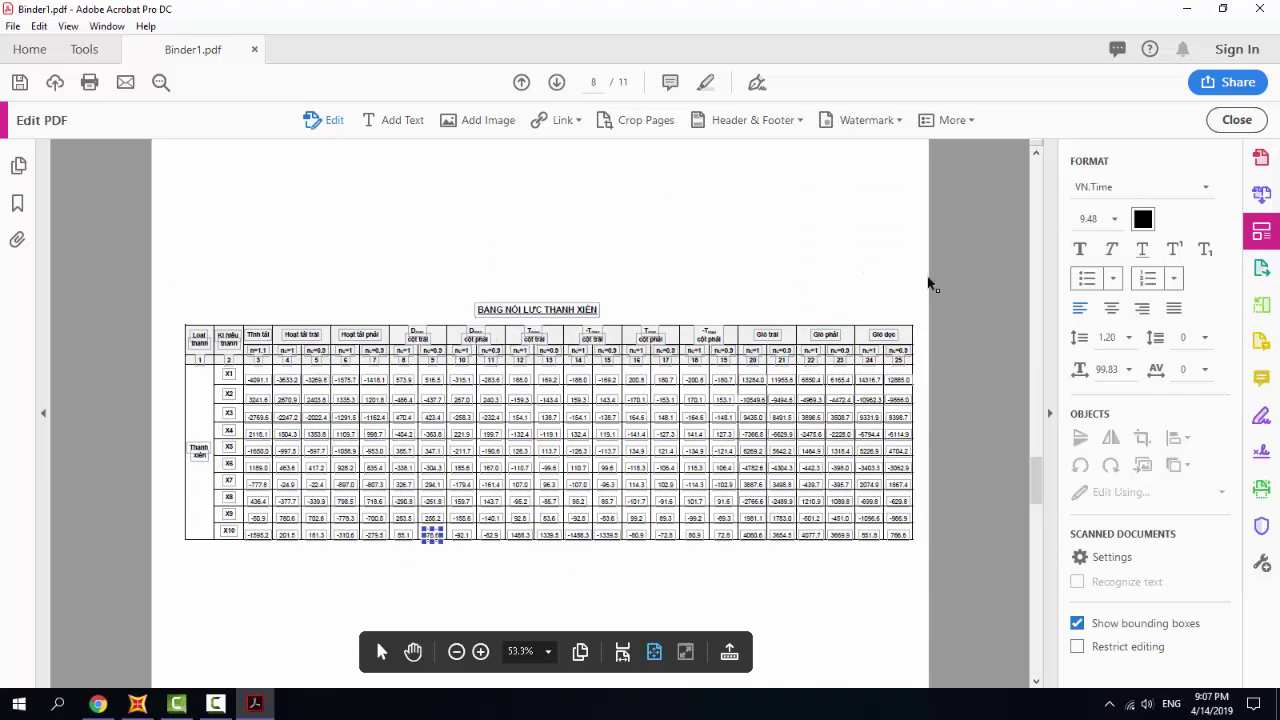
pyautogui.moveTo(929, 281); pyautogui.dragTo(151, 596)
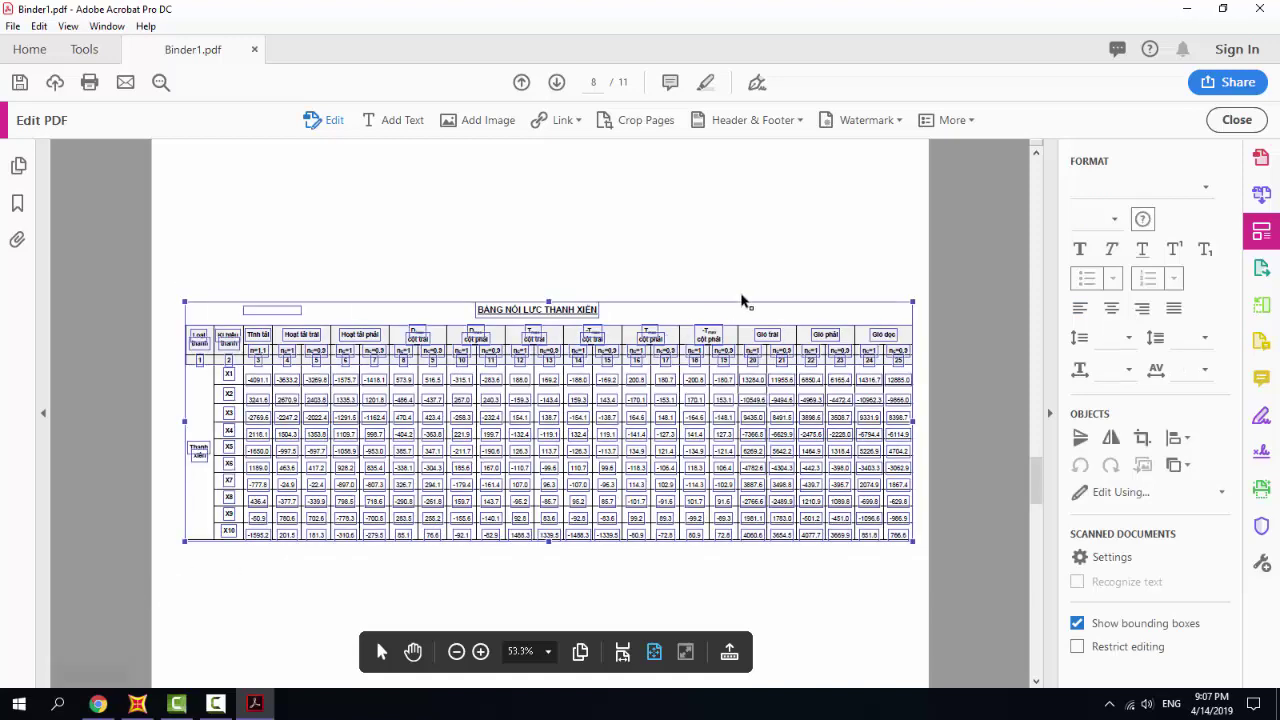
pyautogui.moveTo(752, 303); pyautogui.dragTo(743, 154)
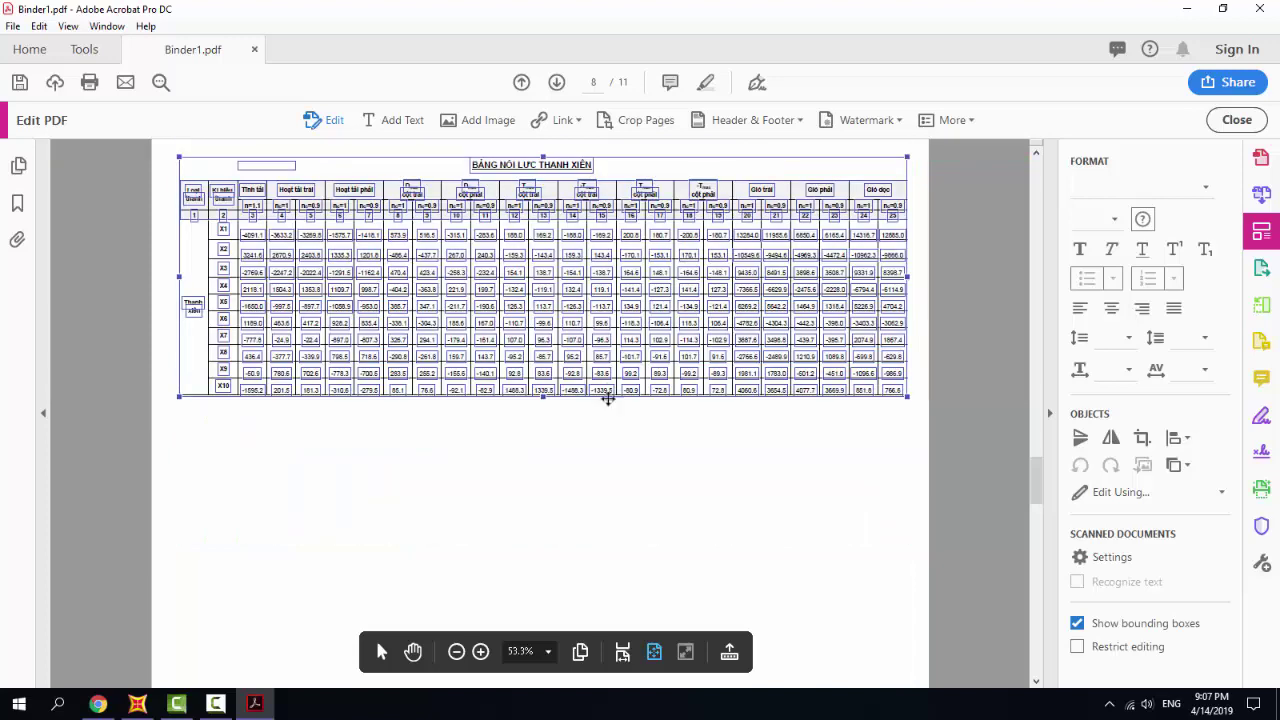
# Copy the TỔ HỢP NỘI LỰC THANH XIÊN table from page 9 and place it below the force table on page 8.
pyautogui.scroll(-1, 658, 403)
pyautogui.moveTo(812, 276); pyautogui.dragTo(308, 607)
pyautogui.scroll(1, 438, 552)
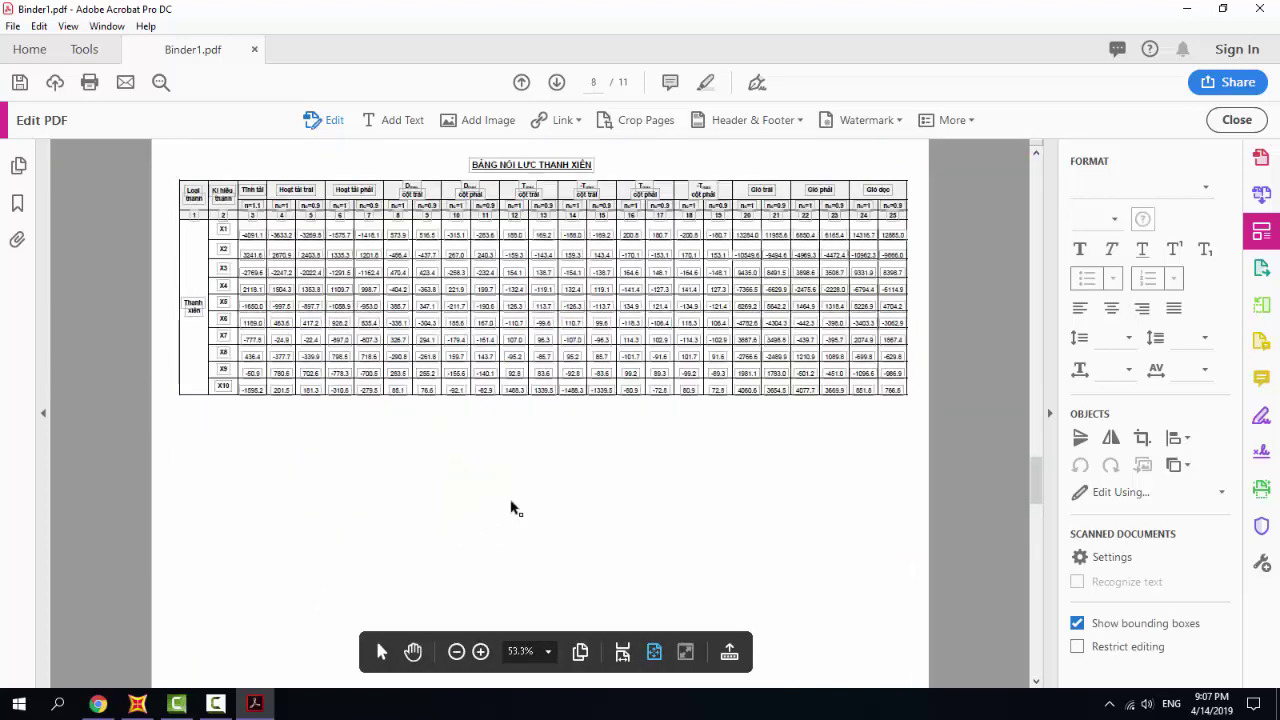
pyautogui.hotkey('ctrl', 'v')
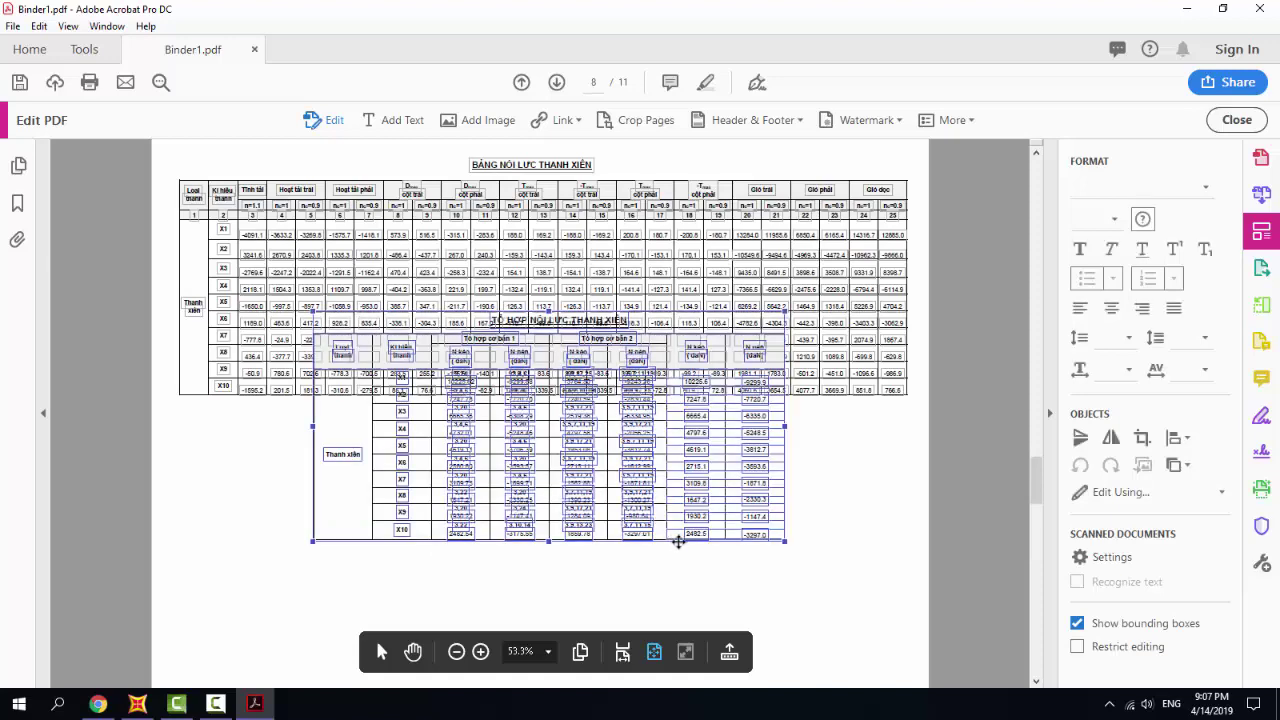
pyautogui.moveTo(678, 543); pyautogui.dragTo(672, 660)
# Move the entire BẢNG NỘI LỰC THANH ĐỨNG table to the upper part of page 10.
pyautogui.scroll(-1, 643, 638)
pyautogui.scroll(-2, 634, 580)
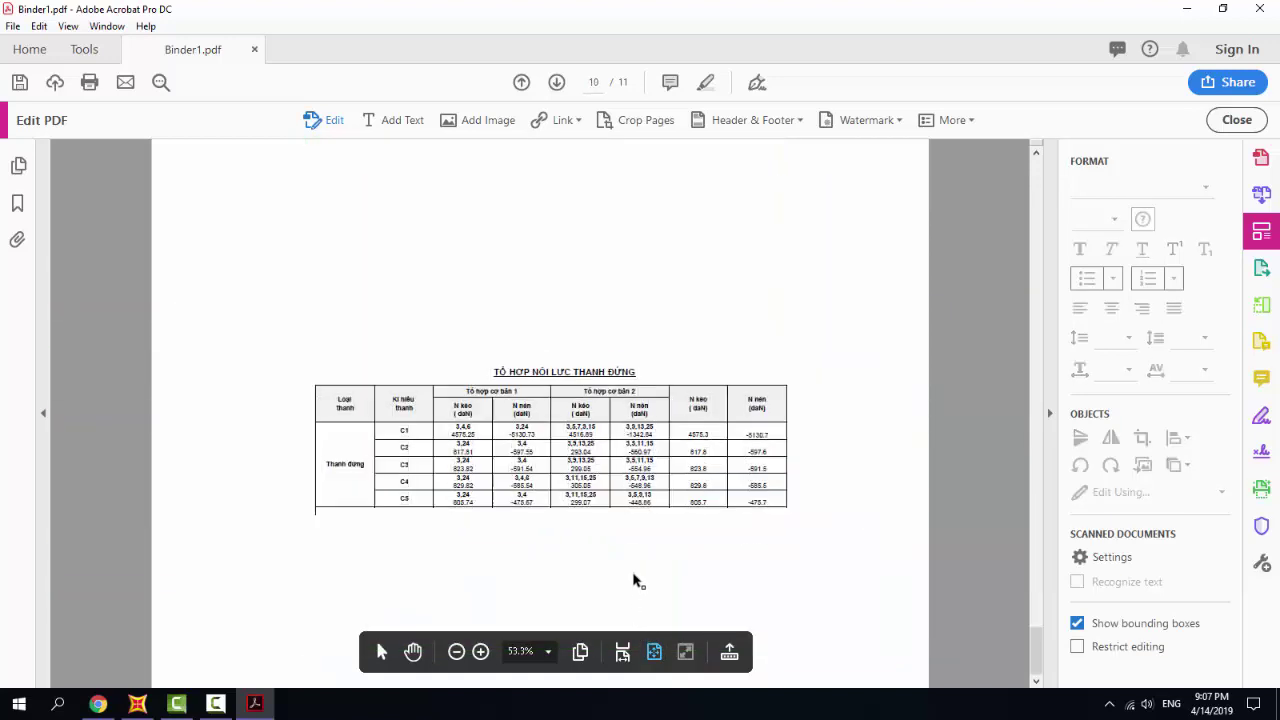
pyautogui.scroll(1, 815, 393)
pyautogui.moveTo(917, 354); pyautogui.dragTo(177, 557)
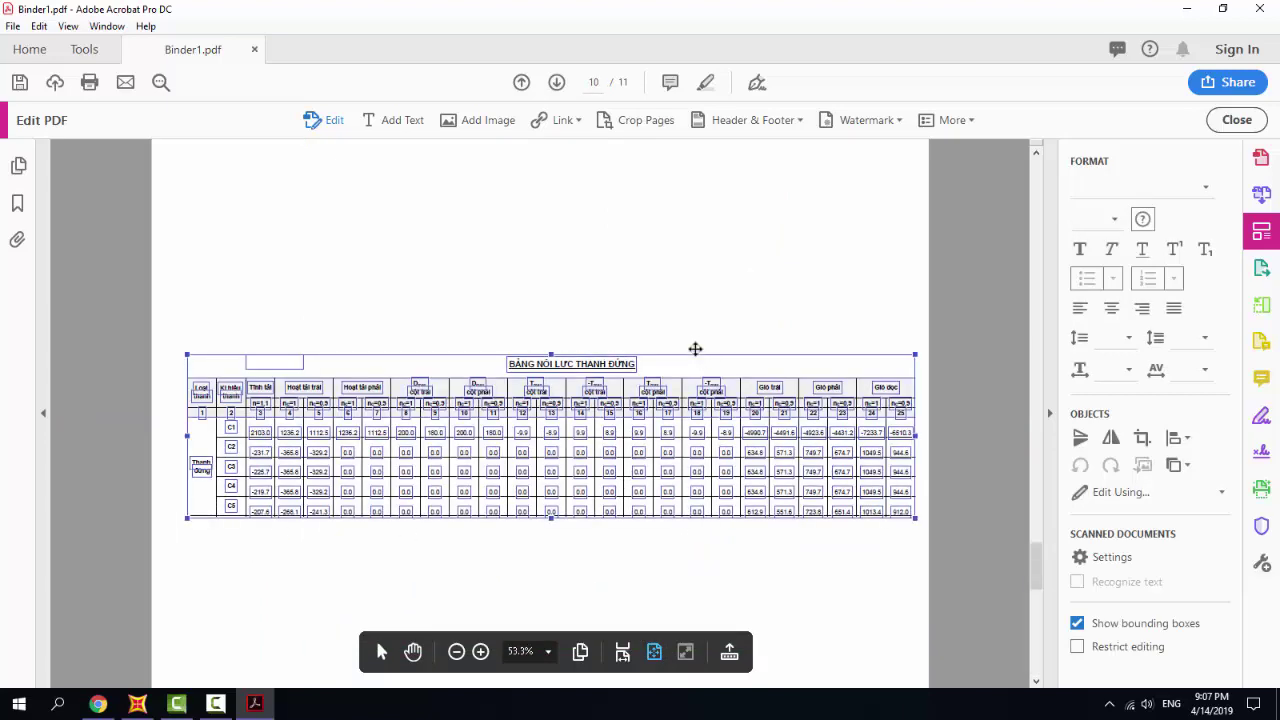
pyautogui.moveTo(695, 348); pyautogui.dragTo(648, 164)
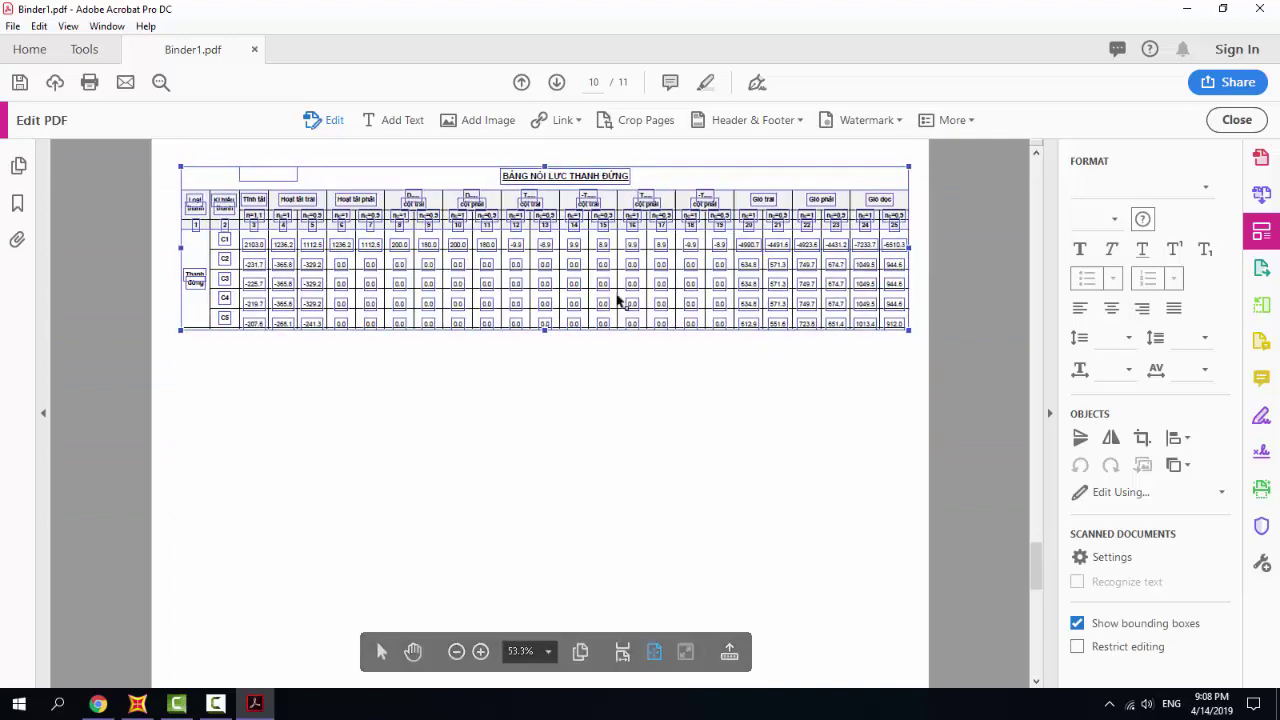
# Copy the TỔ HỢP NỘI LỰC THANH ĐỨNG table from page 11 and place it below the force table on page 10.
pyautogui.scroll(-1, 620, 300)
pyautogui.hotkey('ctrl', 'a')
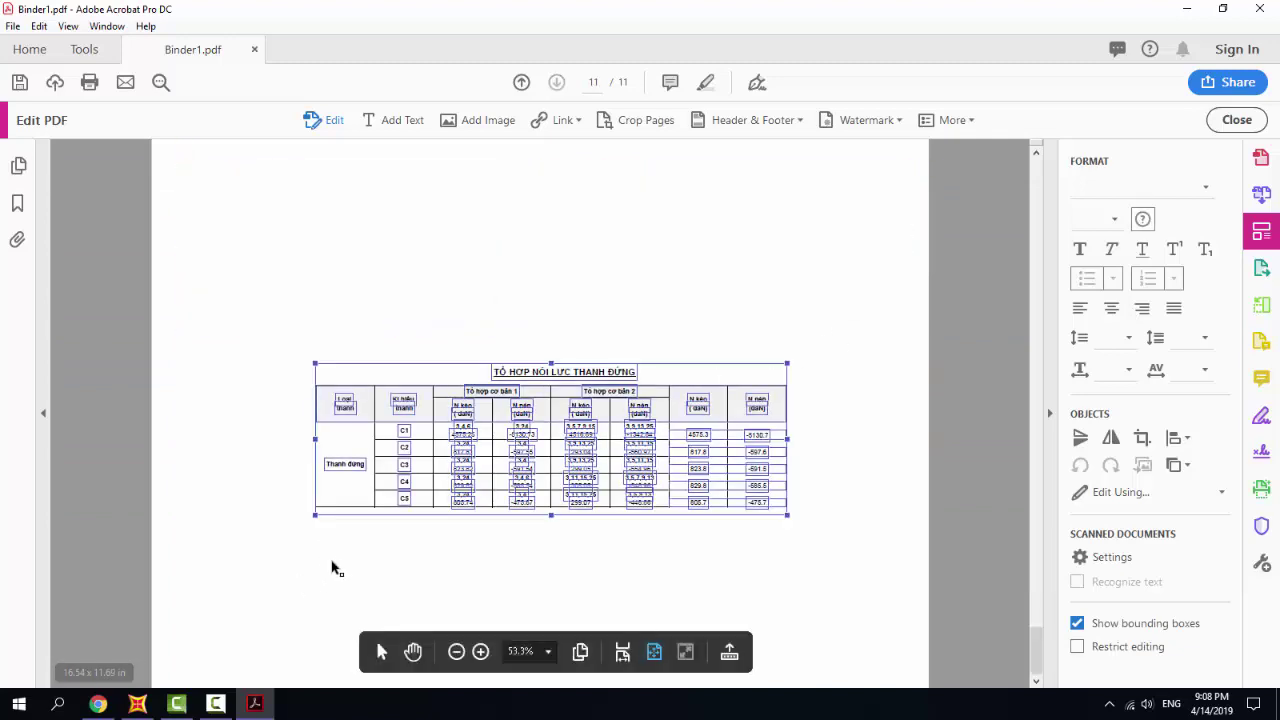
pyautogui.scroll(1, 400, 552)
pyautogui.hotkey('ctrl', 'v')
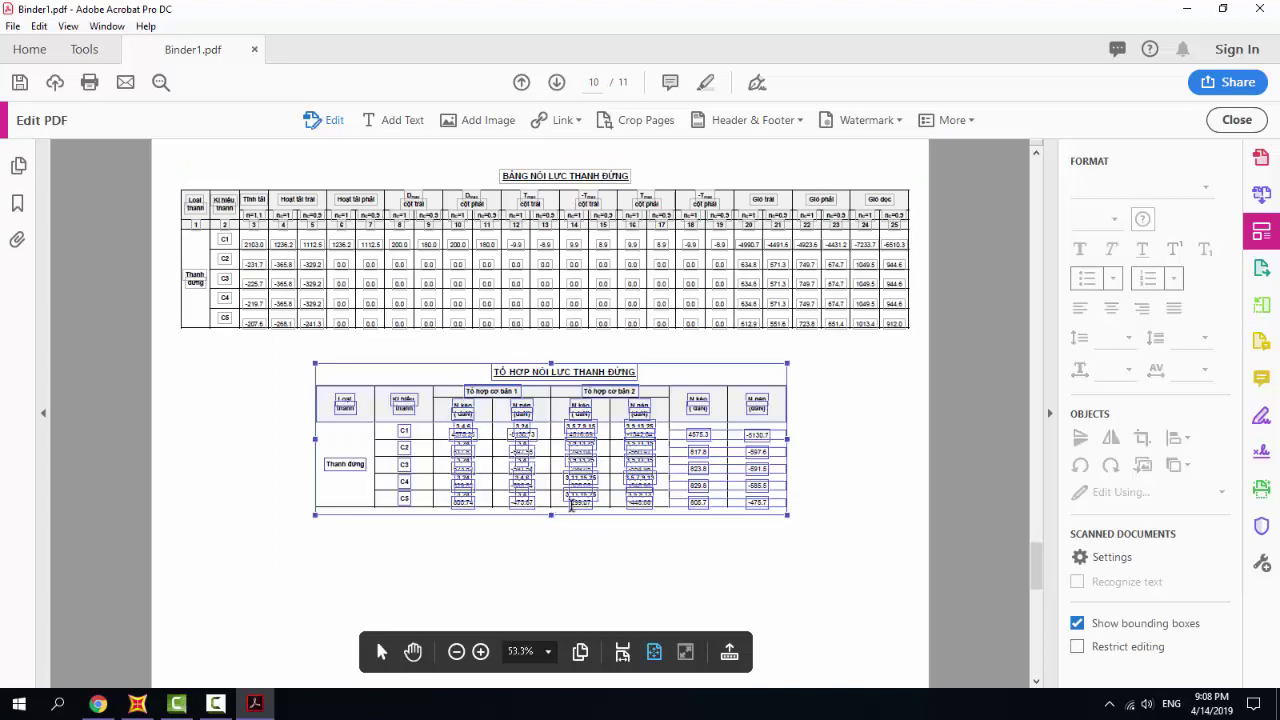
pyautogui.moveTo(618, 527); pyautogui.dragTo(618, 528)
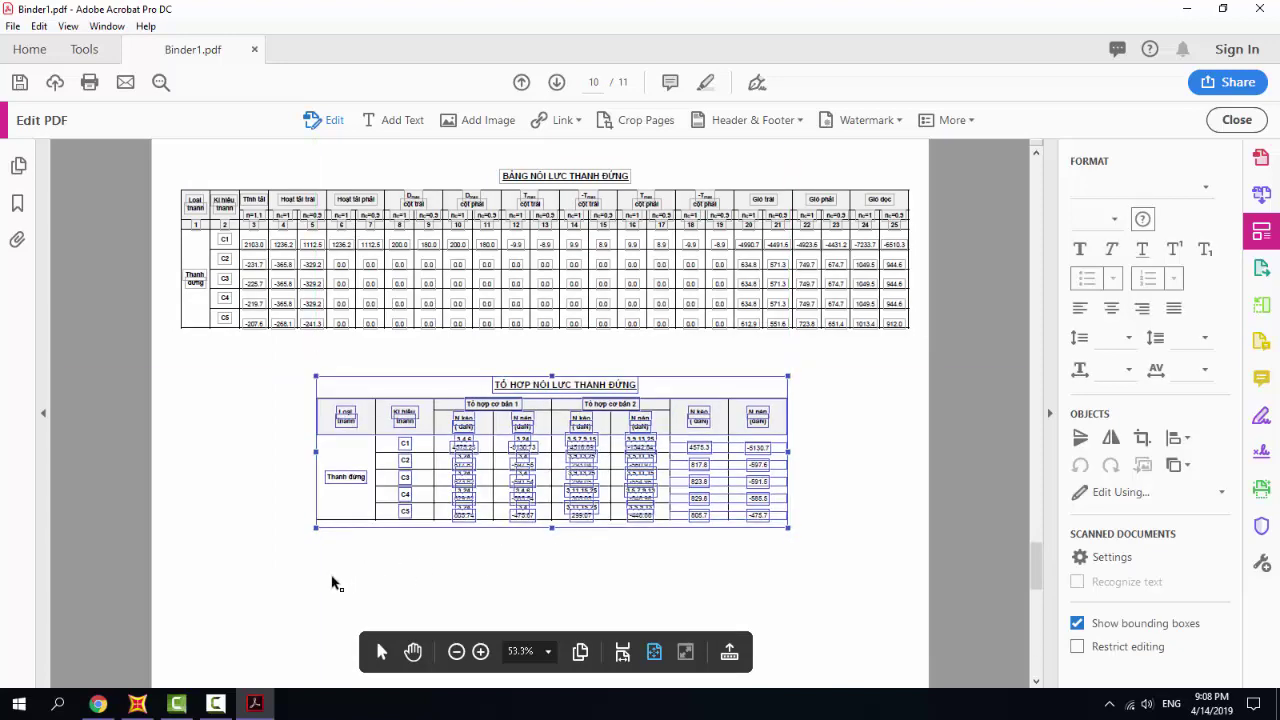
# Shorten the left border line of the TỔ HỢP NỘI LỰC THANH ĐỨNG table on page 10 to end at its bottom border.
pyautogui.keyDown('ctrl'); pyautogui.scroll(3, 334, 580); pyautogui.keyUp('ctrl')
pyautogui.click(226, 484)
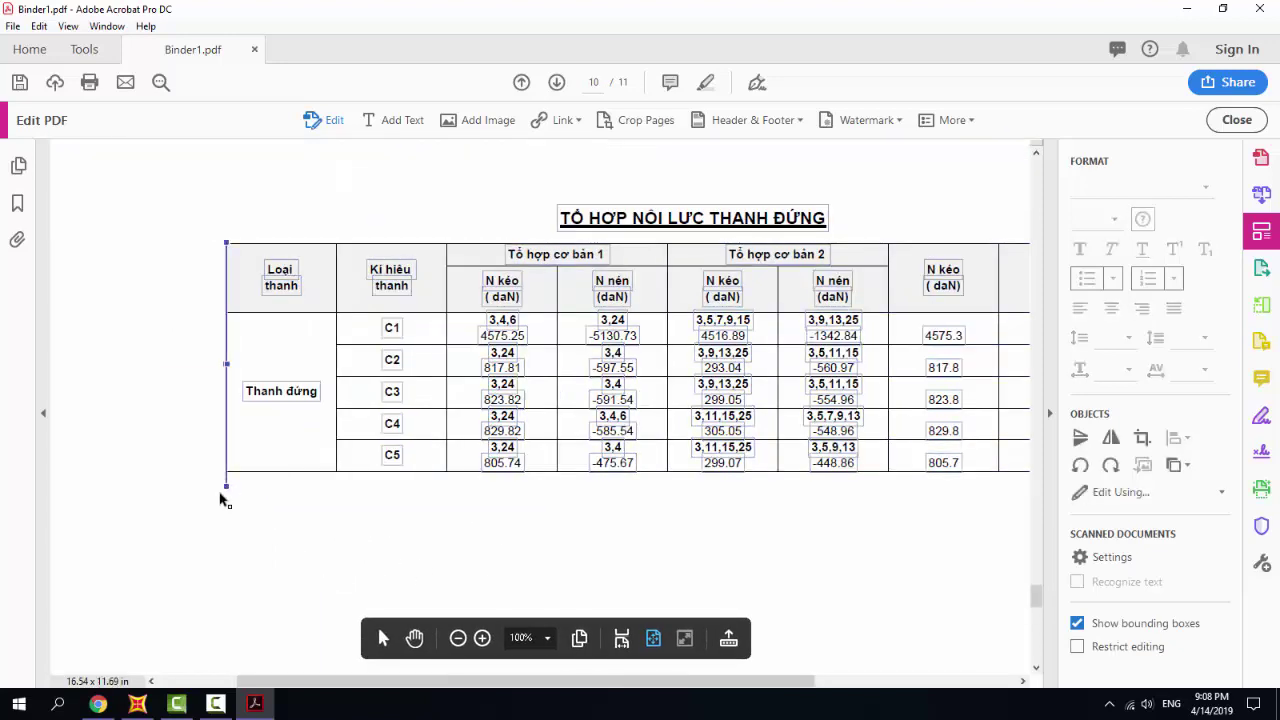
pyautogui.keyDown('ctrl'); pyautogui.scroll(2, 226, 490); pyautogui.keyUp('ctrl')
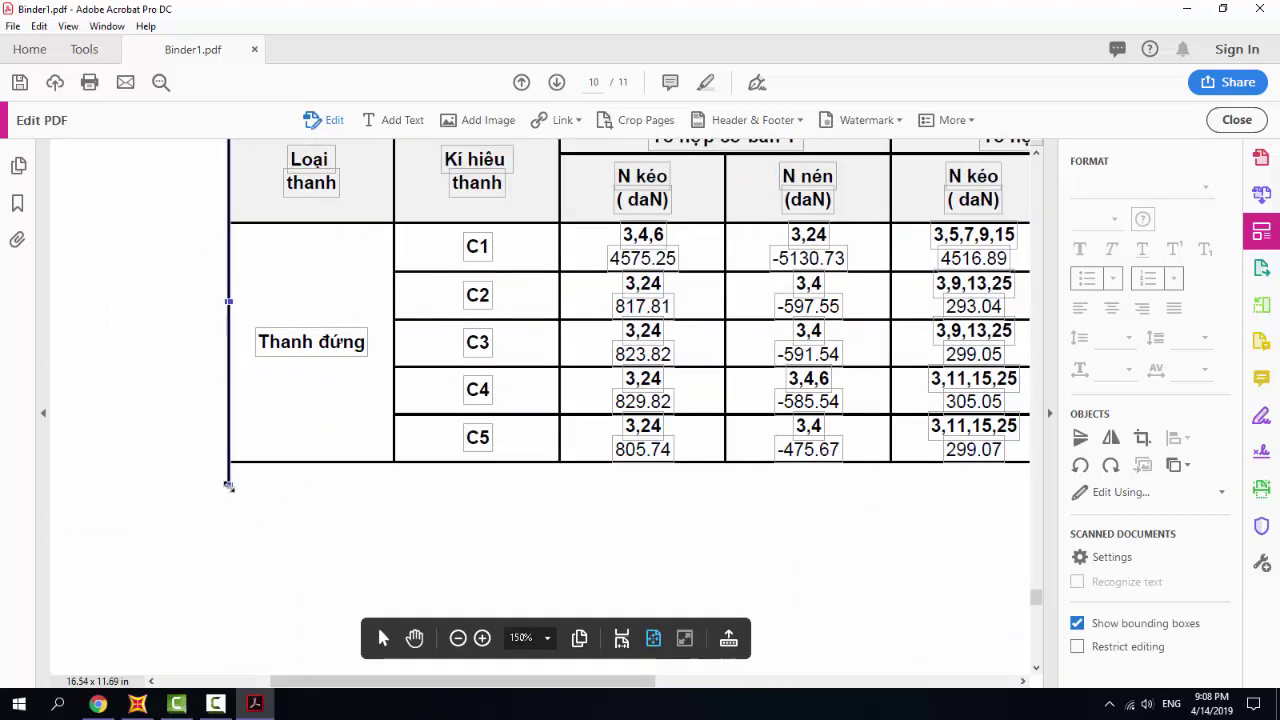
pyautogui.moveTo(229, 484); pyautogui.dragTo(229, 466)
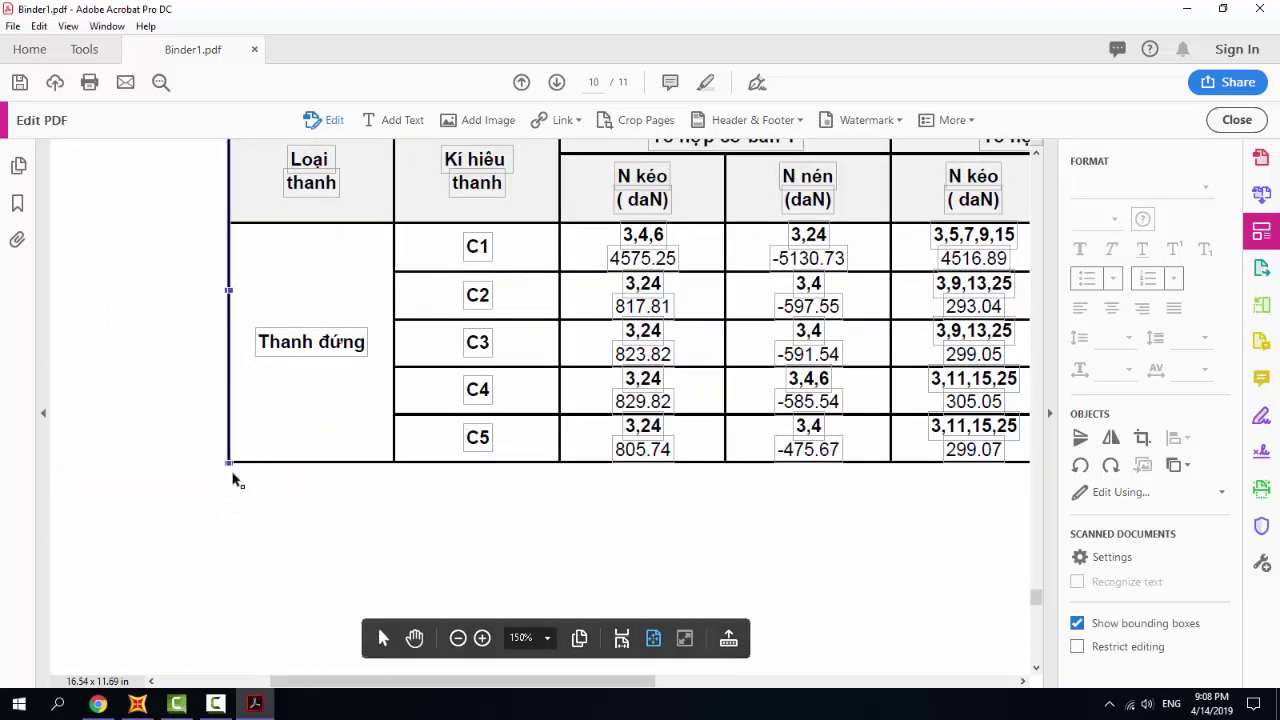
pyautogui.click(301, 509)
pyautogui.keyDown('ctrl'); pyautogui.scroll(-2, 308, 509); pyautogui.keyUp('ctrl')
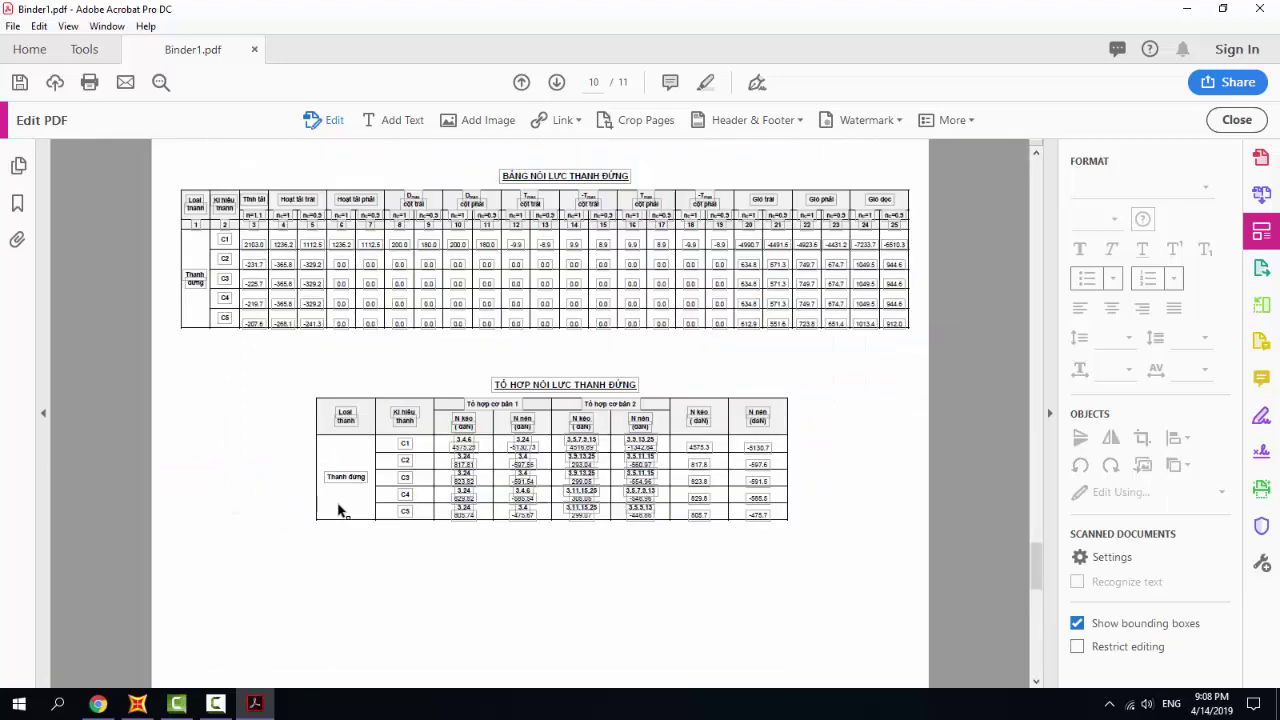
# Delete the leftover combination table pages 11 and 9 from the document.
pyautogui.click(18, 166)
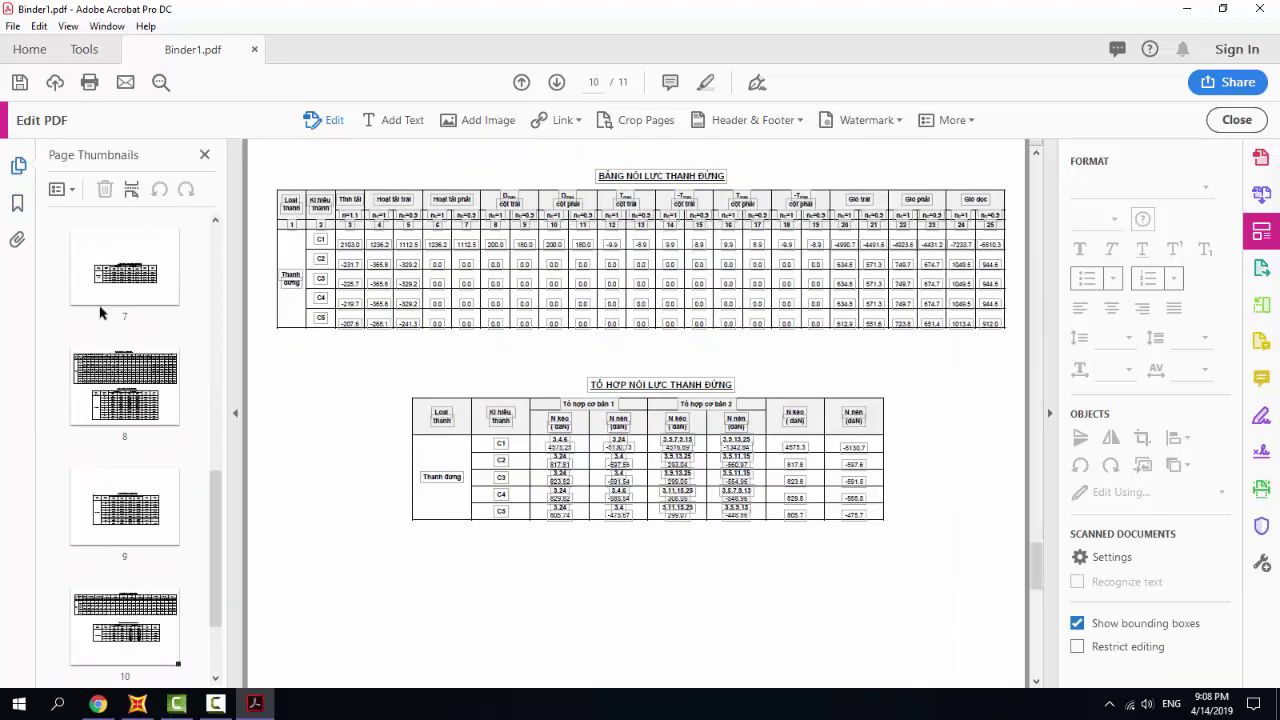
pyautogui.scroll(-2, 150, 450)
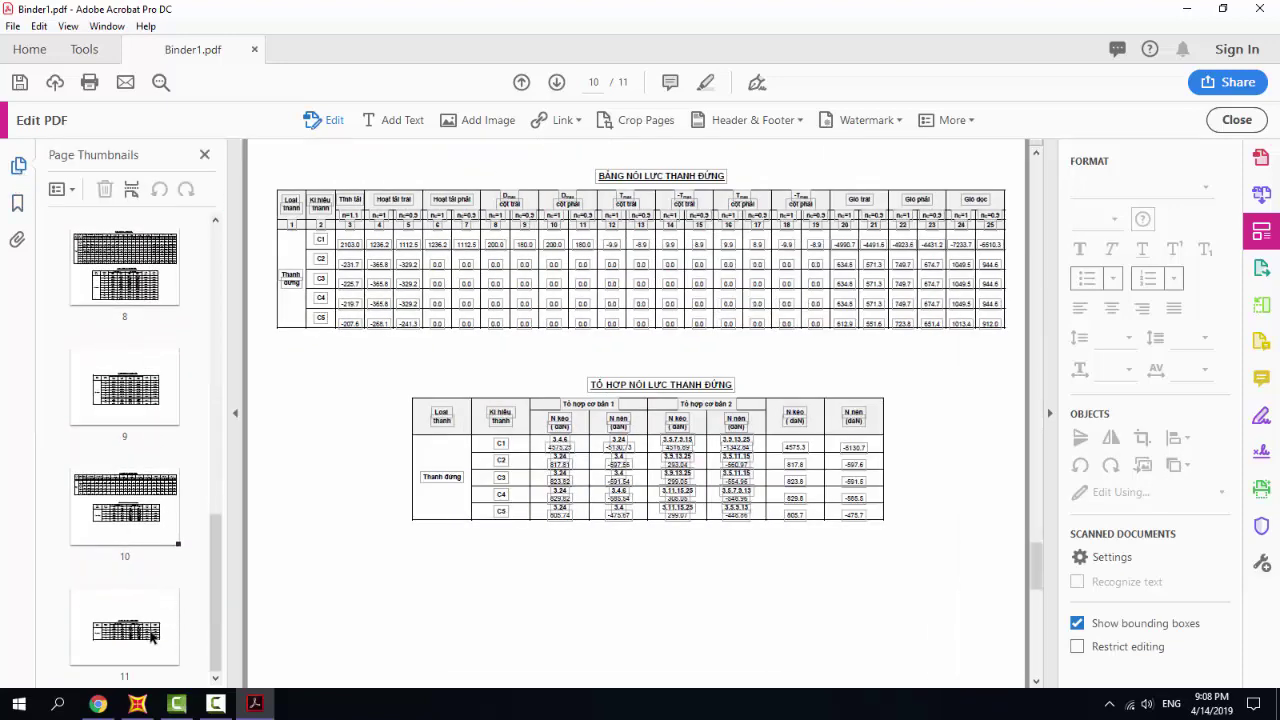
pyautogui.click(152, 636)
pyautogui.press('Delete')
pyautogui.click(720, 385)
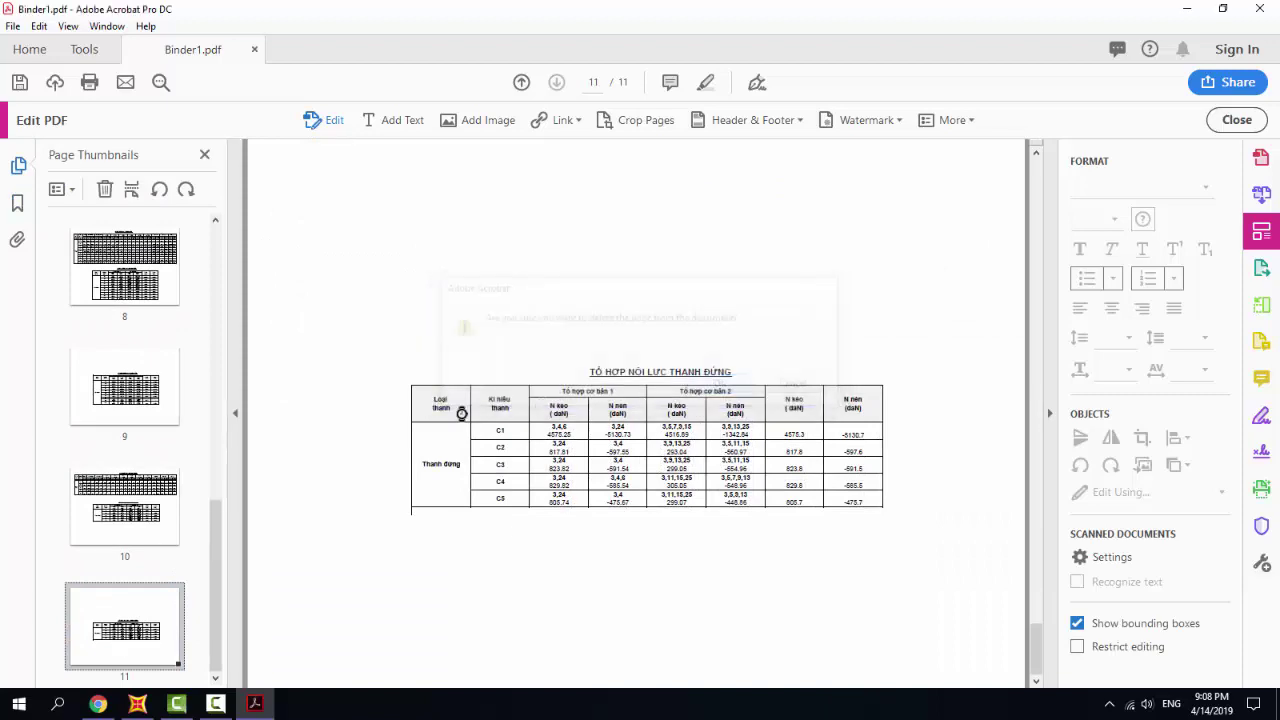
pyautogui.click(141, 516)
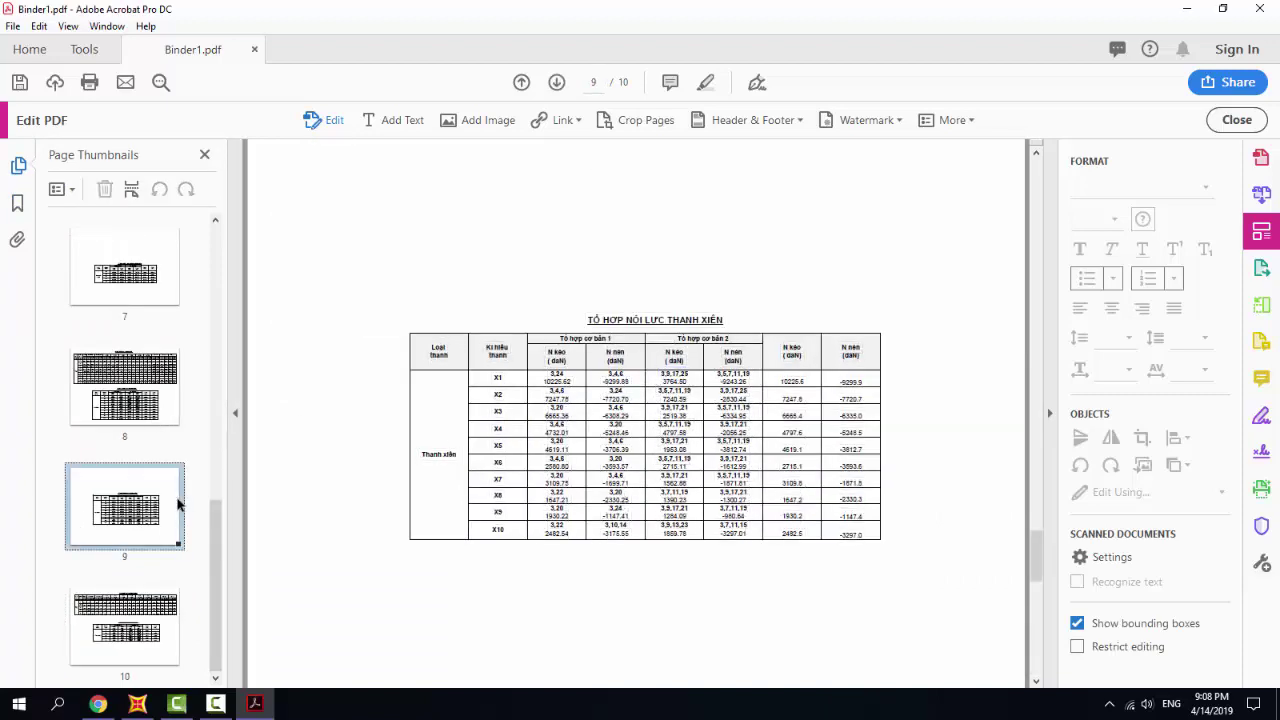
pyautogui.press('Delete')
pyautogui.press('Return')
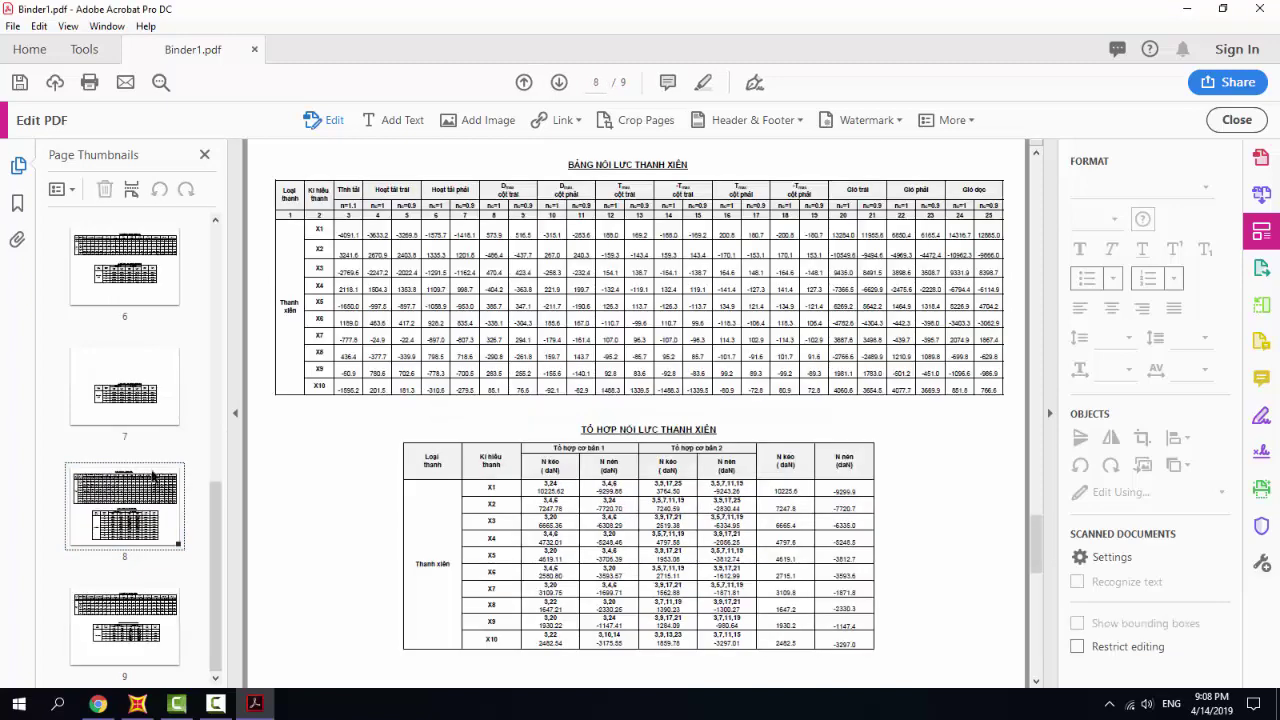
# Delete the remaining leftover combination table pages 7, 5 and 3 from the document.
pyautogui.click(137, 398)
pyautogui.press('Delete')
pyautogui.press('Return')
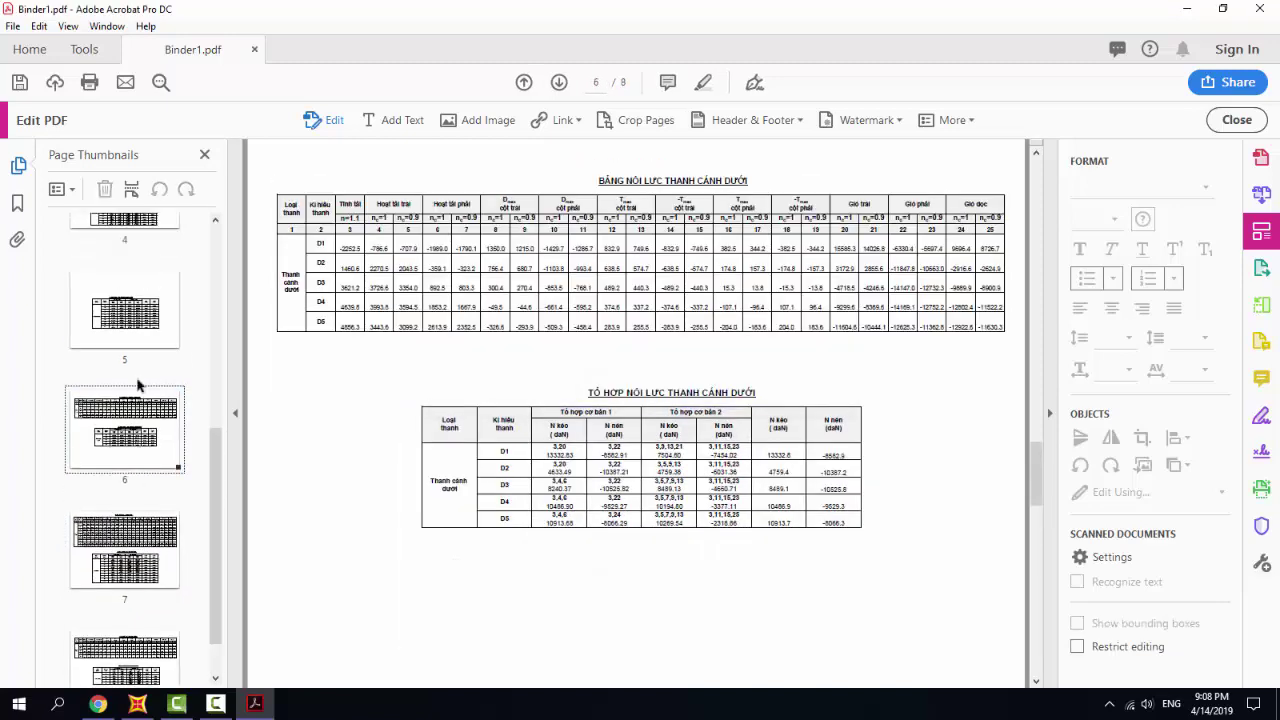
pyautogui.press('Delete')
pyautogui.press('Return')
pyautogui.scroll(2, 130, 380)
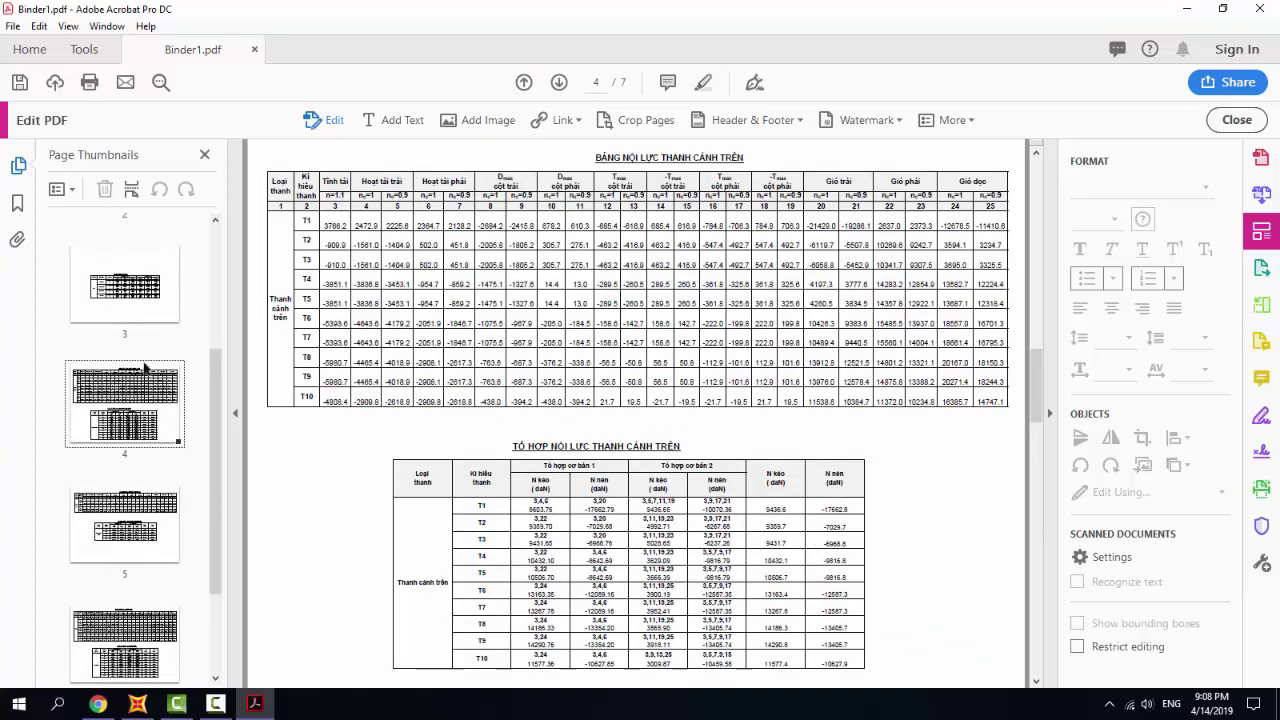
pyautogui.click(124, 388)
pyautogui.press('Delete')
pyautogui.press('Return')
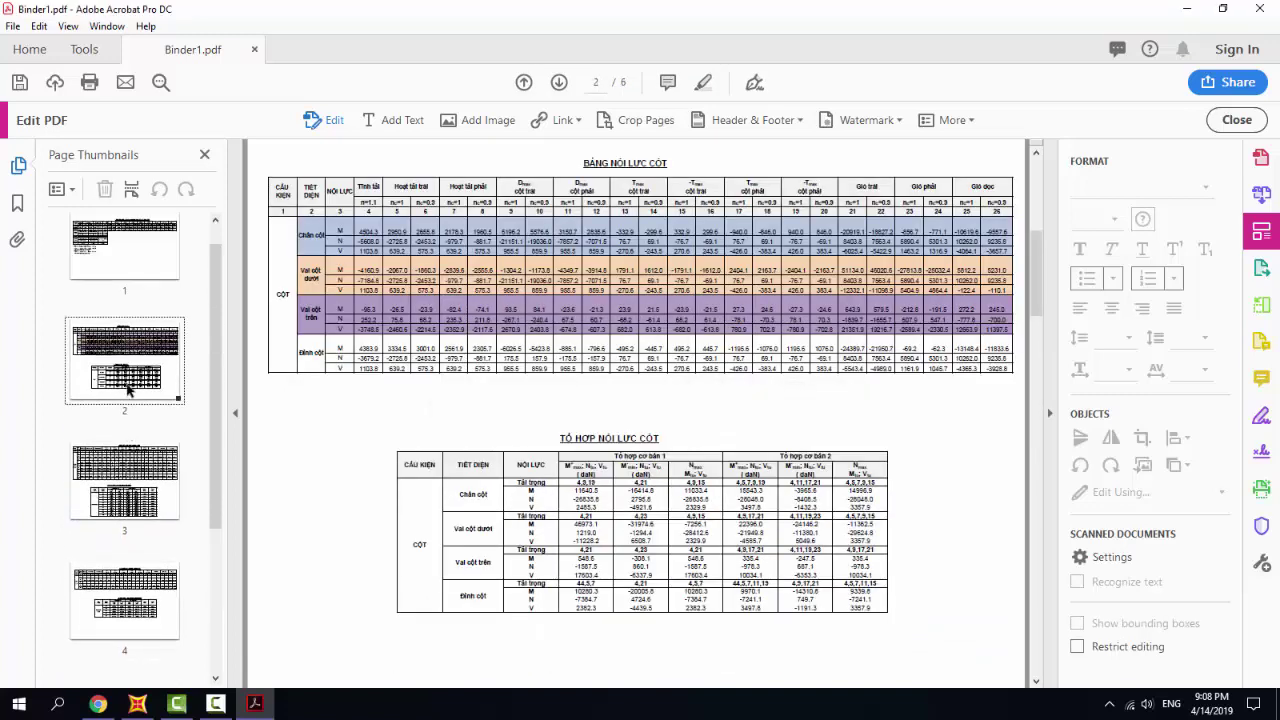
# Exit PDF editing and close the page thumbnails.
pyautogui.scroll(1, 130, 385)
pyautogui.scroll(-3, 136, 374)
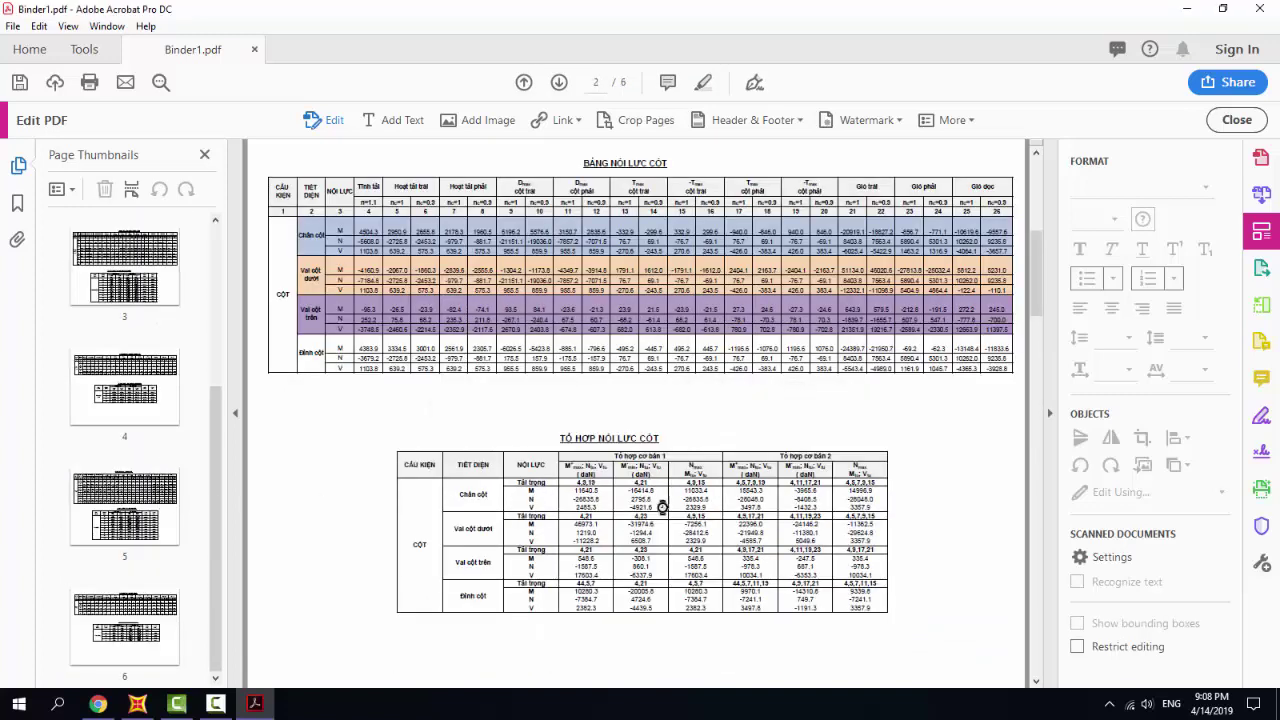
pyautogui.press('Escape')
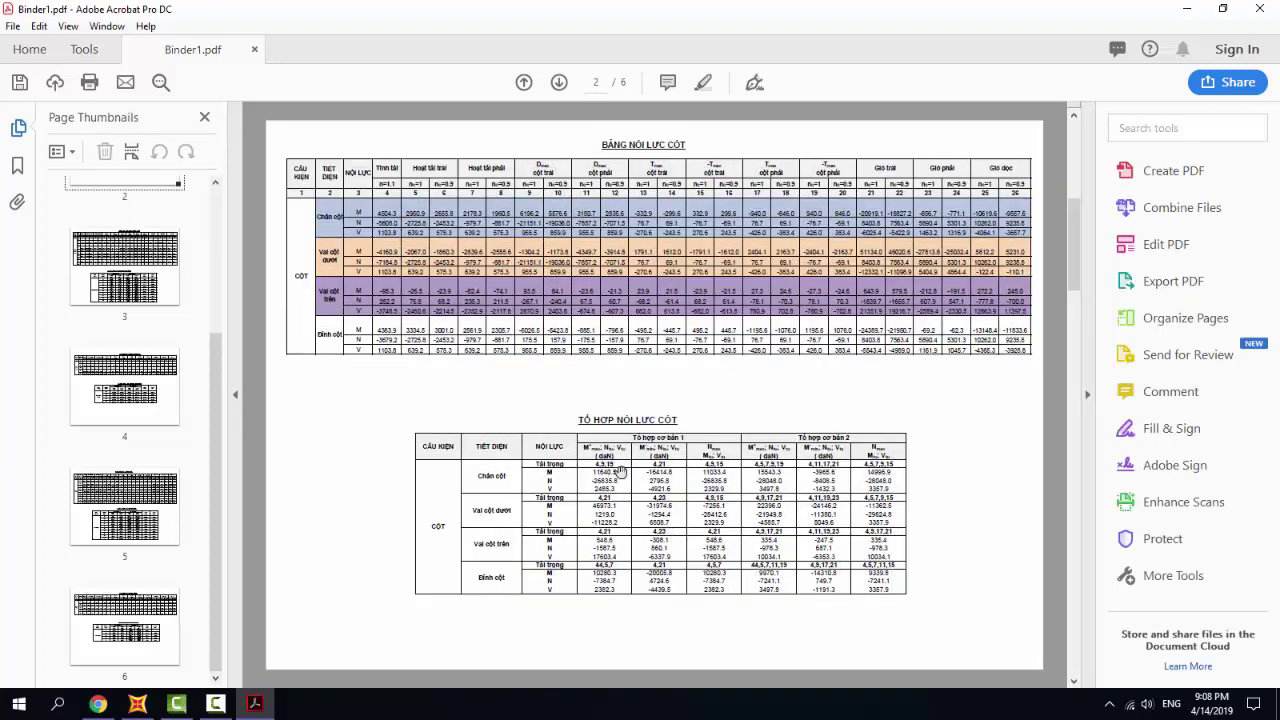
pyautogui.click(204, 117)
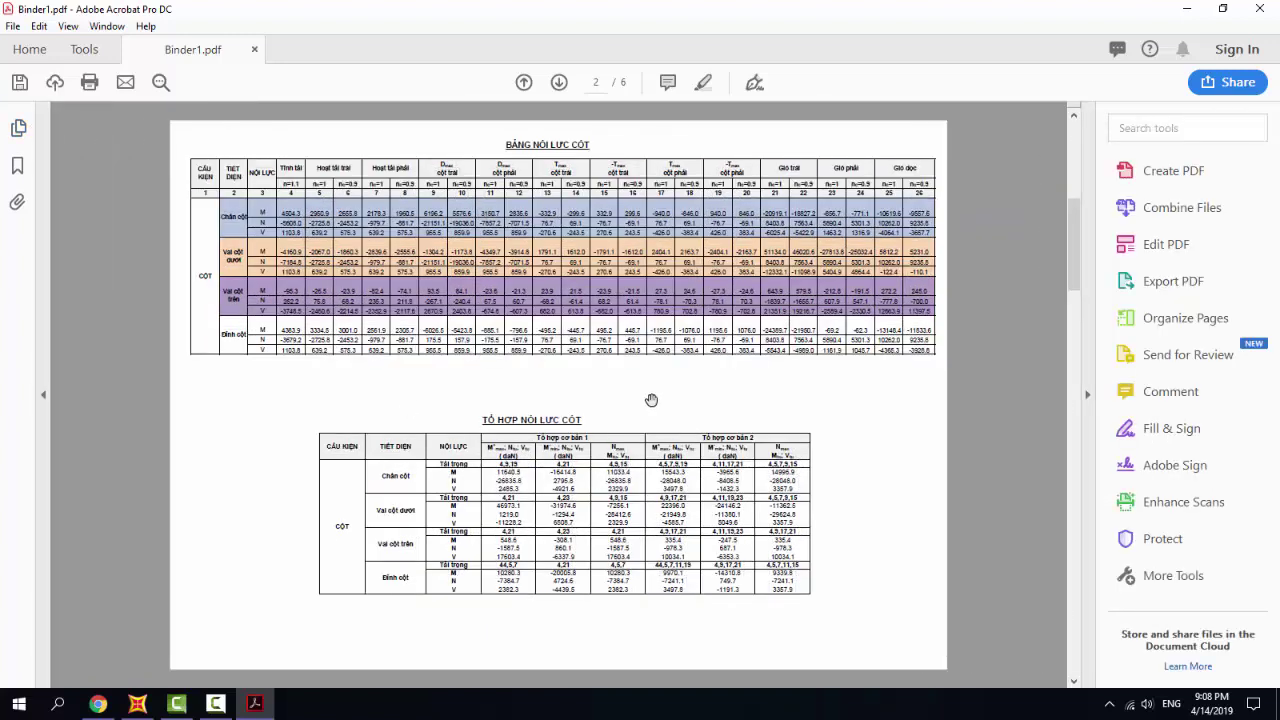
# Review all pages of the combined document to check the placement of each force table and its combination table.
pyautogui.scroll(2, 653, 386)
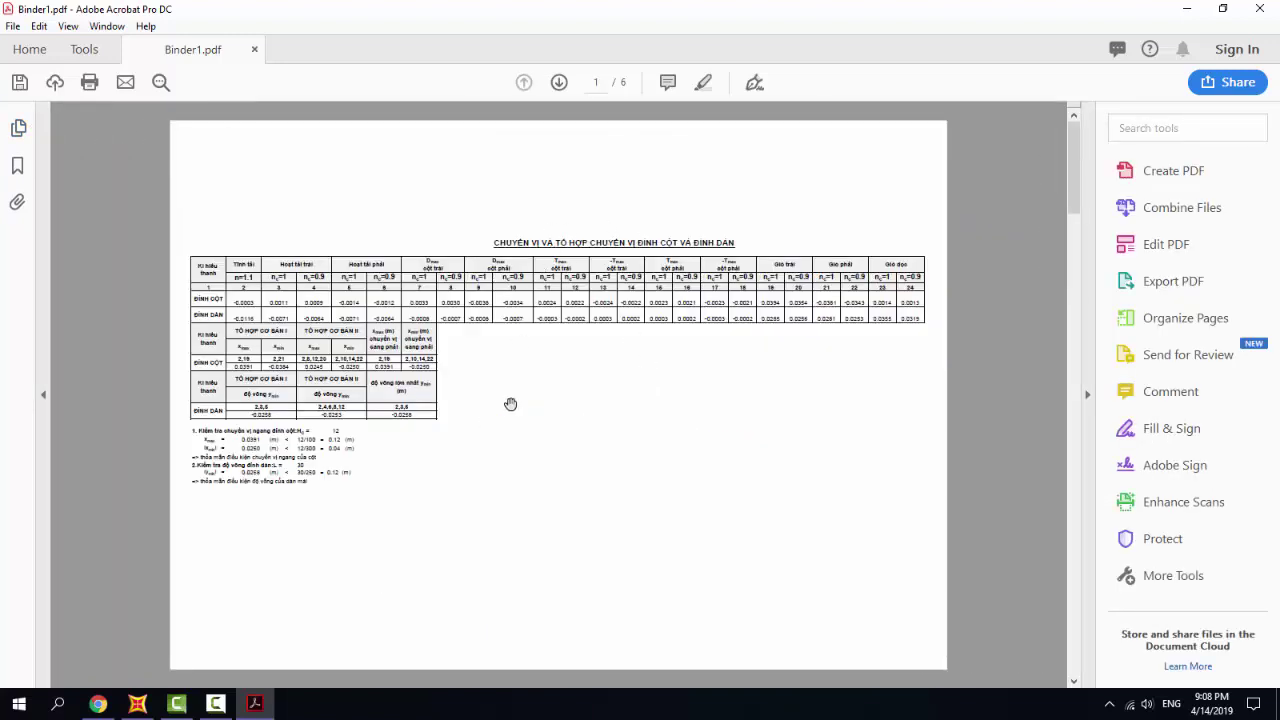
pyautogui.scroll(-2, 510, 404)
pyautogui.scroll(2, 515, 437)
pyautogui.scroll(-2, 515, 437)
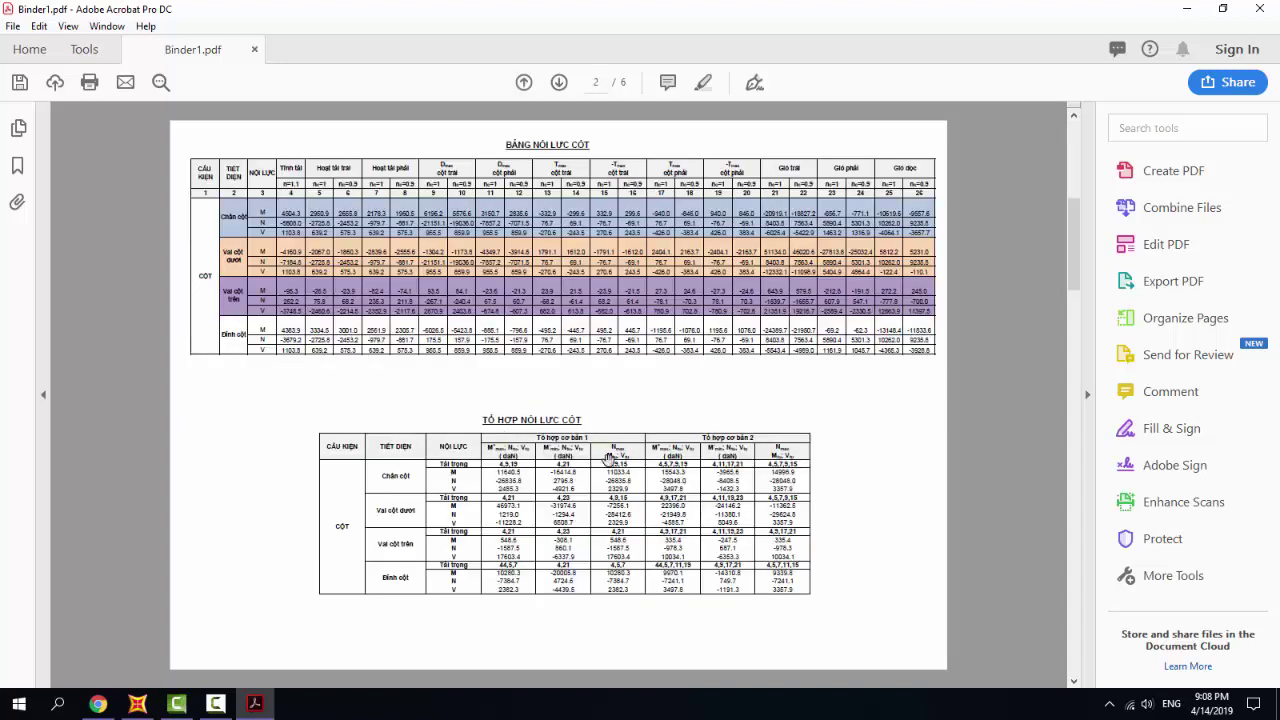
pyautogui.scroll(-2, 563, 470)
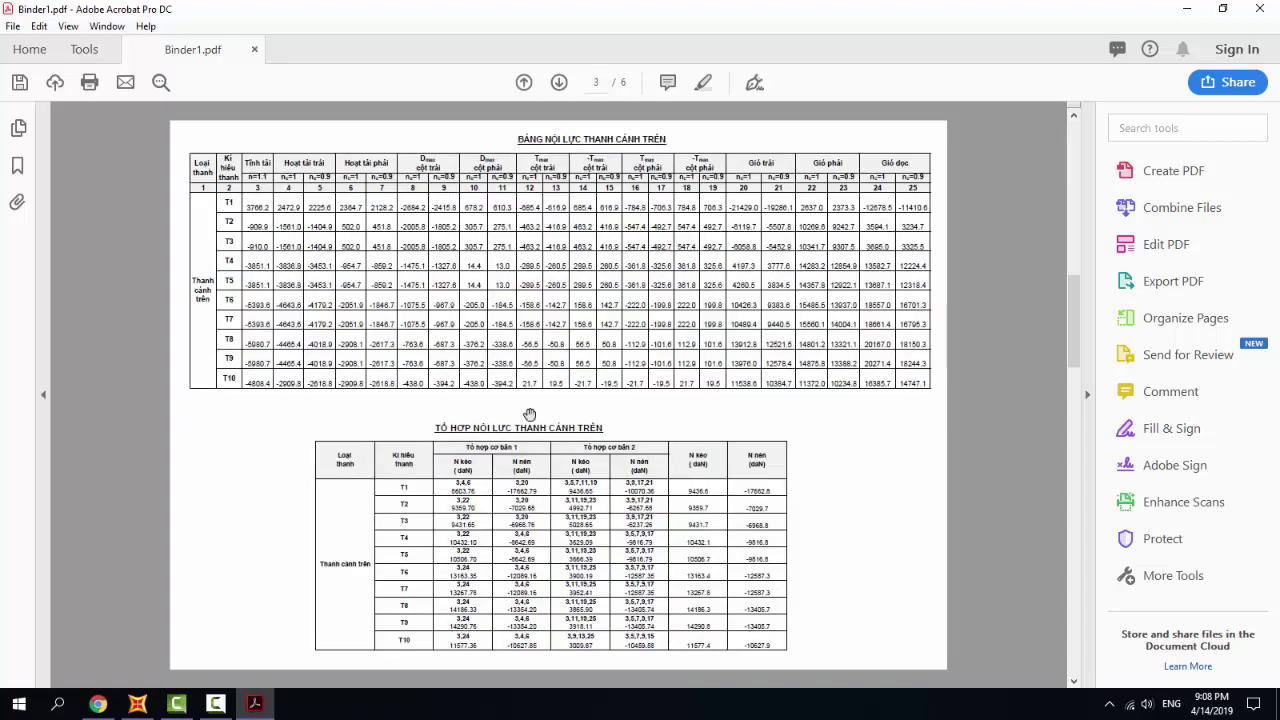
pyautogui.scroll(-2, 745, 440)
pyautogui.scroll(-2, 515, 487)
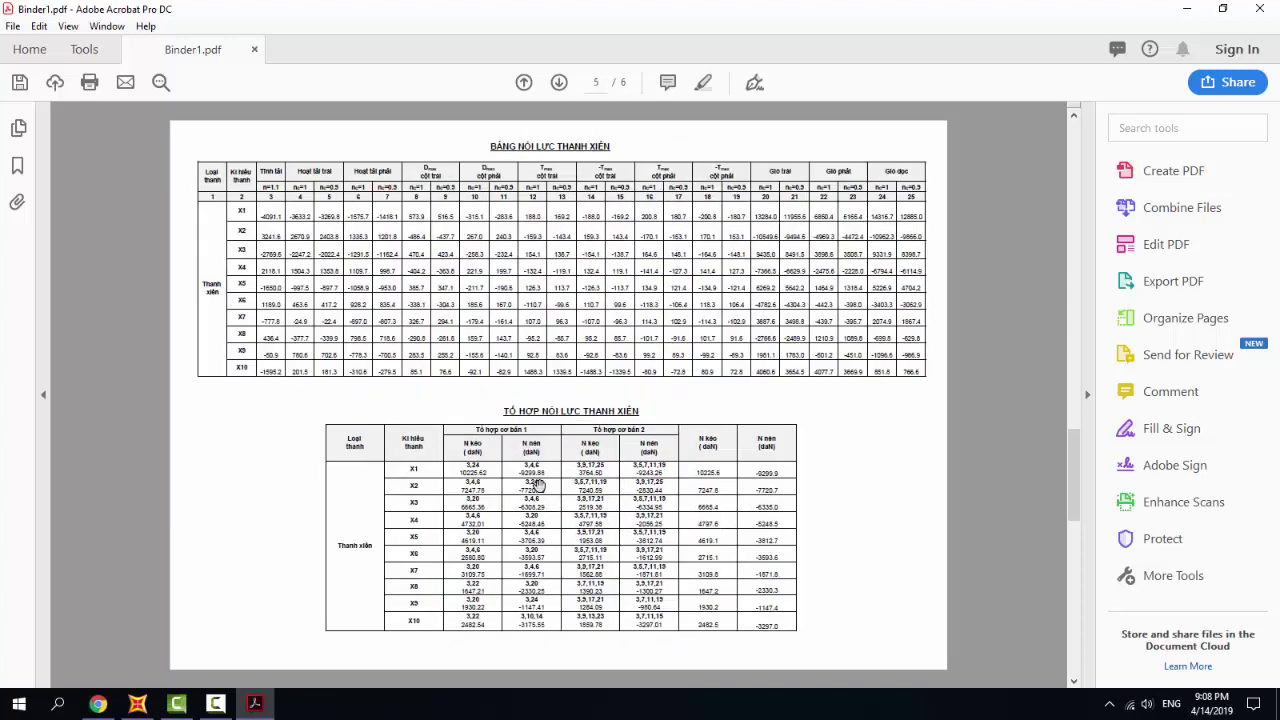
pyautogui.scroll(-2, 565, 482)
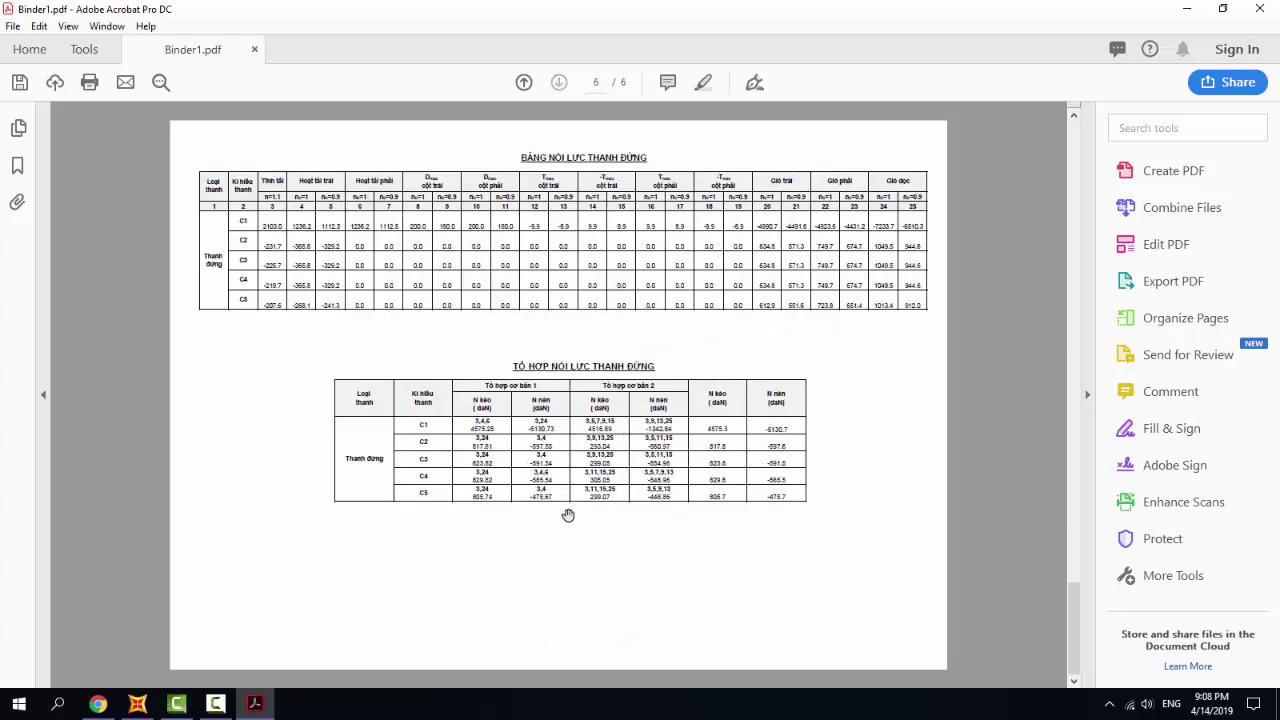
pyautogui.scroll(10, 577, 516)
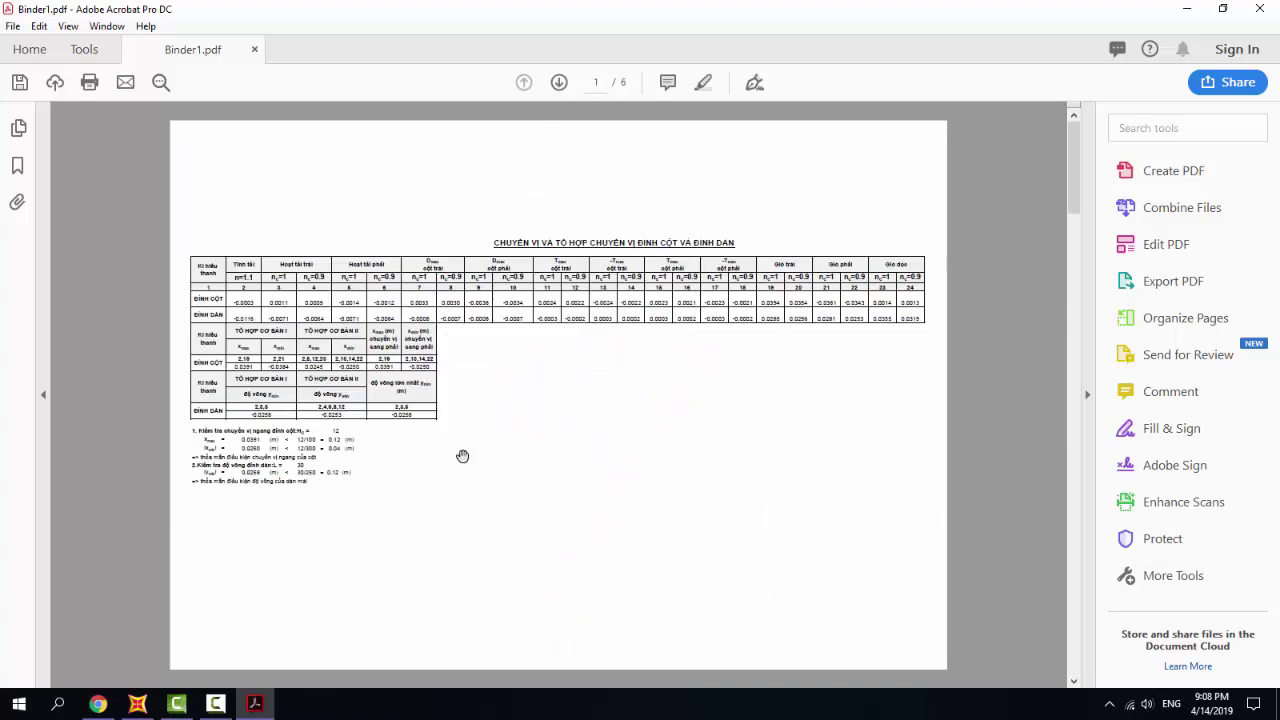
# Save the combined document to the Desktop folder as a PDF named NOILUCphan1 and look through its pages.
pyautogui.click(21, 84)
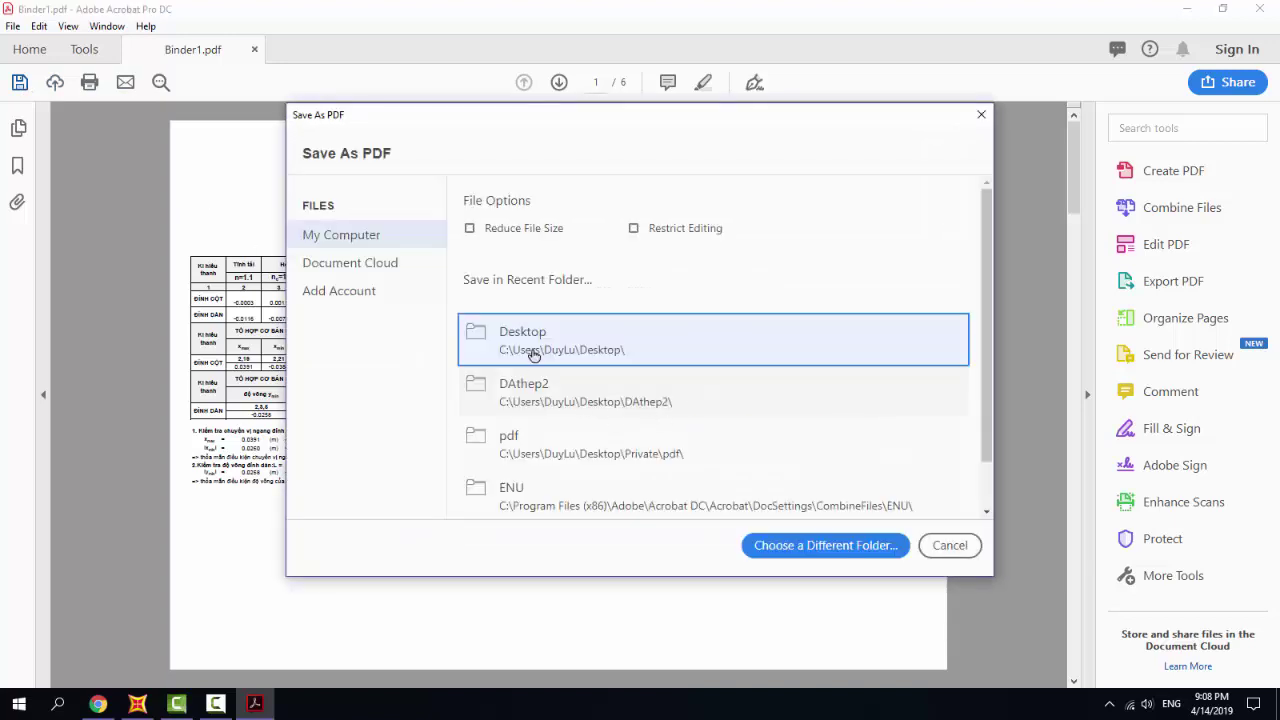
pyautogui.click(609, 354)
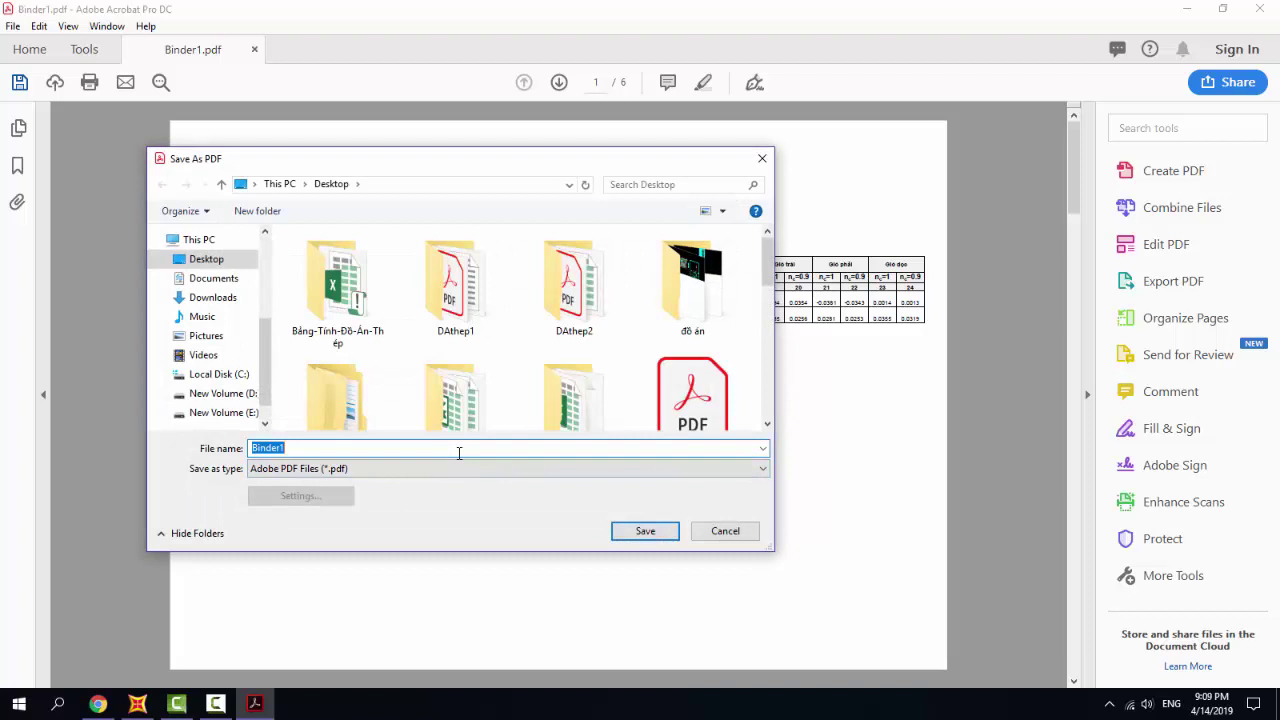
pyautogui.write('NOILUCphan1')
pyautogui.click(646, 529)
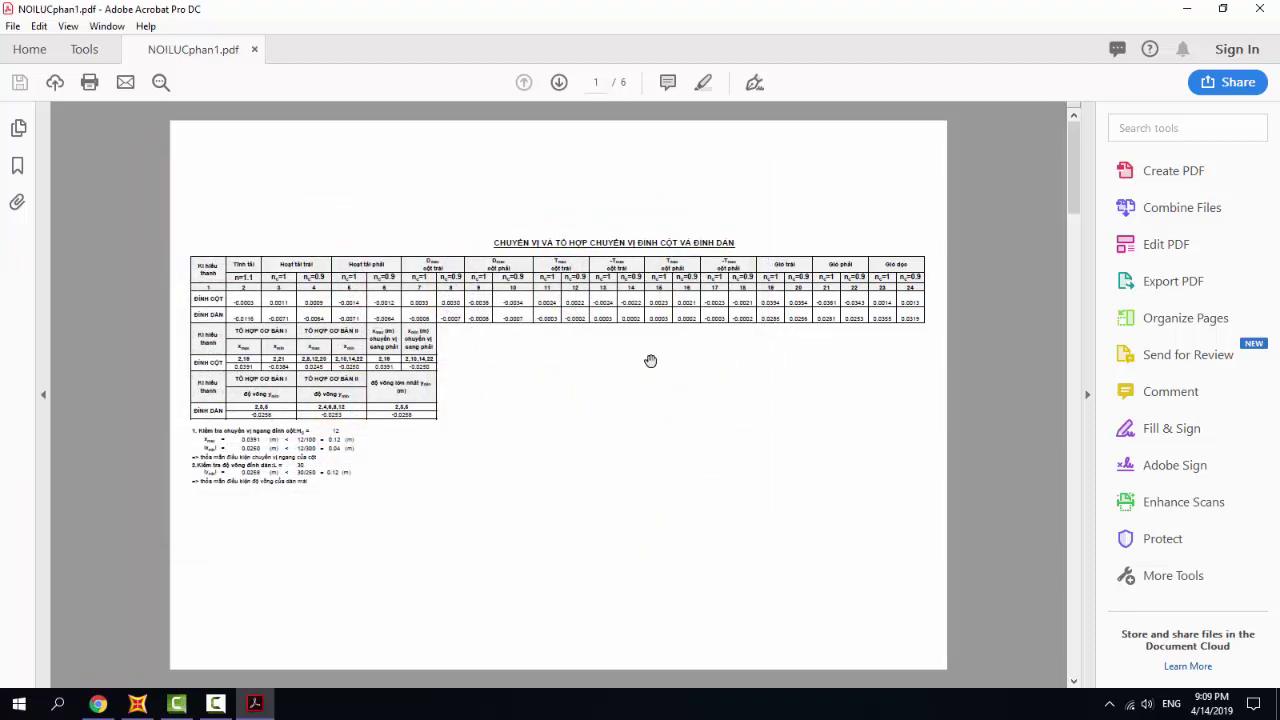
pyautogui.scroll(-3, 660, 462)
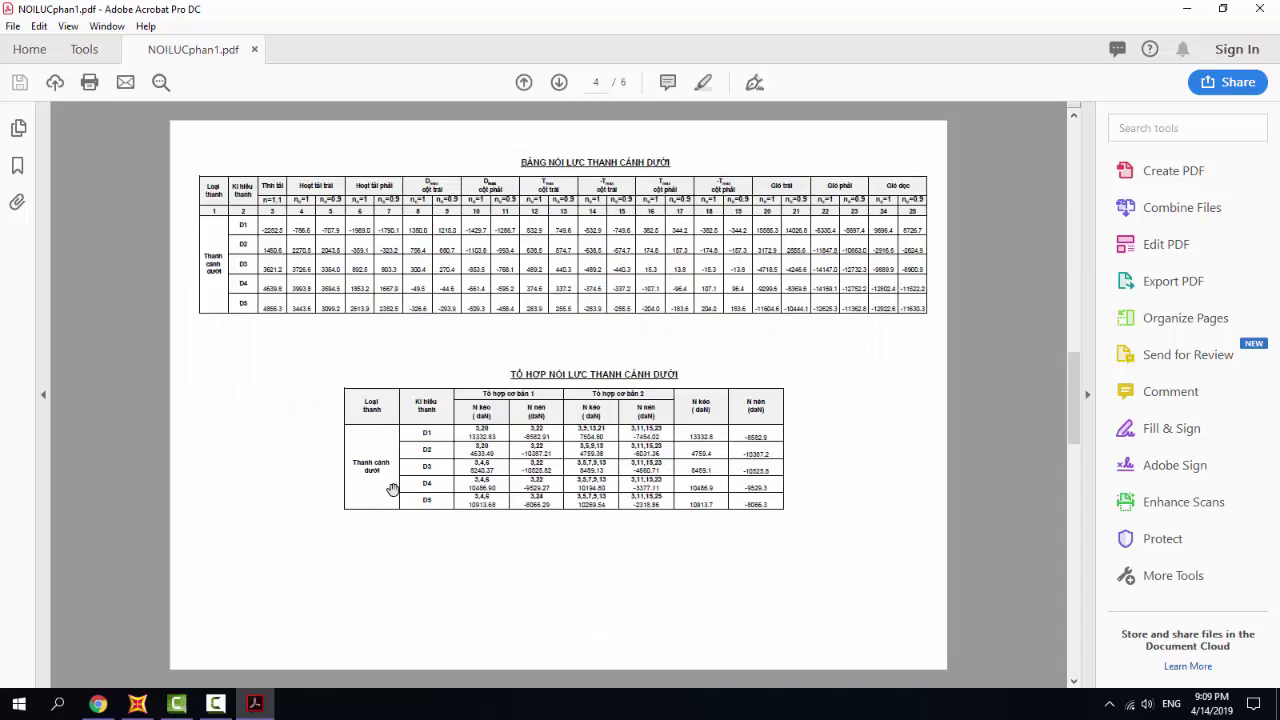
pyautogui.scroll(-2, 629, 418)
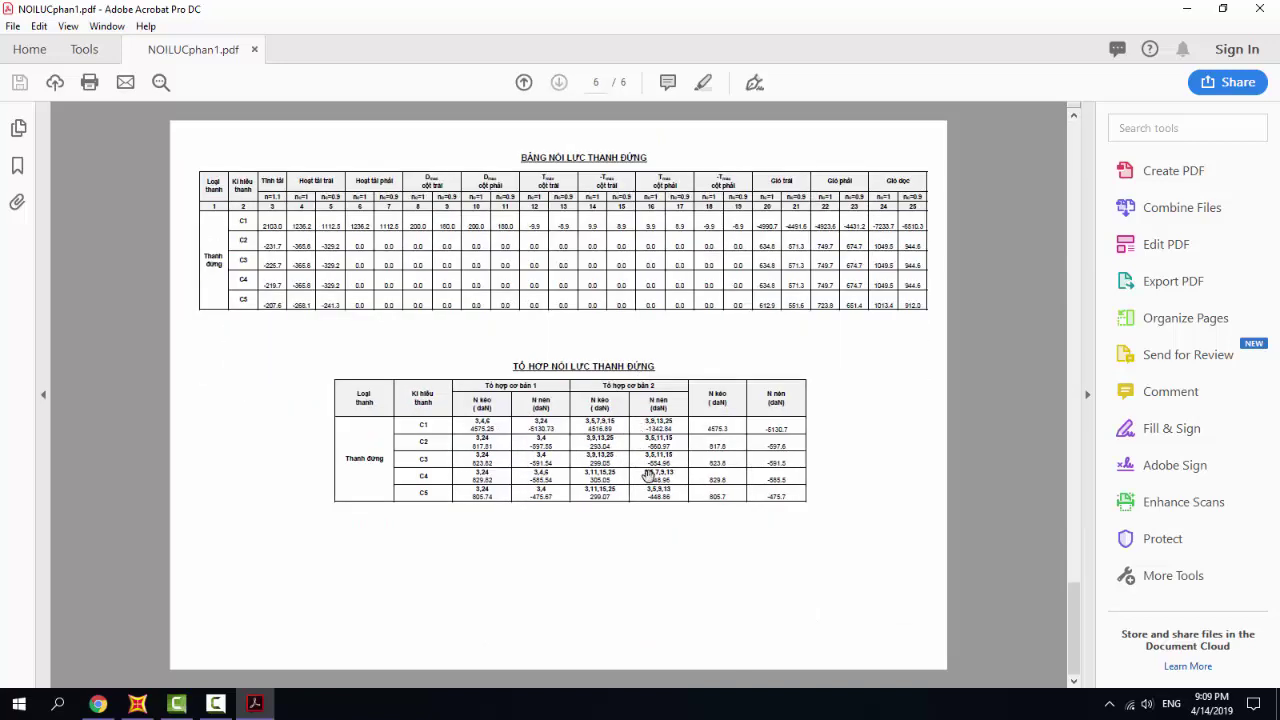